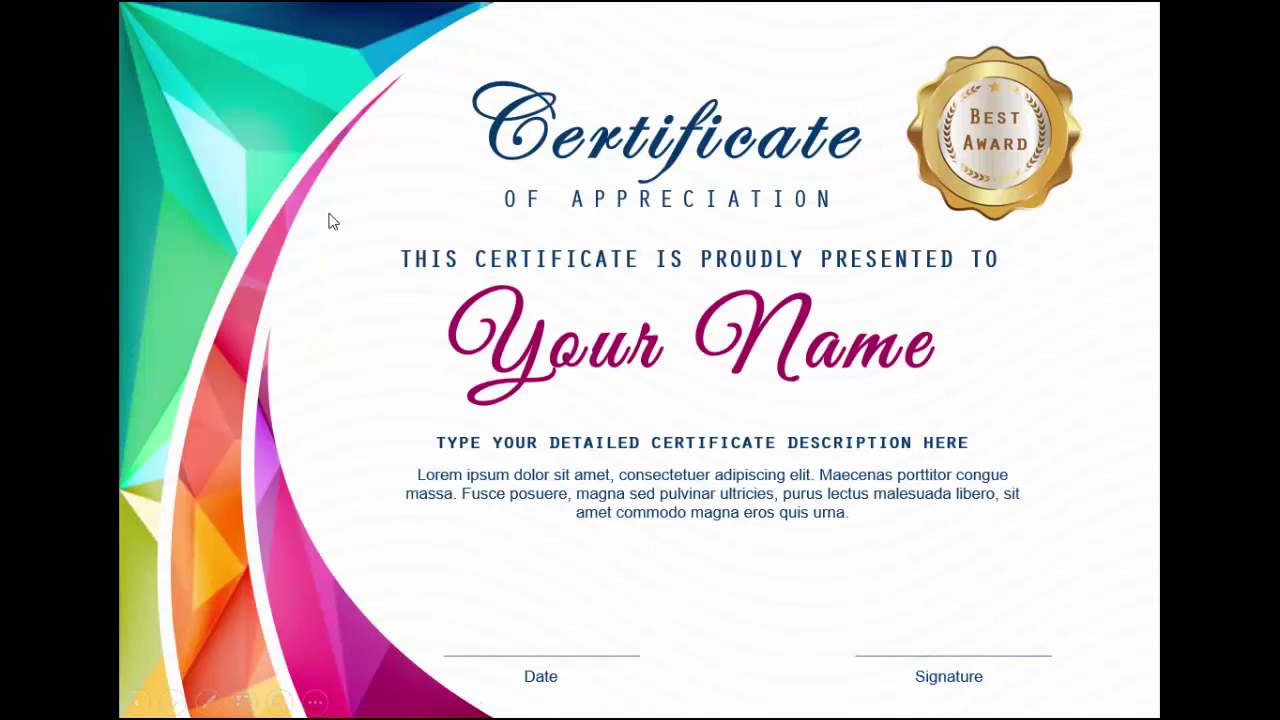
Create a new blank presentation for the certificate
click(1073, 302)
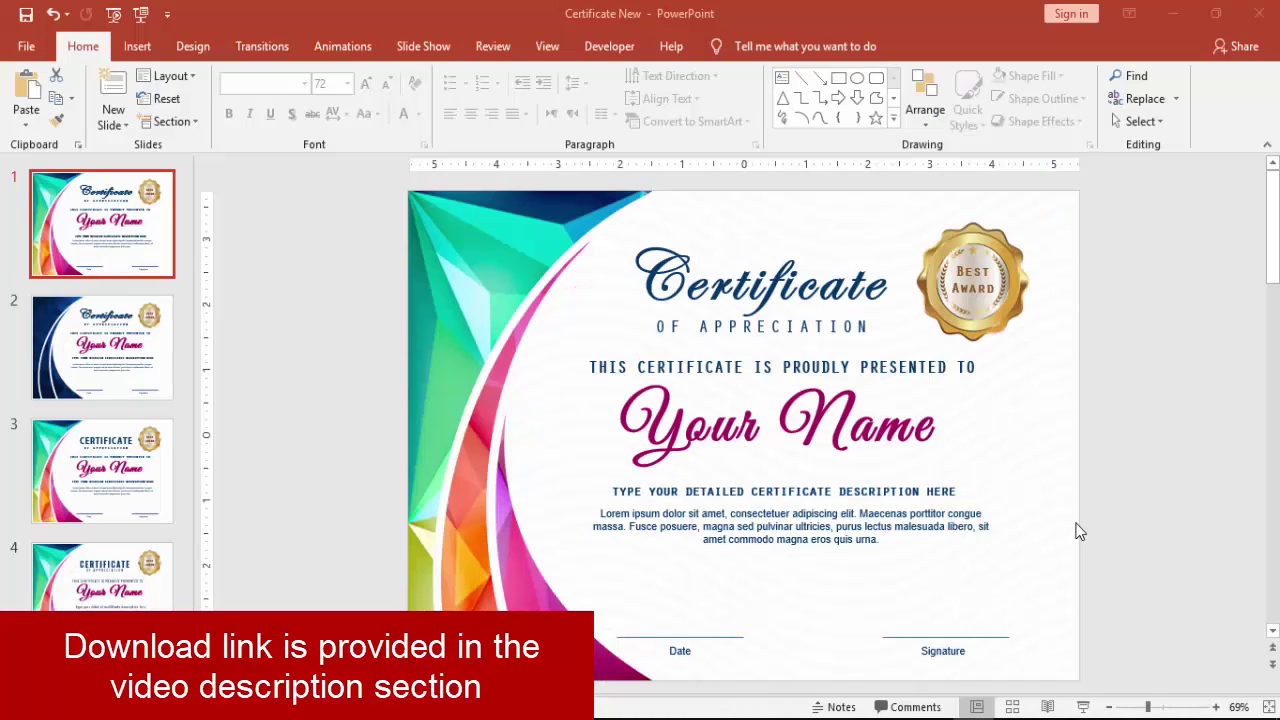
click(26, 47)
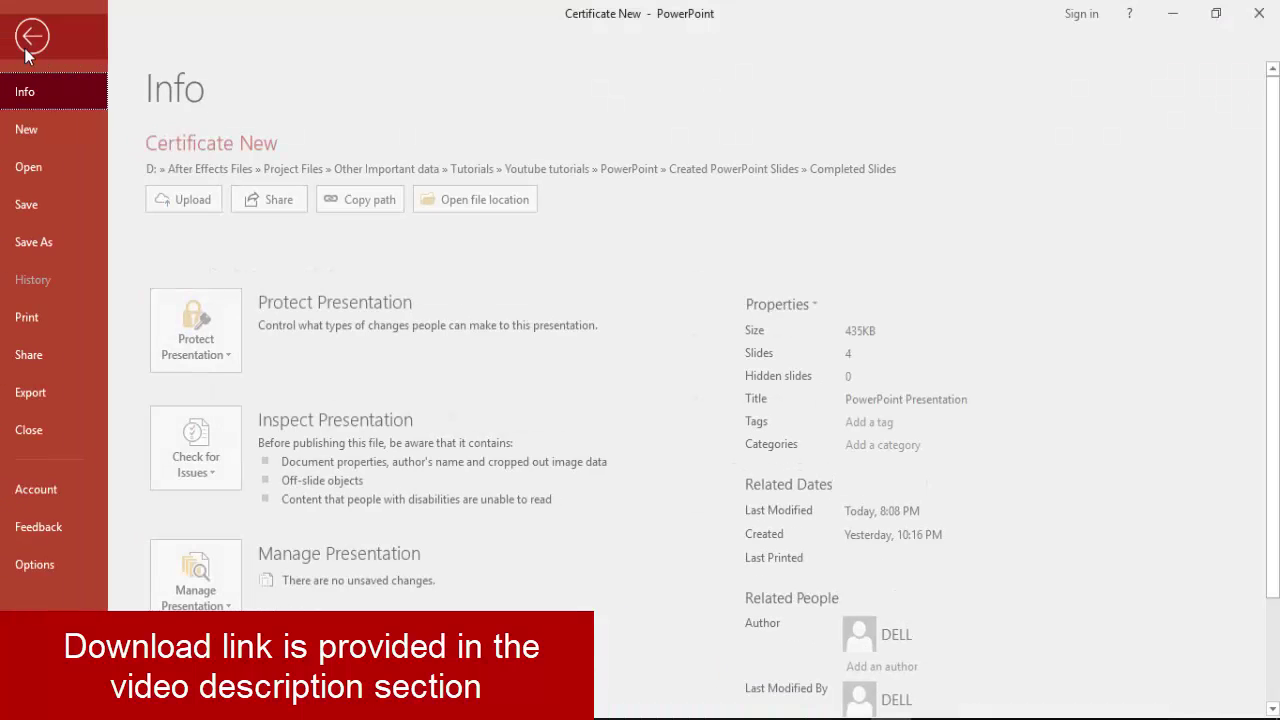
click(35, 133)
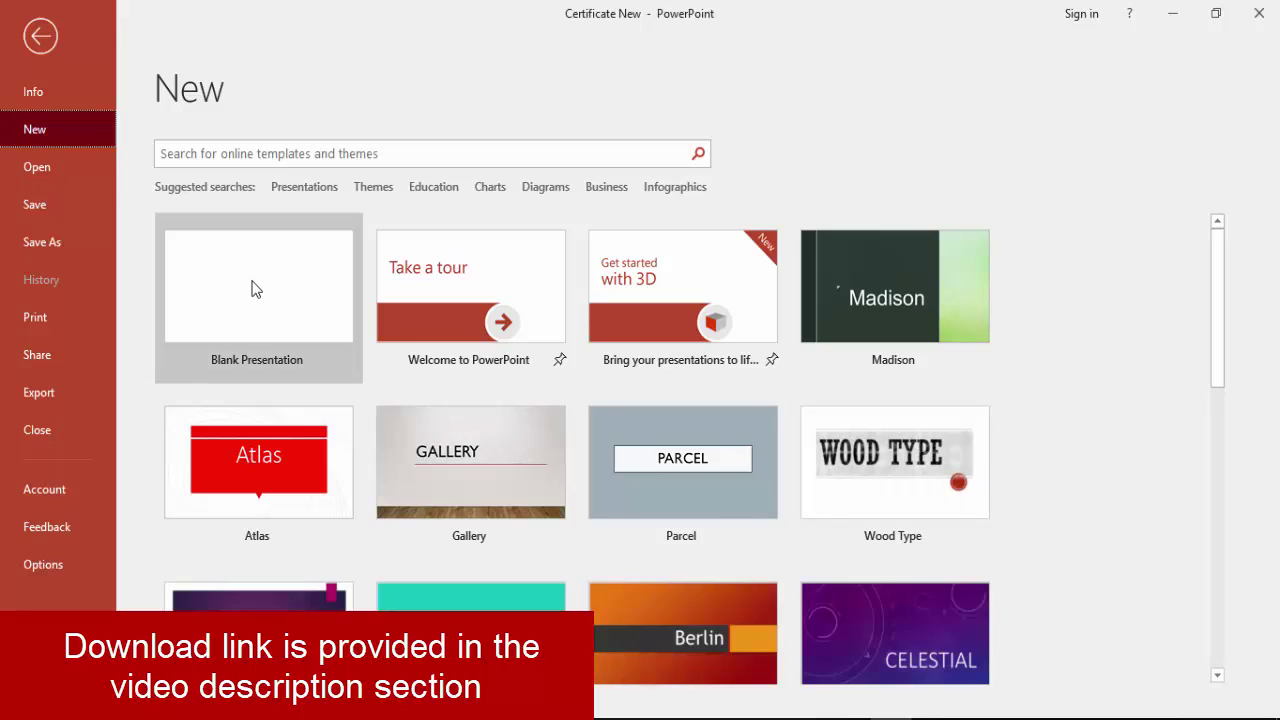
click(252, 289)
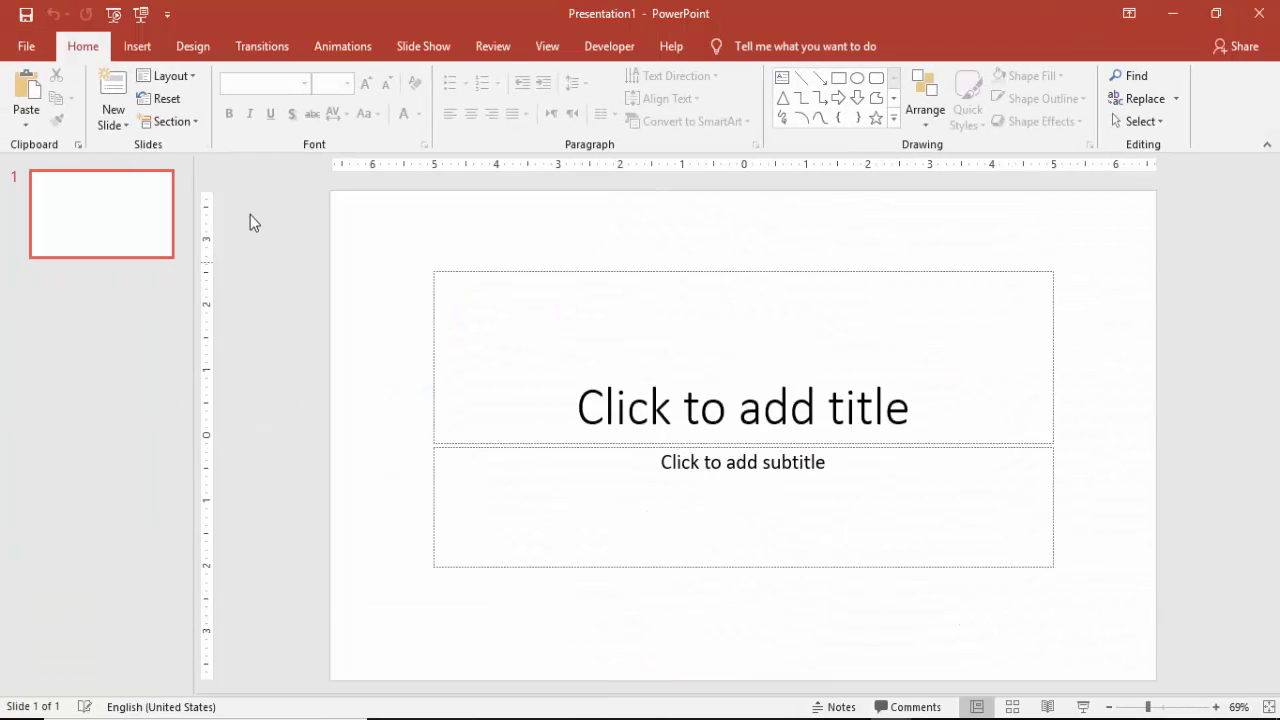
Set a custom slide size of A4 Paper (210x297 mm), maximizing the content when scaling
click(195, 46)
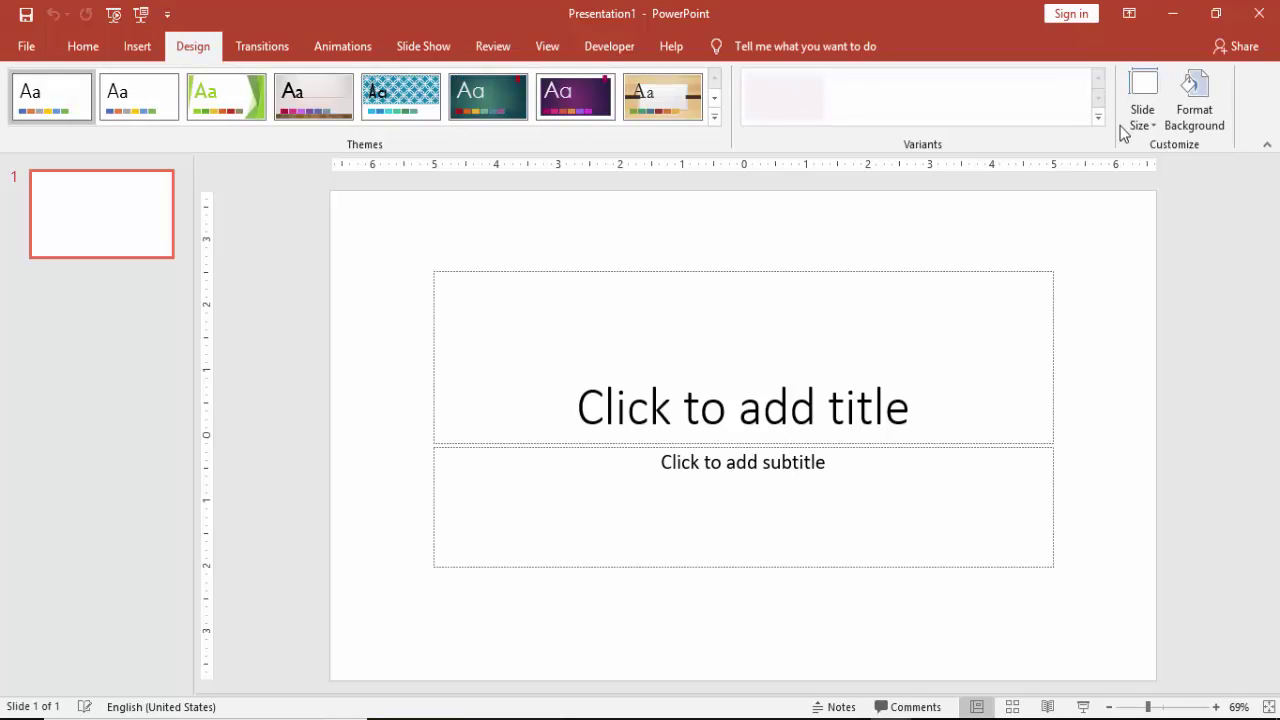
click(1153, 120)
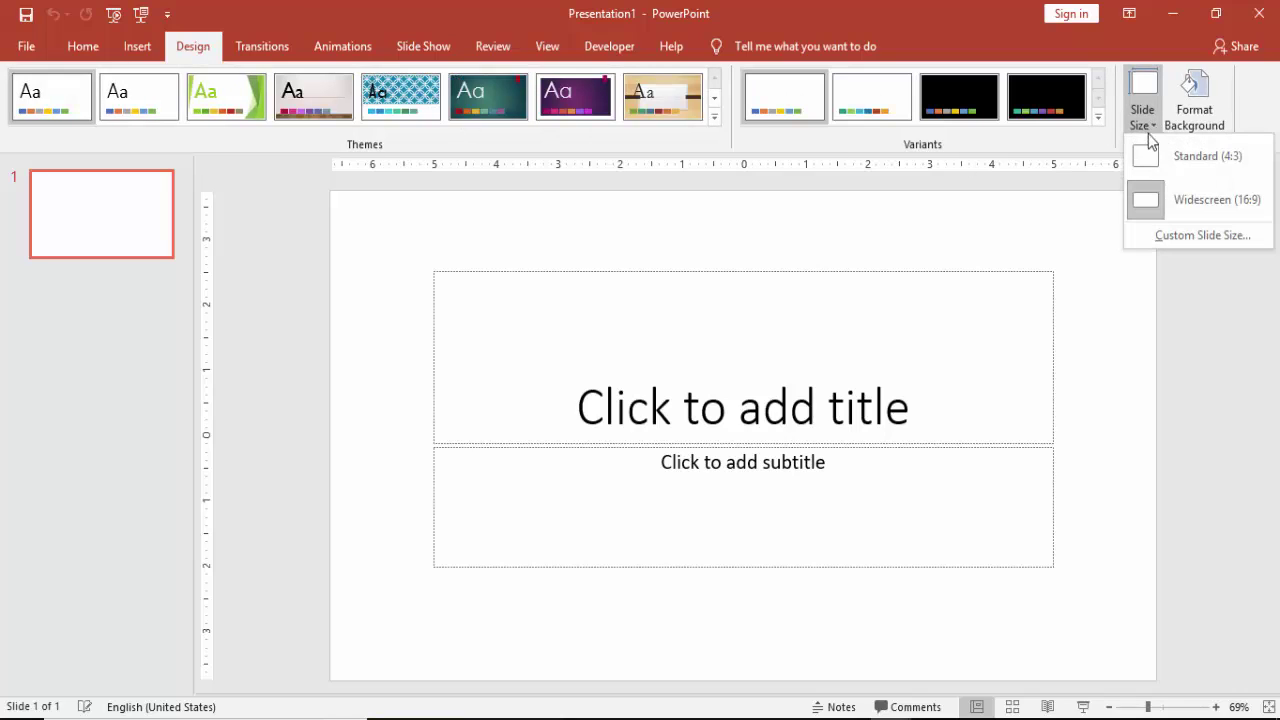
click(1166, 235)
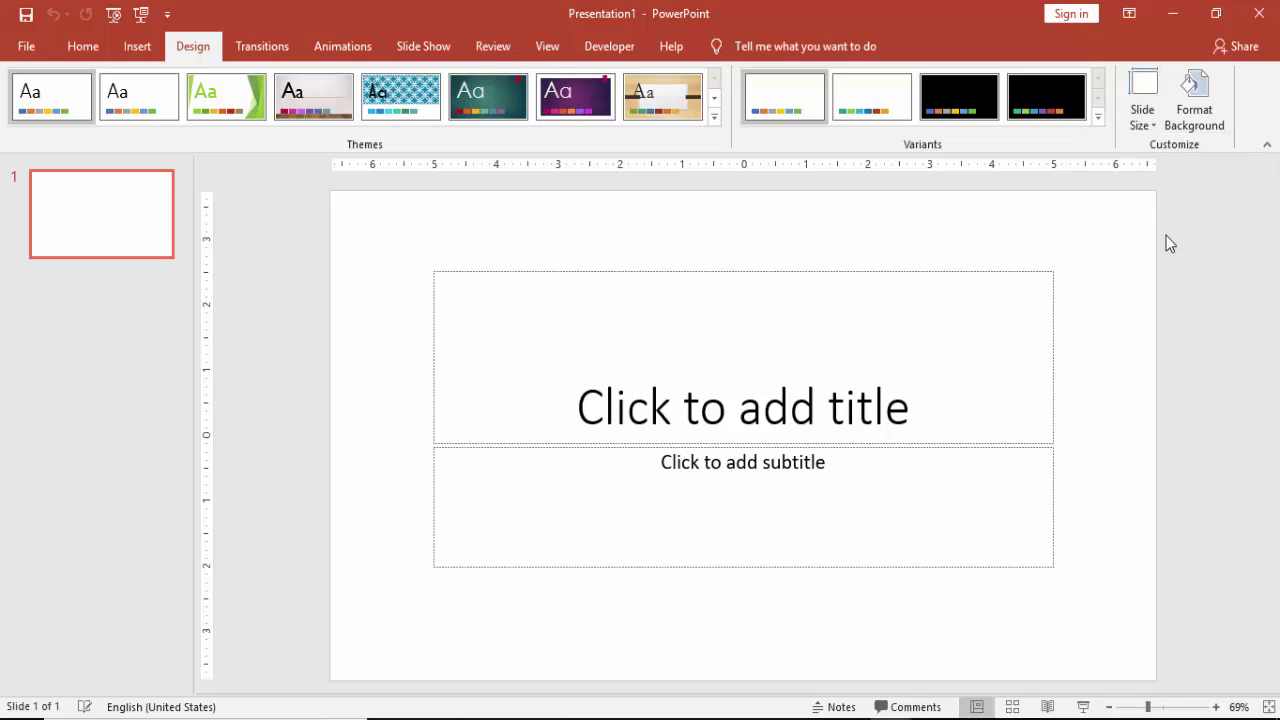
click(620, 304)
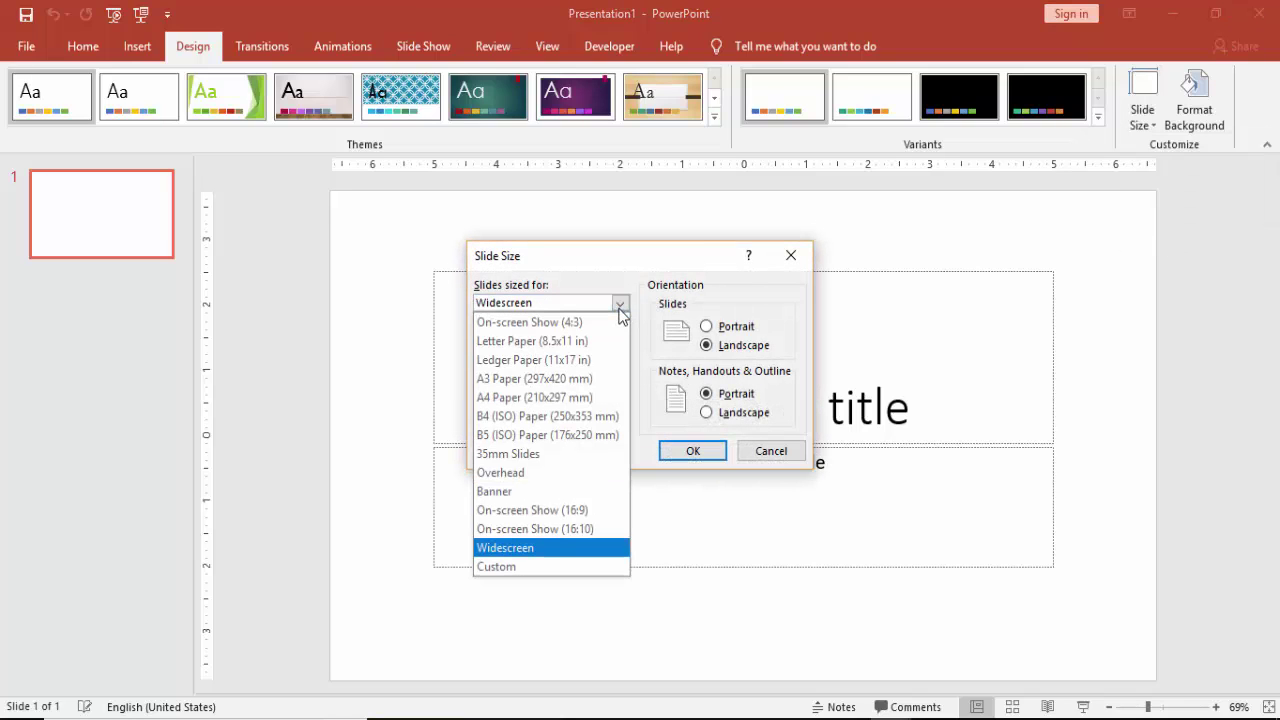
click(533, 398)
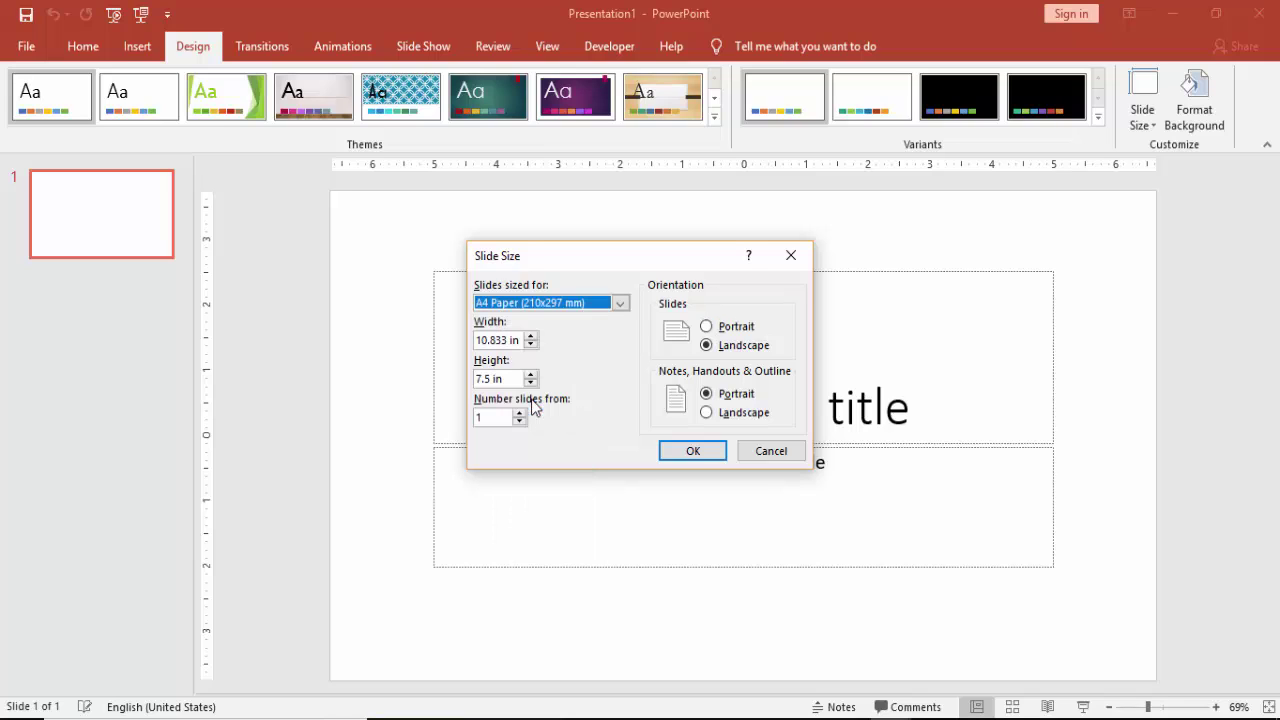
click(697, 447)
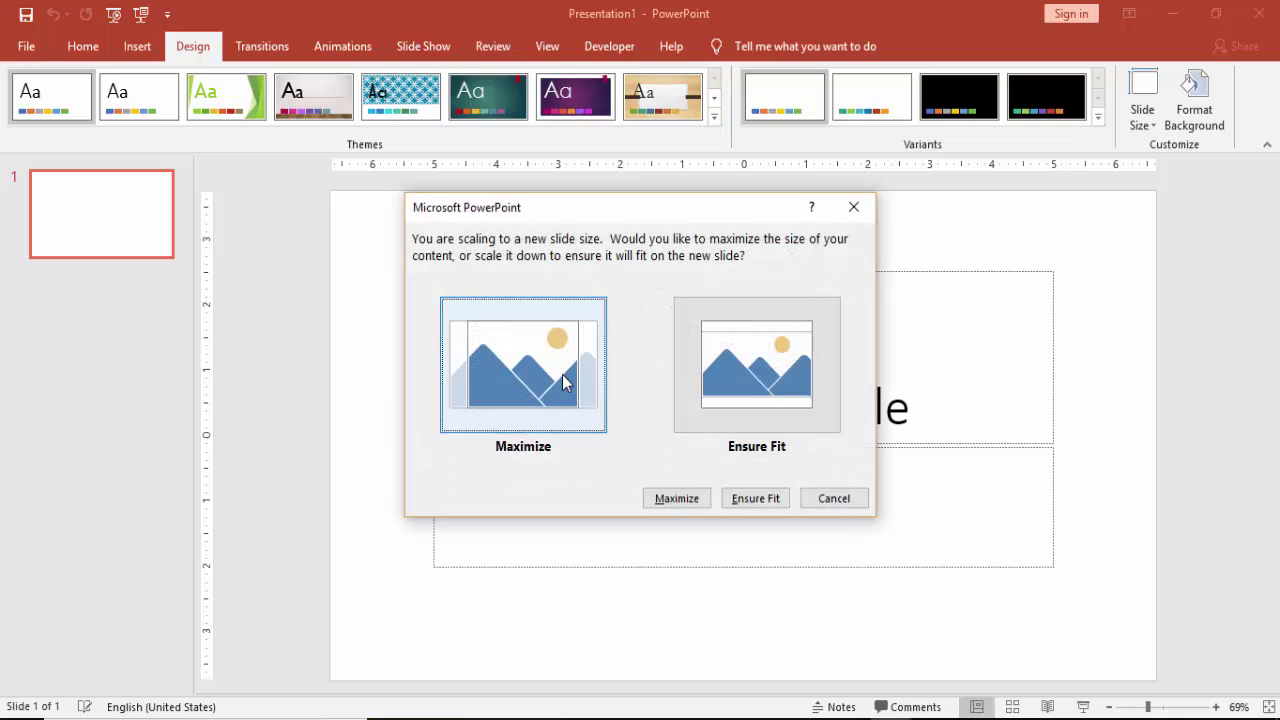
click(562, 374)
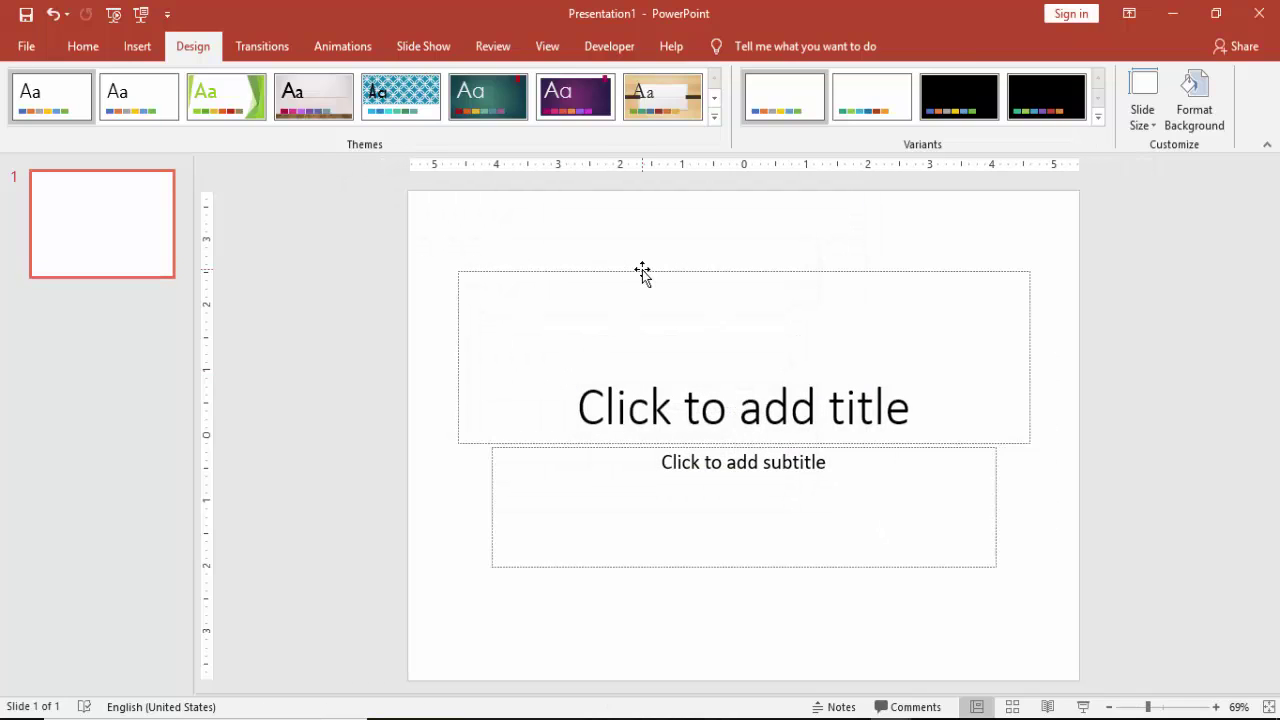
Delete the title and subtitle placeholders from the slide
click(642, 270)
key(Delete)
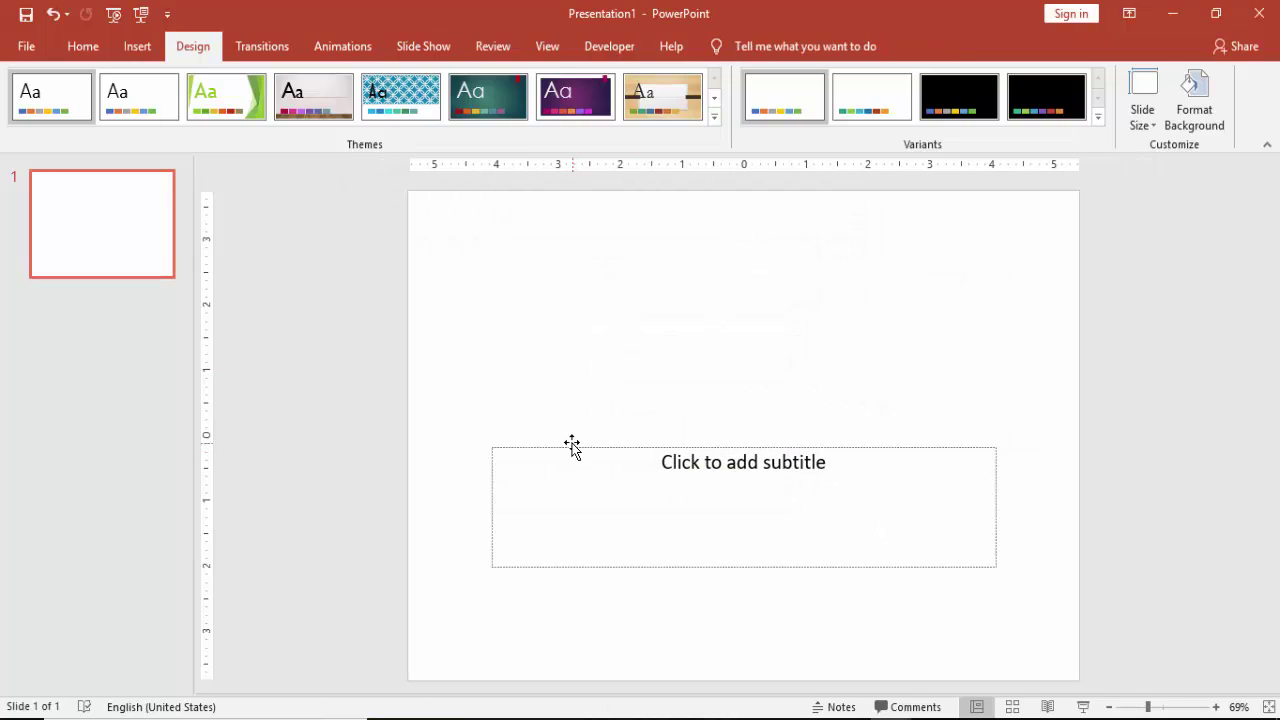
click(572, 446)
key(Delete)
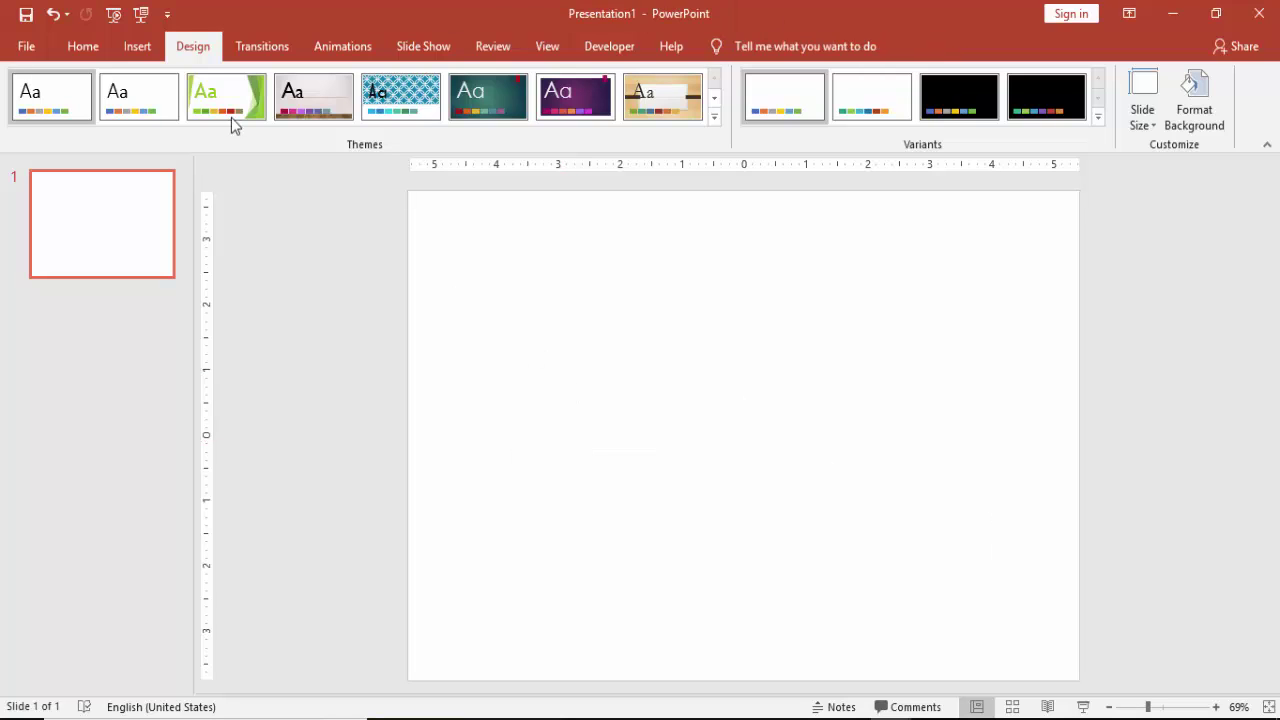
Draw a full-height rectangle along the slide's left edge, about 3.97" wide and 7.5" high
click(137, 47)
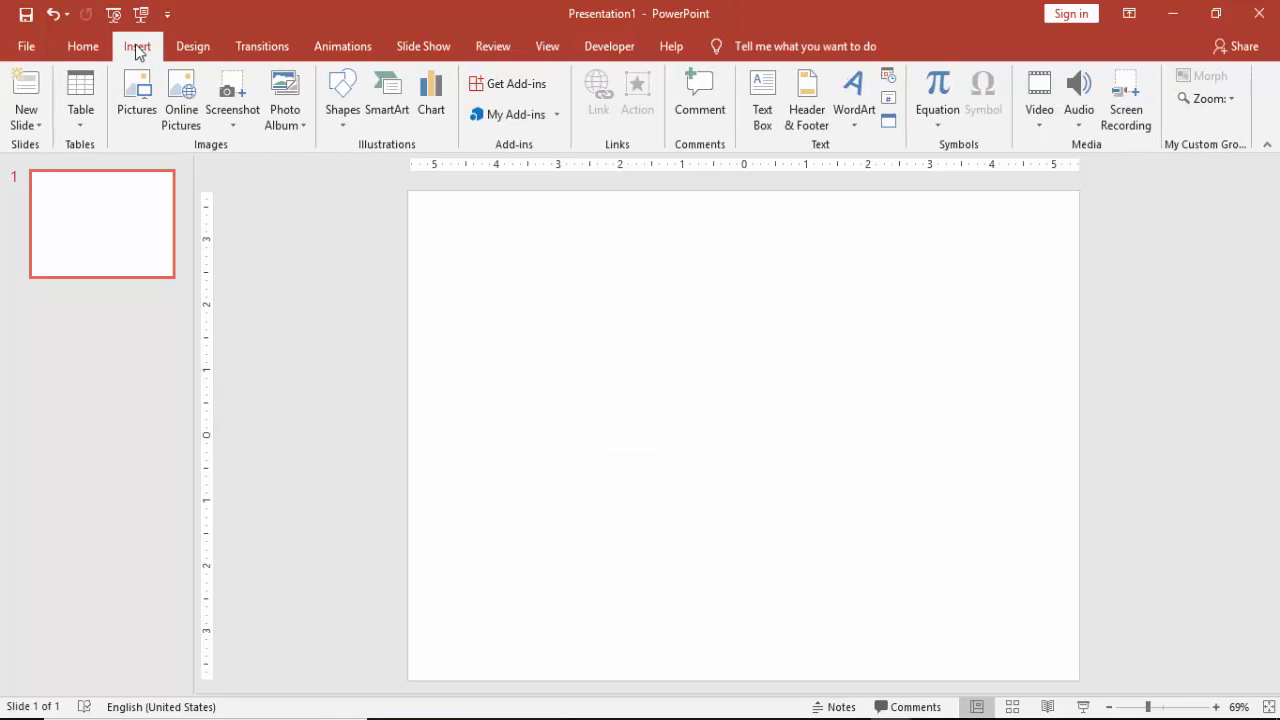
click(341, 110)
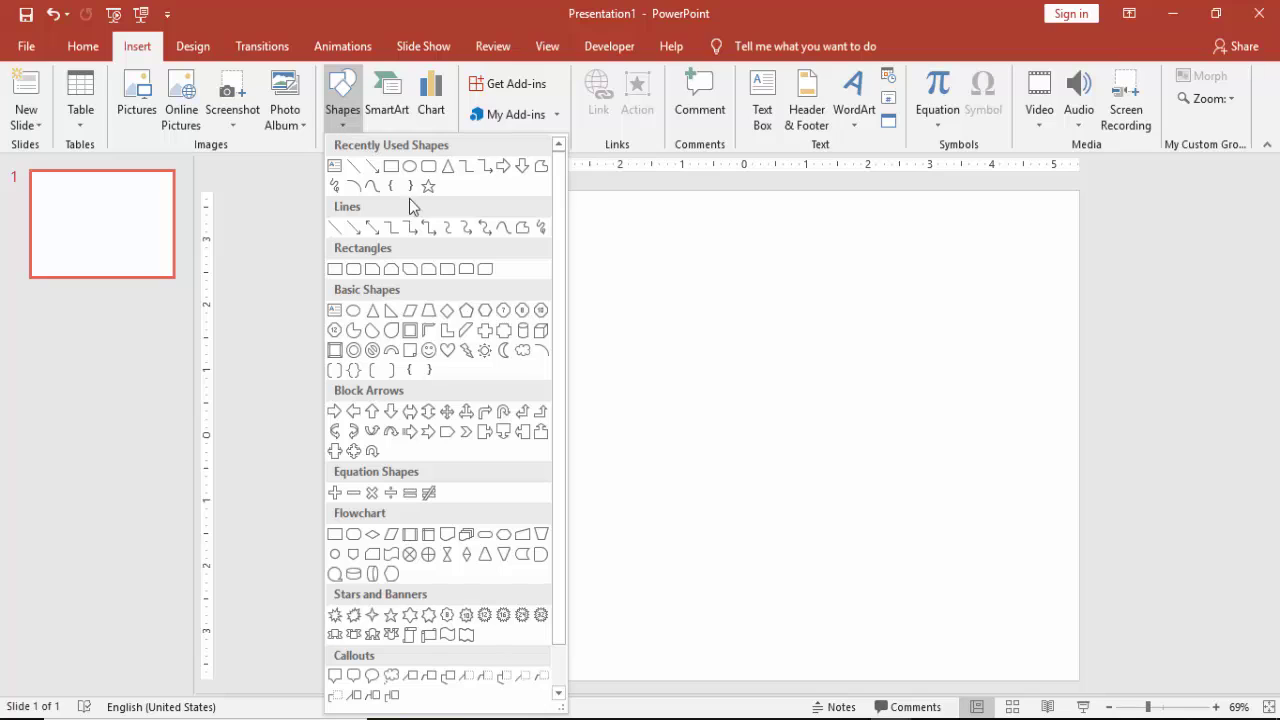
click(335, 269)
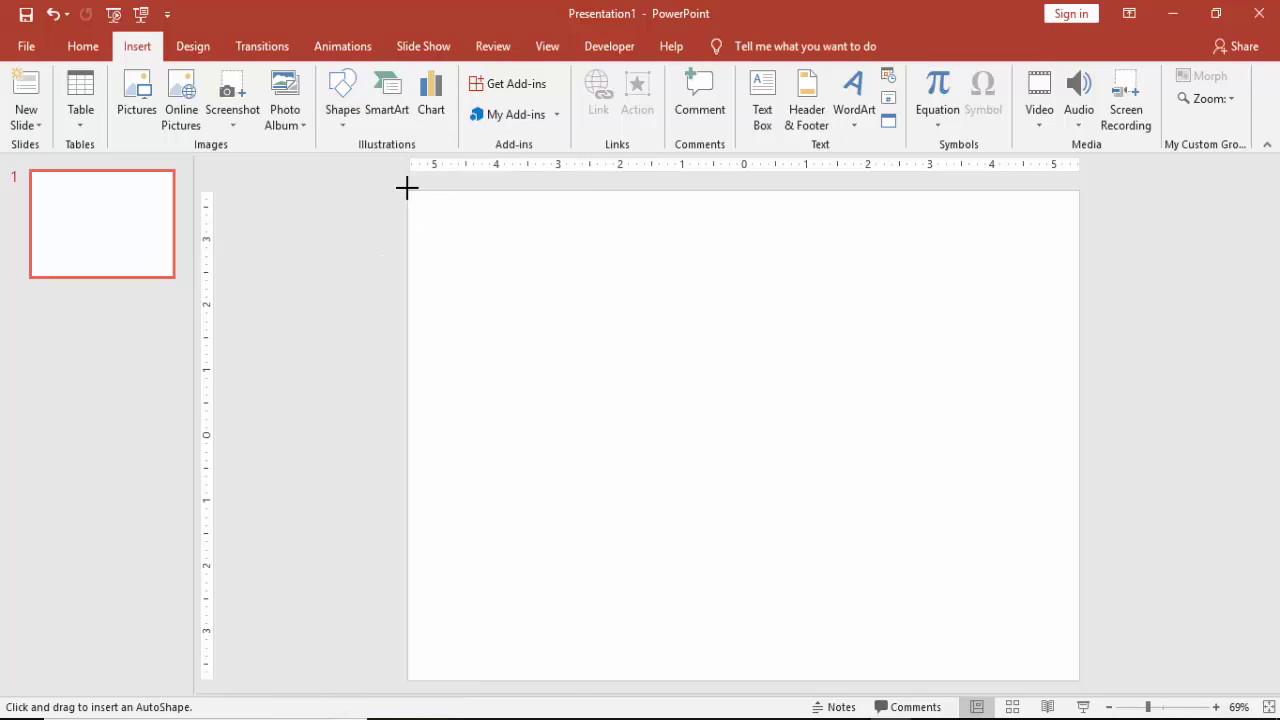
mouse_move(412, 197)
mouse_down()
mouse_move(614, 509)
mouse_move(680, 651)
mouse_move(654, 680)
mouse_up()
Set the rectangle's fill transparency to 20% and remove its outline
right_click(580, 321)
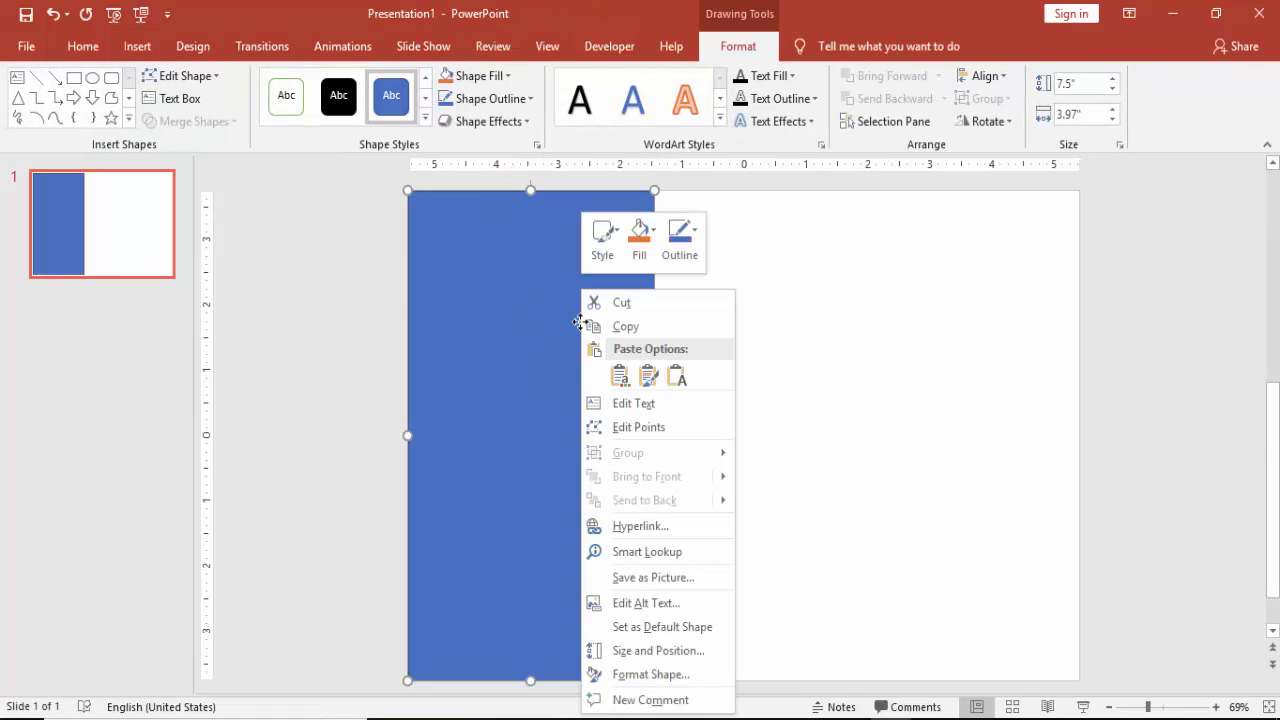
click(650, 675)
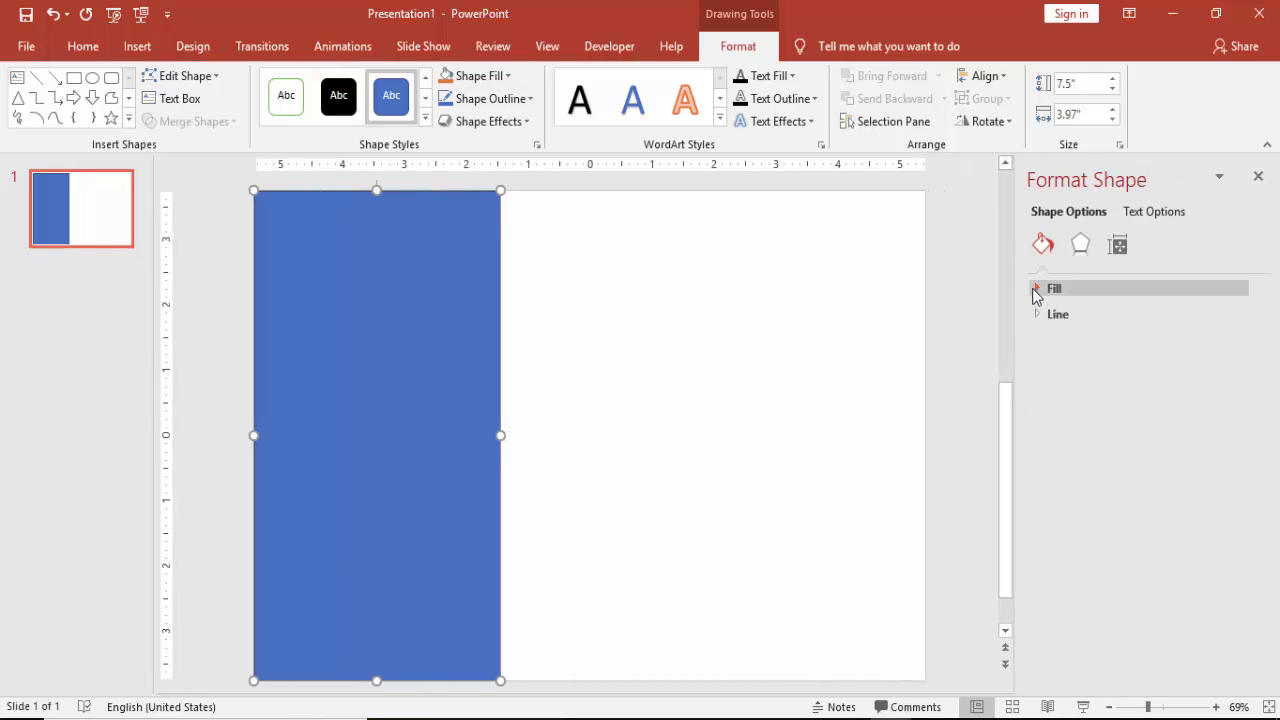
click(1045, 288)
drag(1135, 500, 1142, 493)
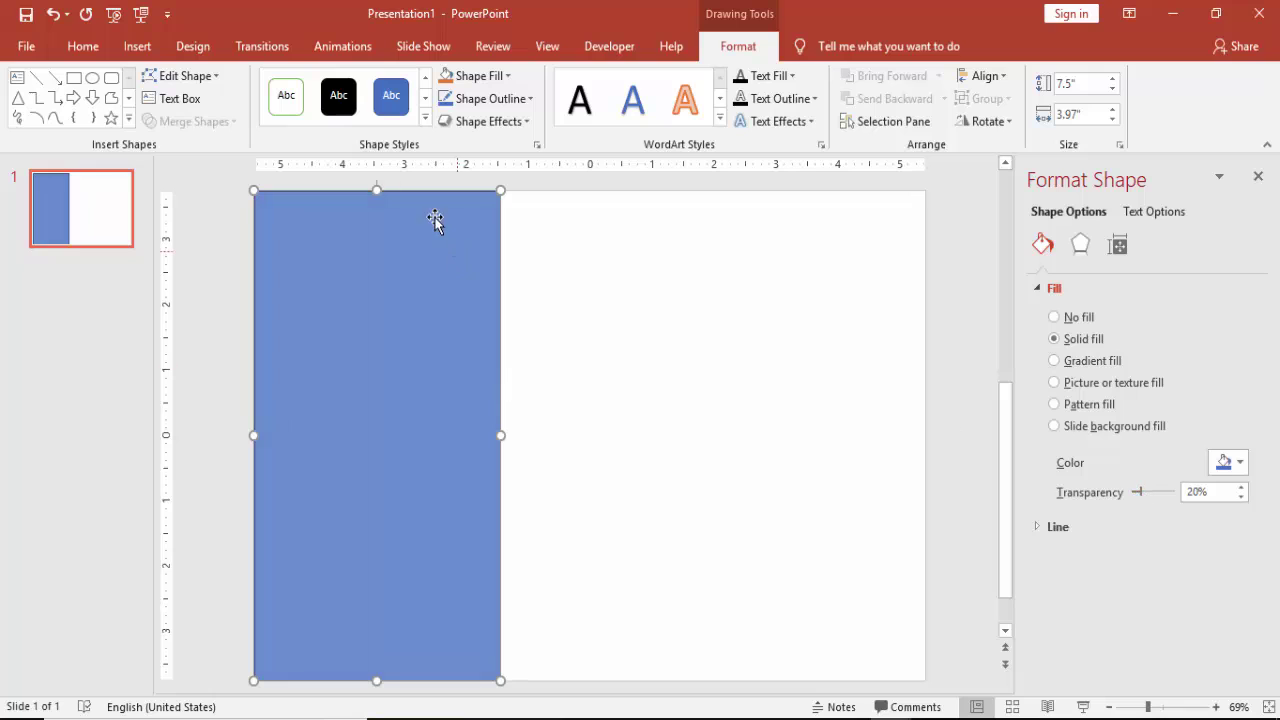
click(490, 98)
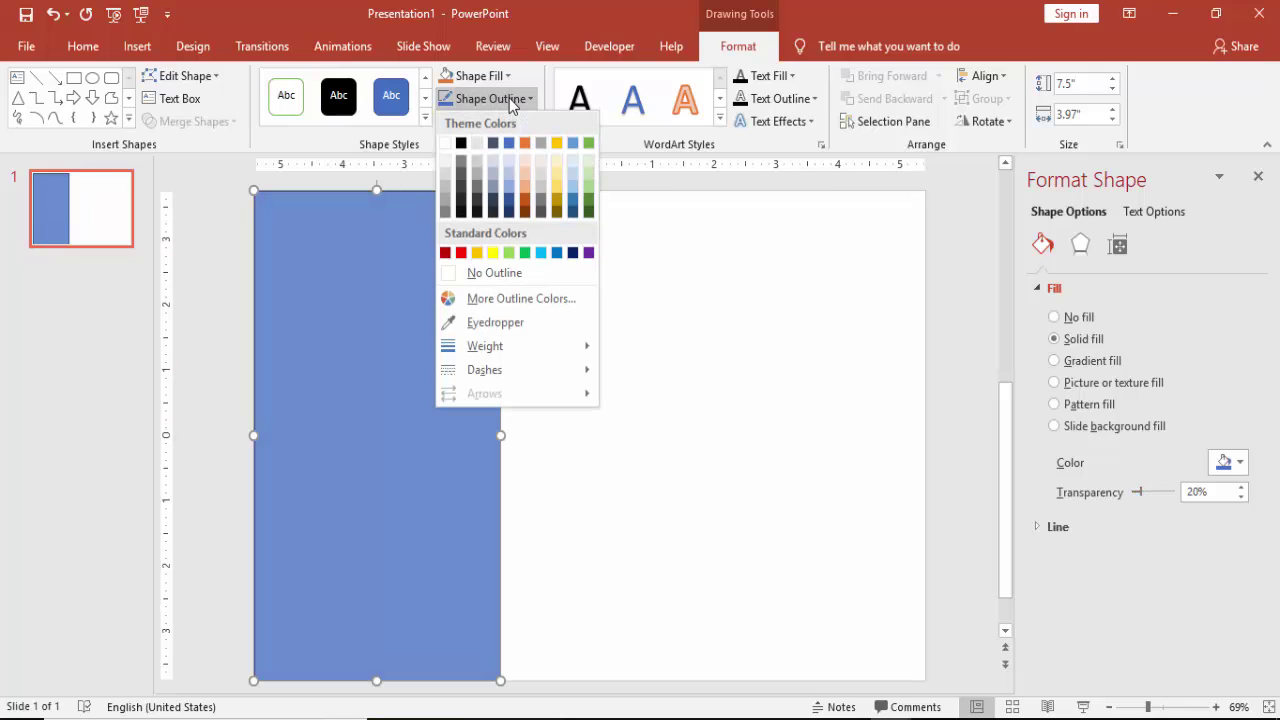
click(492, 275)
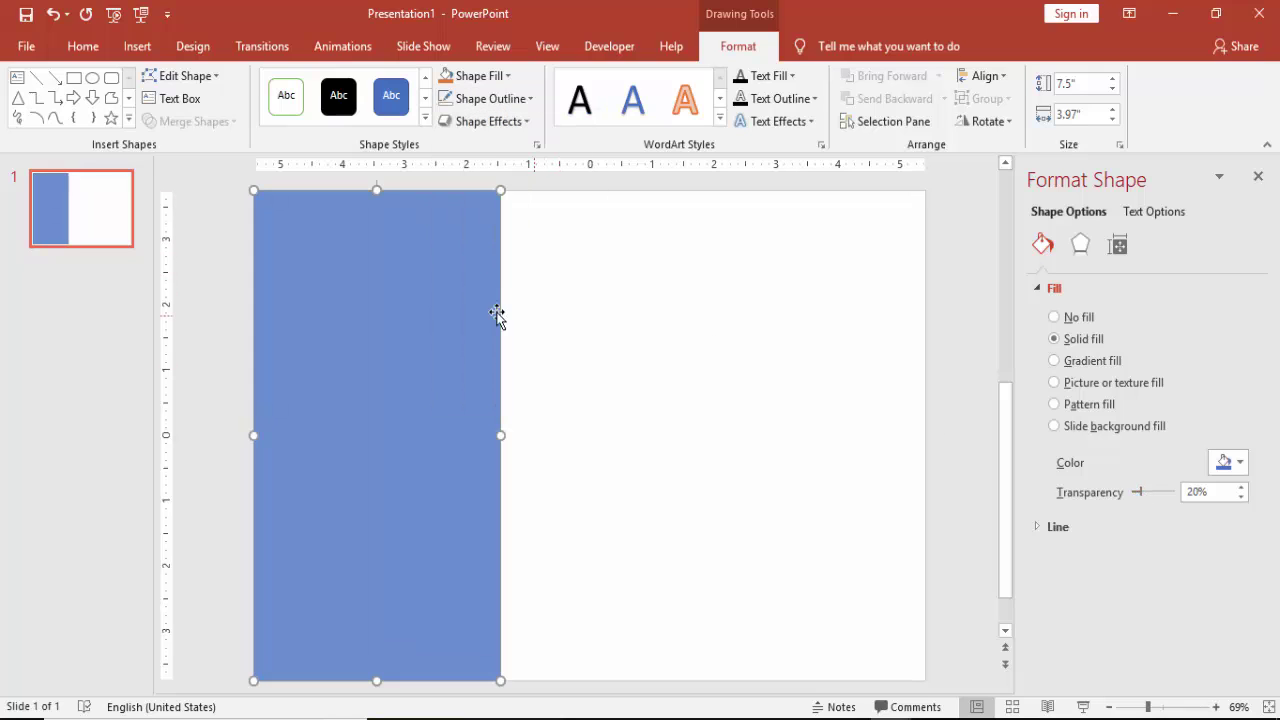
Edit the rectangle's points to bend its straight right edge inward into a smooth concave curve
right_click(456, 309)
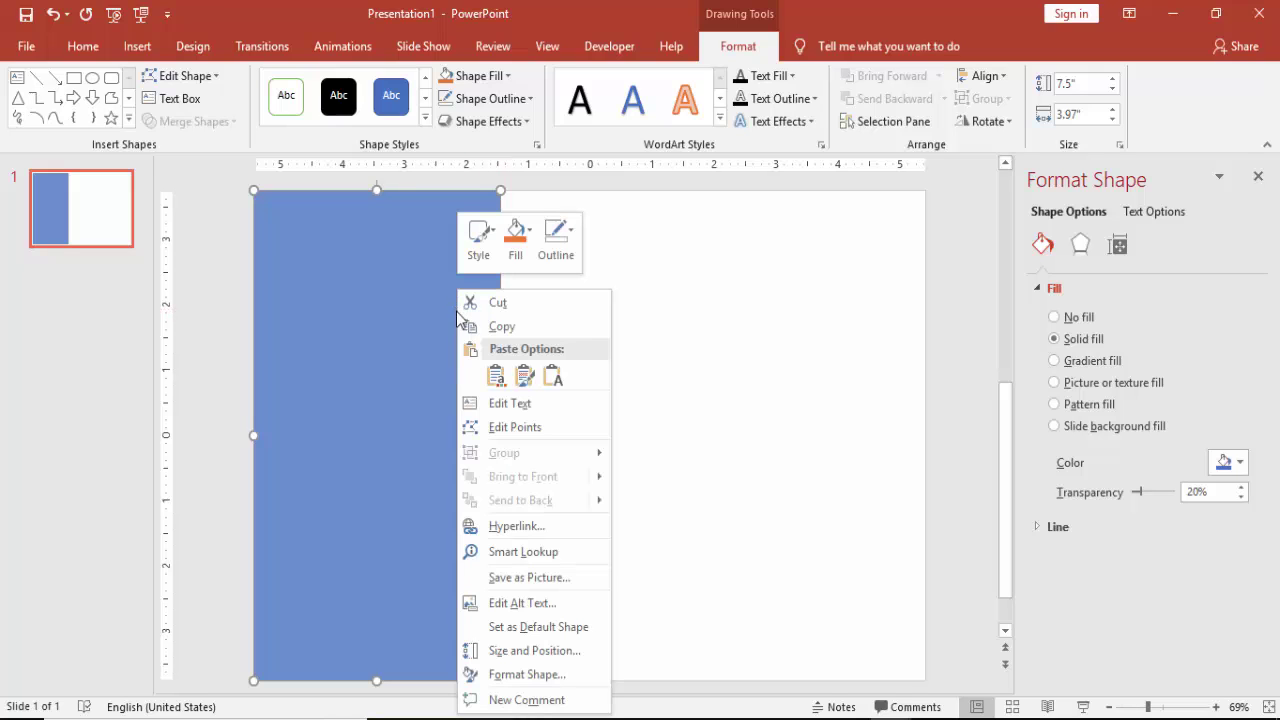
click(510, 428)
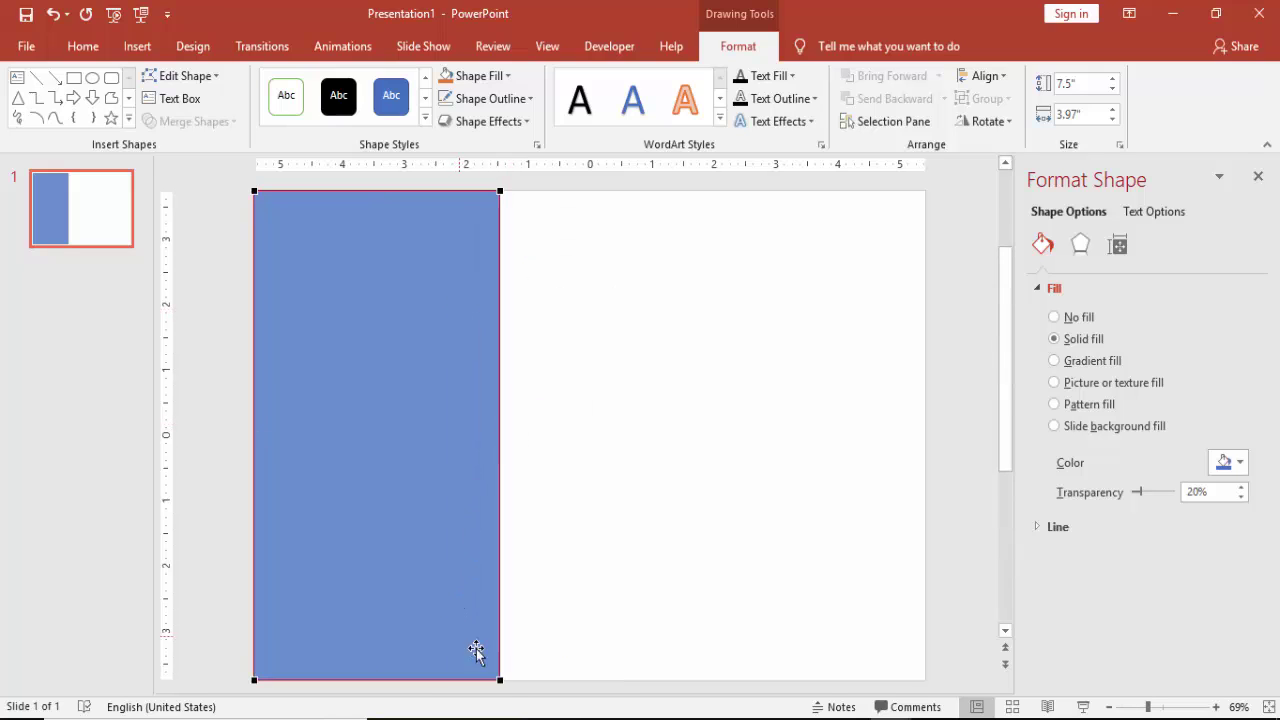
click(500, 681)
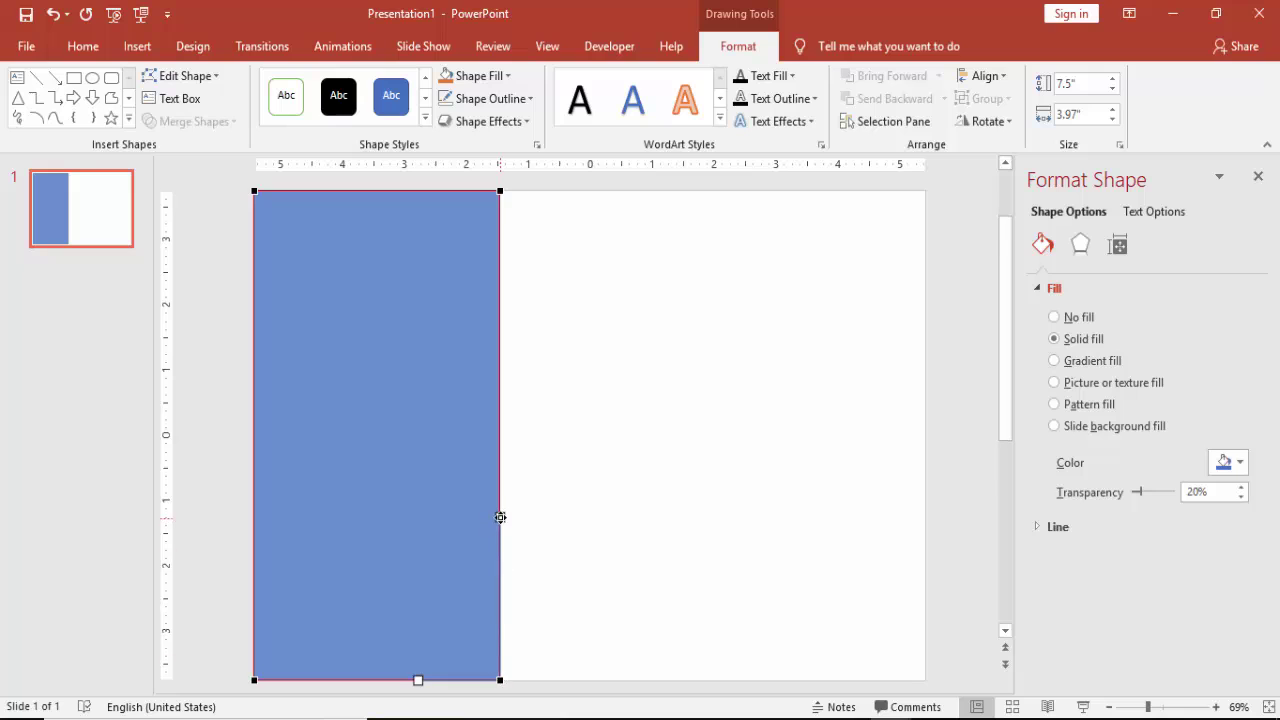
drag(500, 517, 331, 488)
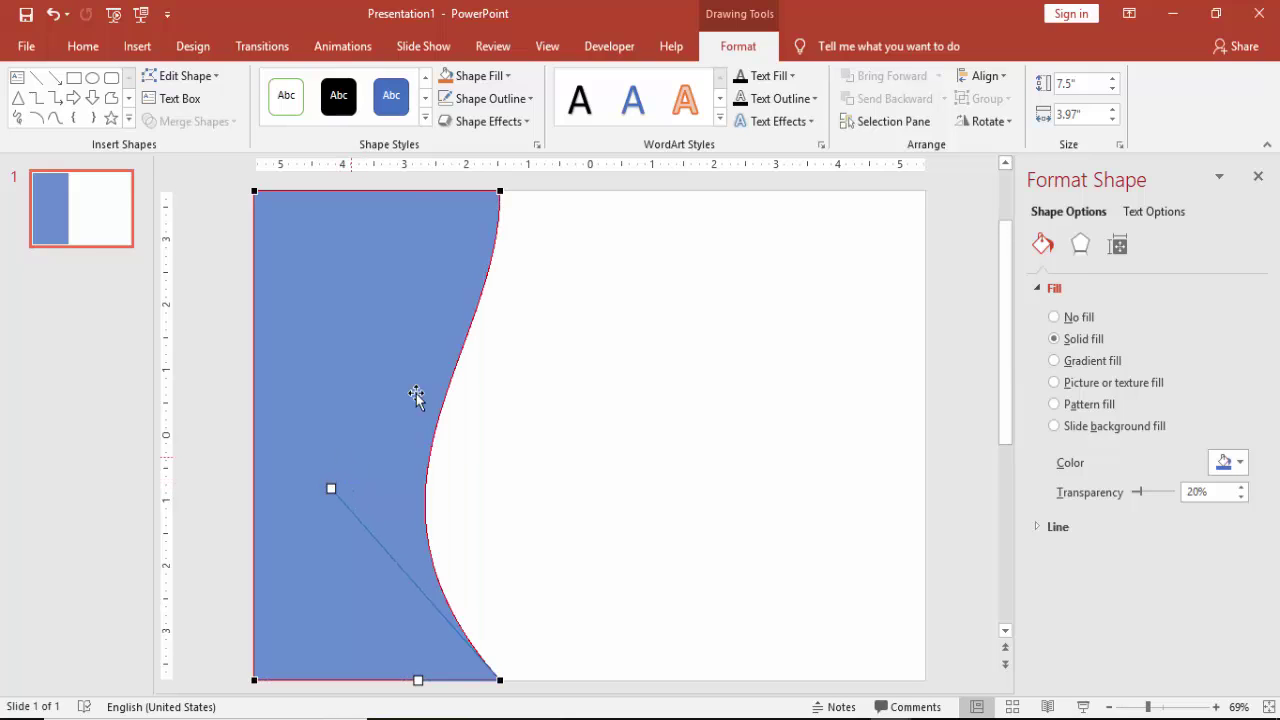
click(500, 188)
drag(459, 353, 340, 369)
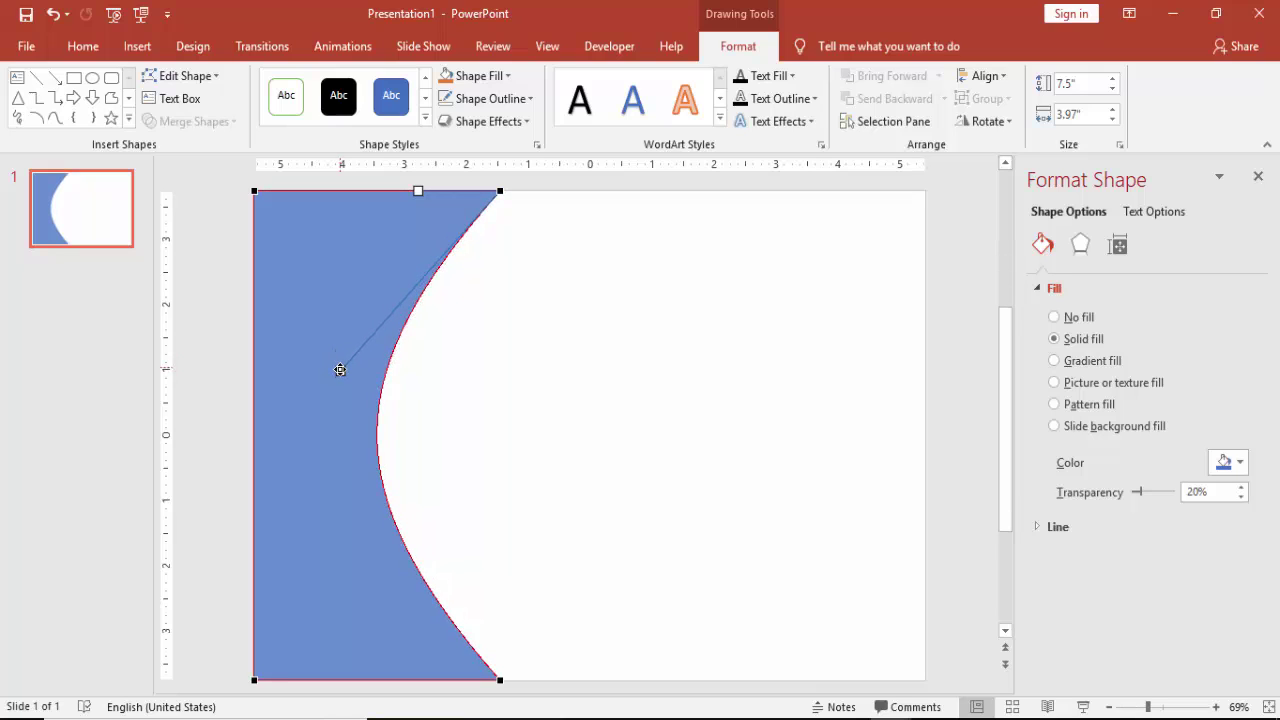
drag(340, 369, 337, 333)
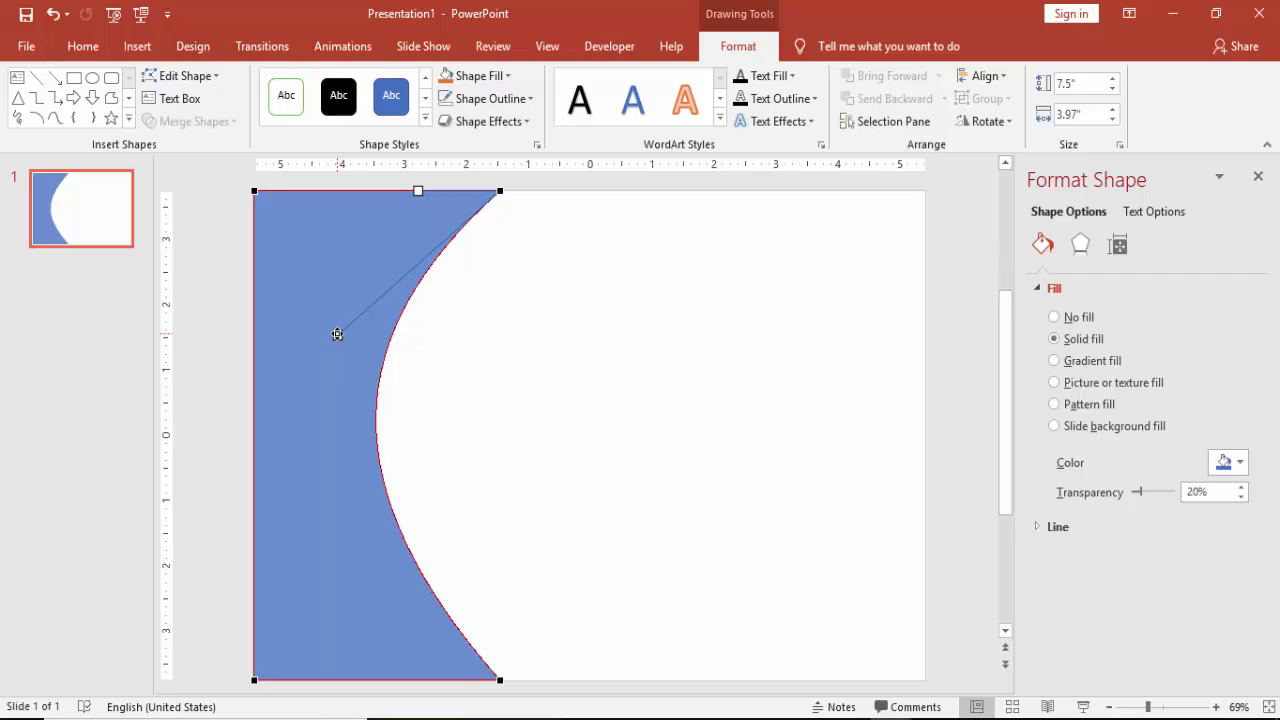
click(501, 682)
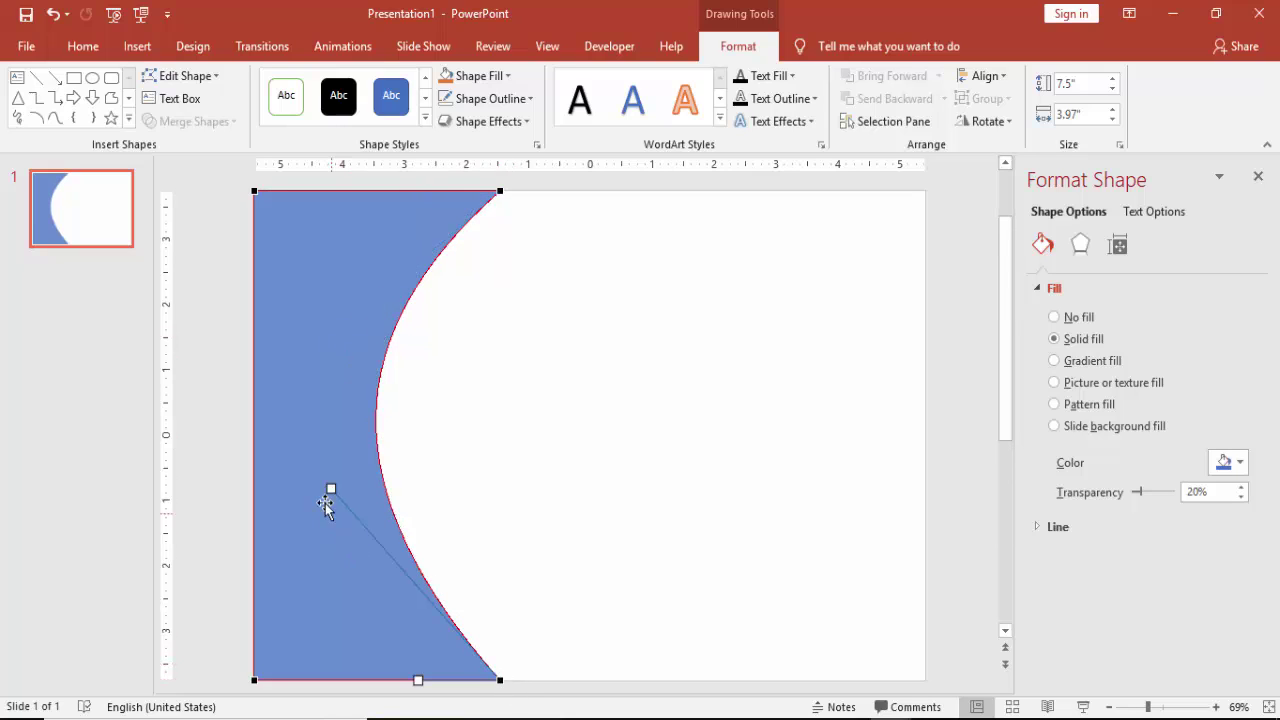
drag(331, 488, 329, 502)
click(520, 436)
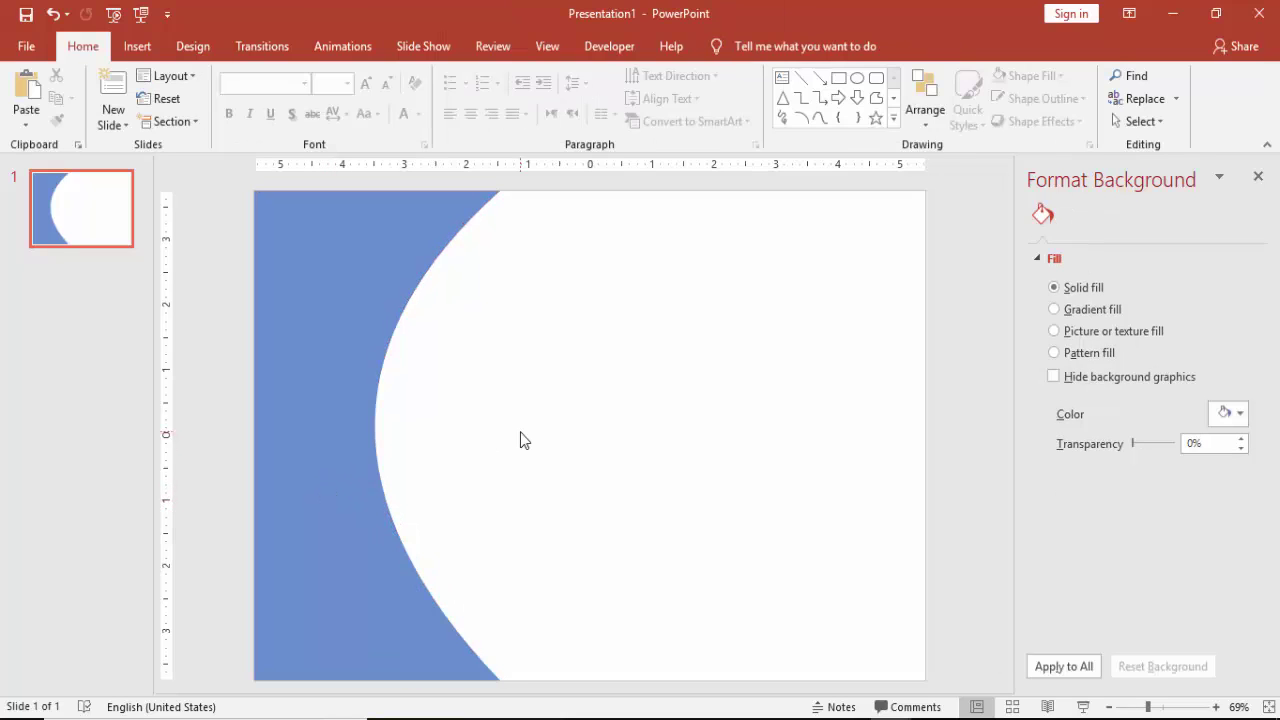
Refine the blue shape's curve by shifting the handle of its lower-right point slightly downward
click(338, 335)
right_click(338, 335)
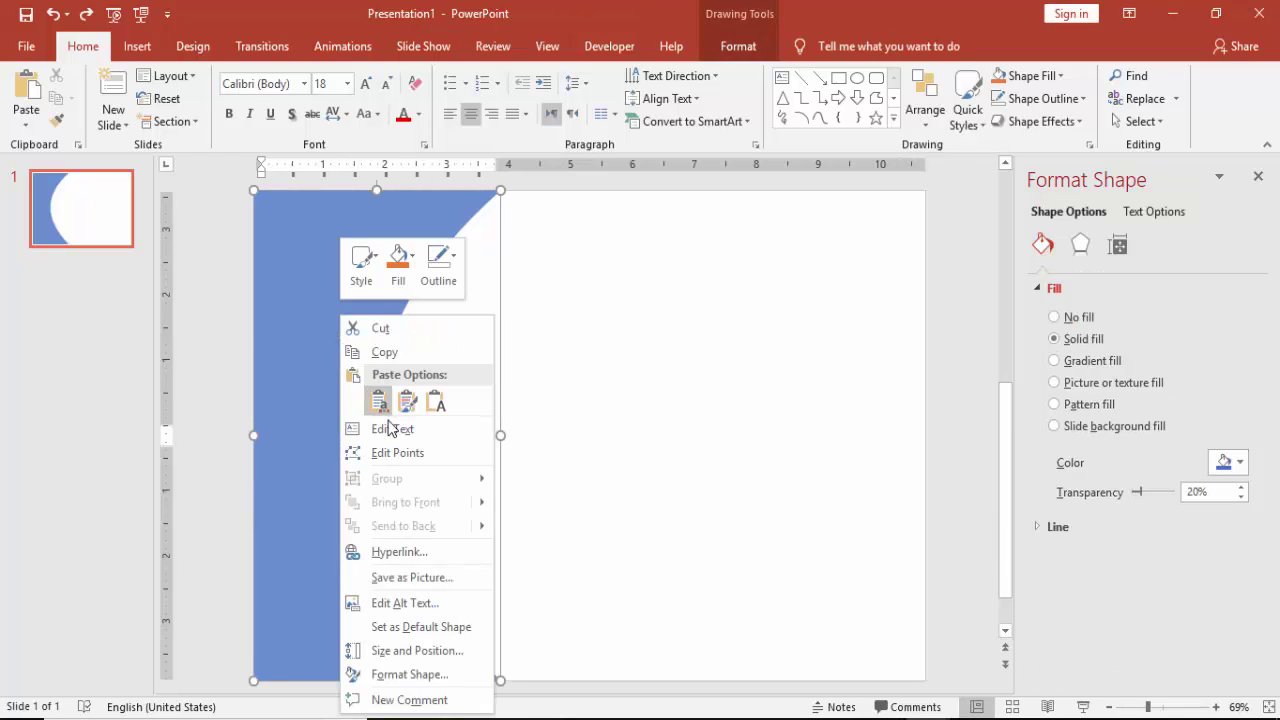
click(398, 449)
click(500, 680)
drag(328, 505, 323, 526)
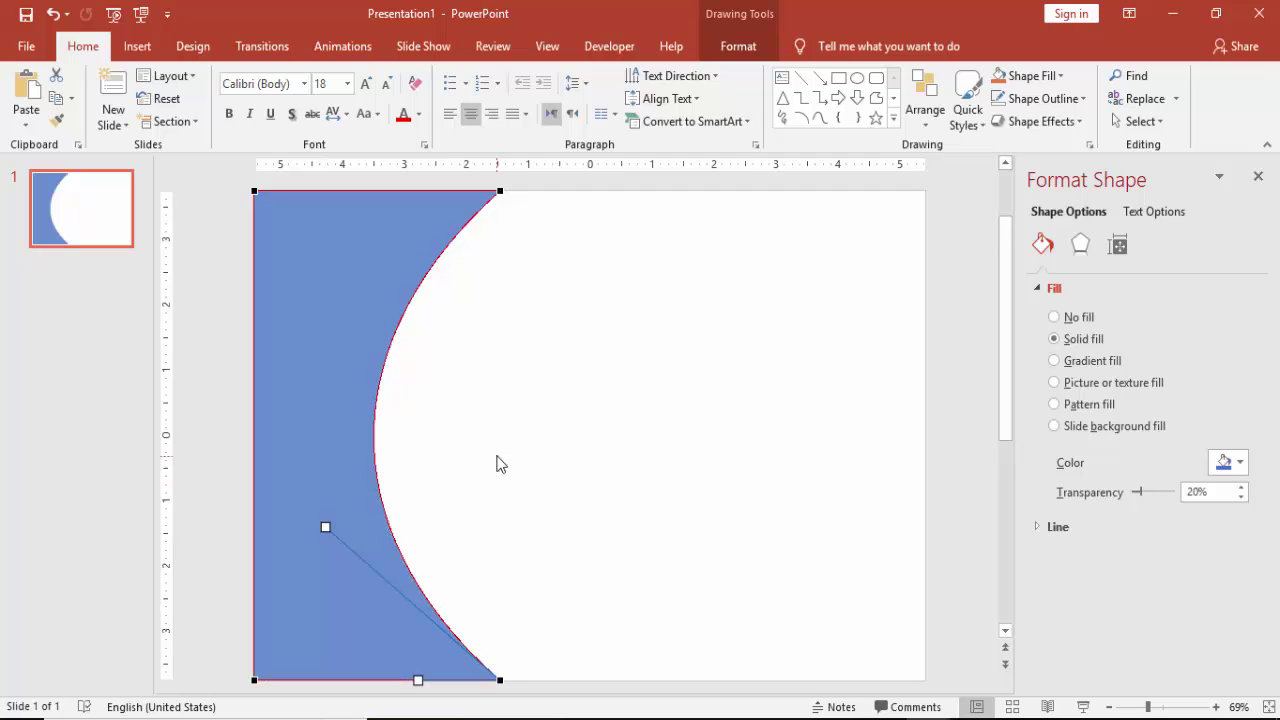
click(483, 363)
Draw a hollow circle of about 6.52" by 6.52" right of the curved shape and thin it to a narrow ring
click(133, 44)
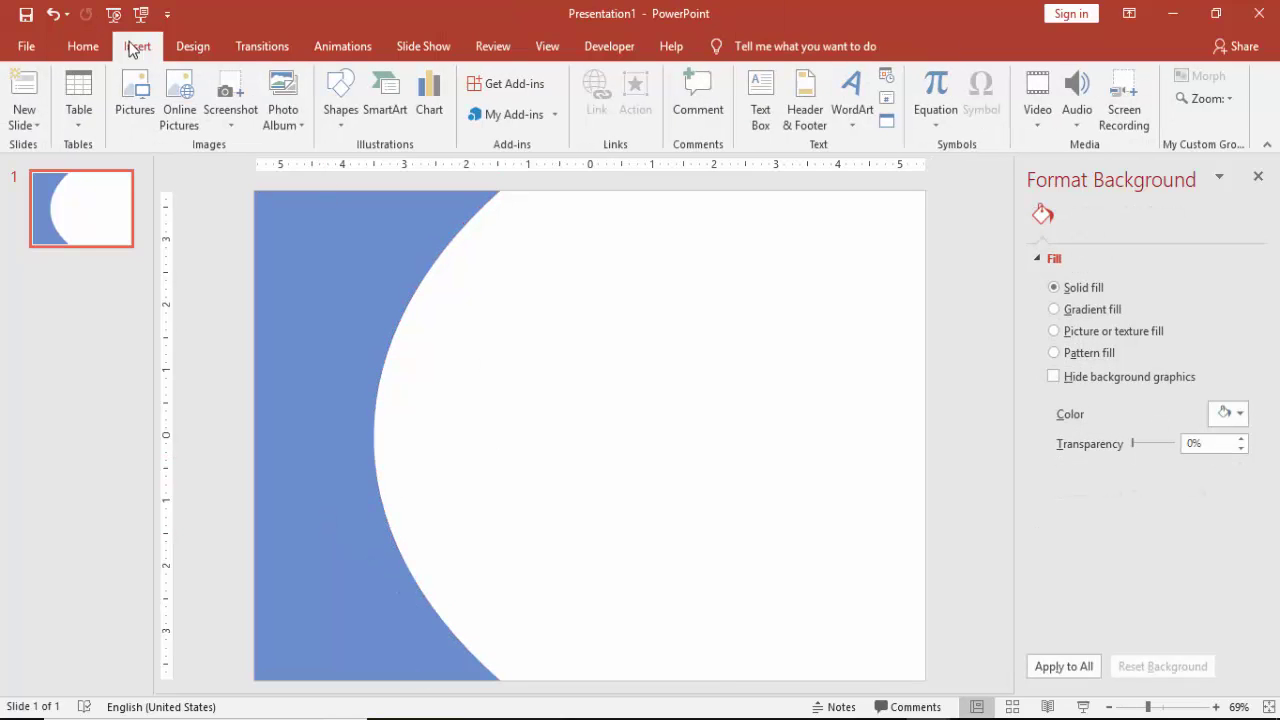
click(336, 120)
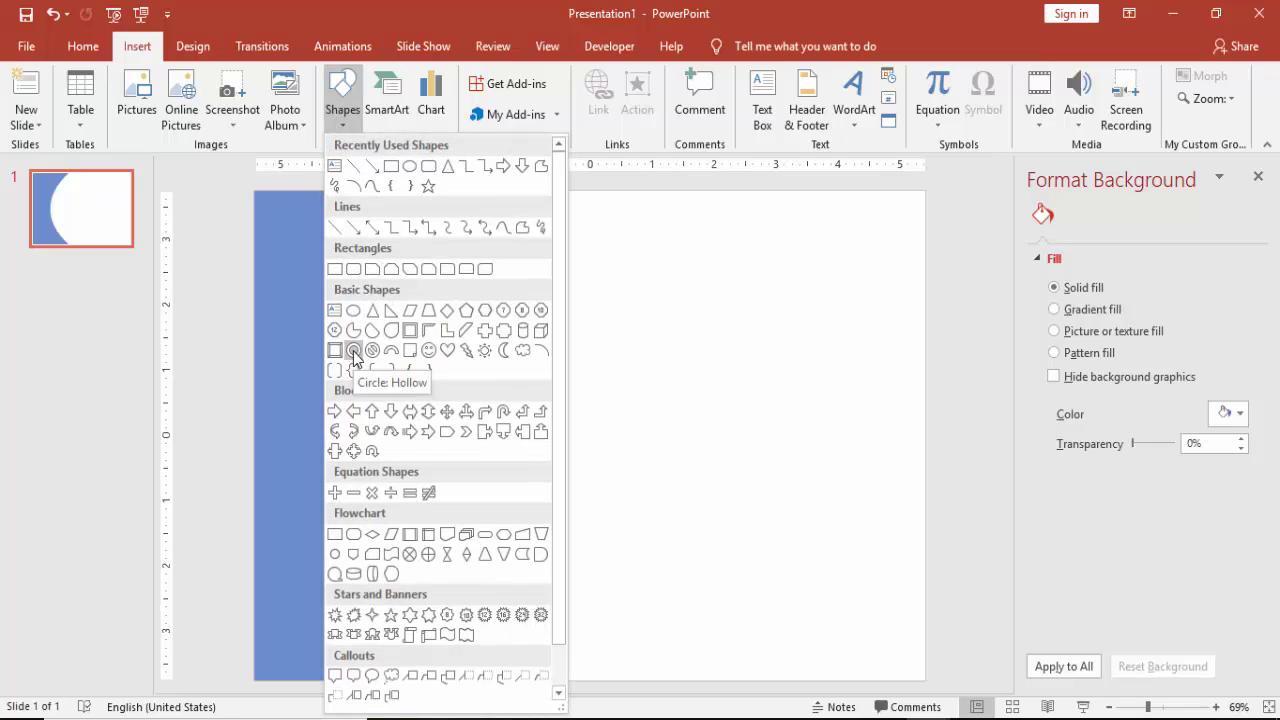
click(353, 351)
drag(495, 273, 857, 694)
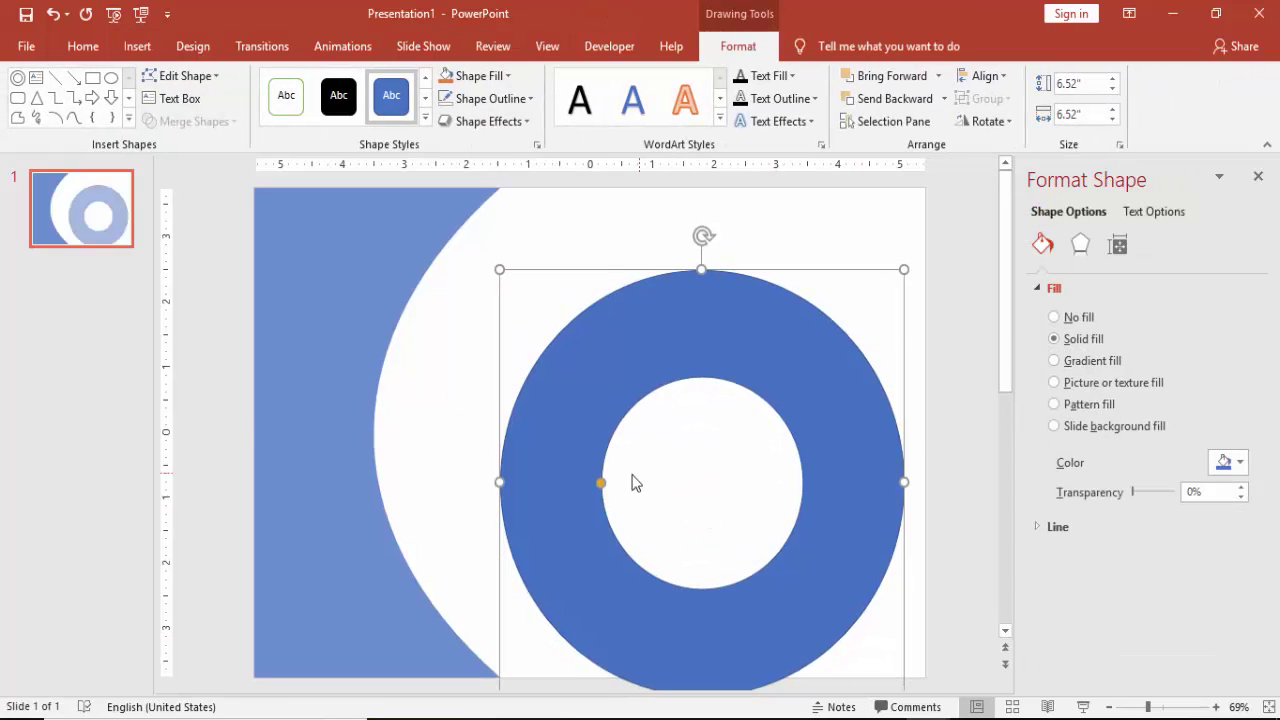
drag(600, 482, 510, 482)
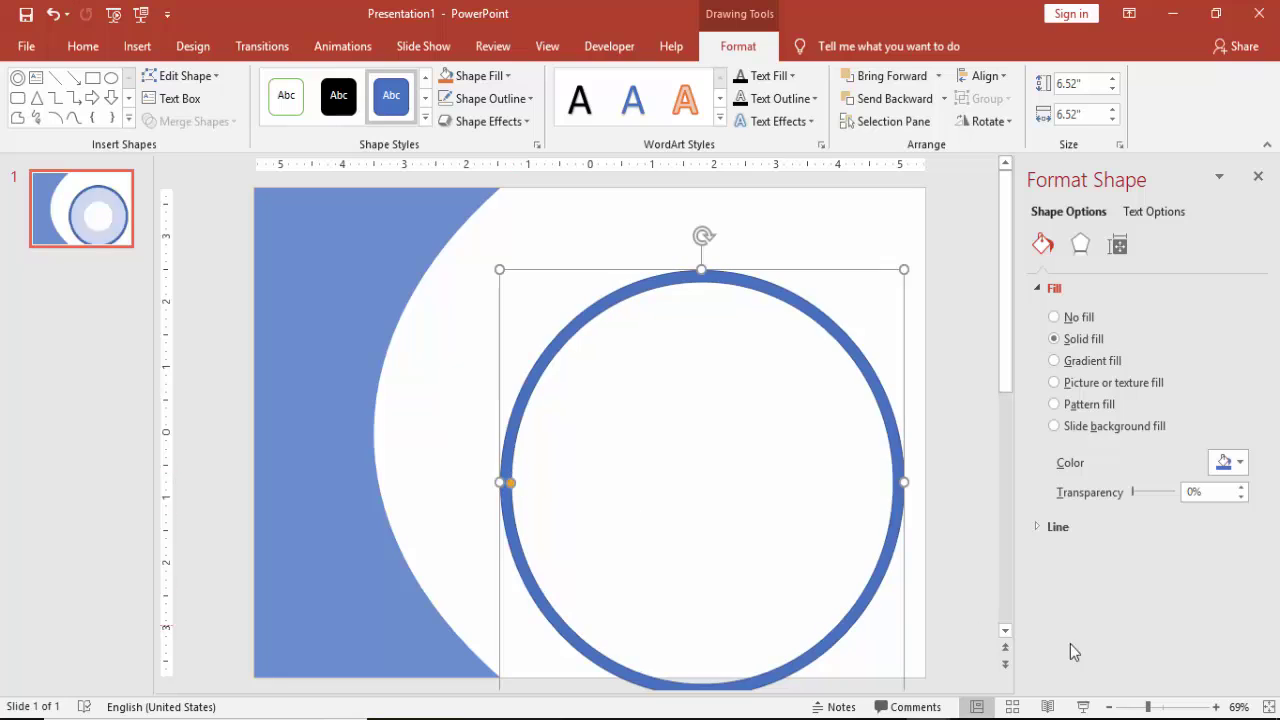
Fill the ring with orange and remove its outline
click(1108, 707)
click(1108, 707)
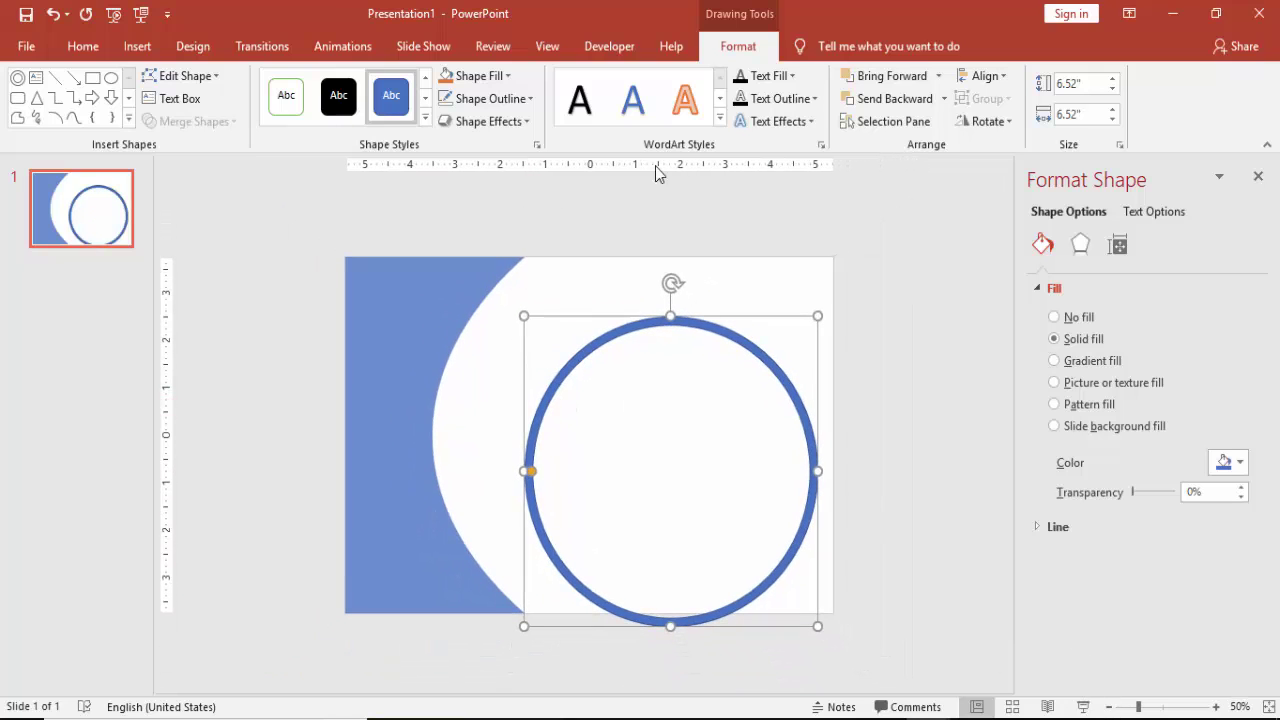
click(466, 78)
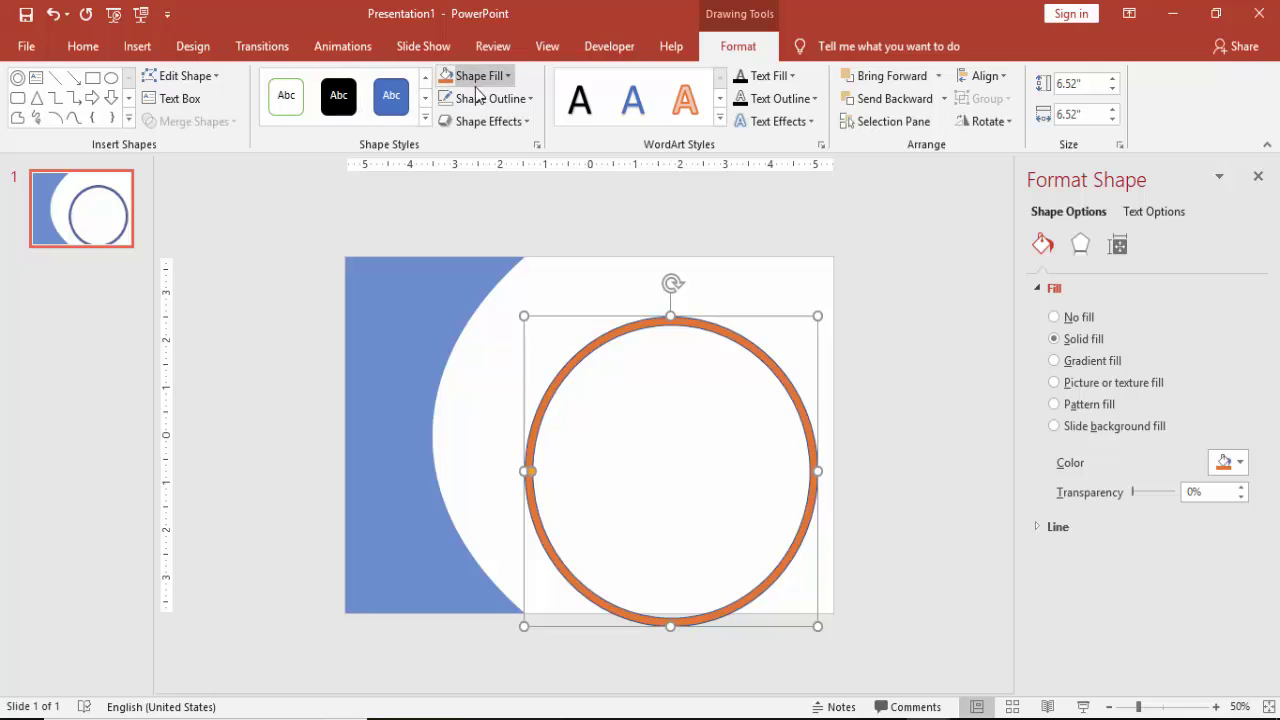
click(491, 98)
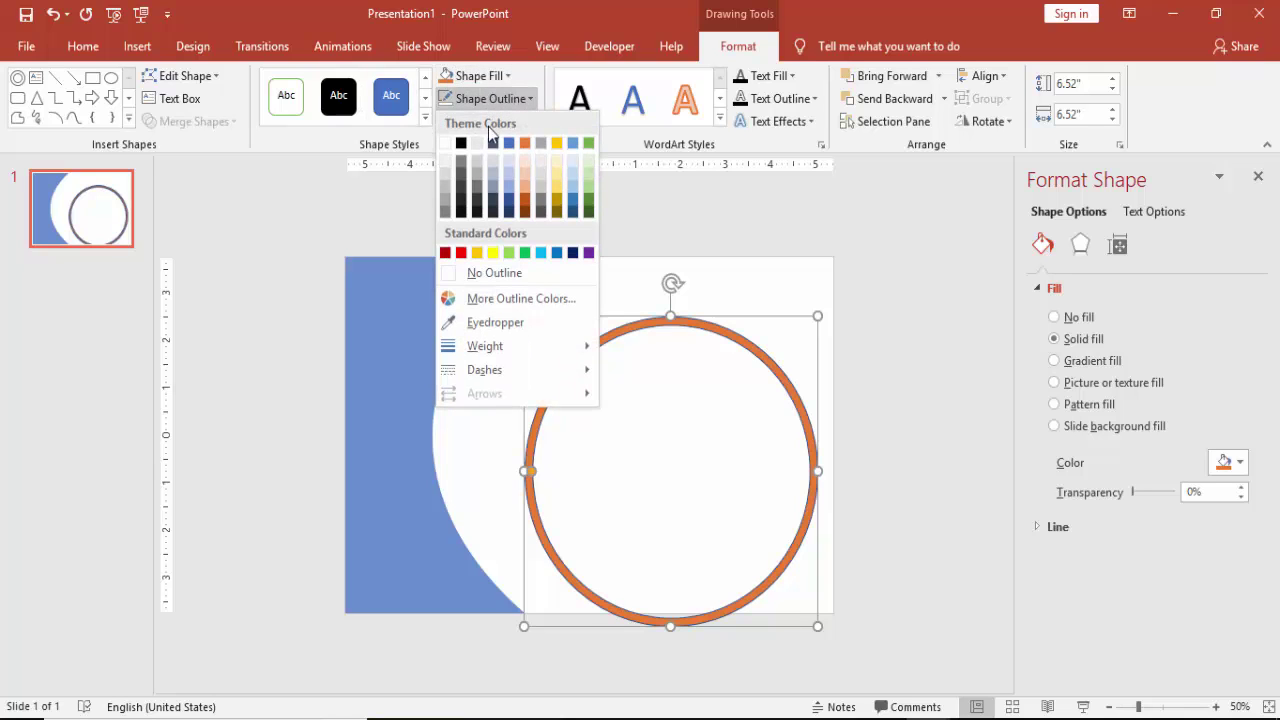
click(500, 276)
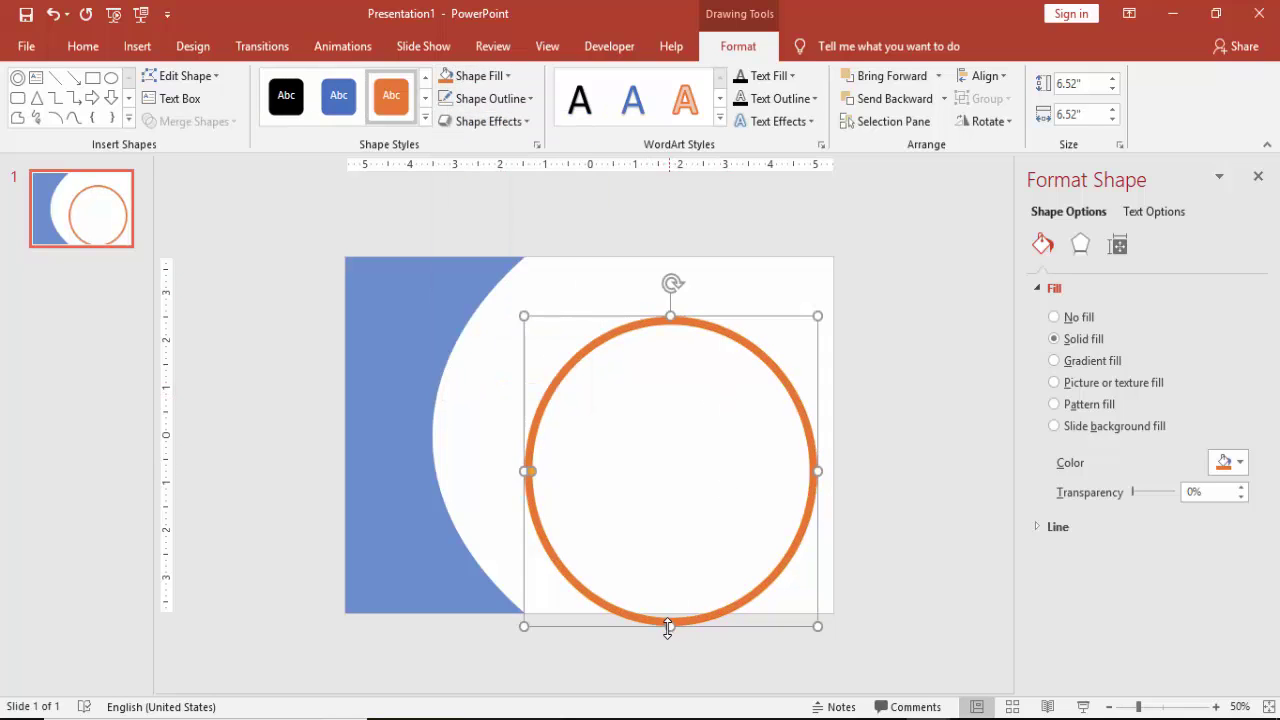
Stretch the ring into an oval about 9.65" tall, tilt it slightly clockwise and place it across the blue shape's curved edge
drag(668, 627, 655, 680)
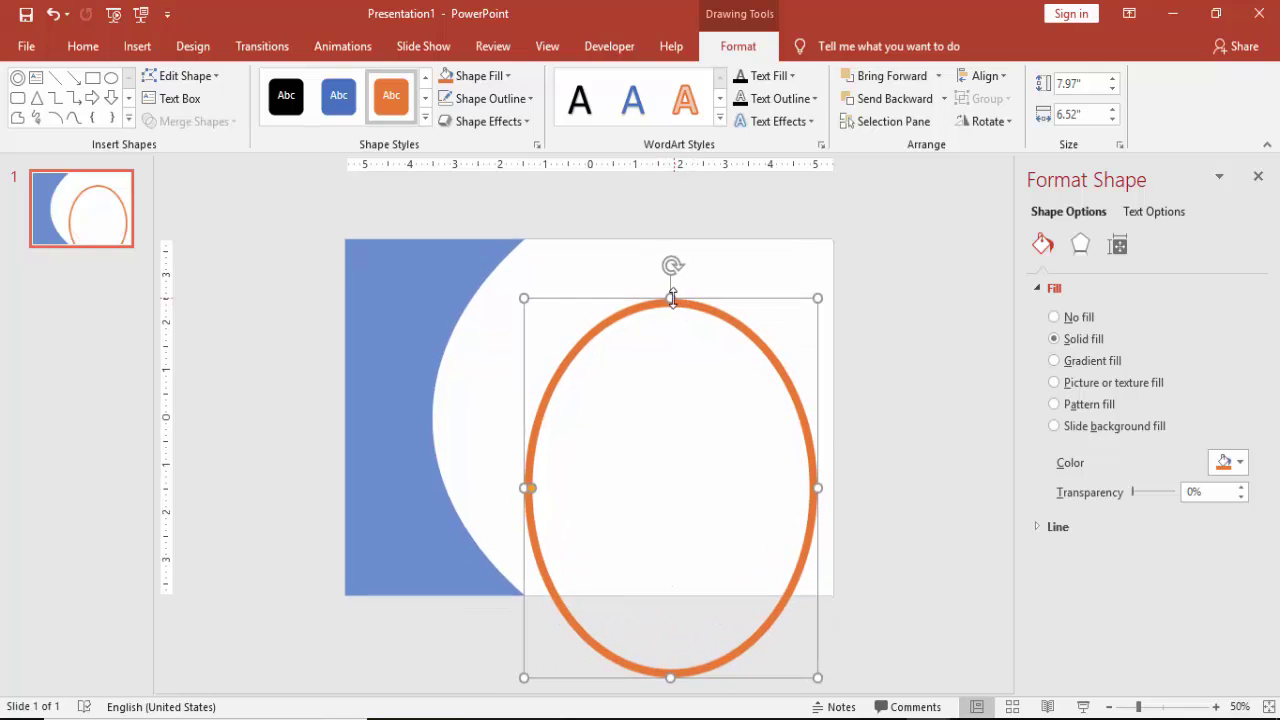
drag(671, 298, 666, 226)
drag(791, 323, 680, 337)
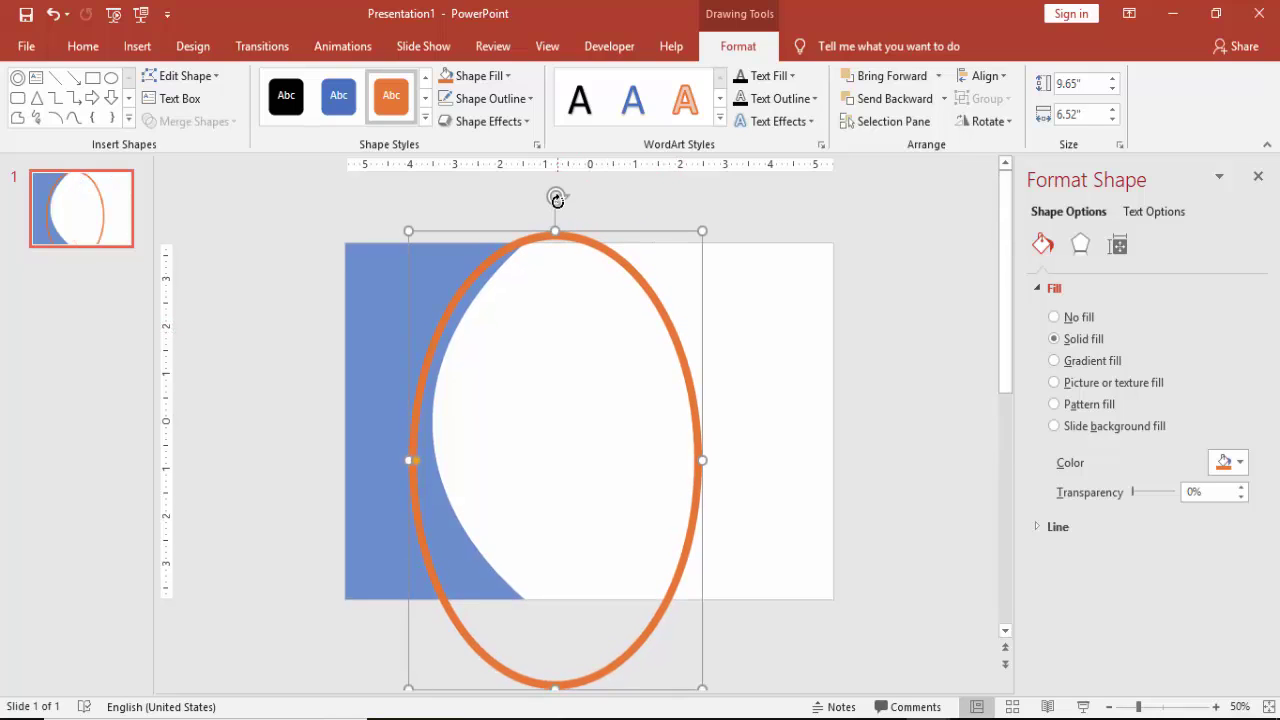
drag(557, 199, 617, 206)
drag(689, 334, 667, 339)
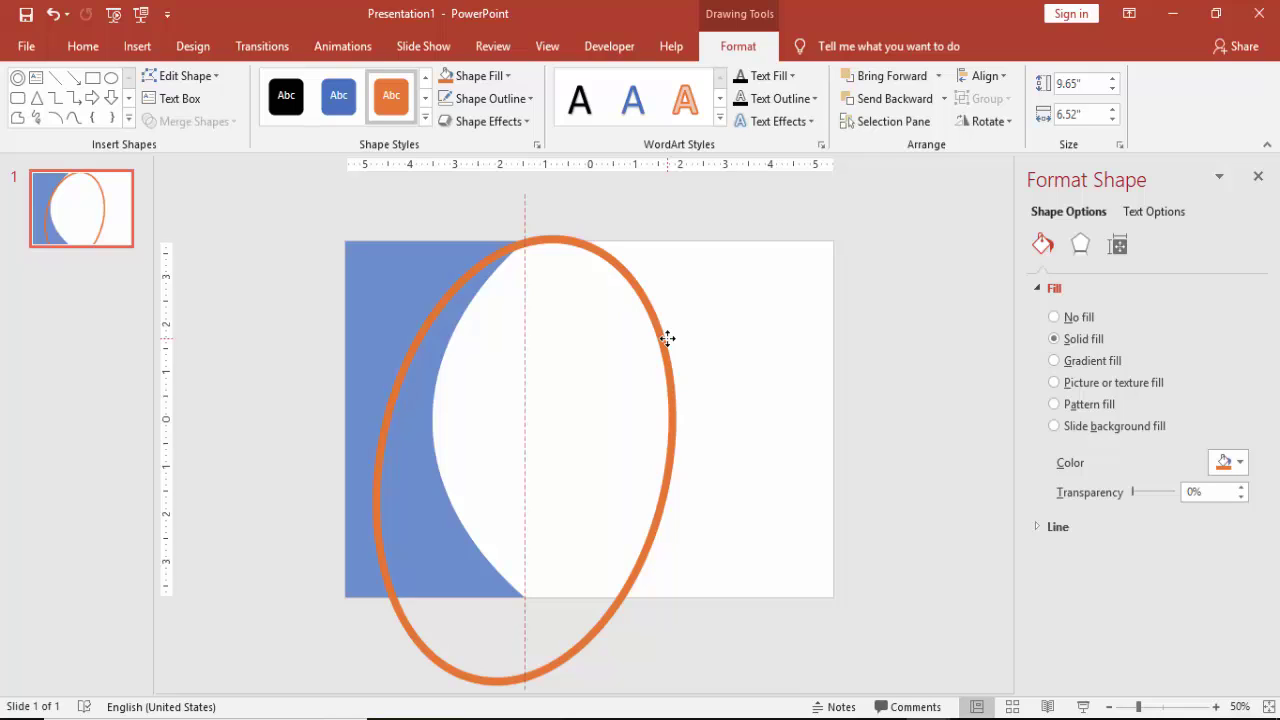
click(667, 339)
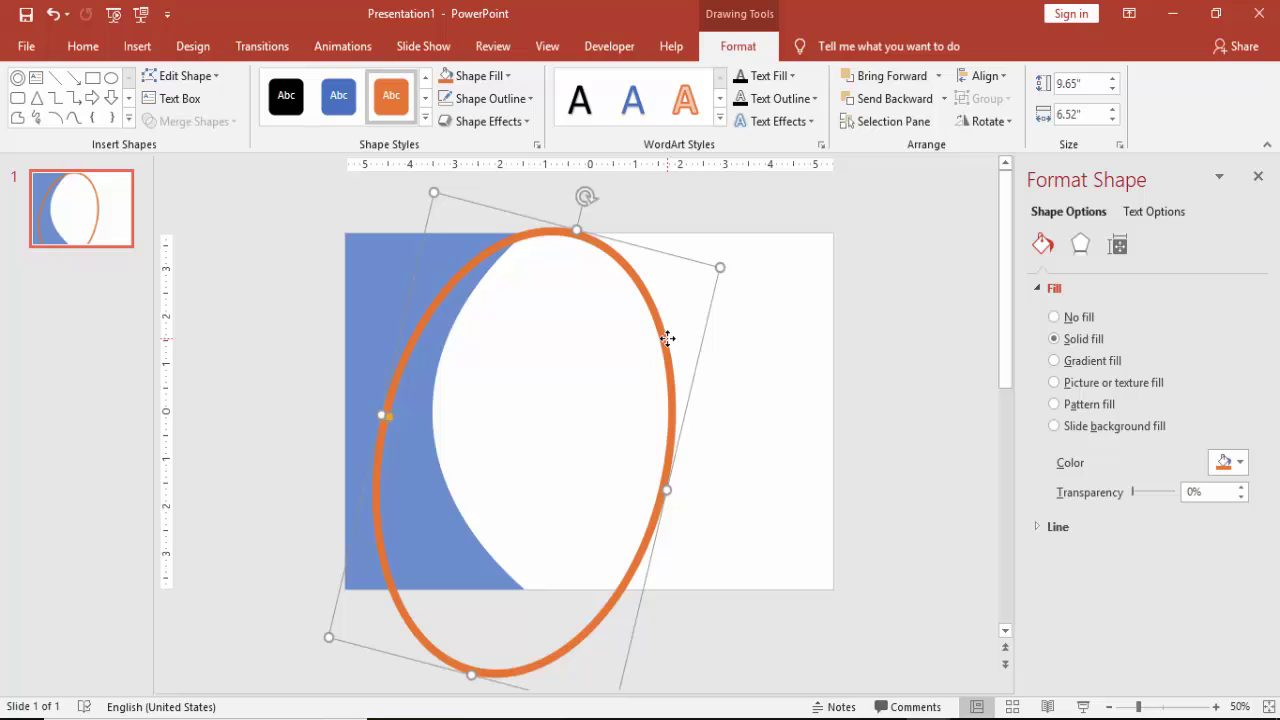
Duplicate the tilted orange oval and offset the copy to the right of the original
key(ctrl+d)
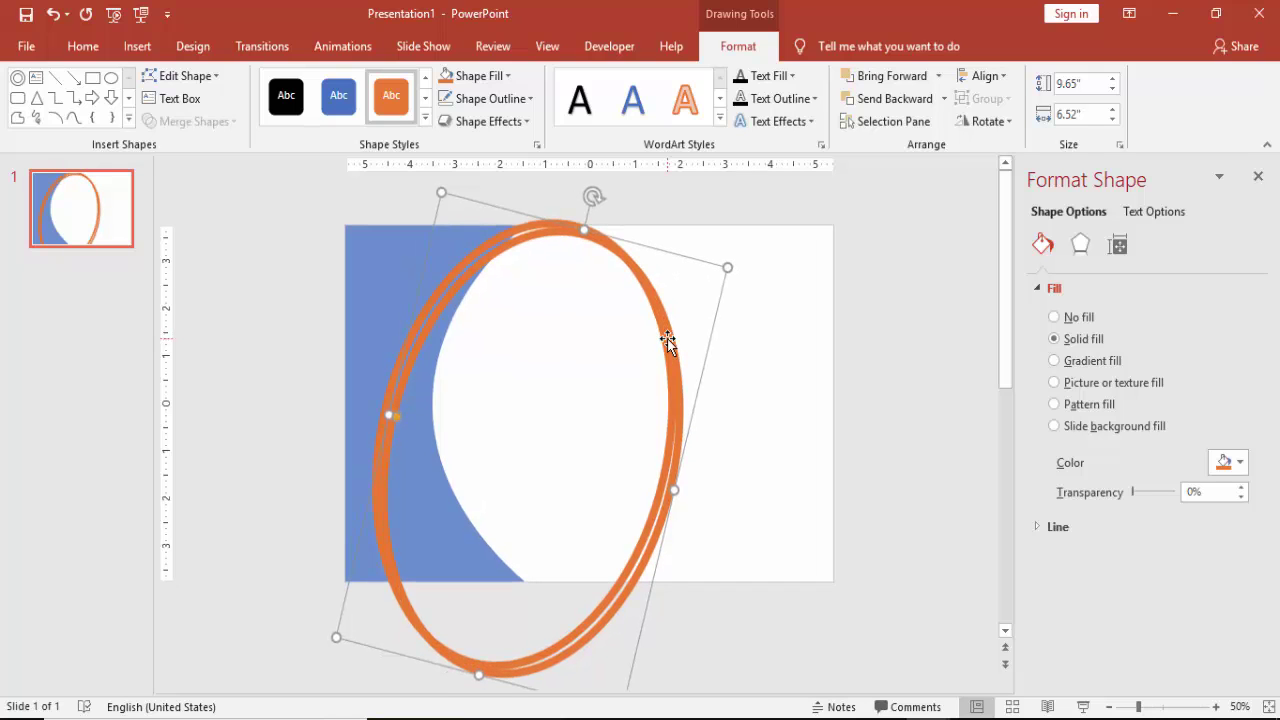
key(Escape)
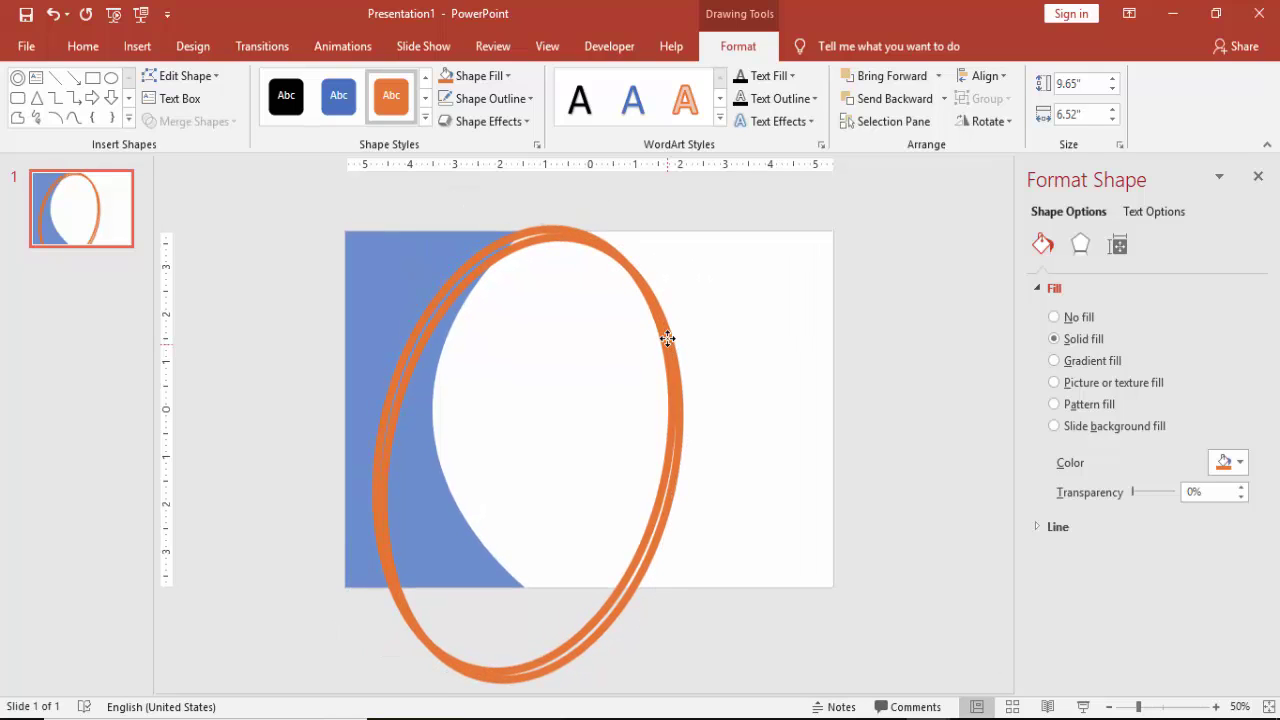
drag(667, 339, 692, 328)
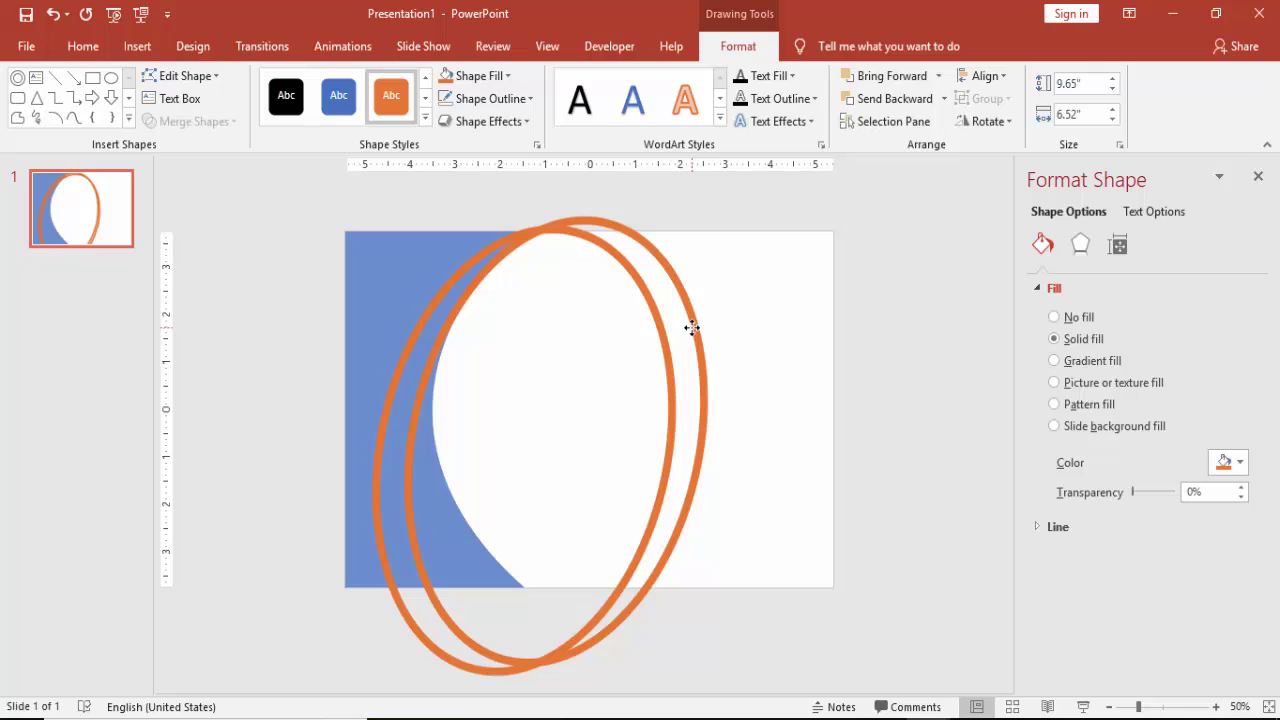
drag(692, 328, 697, 319)
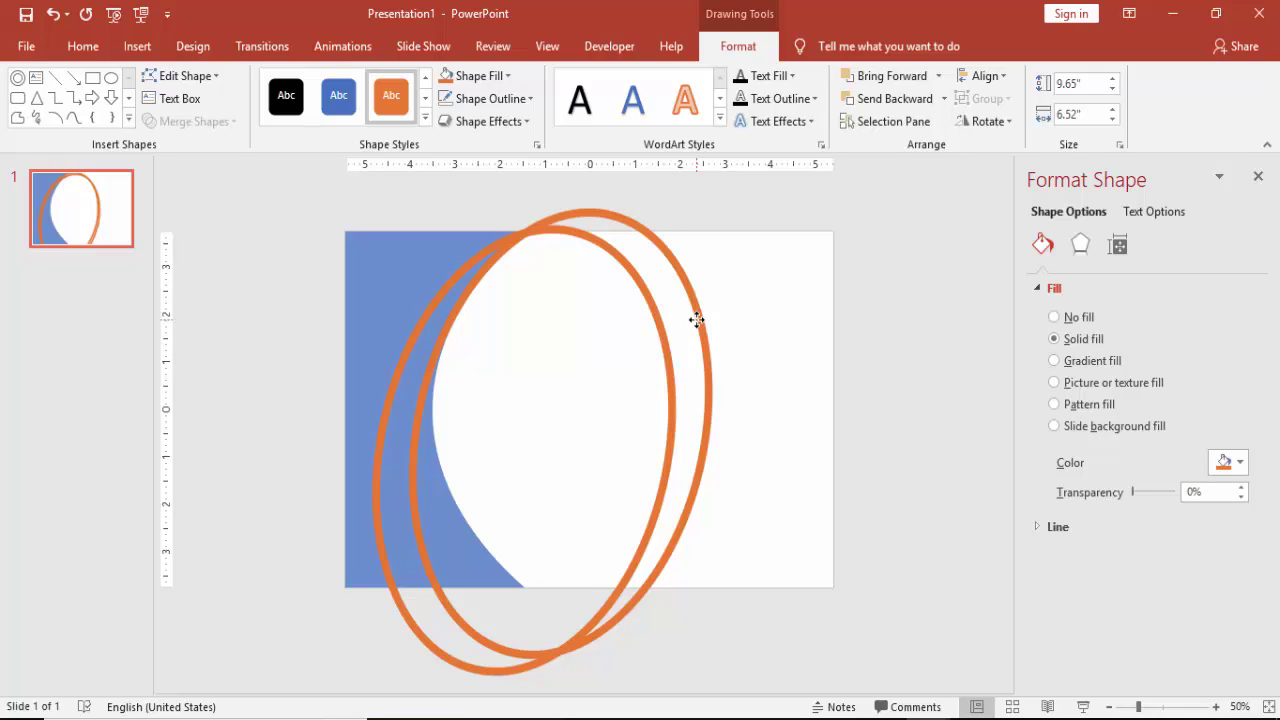
drag(697, 319, 714, 326)
Rotate the copied oval upright and position its left side along the blue shape's concave edge
drag(640, 190, 591, 187)
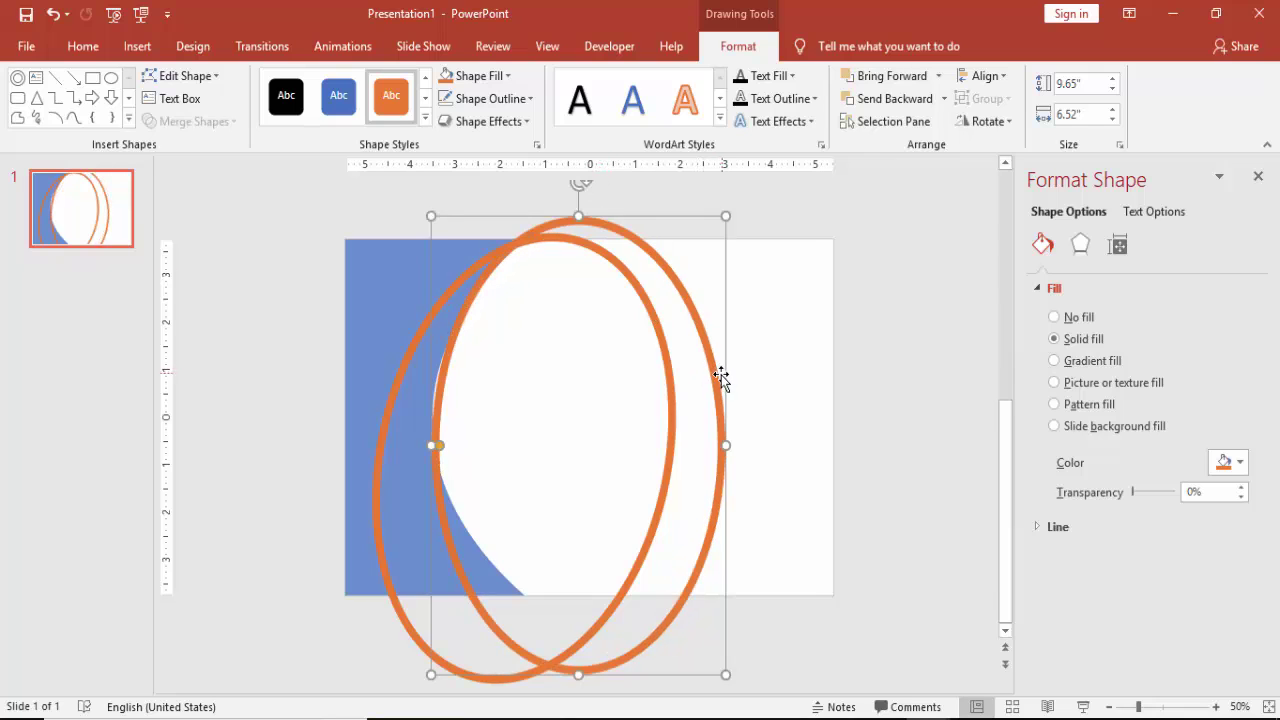
drag(719, 378, 691, 393)
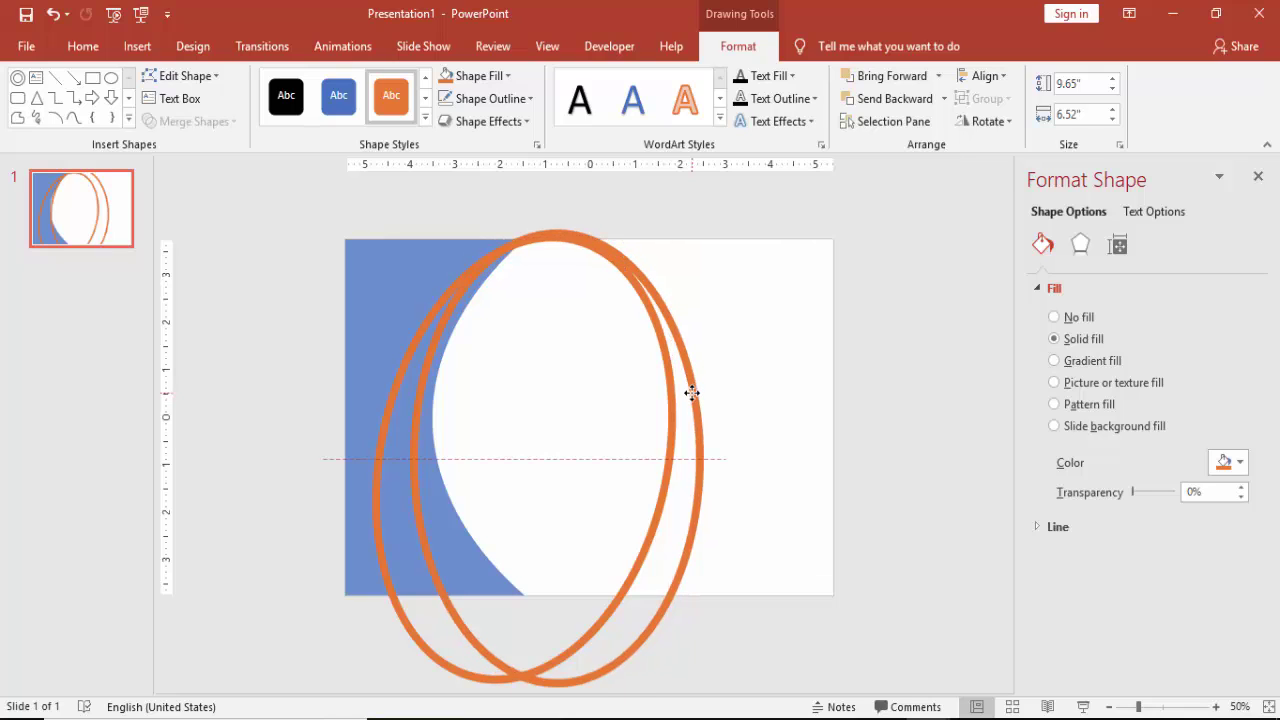
drag(691, 393, 691, 393)
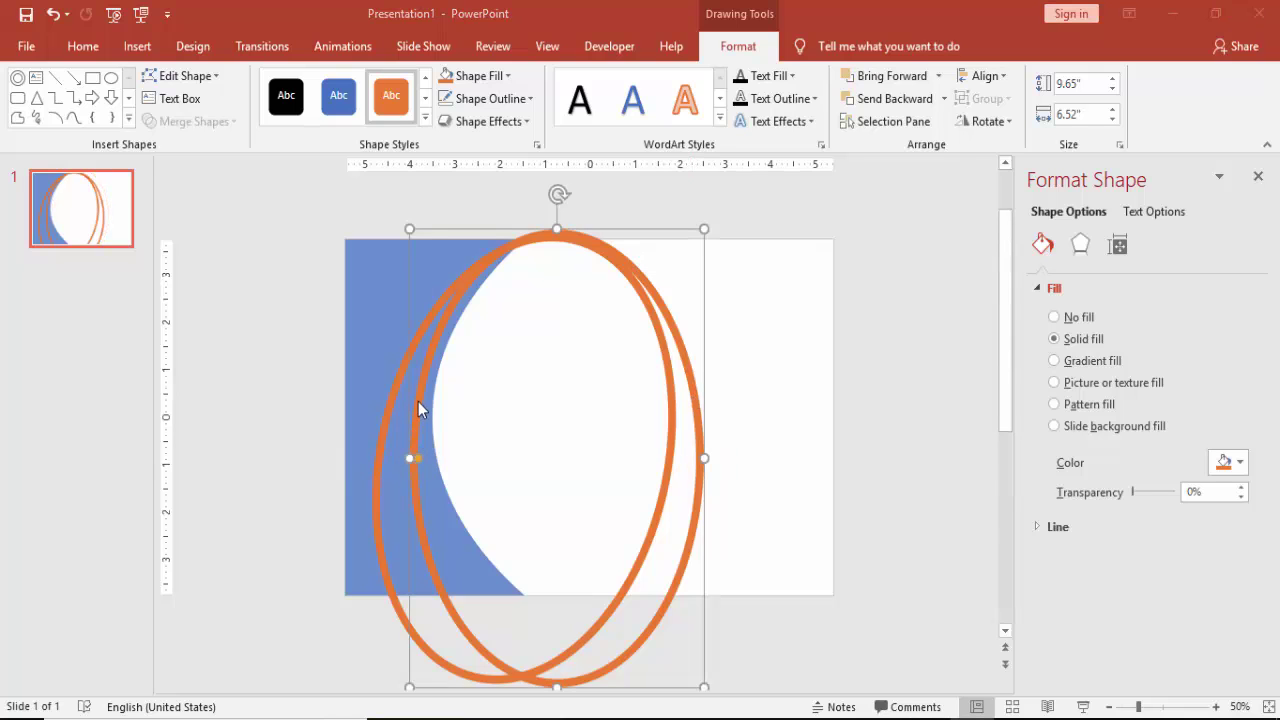
mouse_move(418, 401)
mouse_down()
mouse_move(416, 423)
mouse_move(423, 377)
mouse_move(435, 399)
mouse_up()
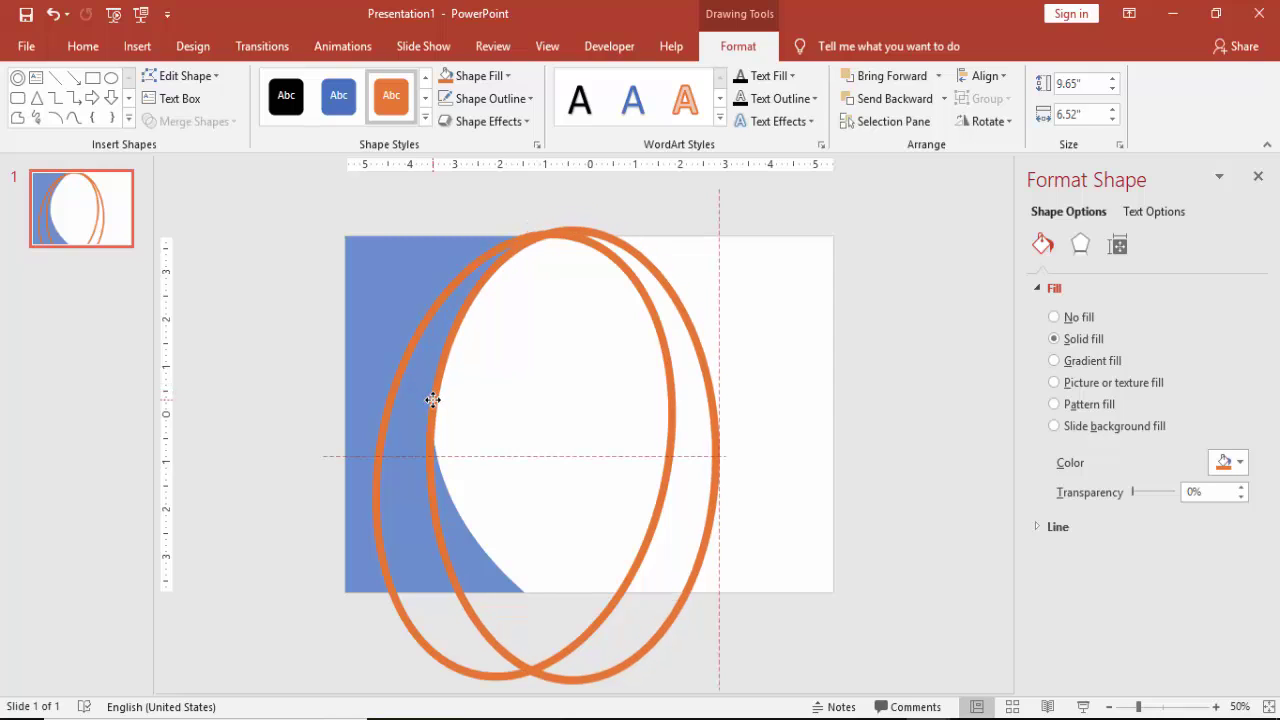
drag(432, 400, 432, 400)
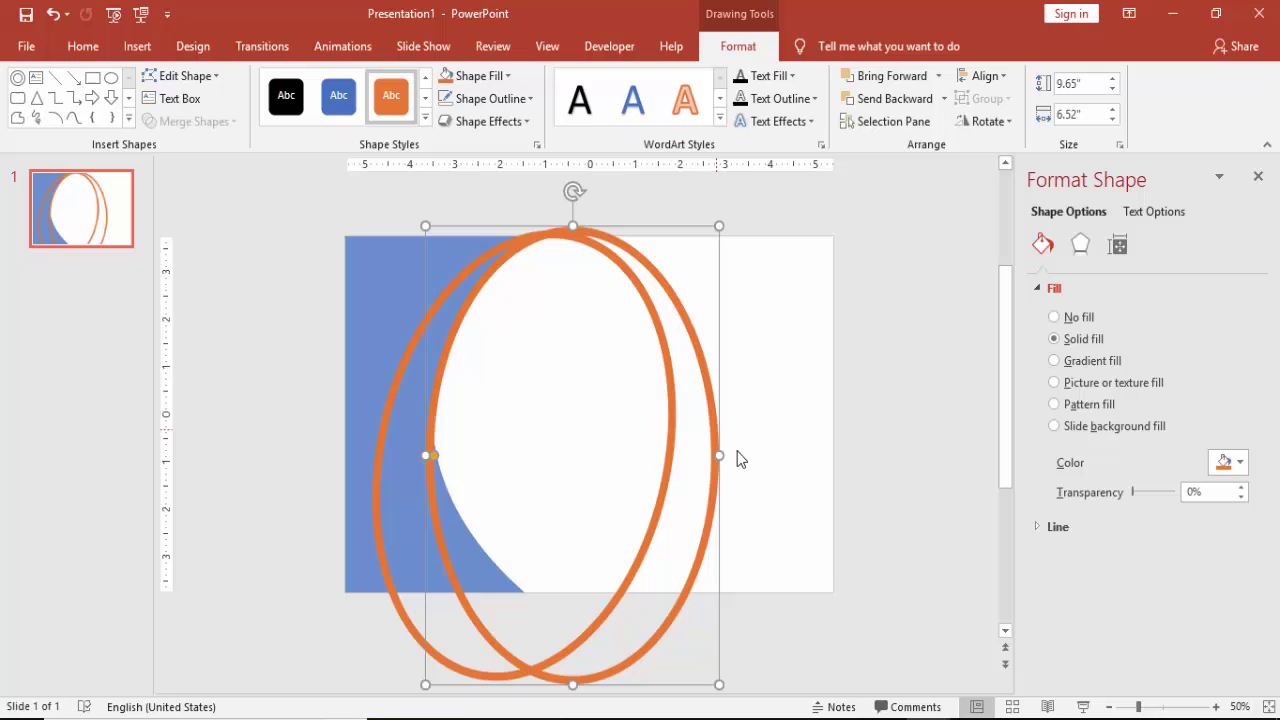
Merge the blue curved shape and both orange ovals using Fragment
click(892, 612)
click(386, 282)
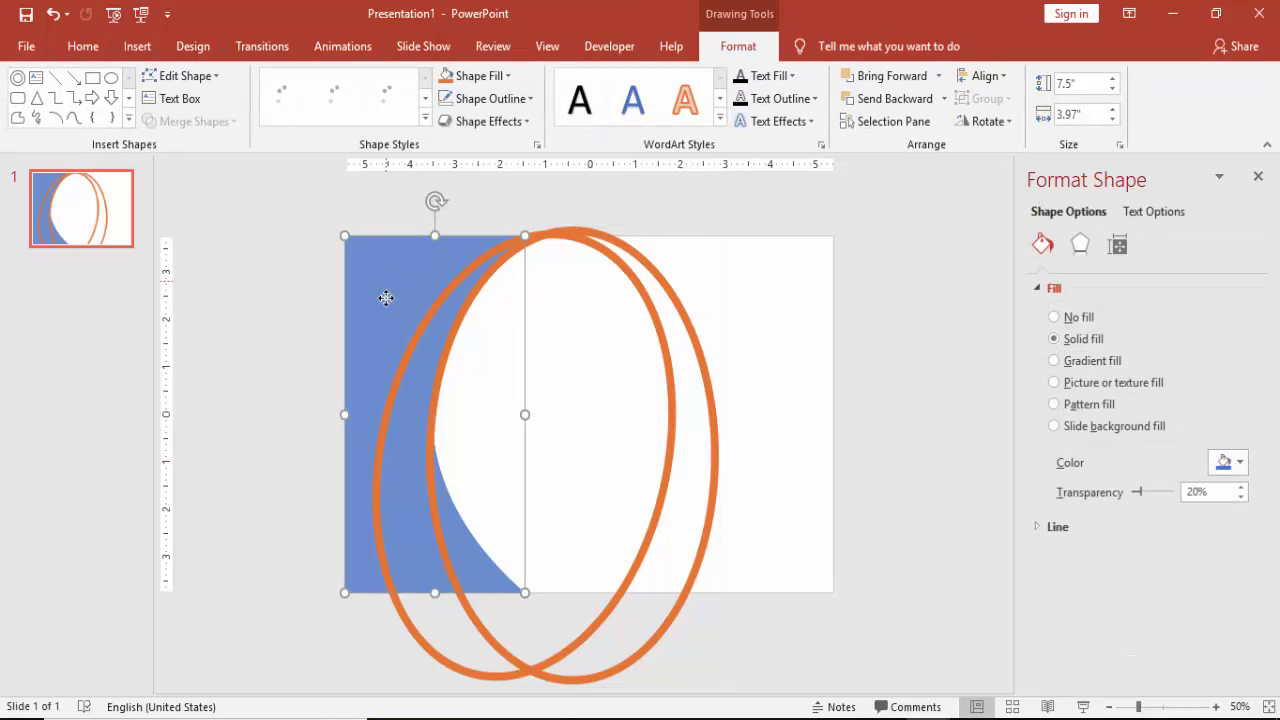
shift+click(379, 543)
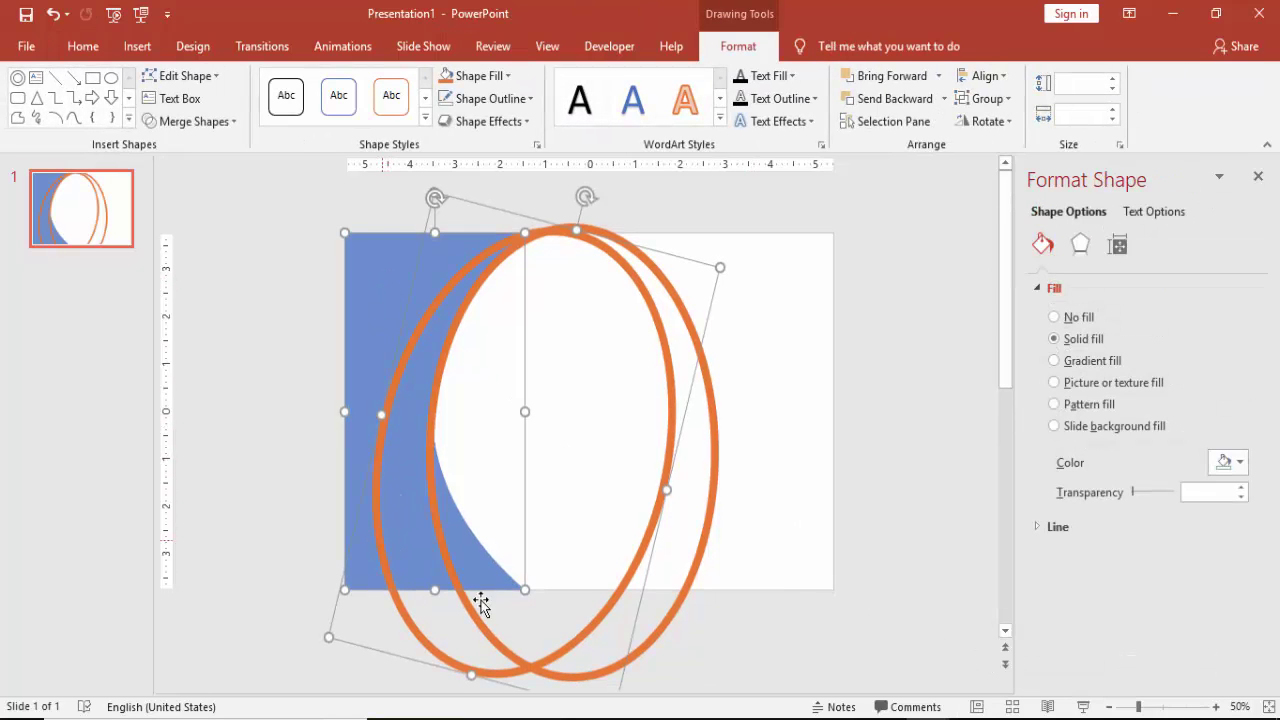
shift+click(666, 618)
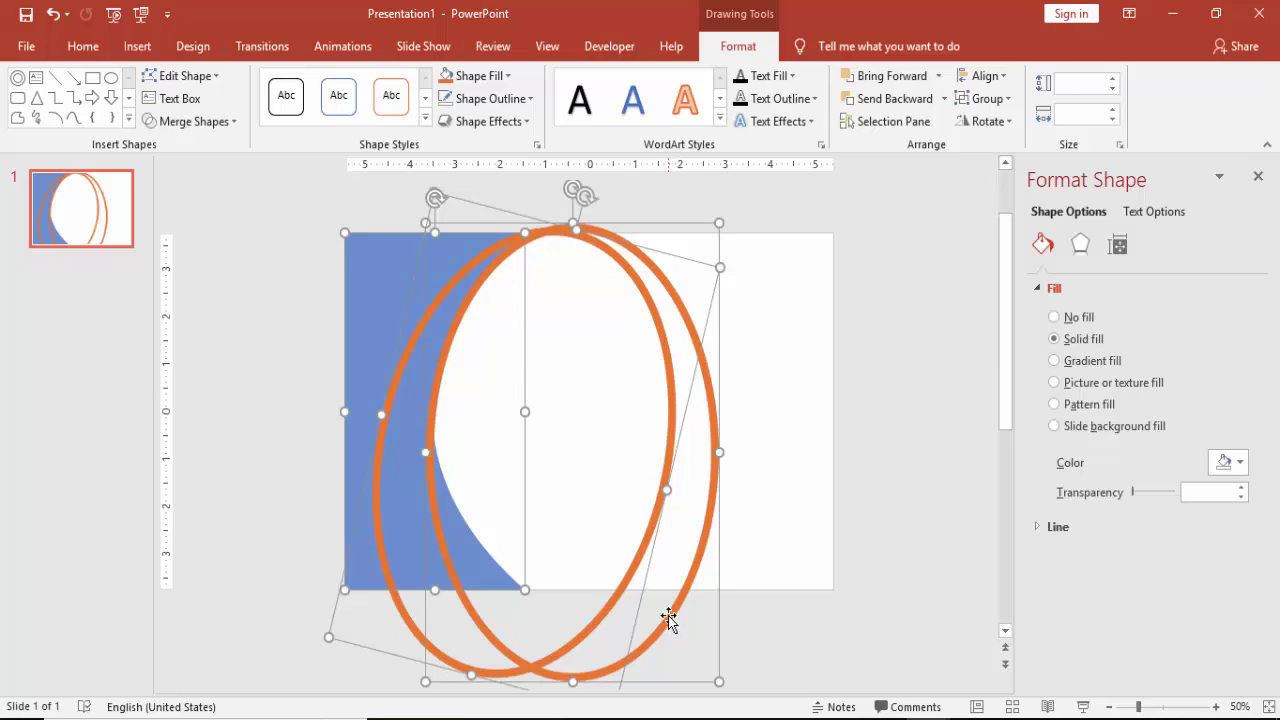
click(231, 122)
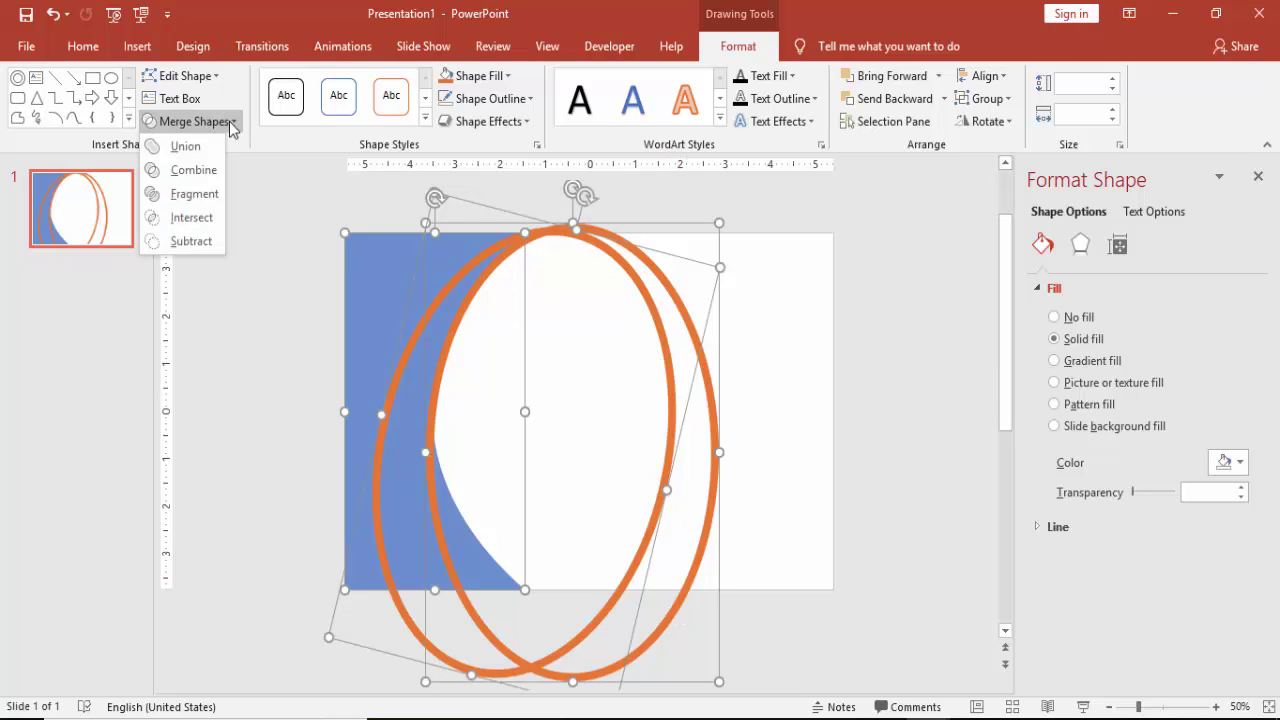
click(199, 197)
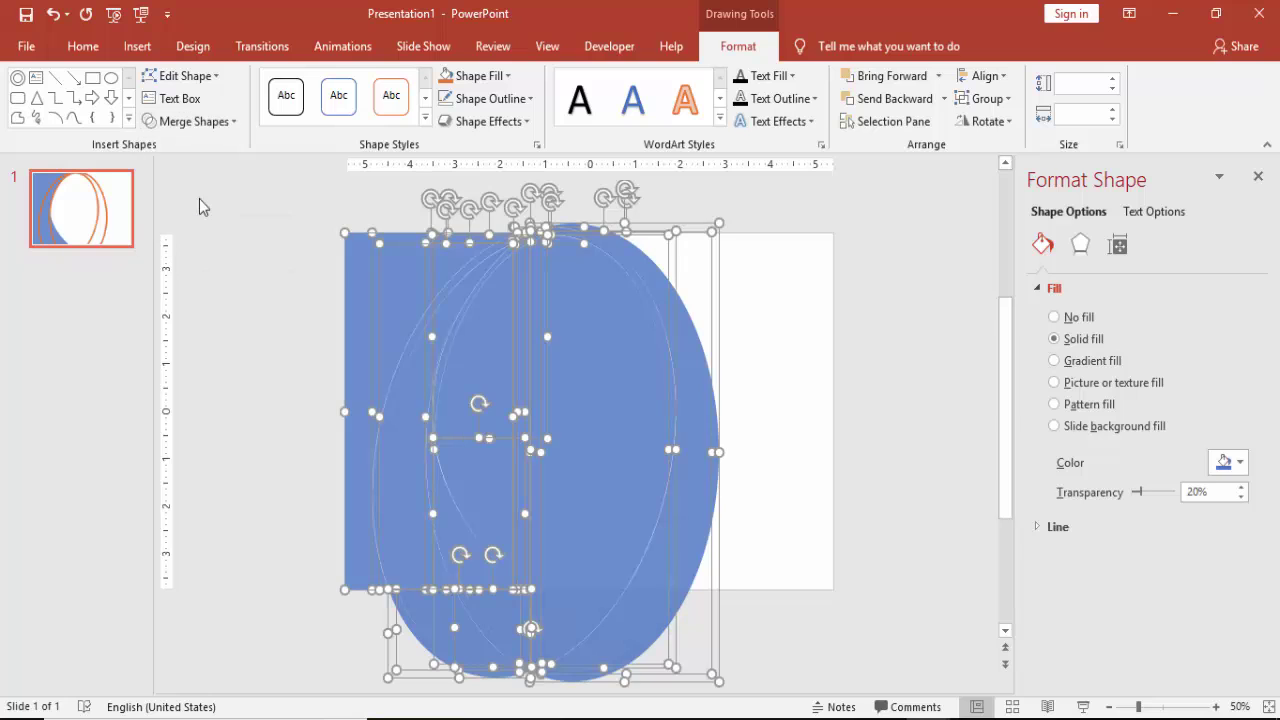
Add a new slide after slide 1 and delete its title and content placeholders
click(95, 317)
right_click(94, 297)
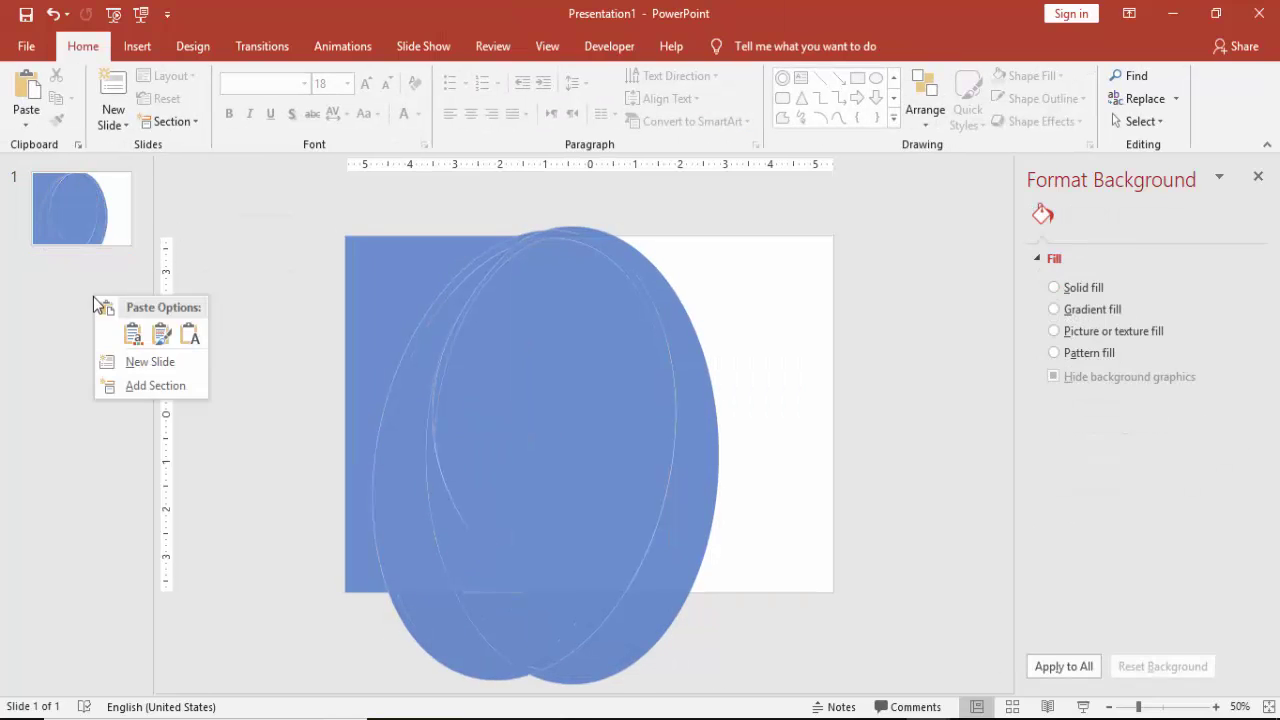
click(130, 360)
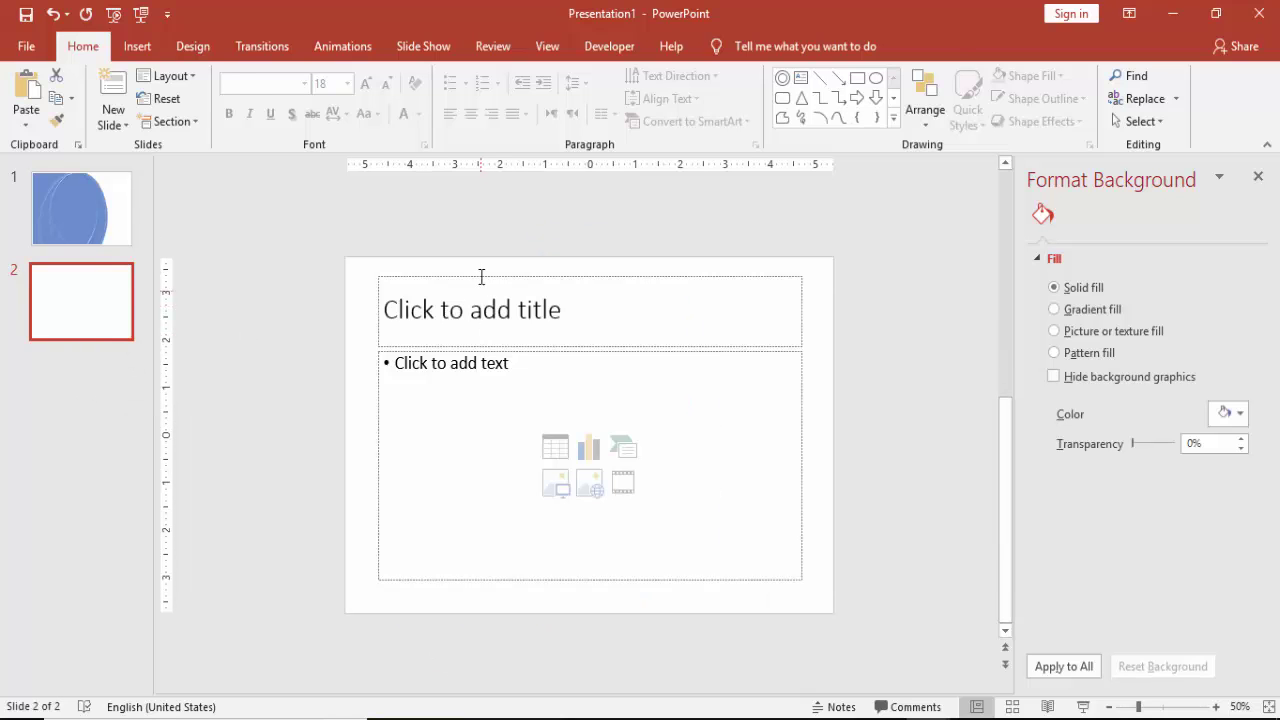
click(480, 270)
key(Delete)
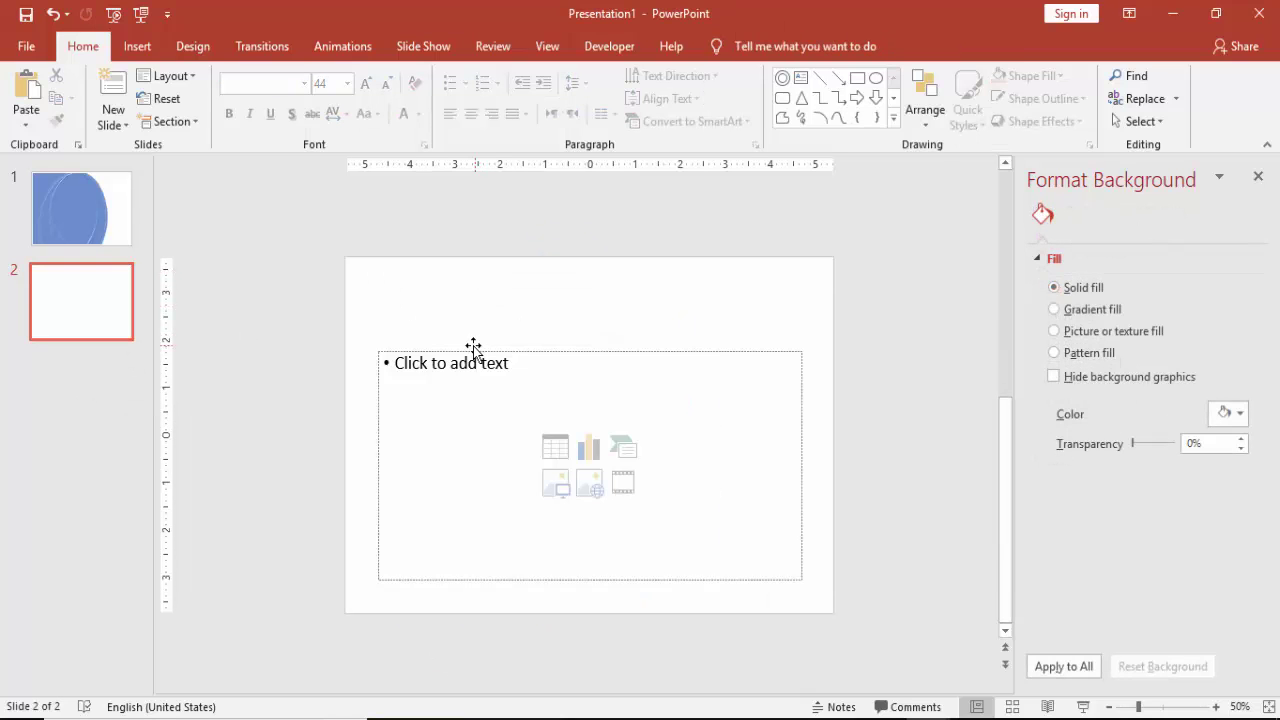
click(473, 347)
key(Delete)
Copy the three curved blue fragments on the left of slide 1 and paste them onto slide 2 using the destination theme
click(89, 229)
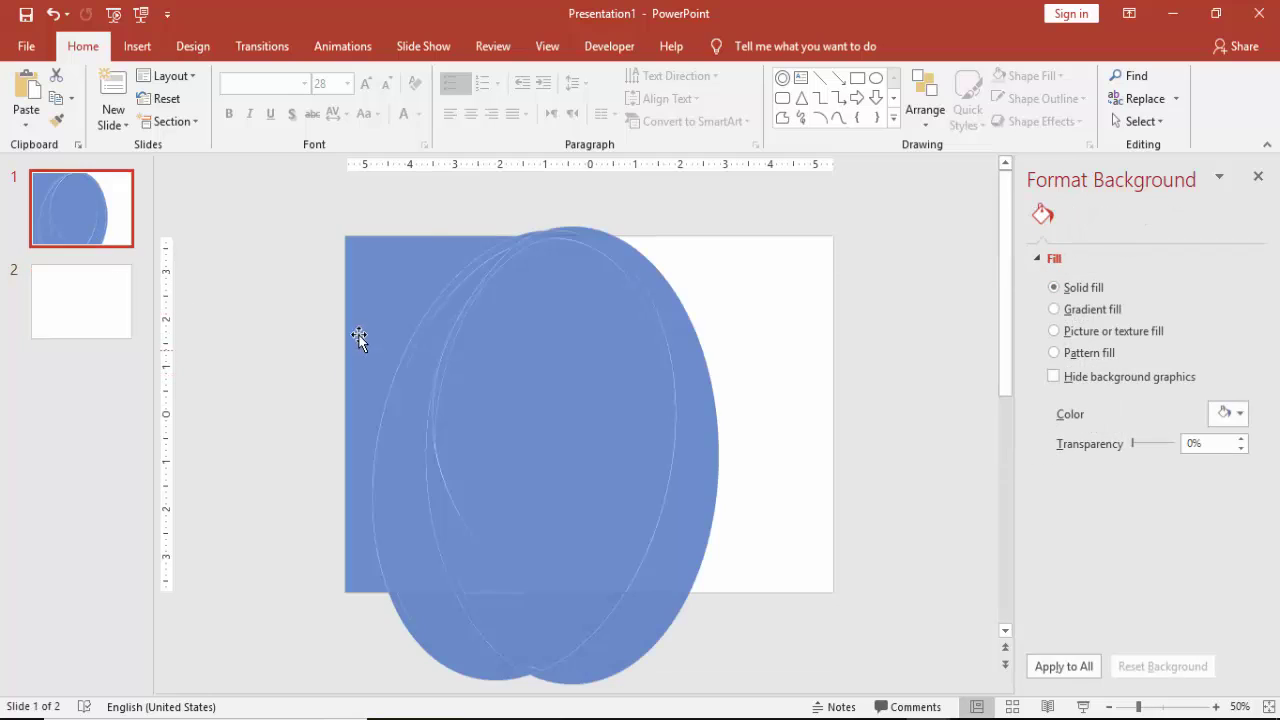
click(380, 295)
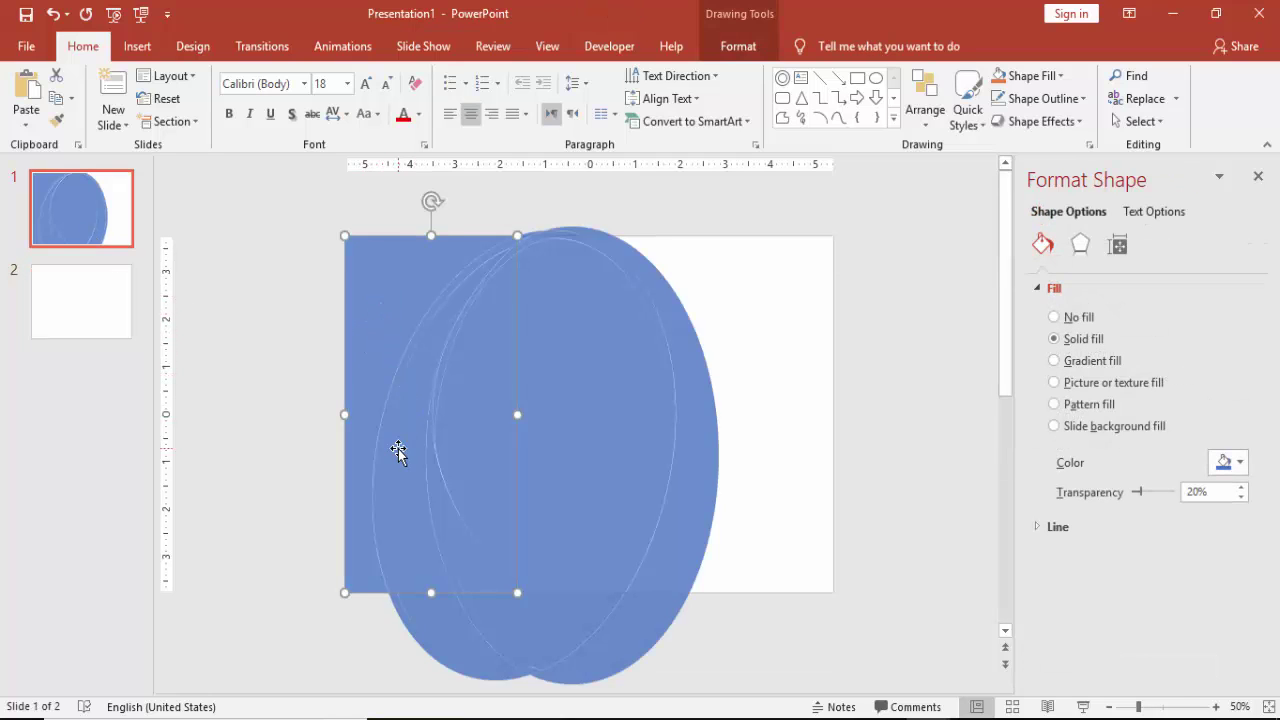
shift+click(470, 533)
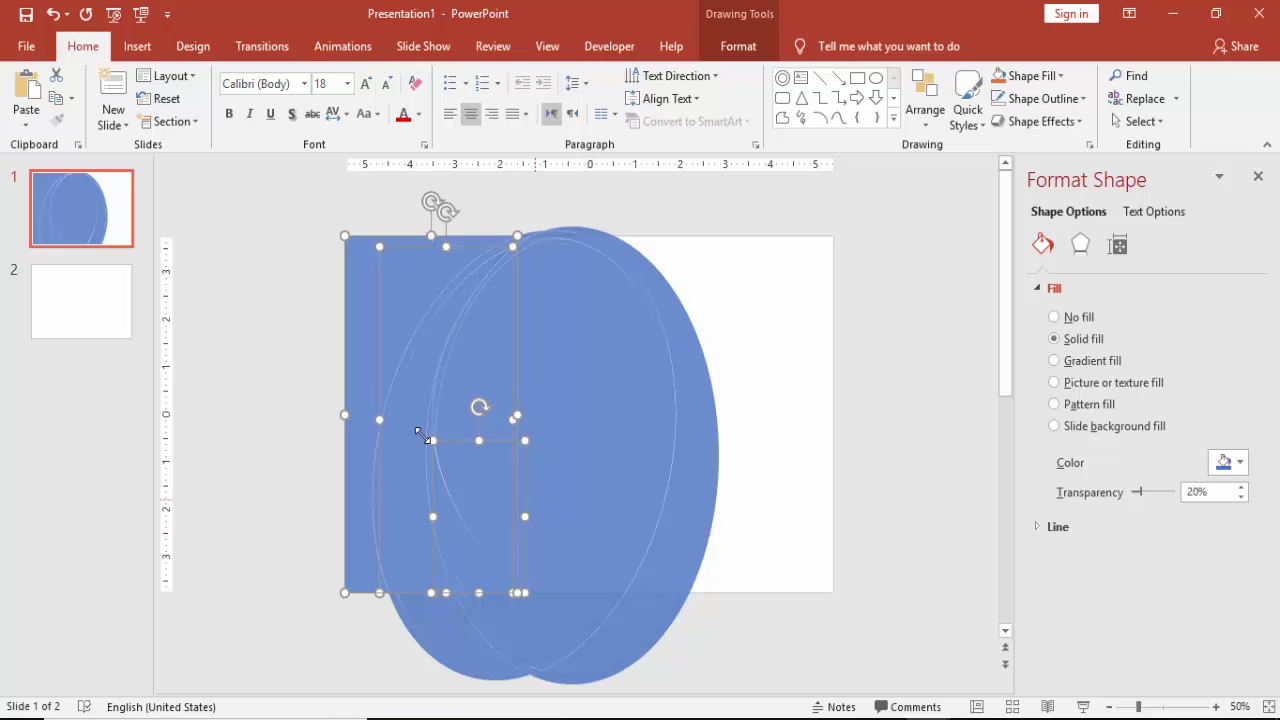
click(63, 304)
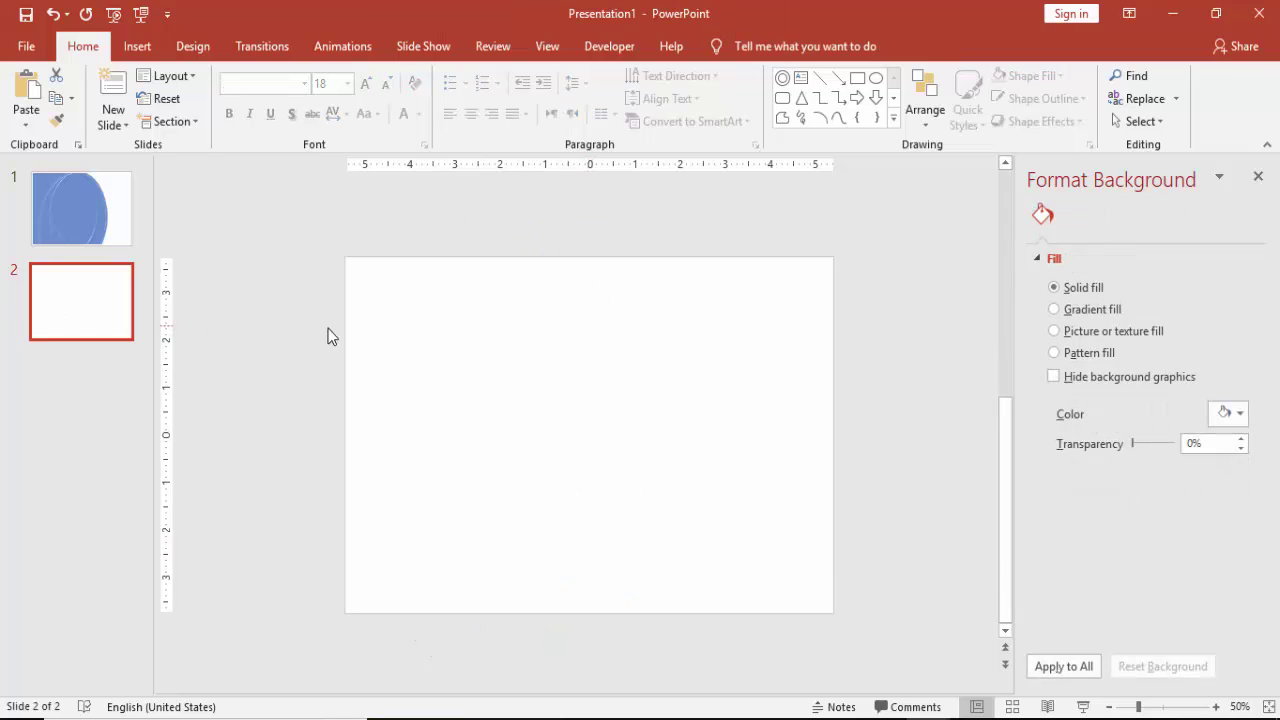
right_click(337, 330)
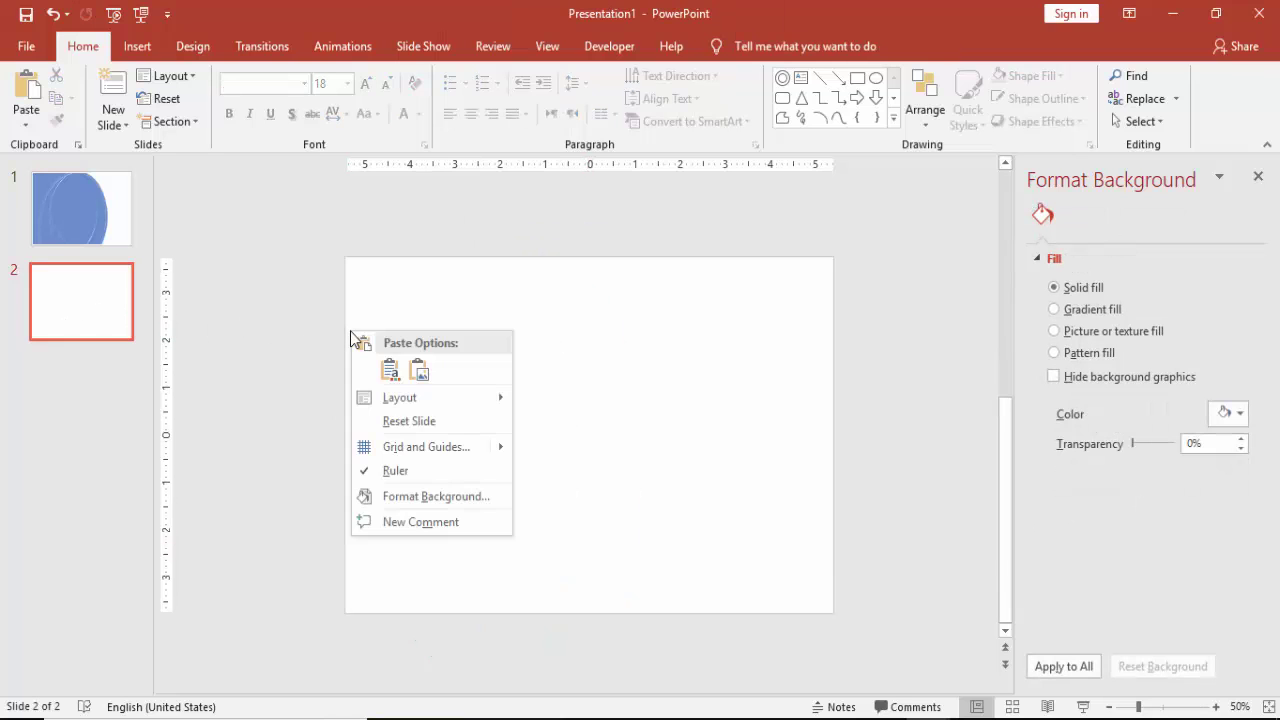
click(392, 369)
click(290, 377)
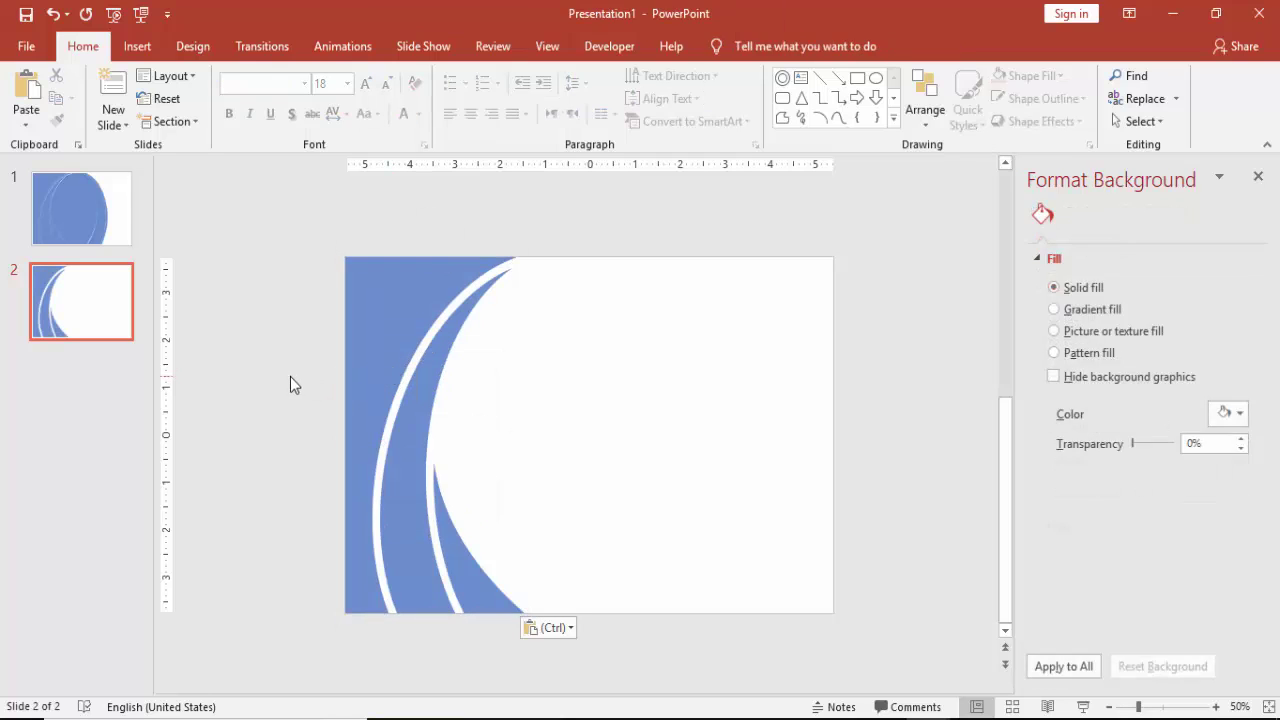
click(94, 203)
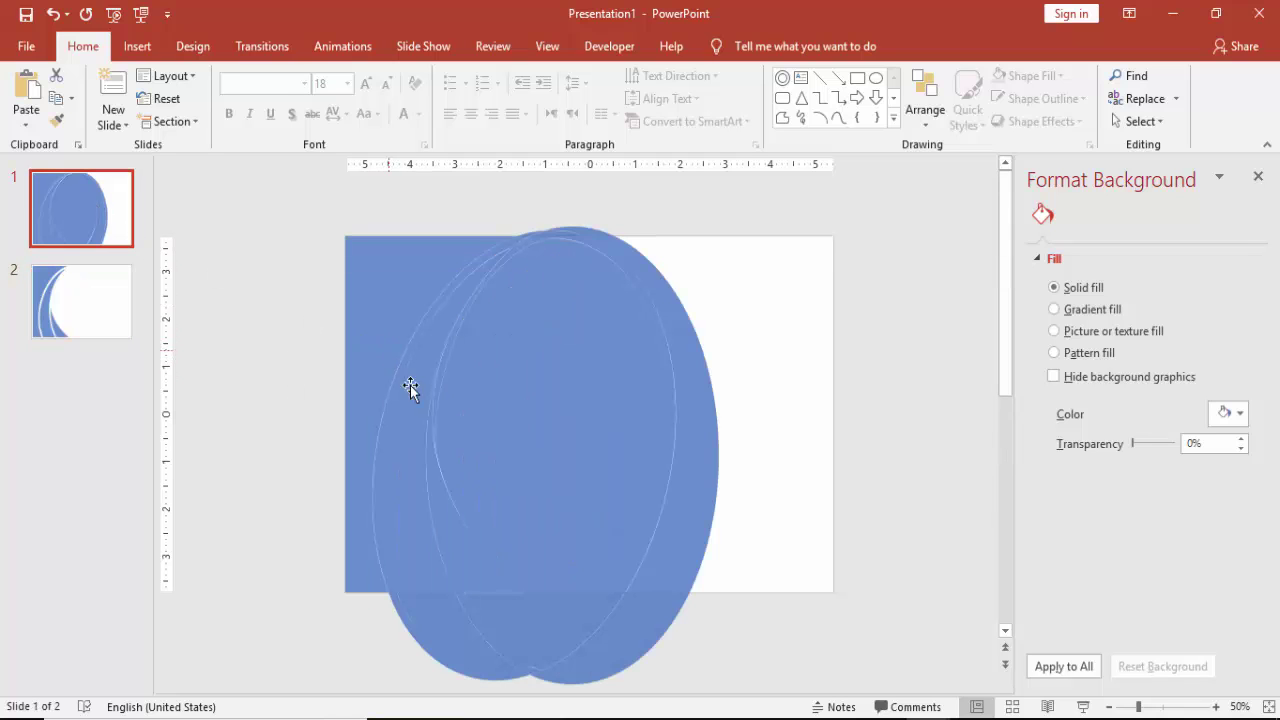
click(99, 292)
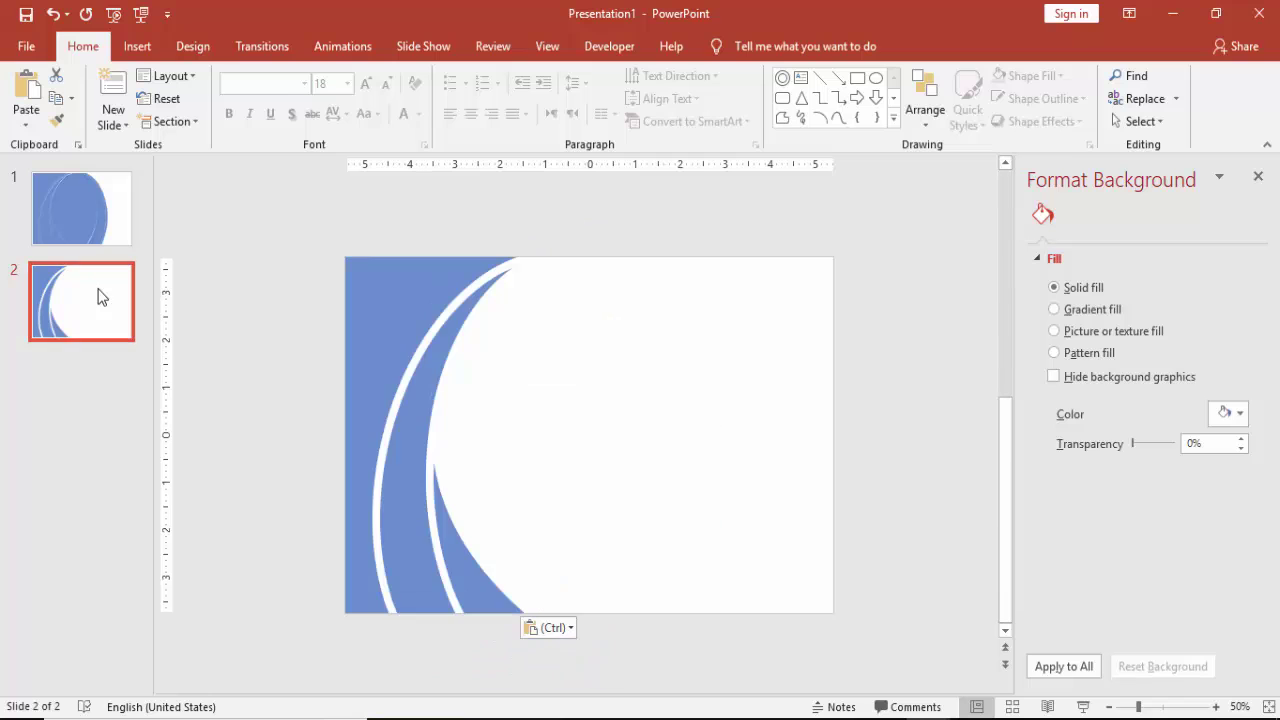
click(137, 50)
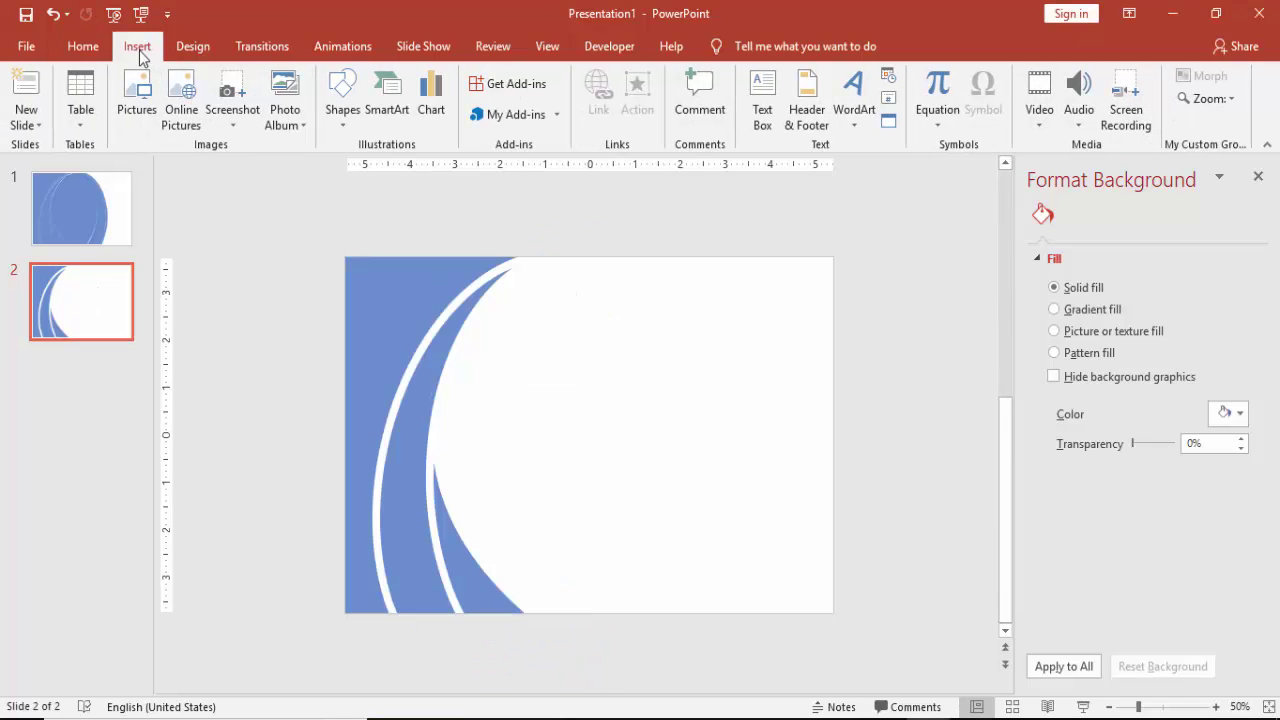
click(143, 119)
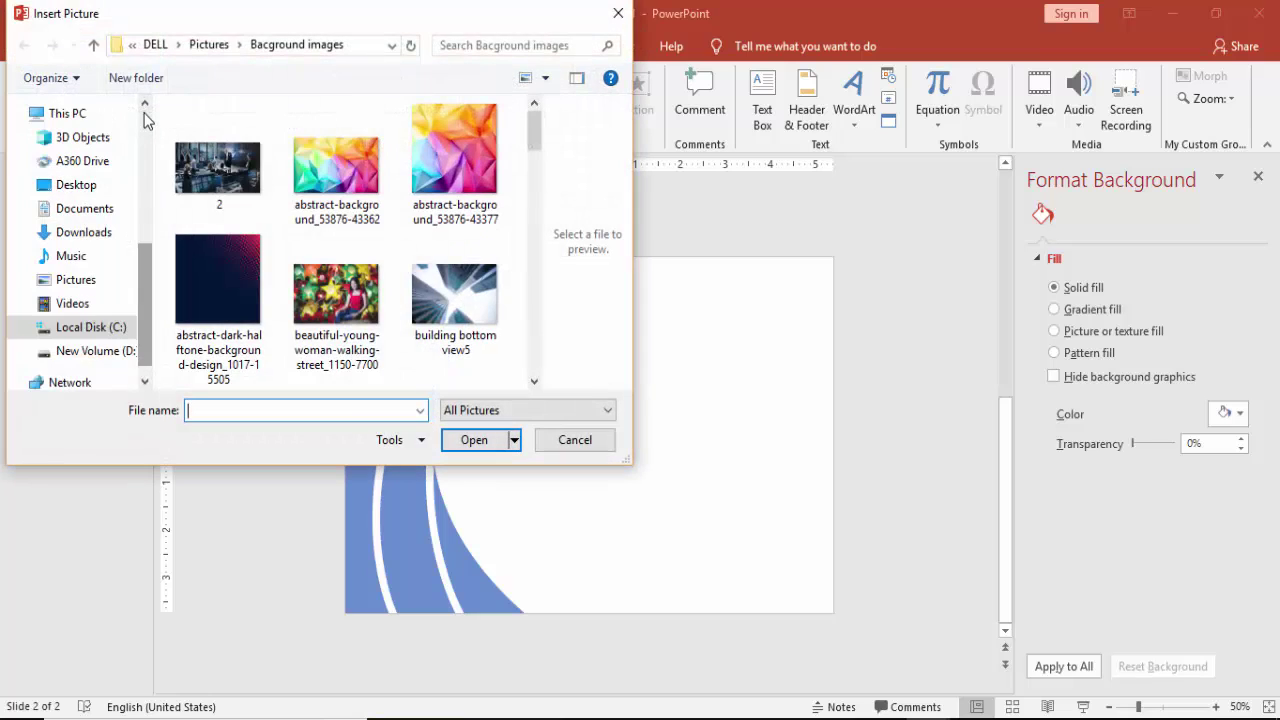
click(320, 170)
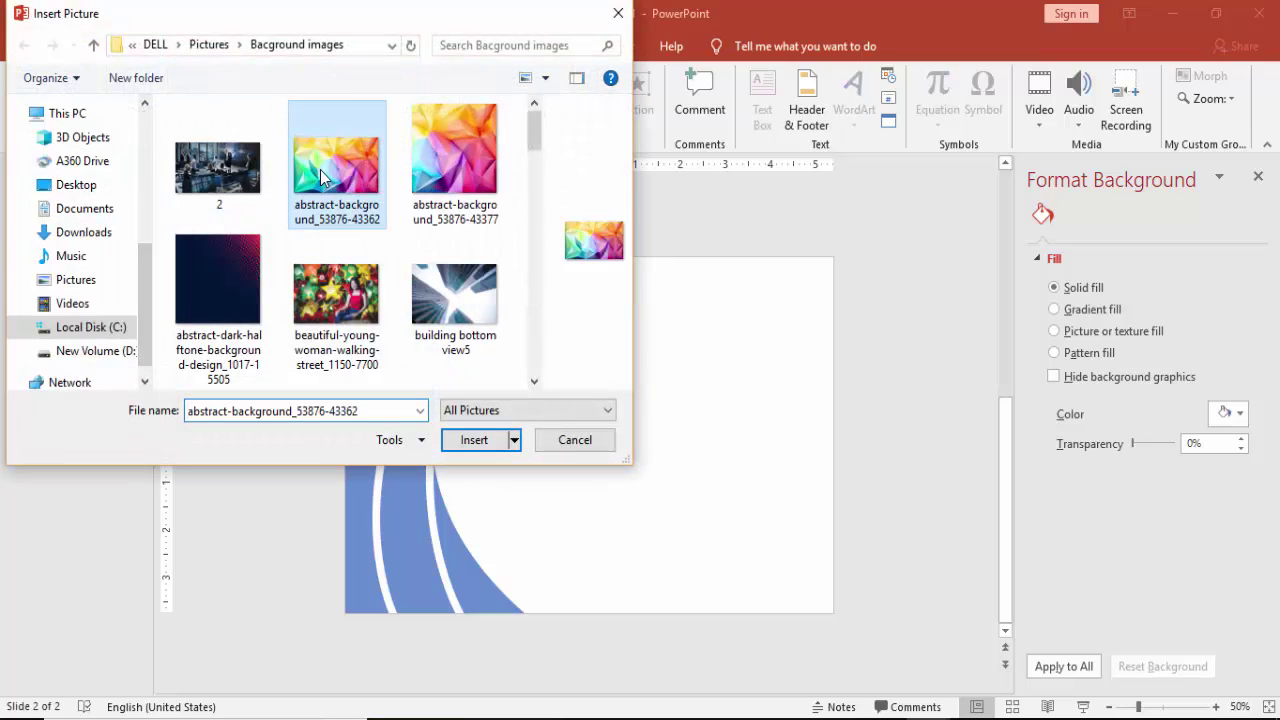
click(474, 440)
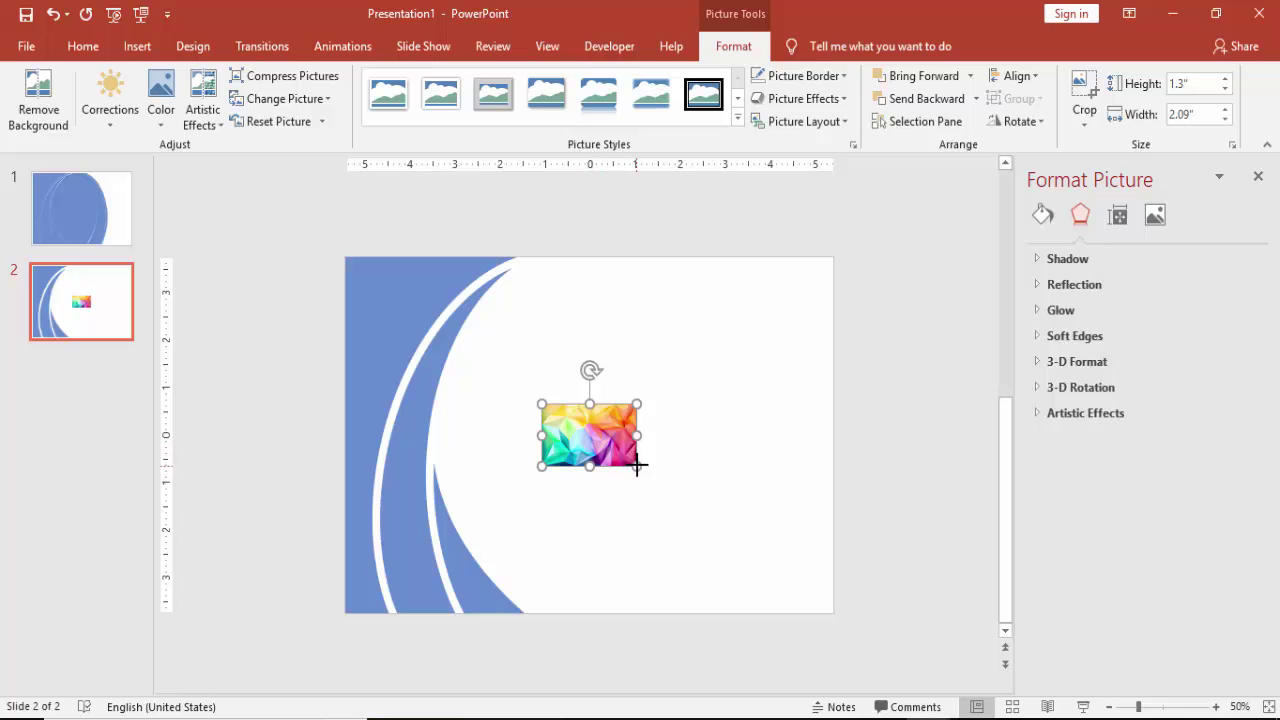
Enlarge the picture to 7.5" high and 10.83" wide so it covers the whole slide
drag(637, 465, 780, 592)
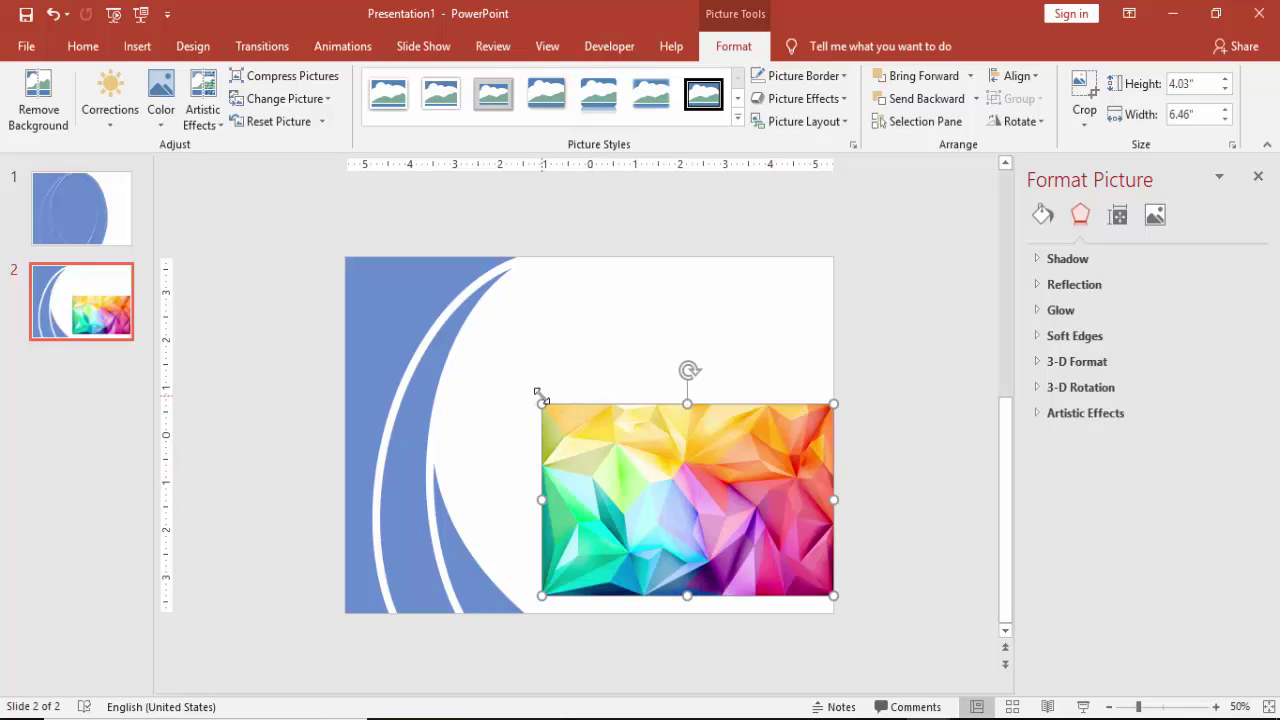
drag(540, 404, 408, 285)
mouse_move(537, 383)
mouse_down()
mouse_move(526, 363)
mouse_move(537, 370)
mouse_up()
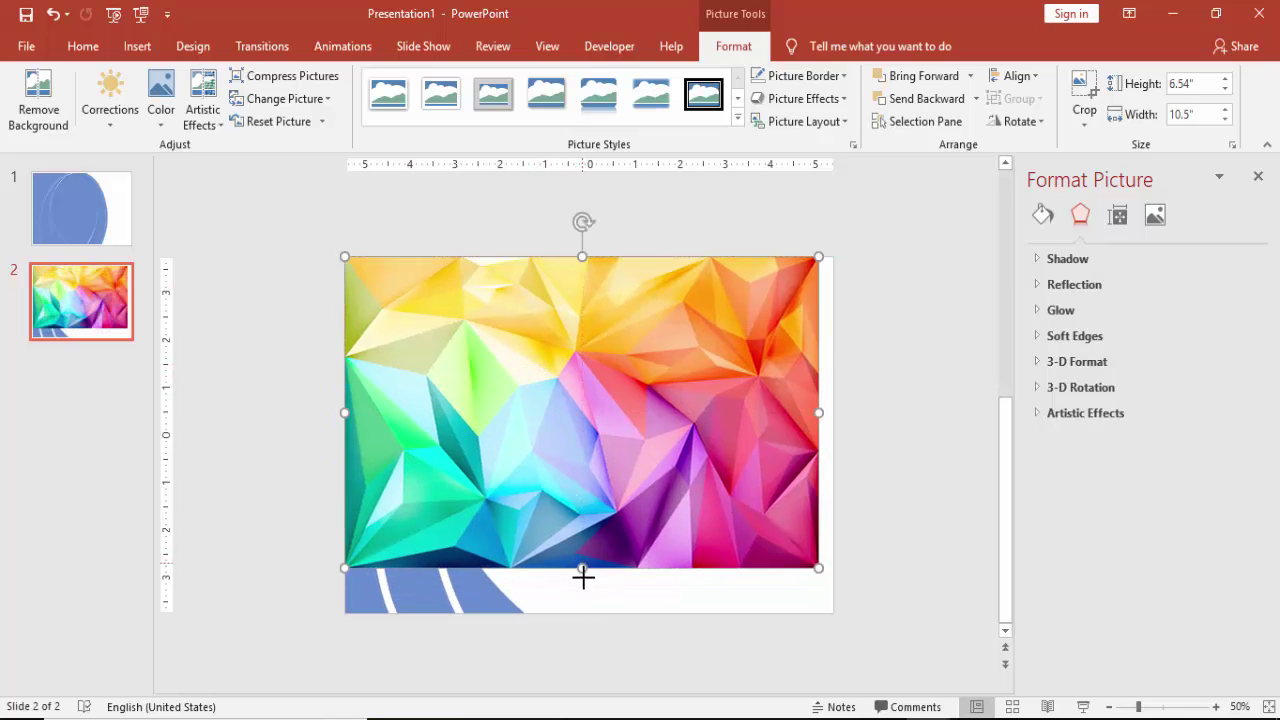
drag(583, 578, 583, 613)
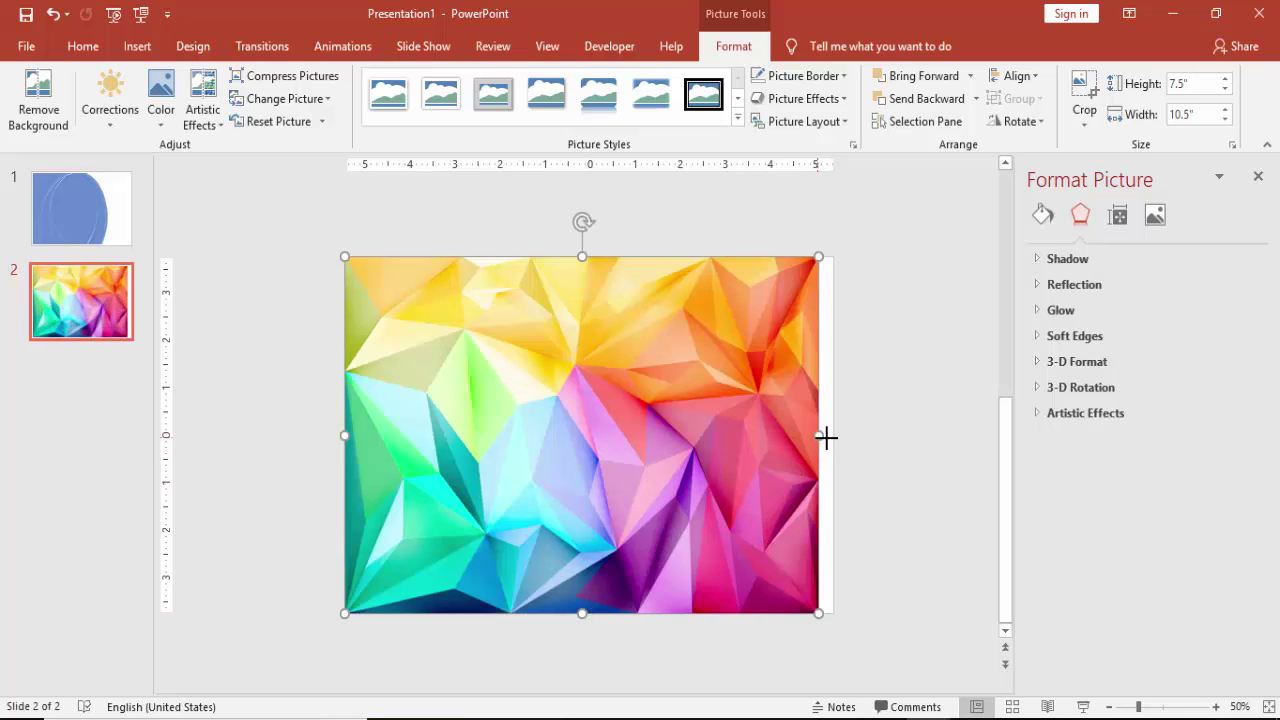
drag(826, 436, 834, 433)
Flip the picture horizontally and send it to the back behind the blue curved shapes
click(1016, 122)
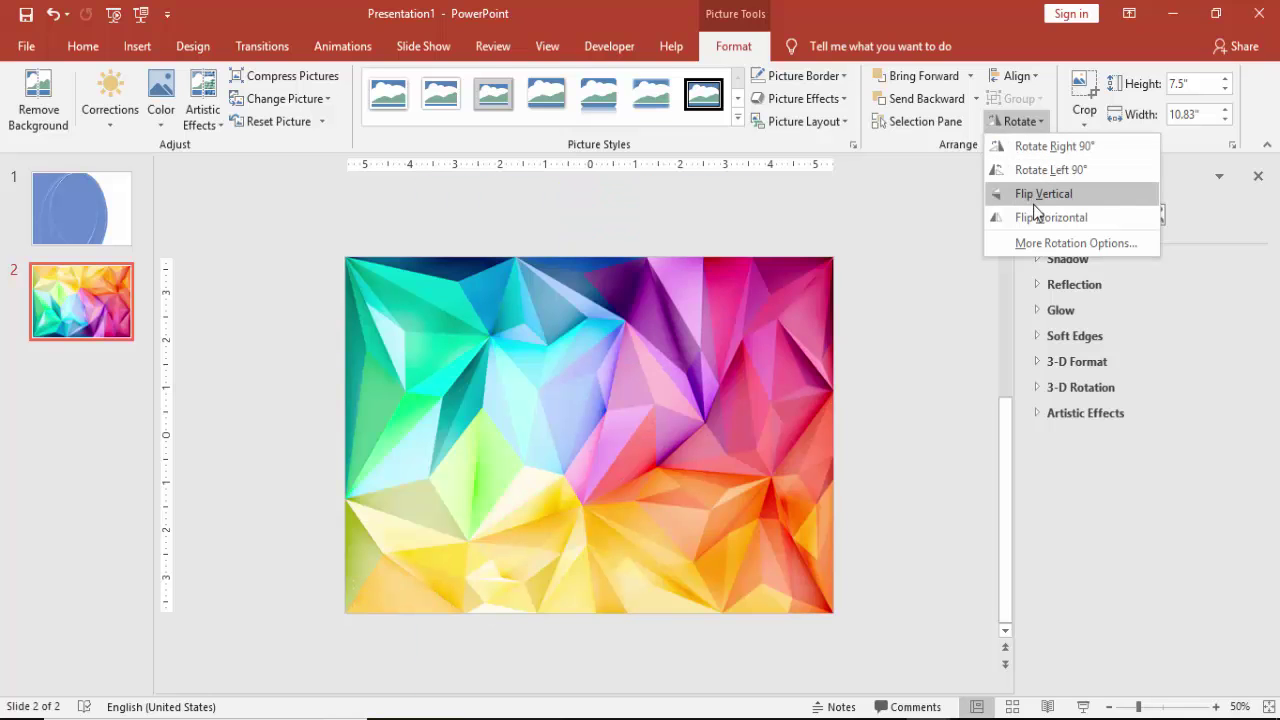
click(1036, 219)
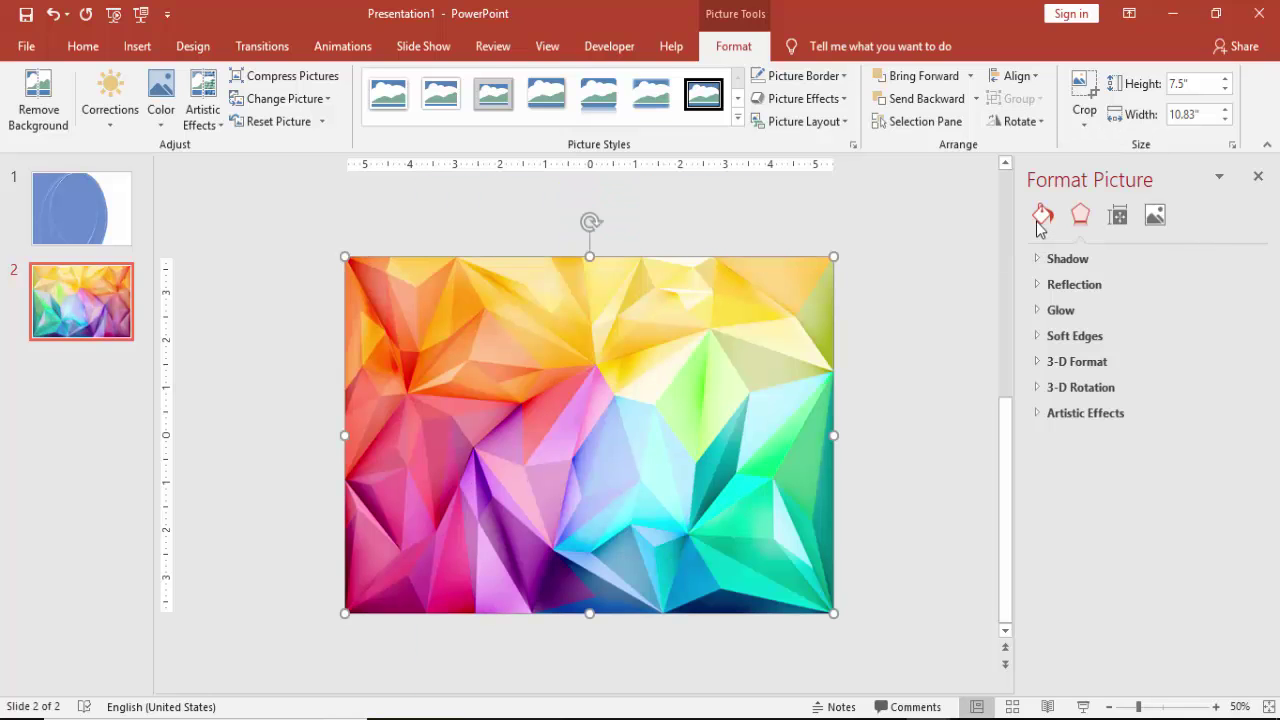
click(975, 98)
click(935, 148)
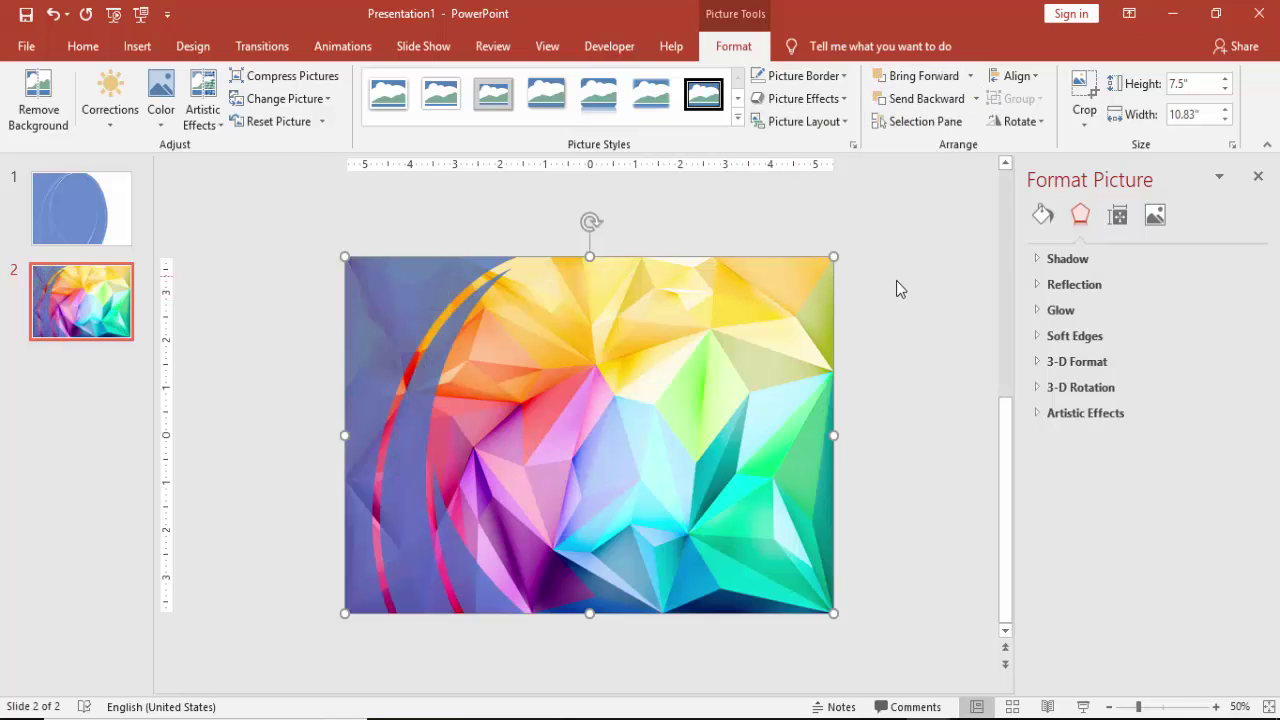
Duplicate the picture and place the copy toward the slide's lower right, clear of the outer blue shape
click(753, 310)
key(ctrl+d)
drag(660, 357, 586, 337)
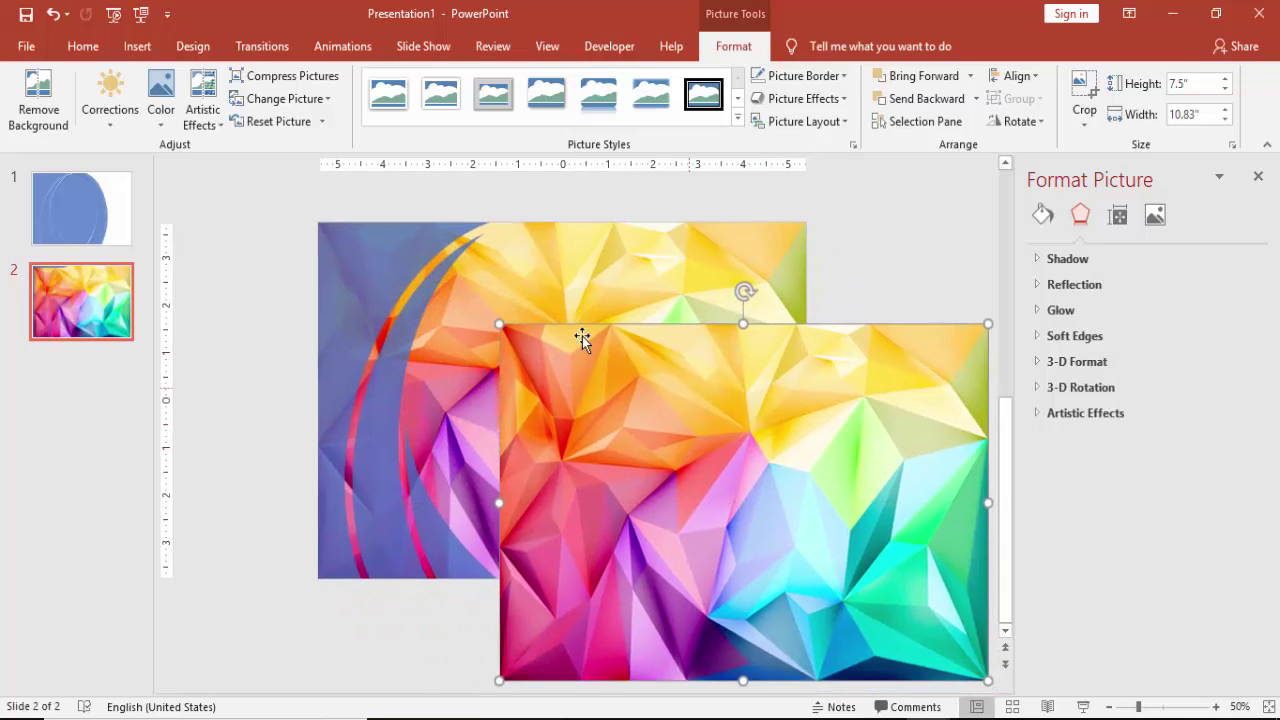
Intersect the rear picture with the leftmost blue curved shape
click(474, 276)
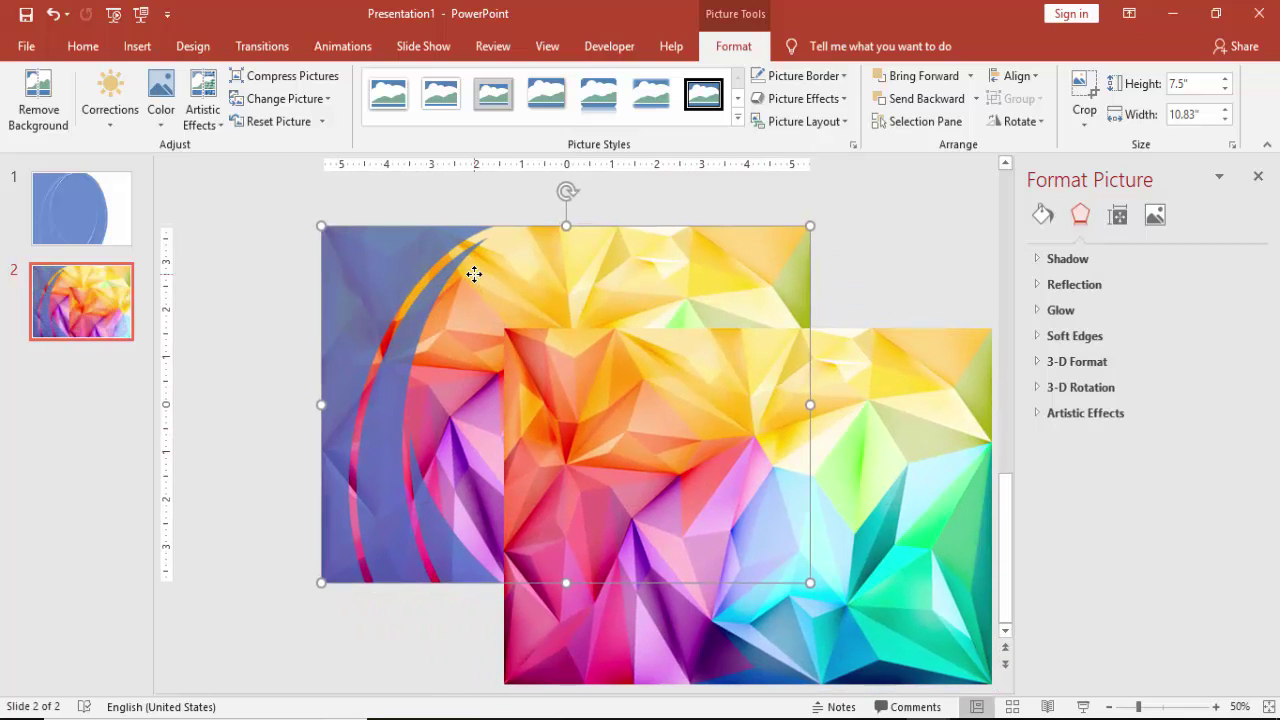
shift+click(387, 265)
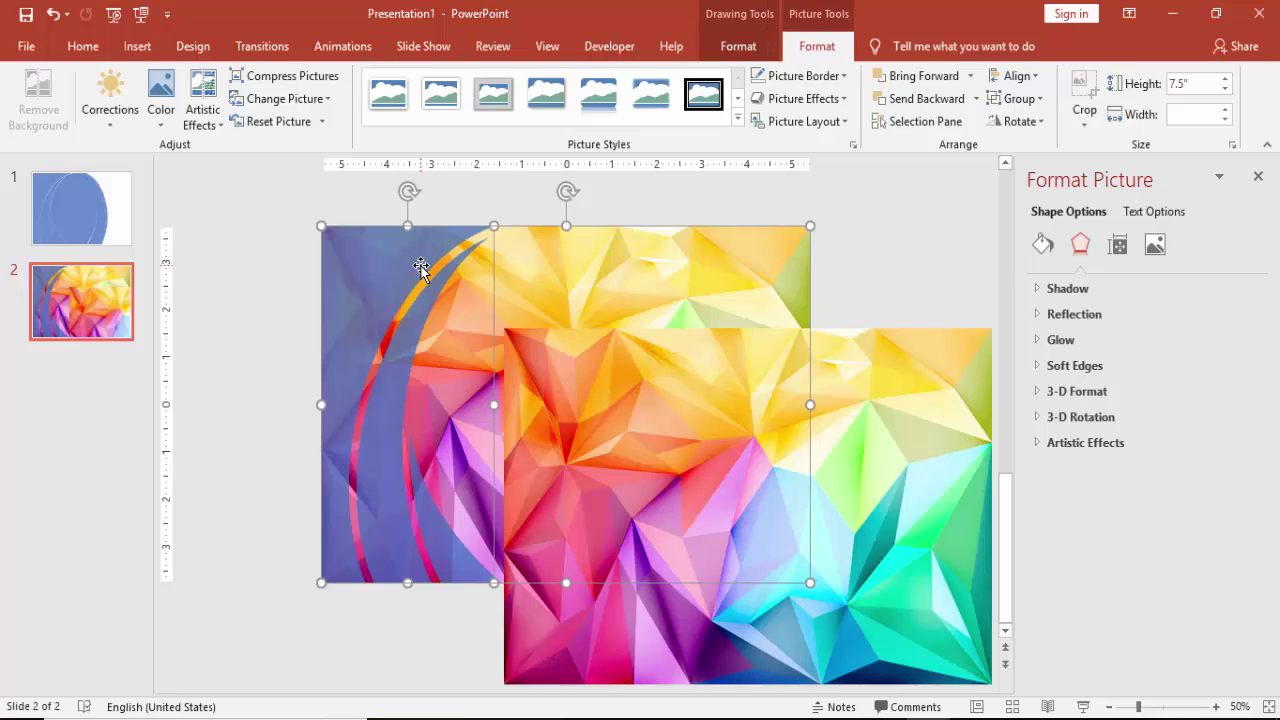
click(738, 46)
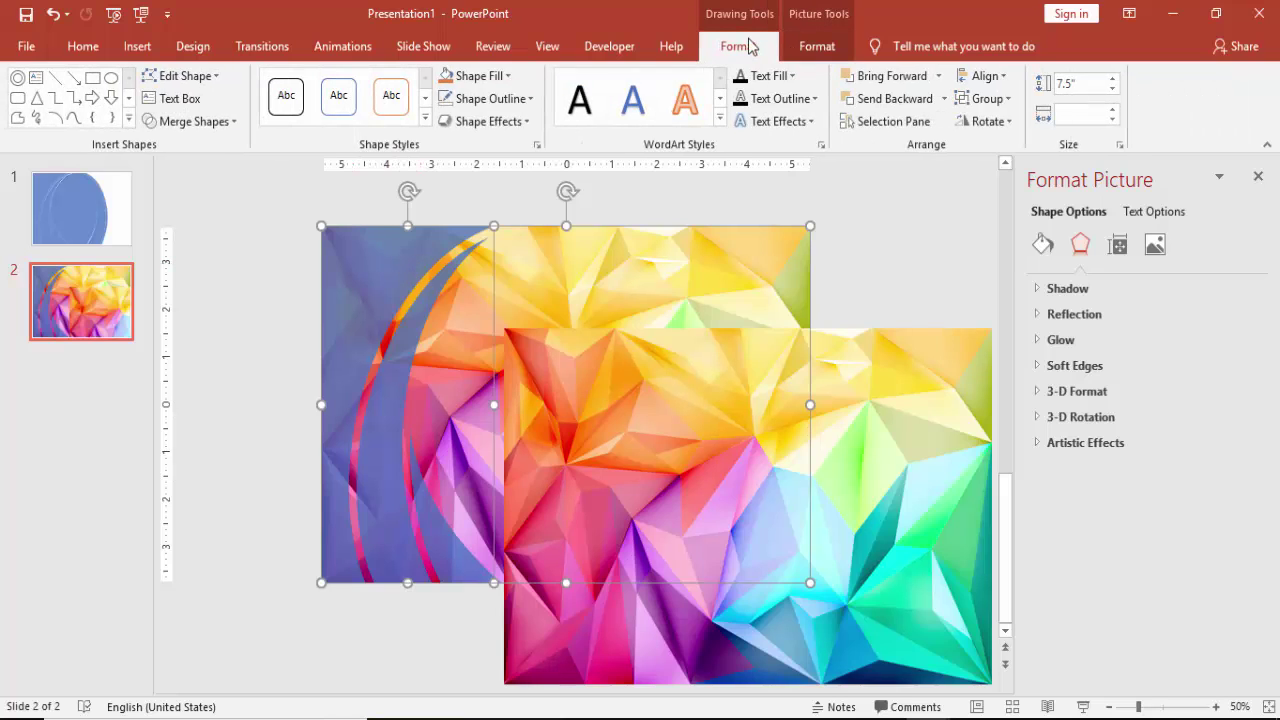
click(230, 120)
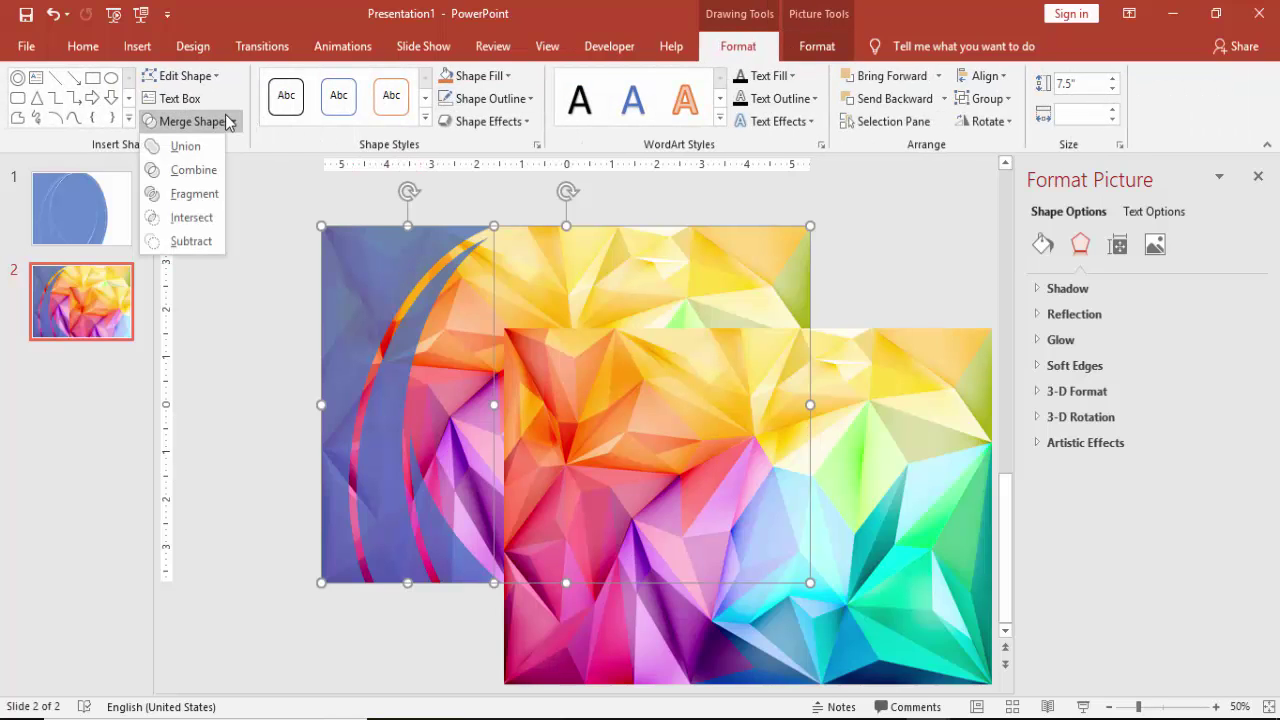
click(211, 217)
Duplicate the remaining full picture and move the copy up over the curved shapes
click(634, 314)
click(642, 362)
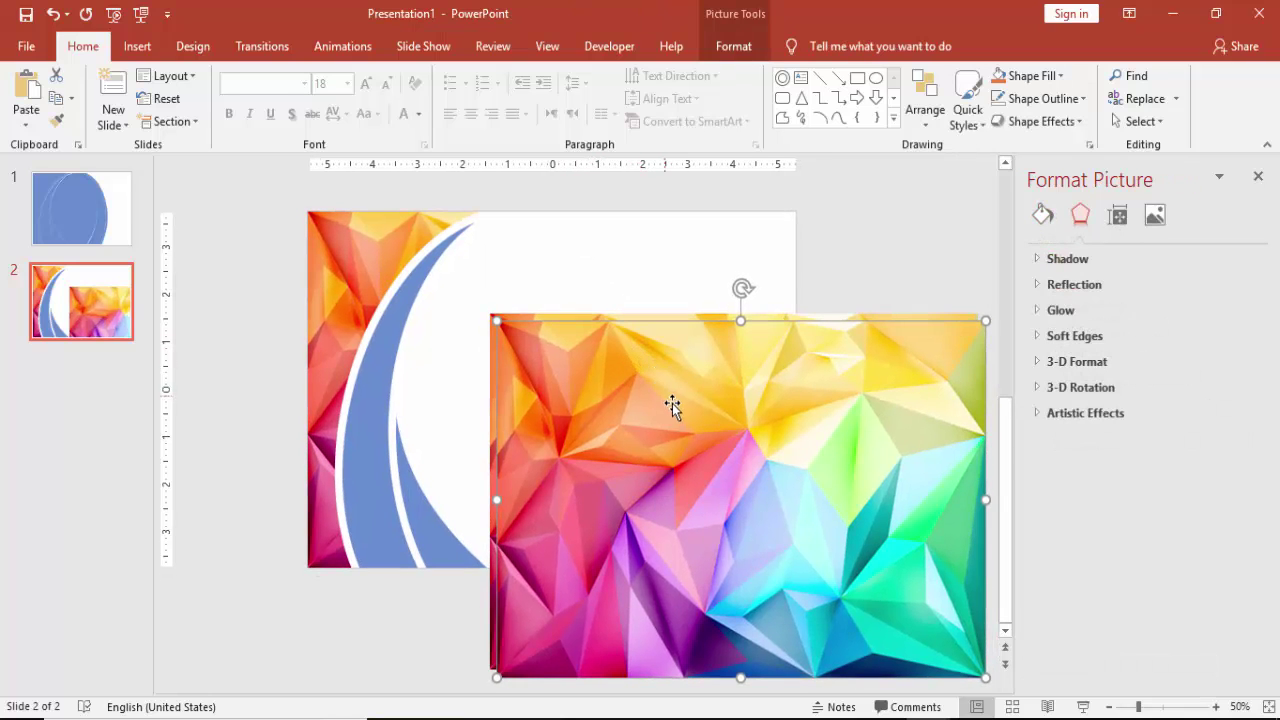
drag(673, 405, 513, 338)
Flip the new picture copy horizontally, align it with the slide's top edge and send it to the back
click(741, 55)
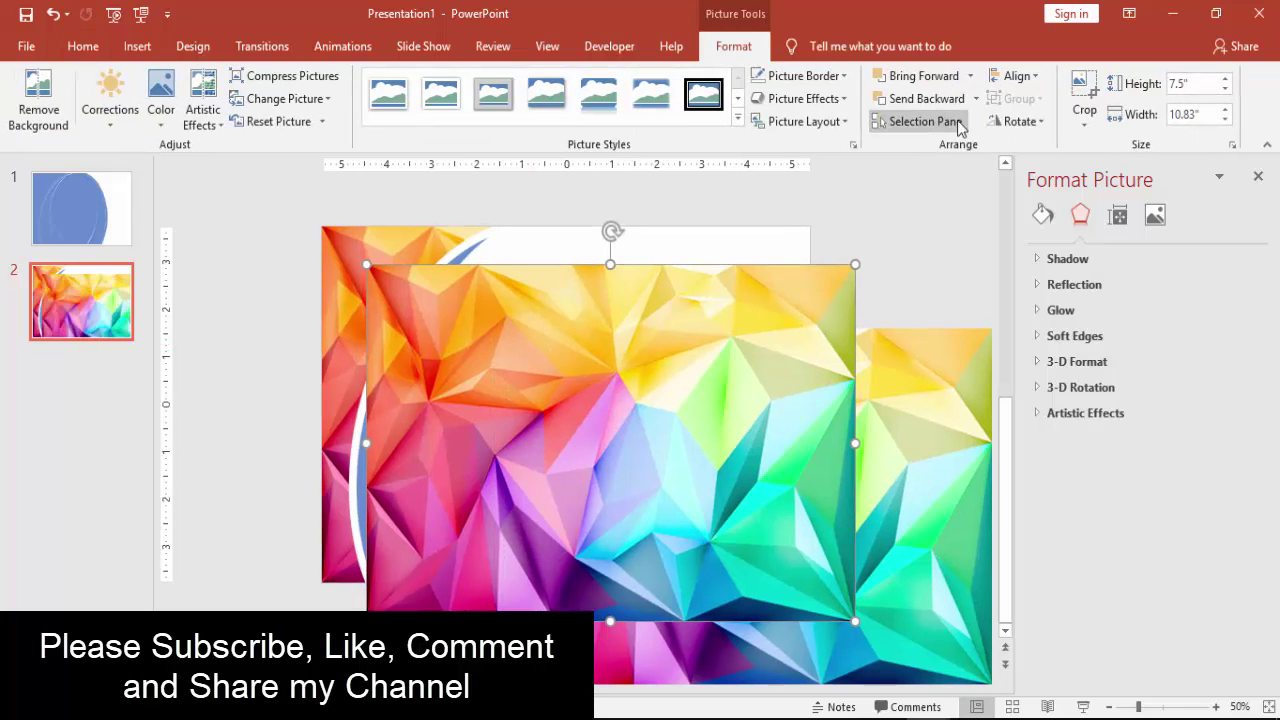
click(1020, 121)
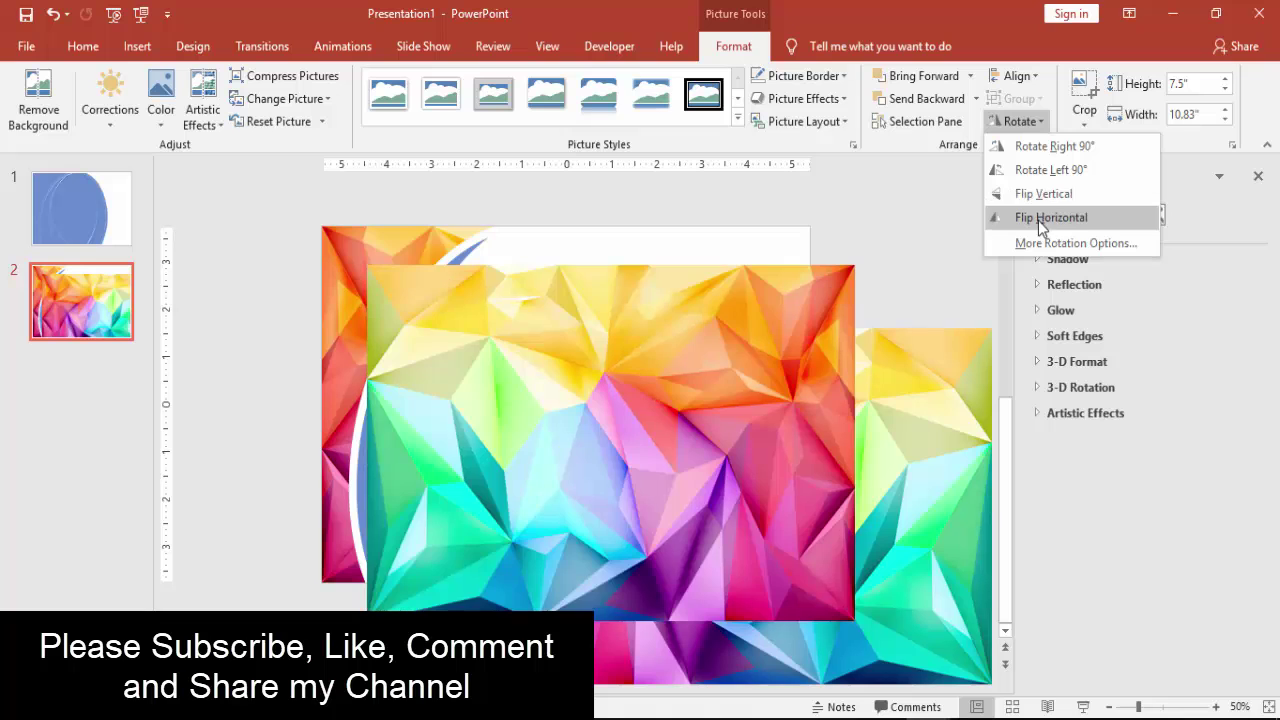
click(1039, 220)
drag(523, 460, 497, 415)
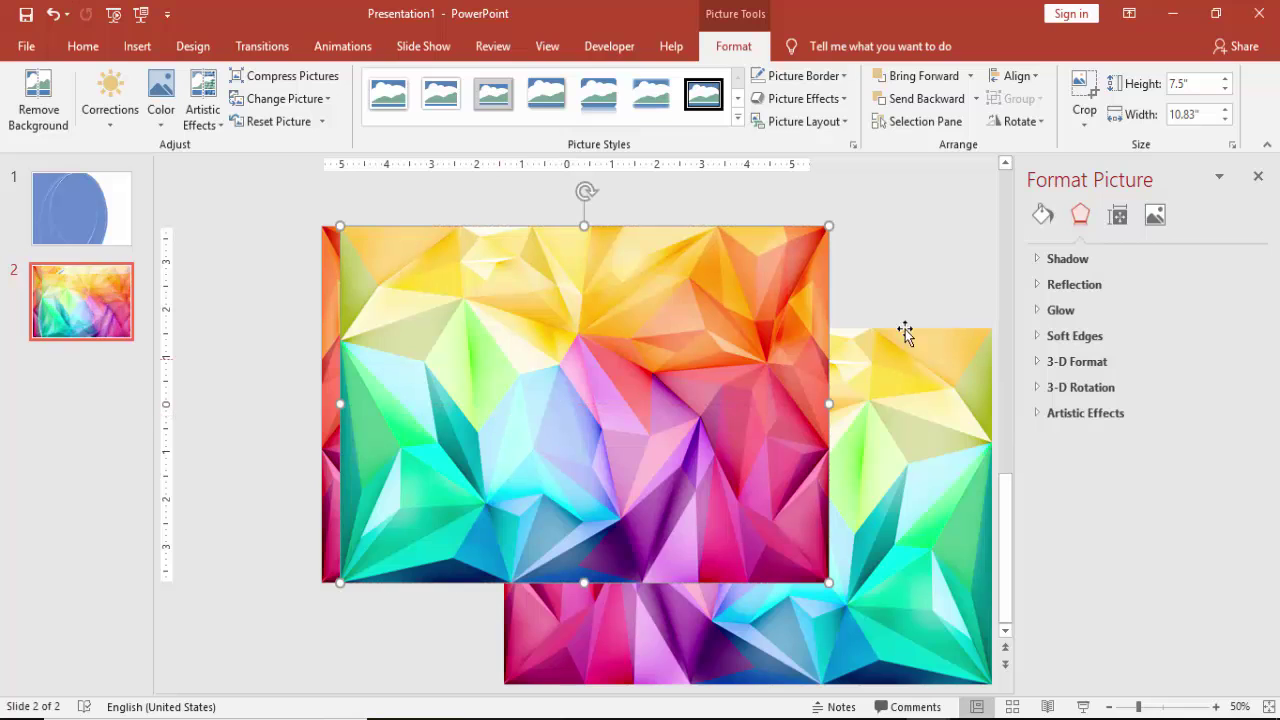
click(976, 99)
click(935, 146)
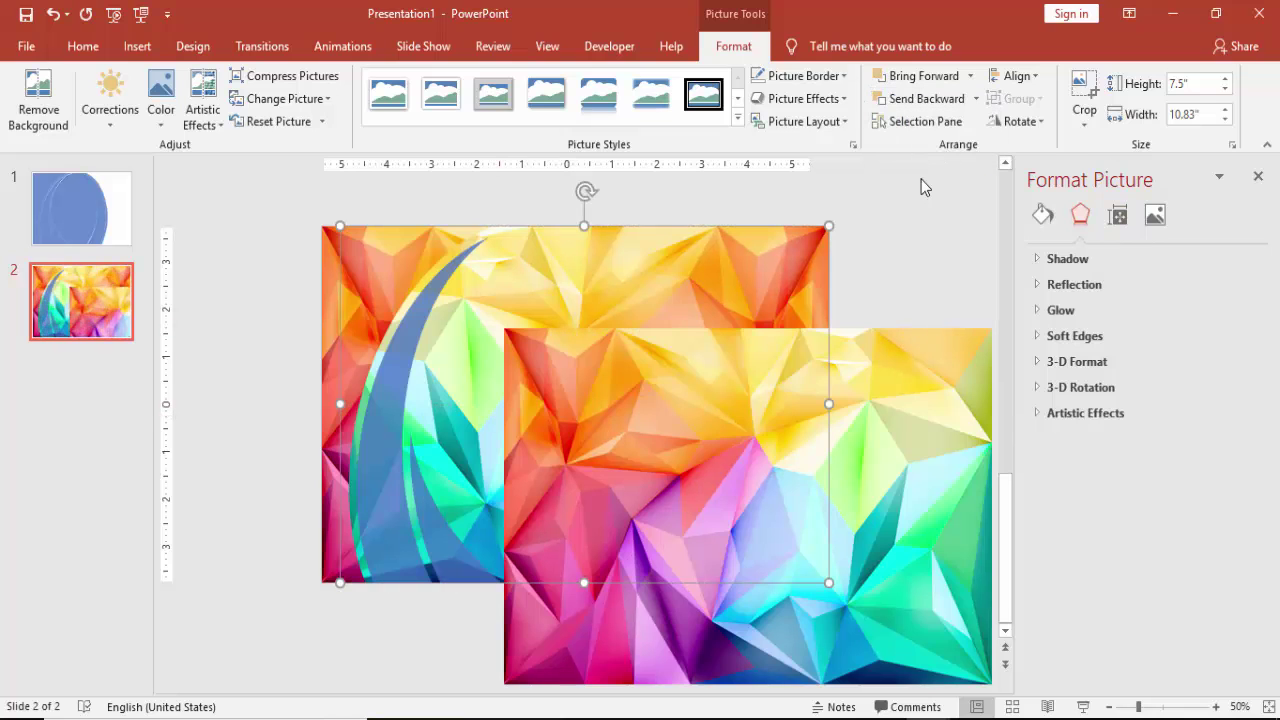
Intersect the rear picture copy with the middle blue crescent
click(850, 233)
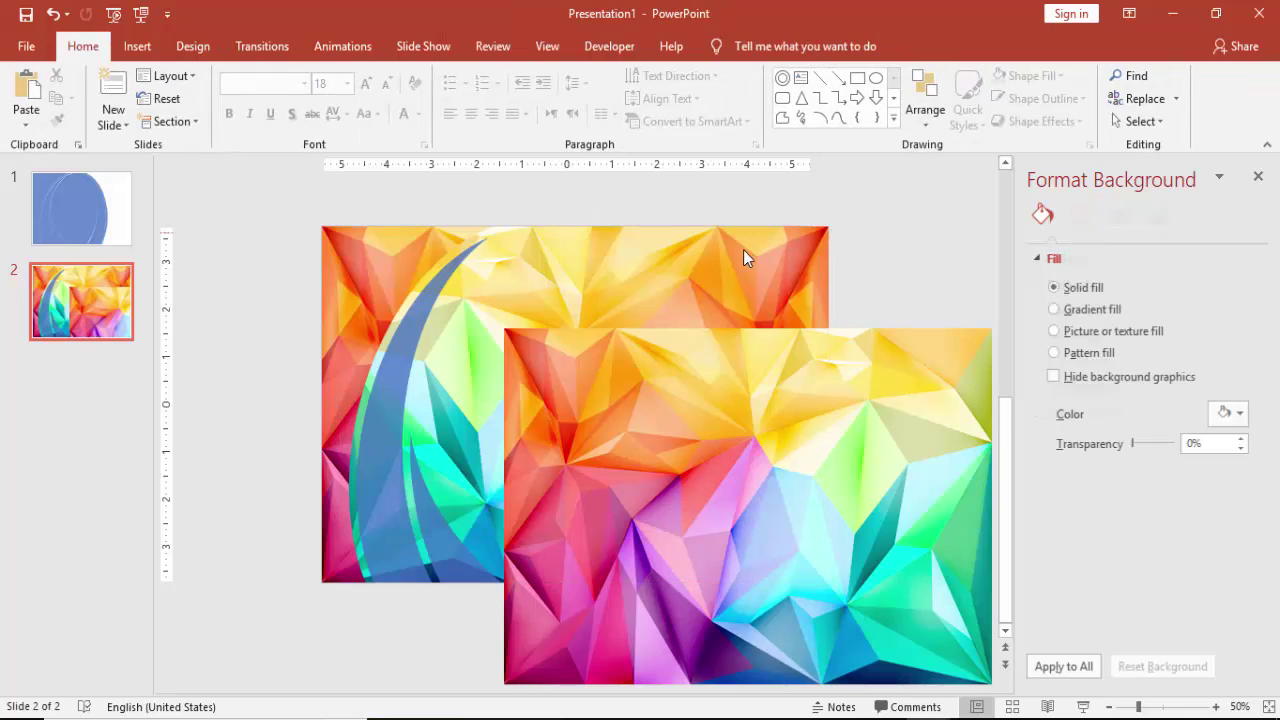
click(744, 250)
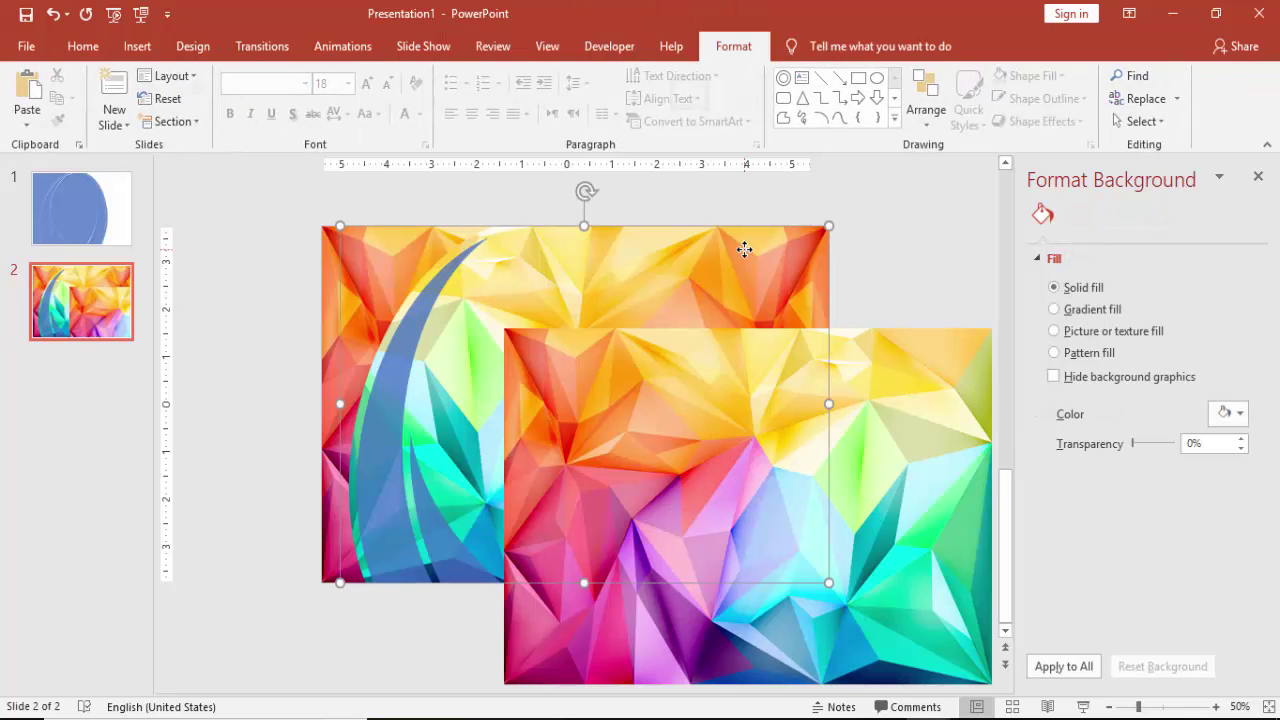
shift+click(409, 328)
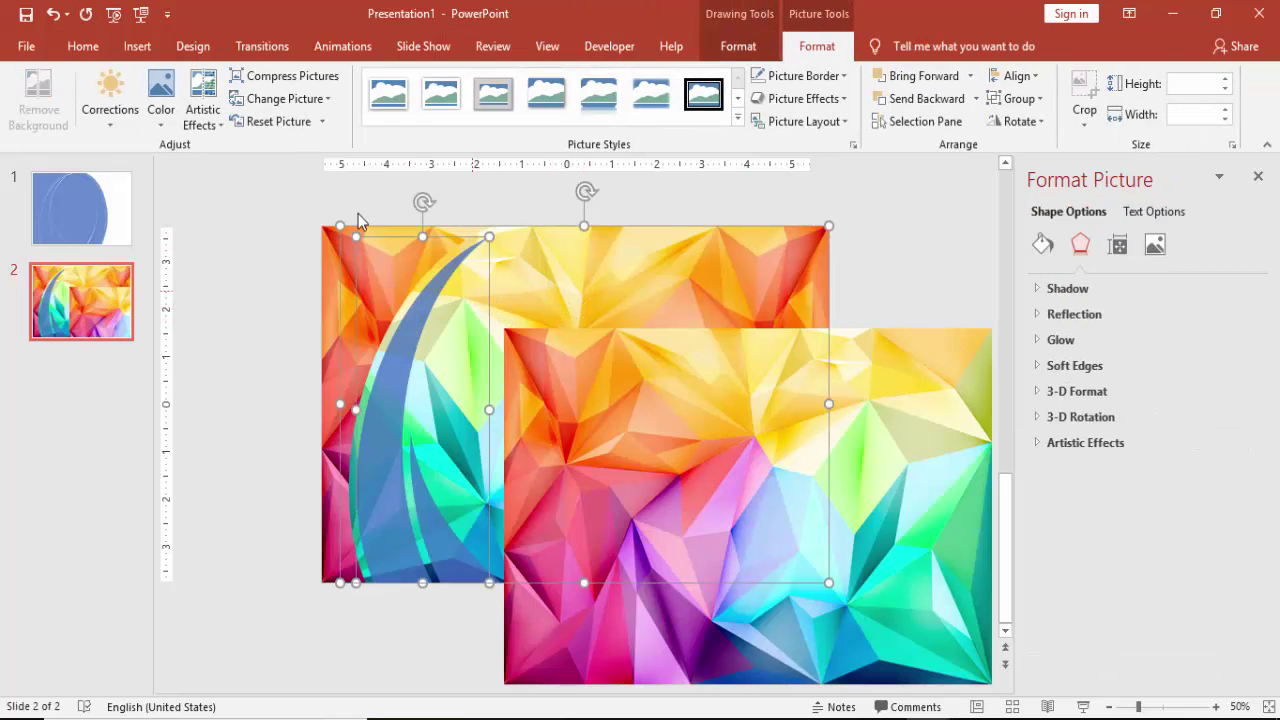
click(738, 46)
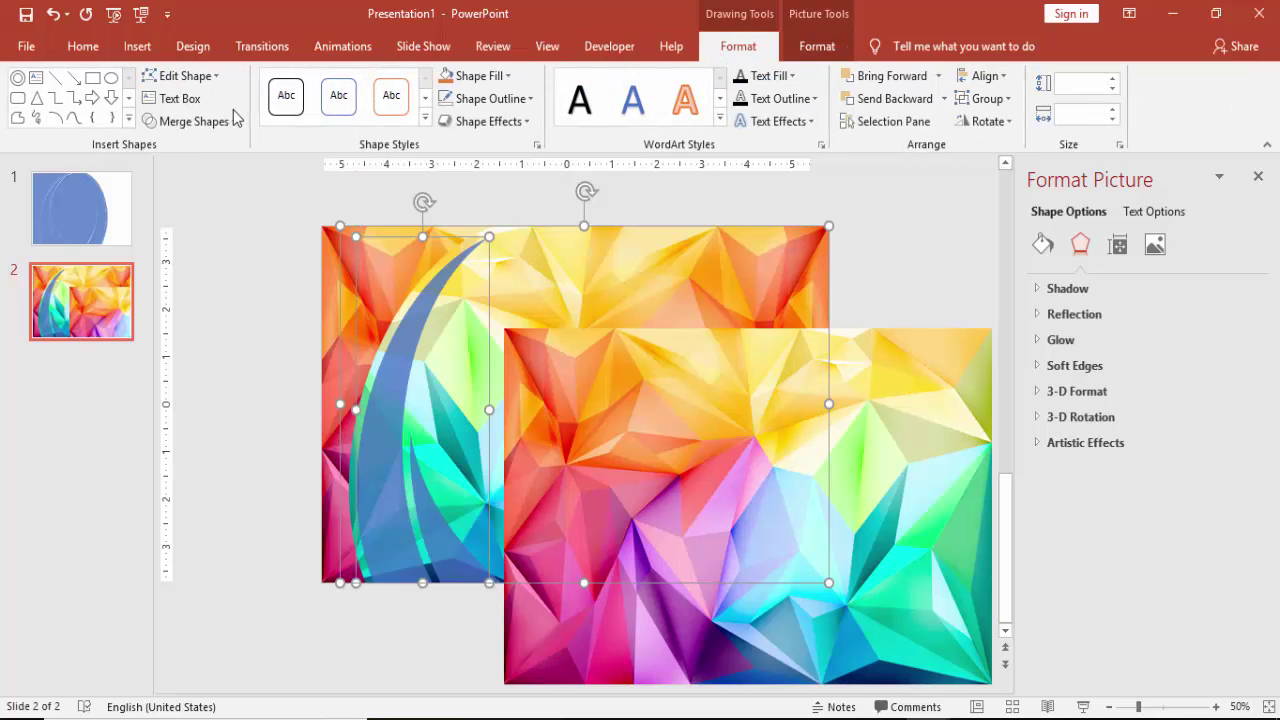
click(208, 122)
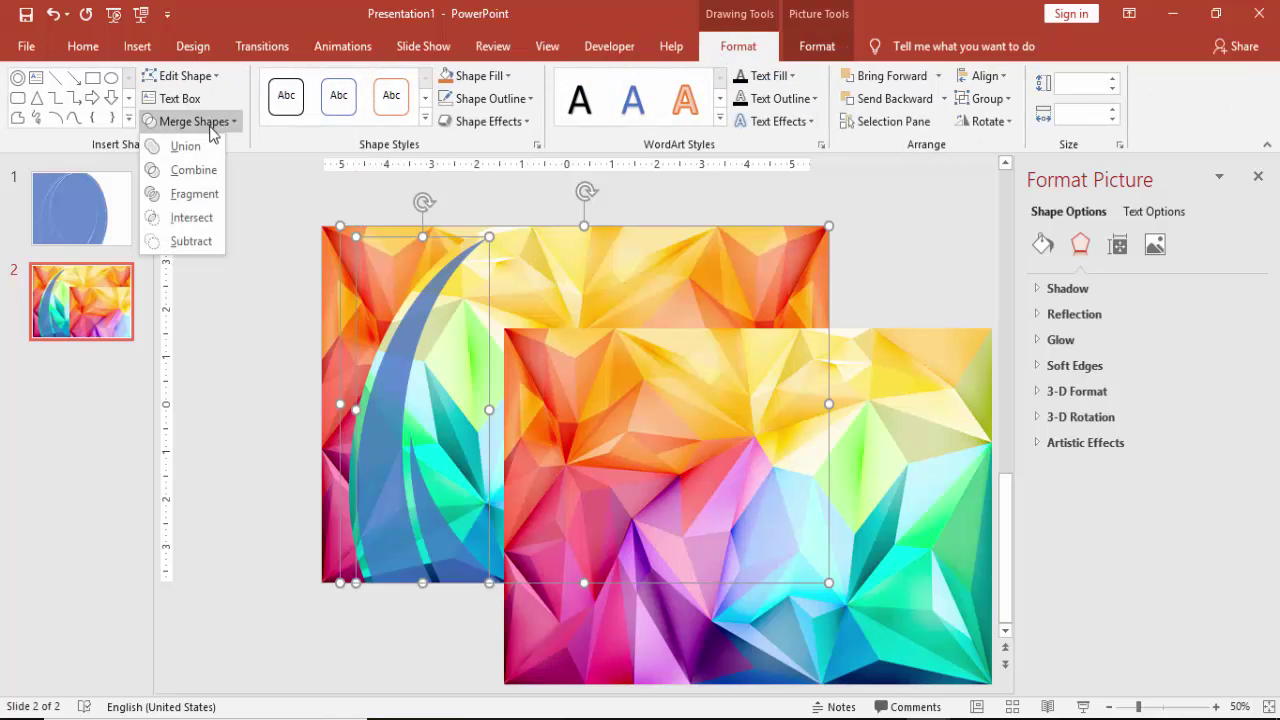
click(210, 220)
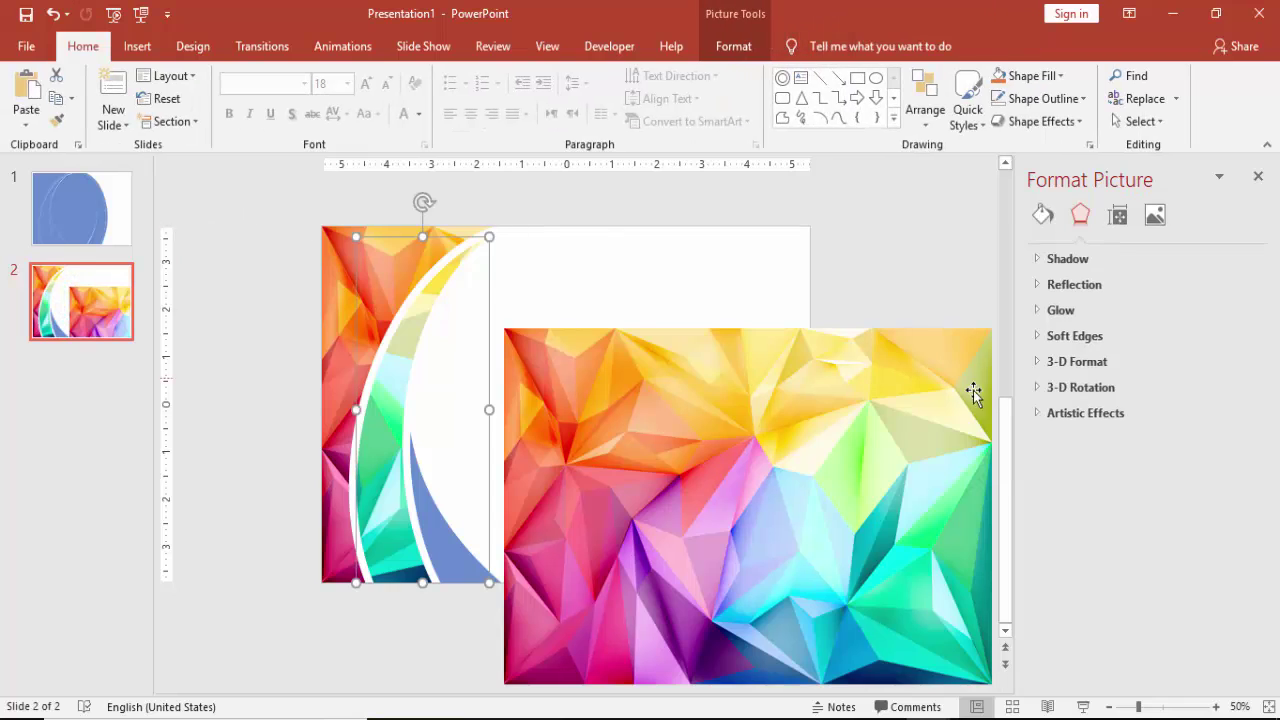
Rotate the remaining full picture by 180° and move it up and left over the slide
click(896, 317)
click(886, 449)
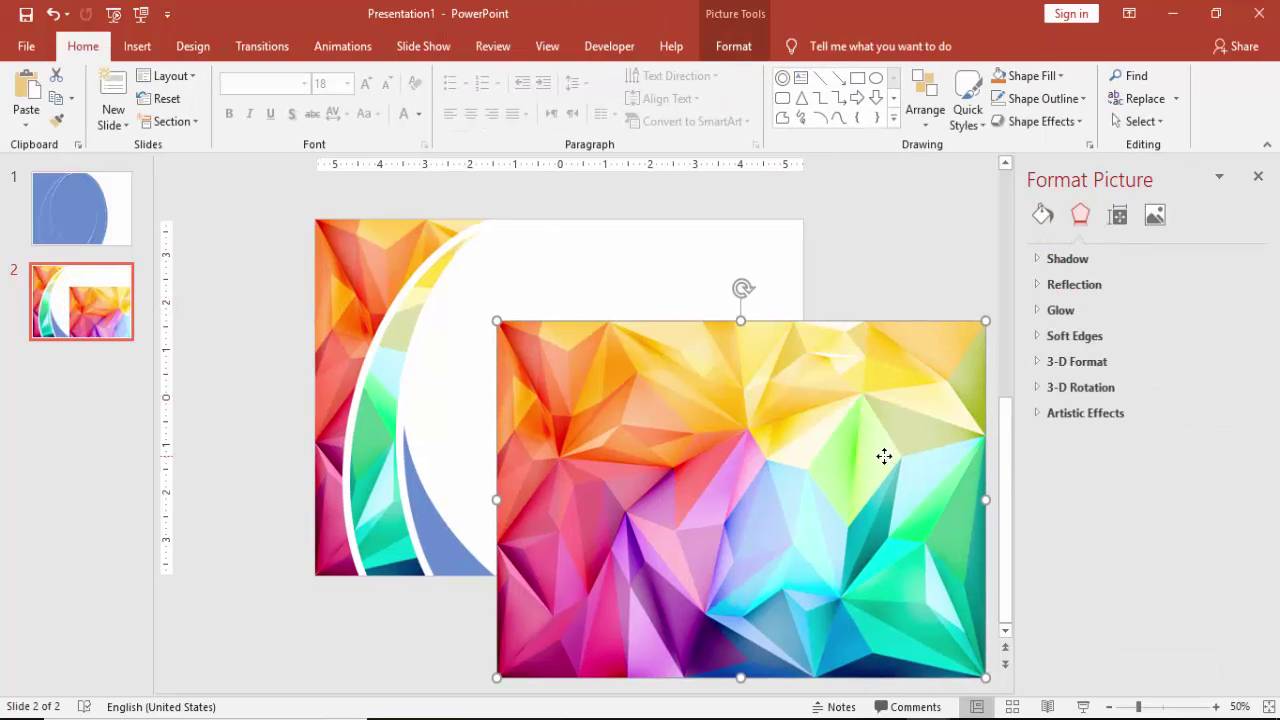
drag(884, 456, 817, 460)
click(735, 47)
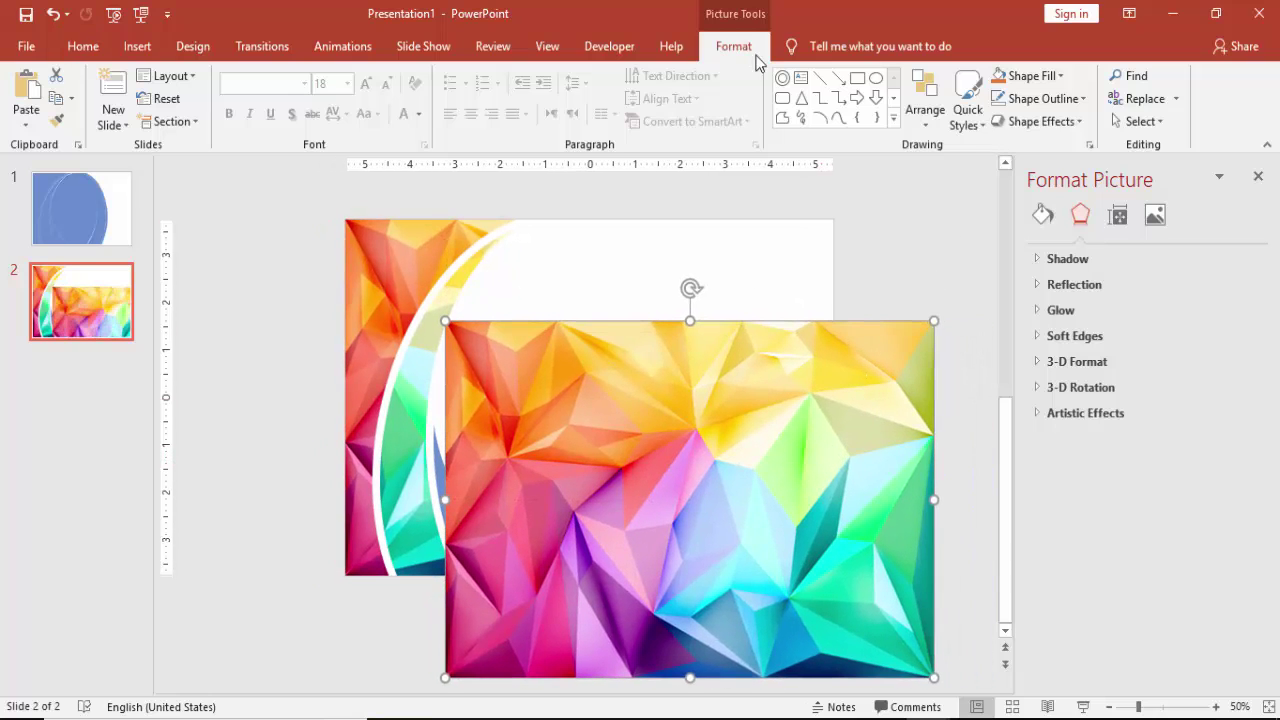
click(1016, 121)
click(690, 288)
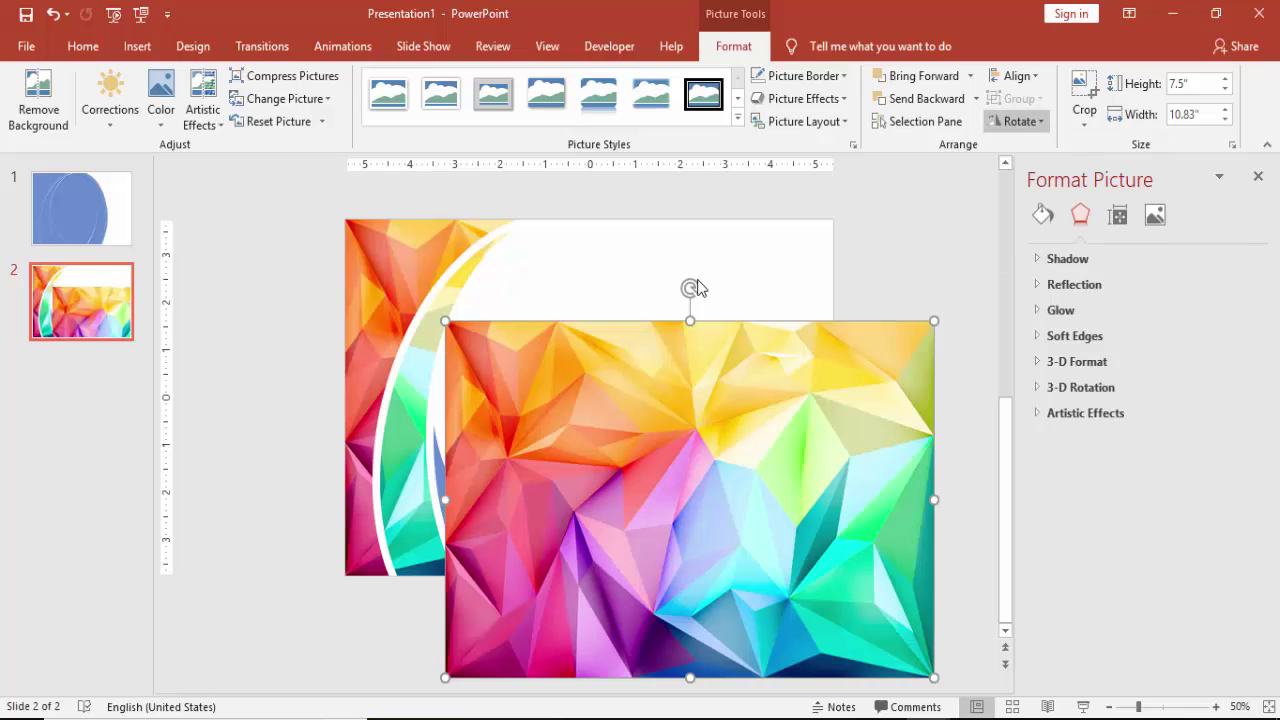
drag(690, 288, 689, 603)
scroll(784, 517, down, 1)
drag(784, 517, 743, 491)
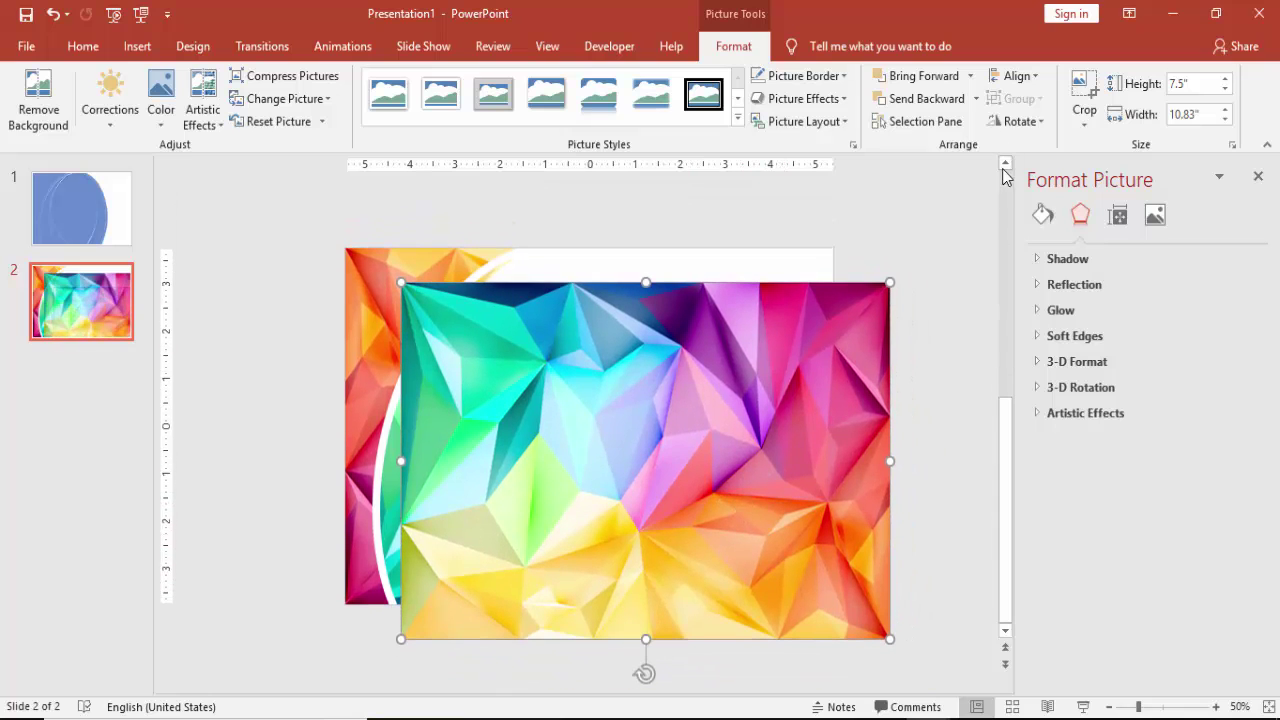
Send the rotated picture to the back and shift it left behind the lower blue curve, aligned with the slide's top and bottom
click(975, 98)
click(935, 123)
drag(662, 436, 463, 449)
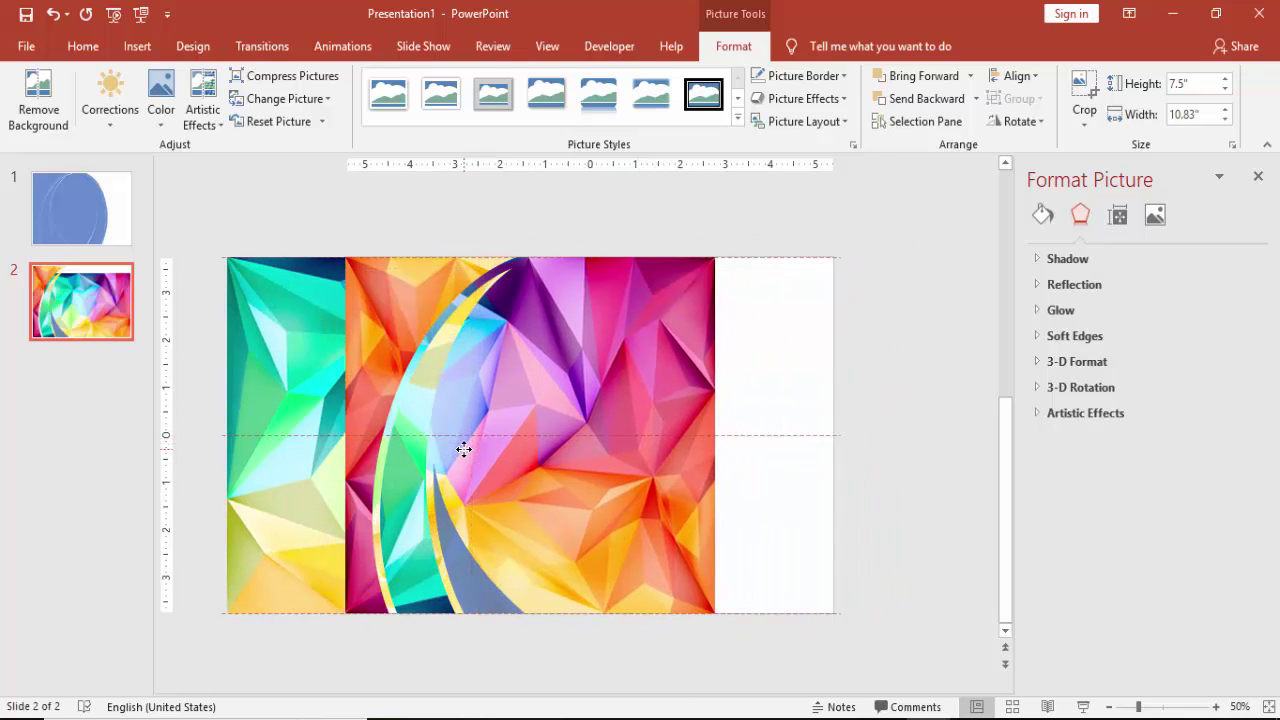
drag(464, 449, 463, 456)
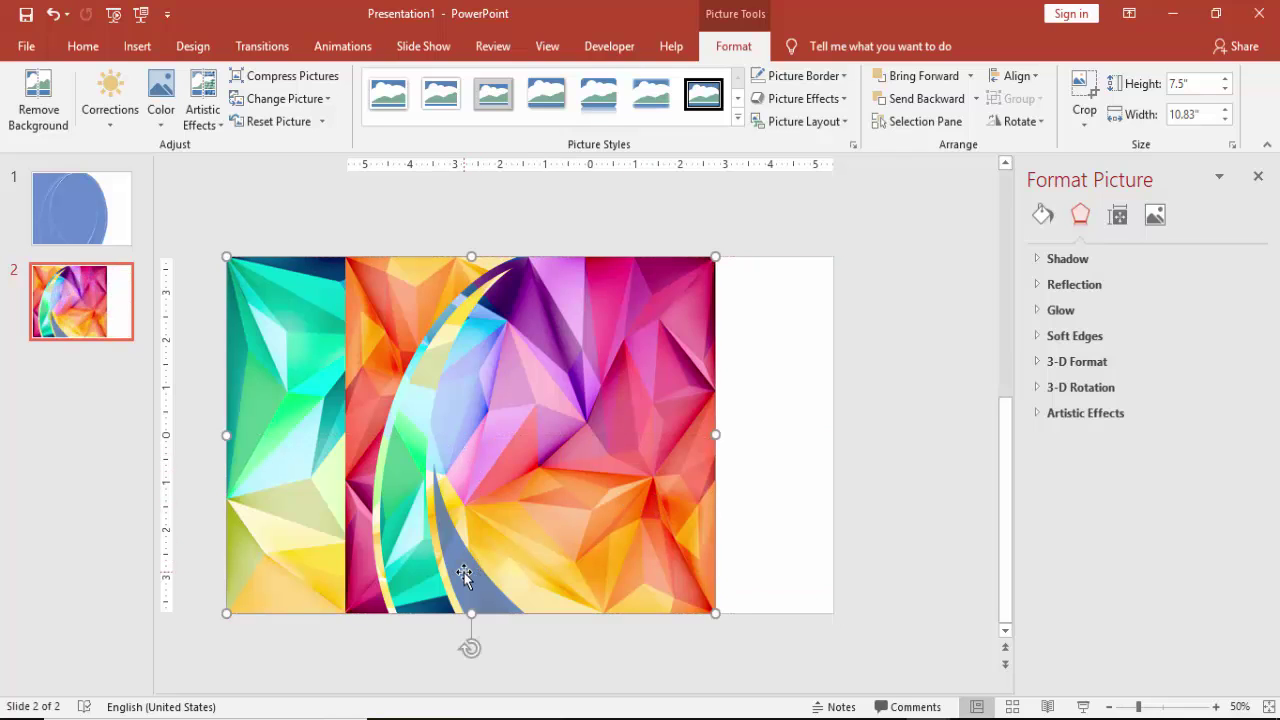
Intersect the rotated picture with the lower blue curve
shift+click(463, 571)
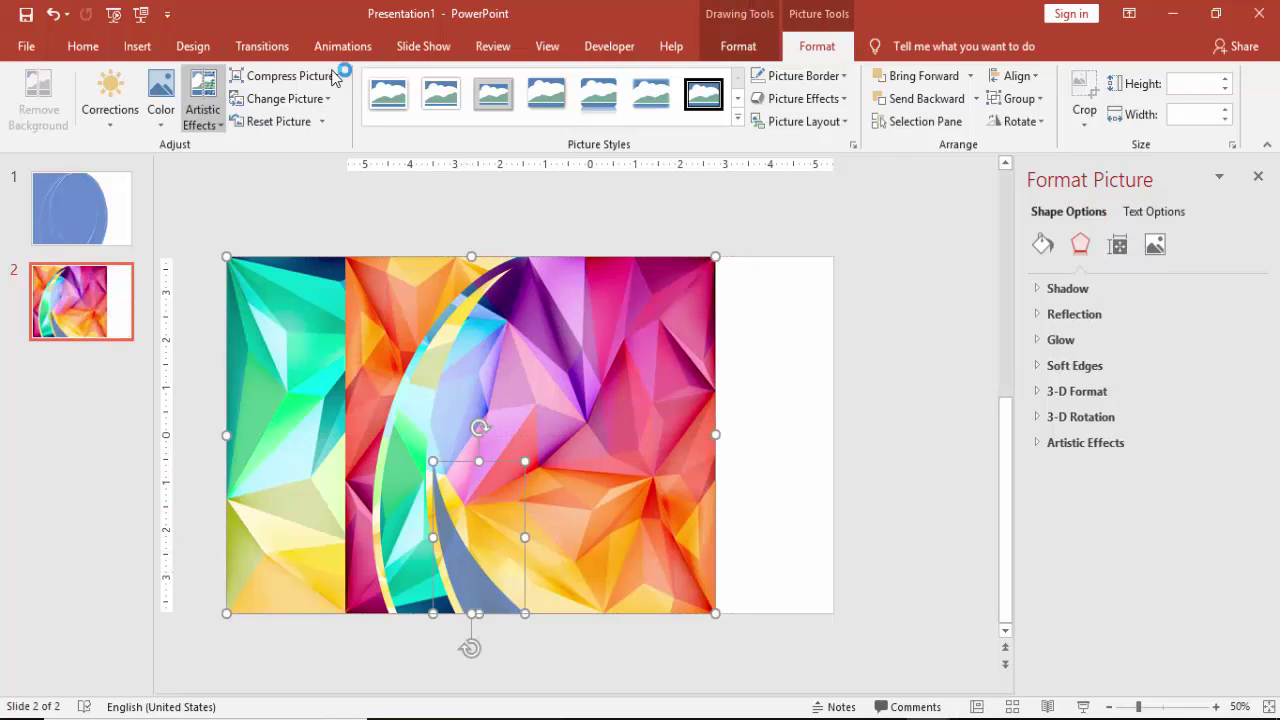
click(735, 46)
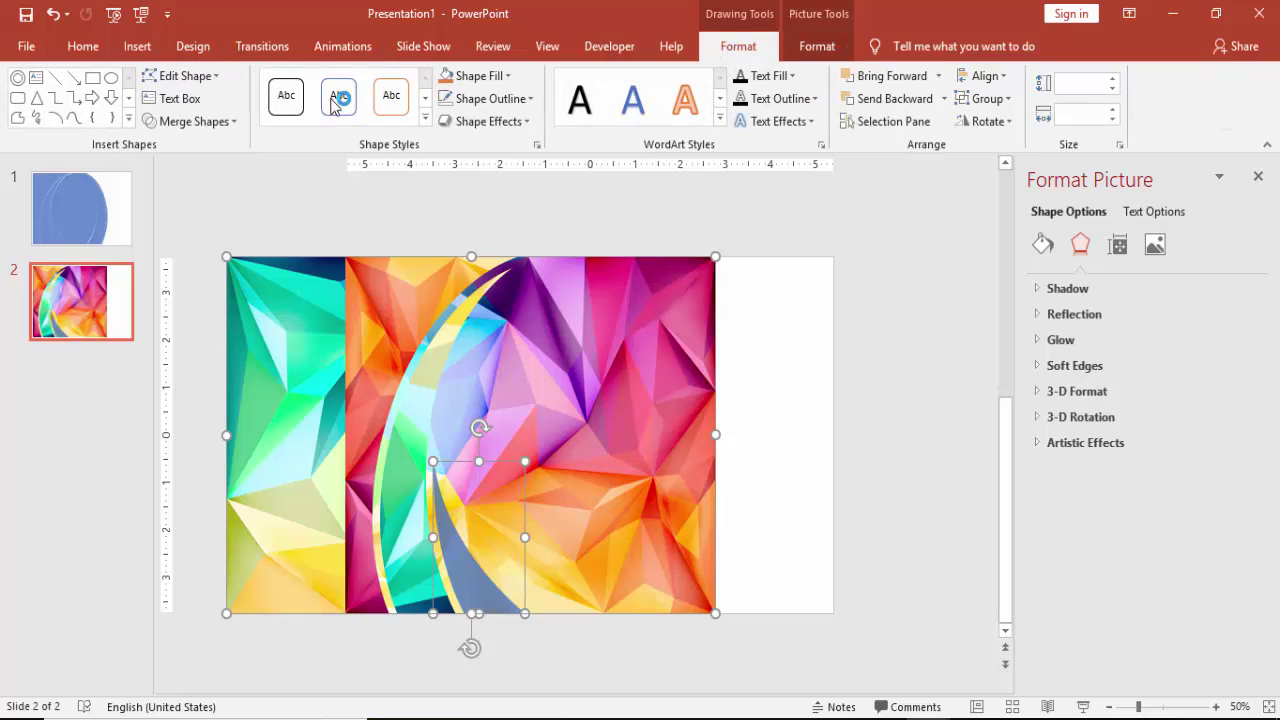
click(229, 122)
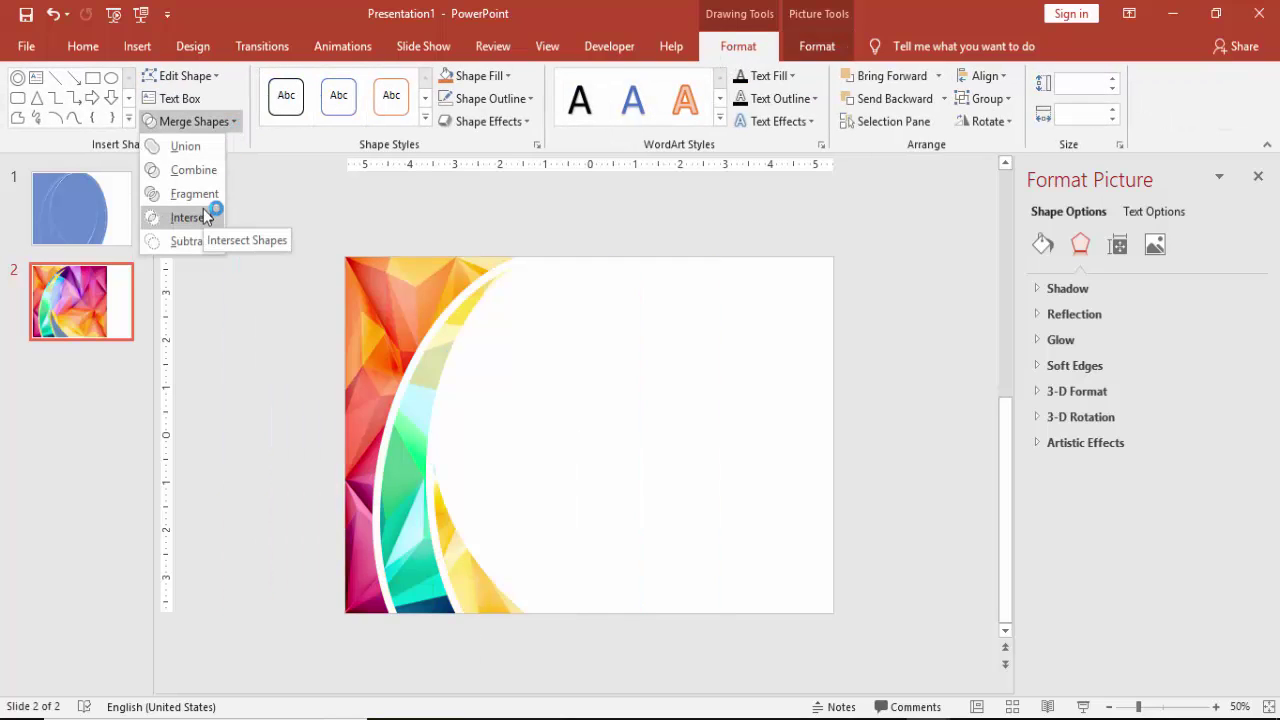
click(203, 214)
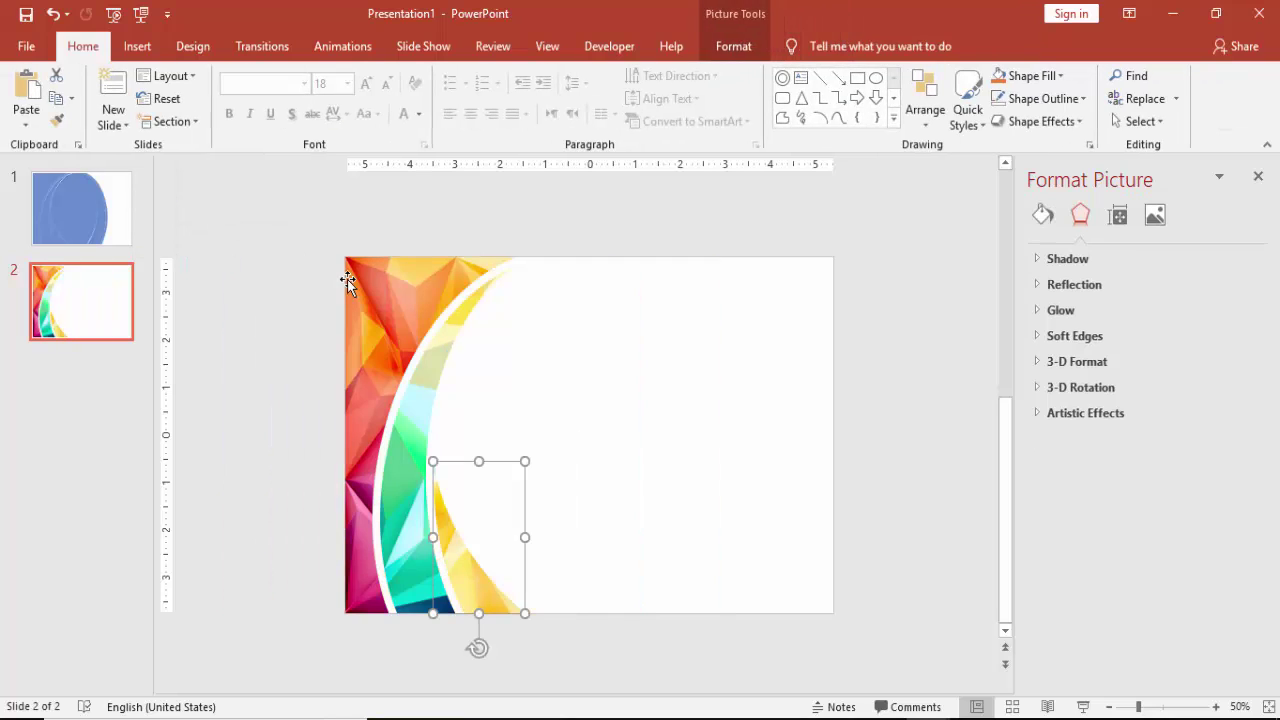
click(545, 323)
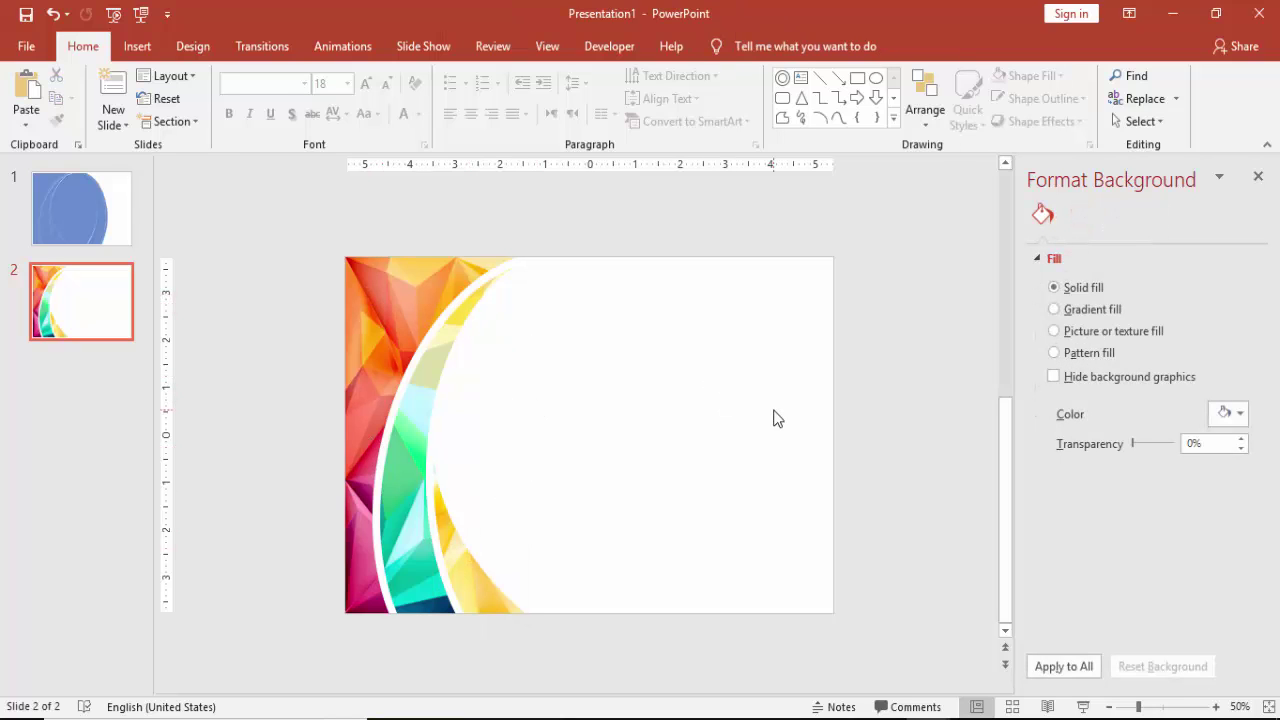
Insert the "Certificate bdatch" picture from the Bacground images folder
key(alt+n)
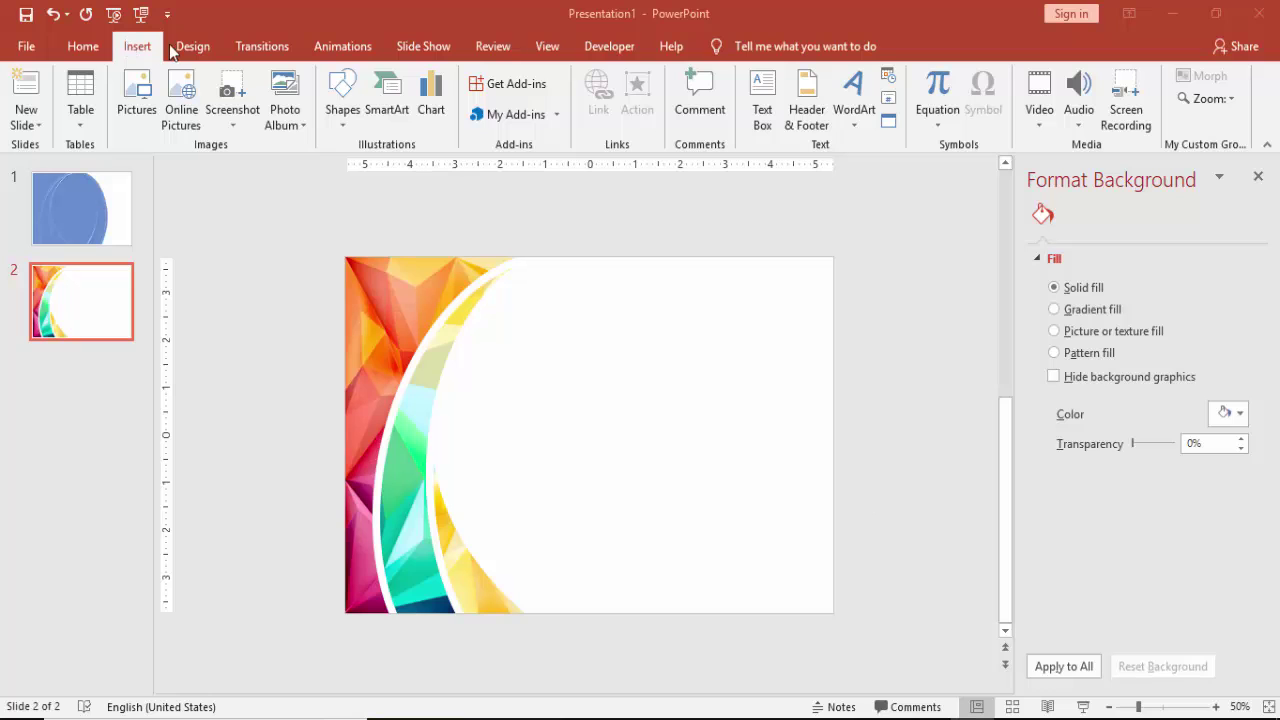
click(124, 98)
scroll(537, 131, down, 2)
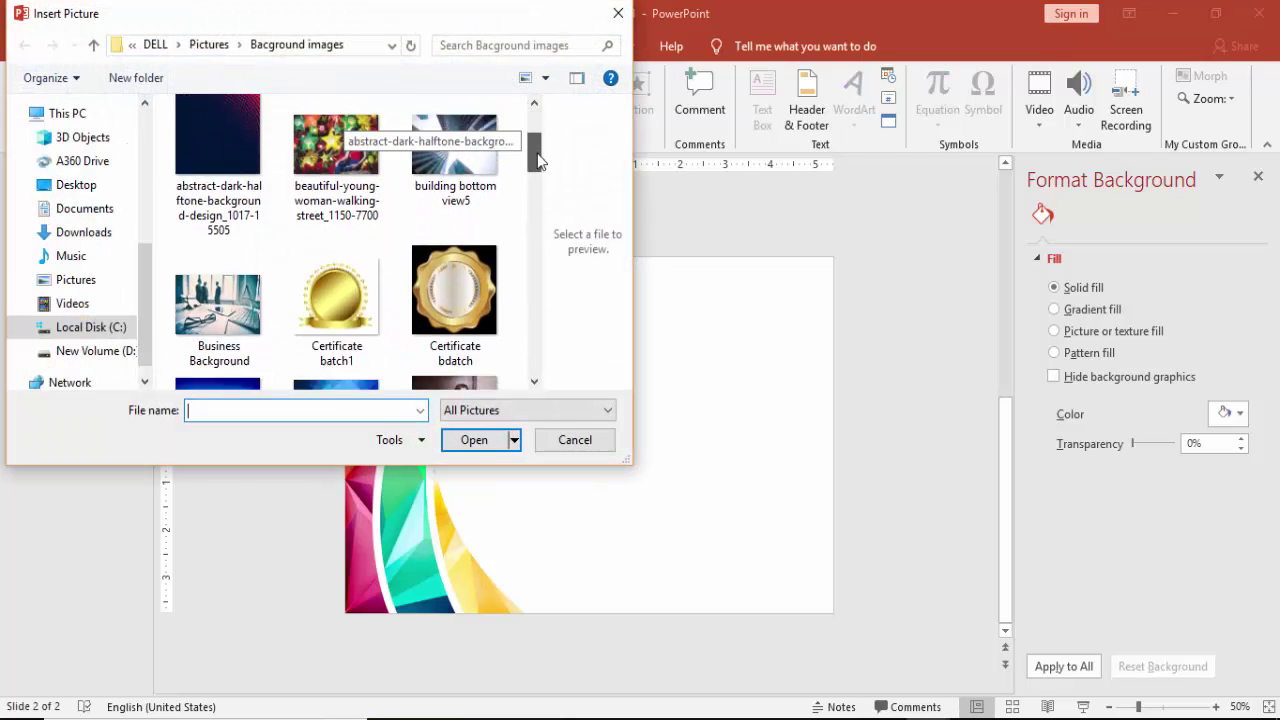
click(467, 275)
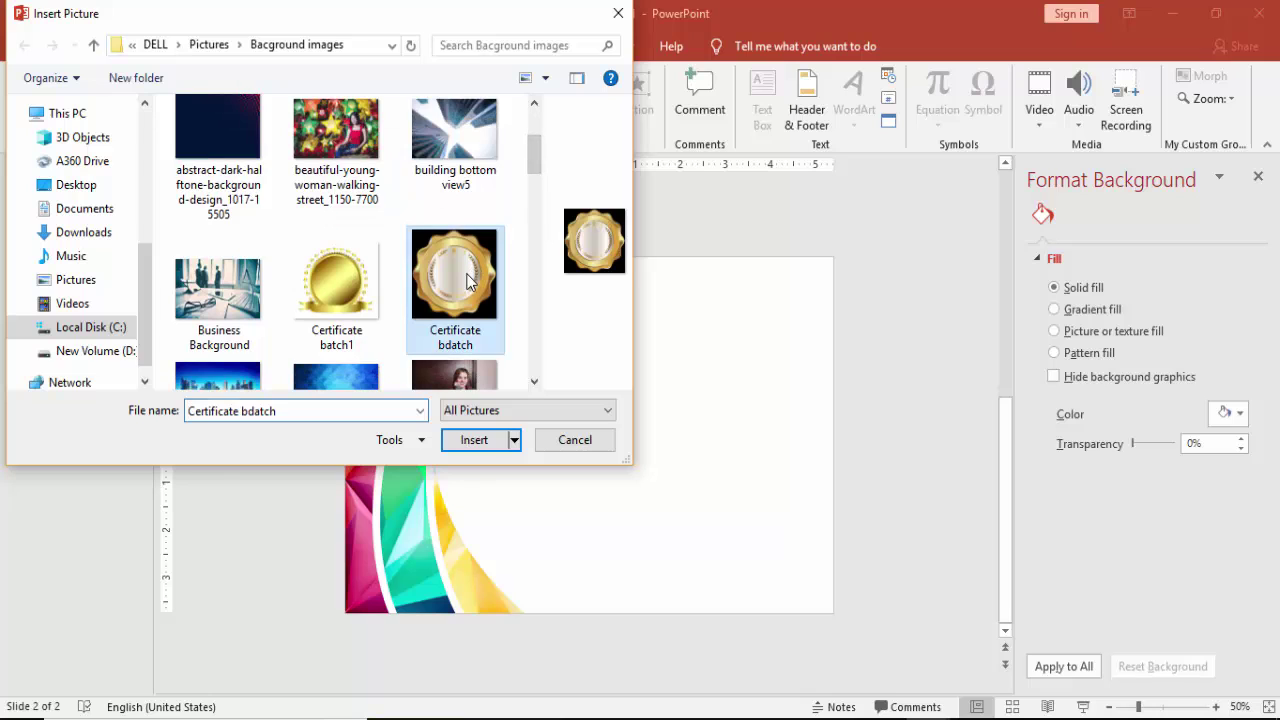
click(475, 438)
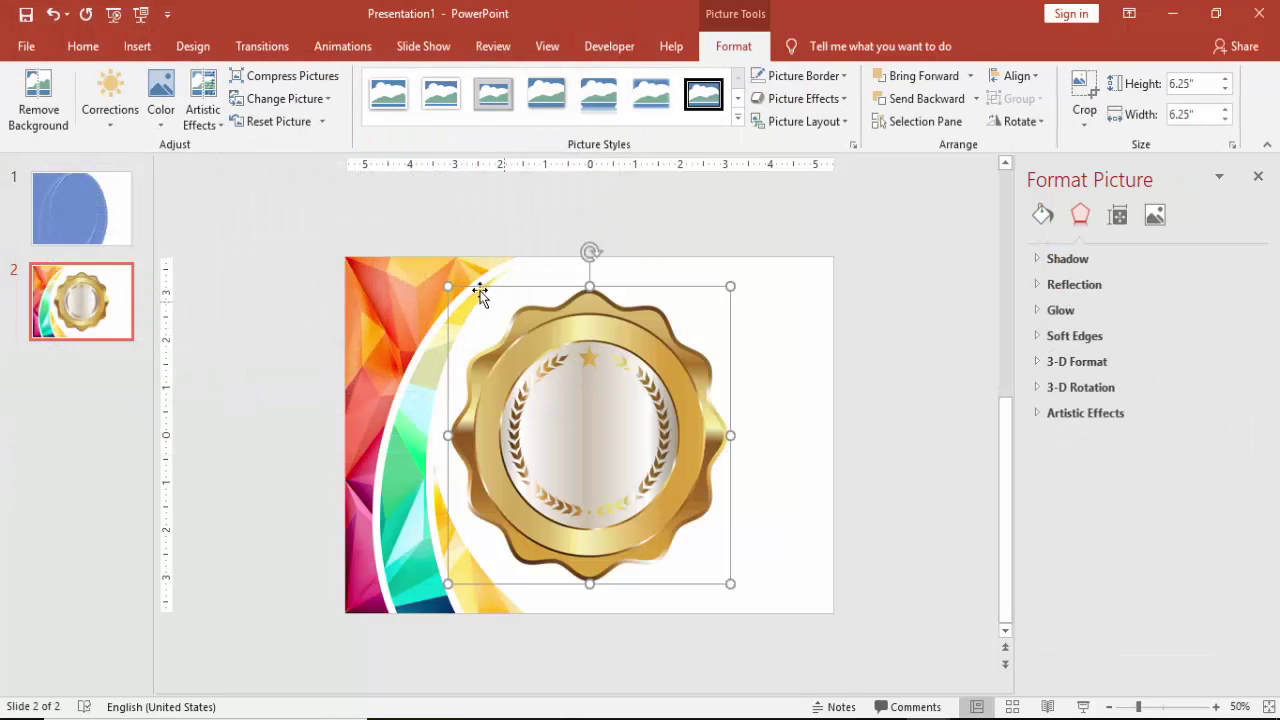
Shrink the gold badge to about 1.71" square and place it in the slide's upper-right corner
drag(447, 288, 662, 502)
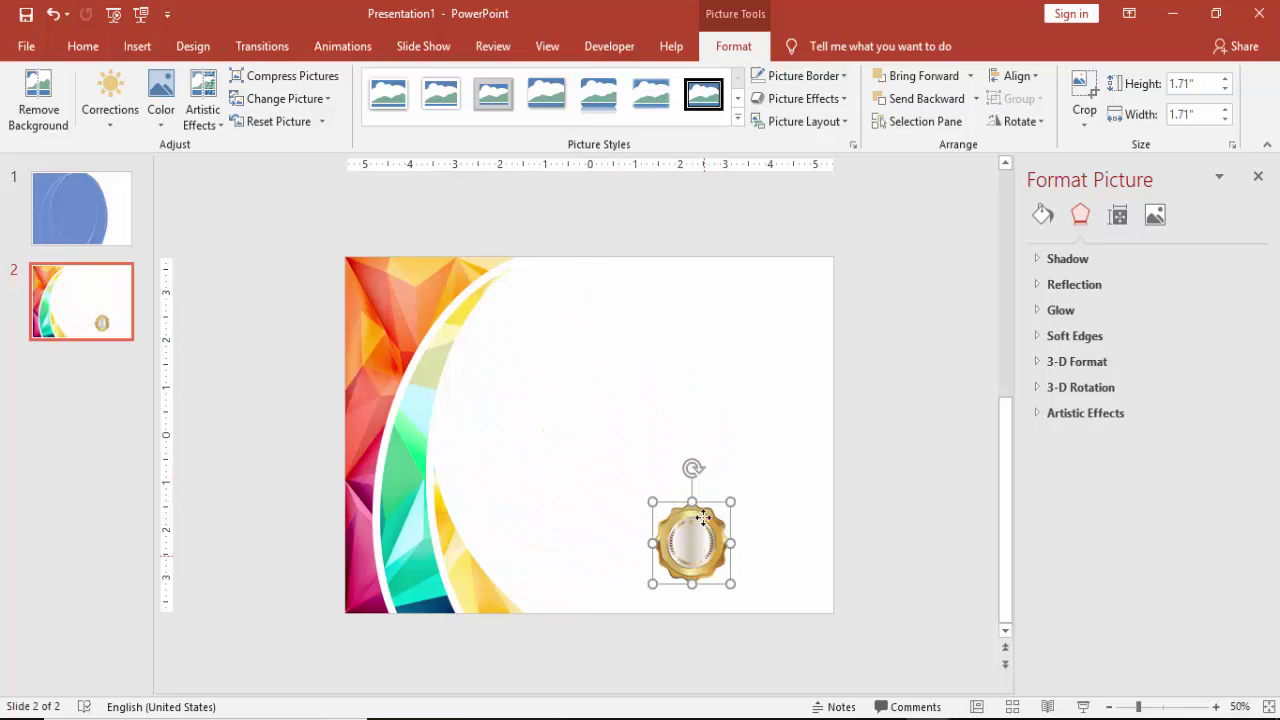
drag(699, 553, 764, 329)
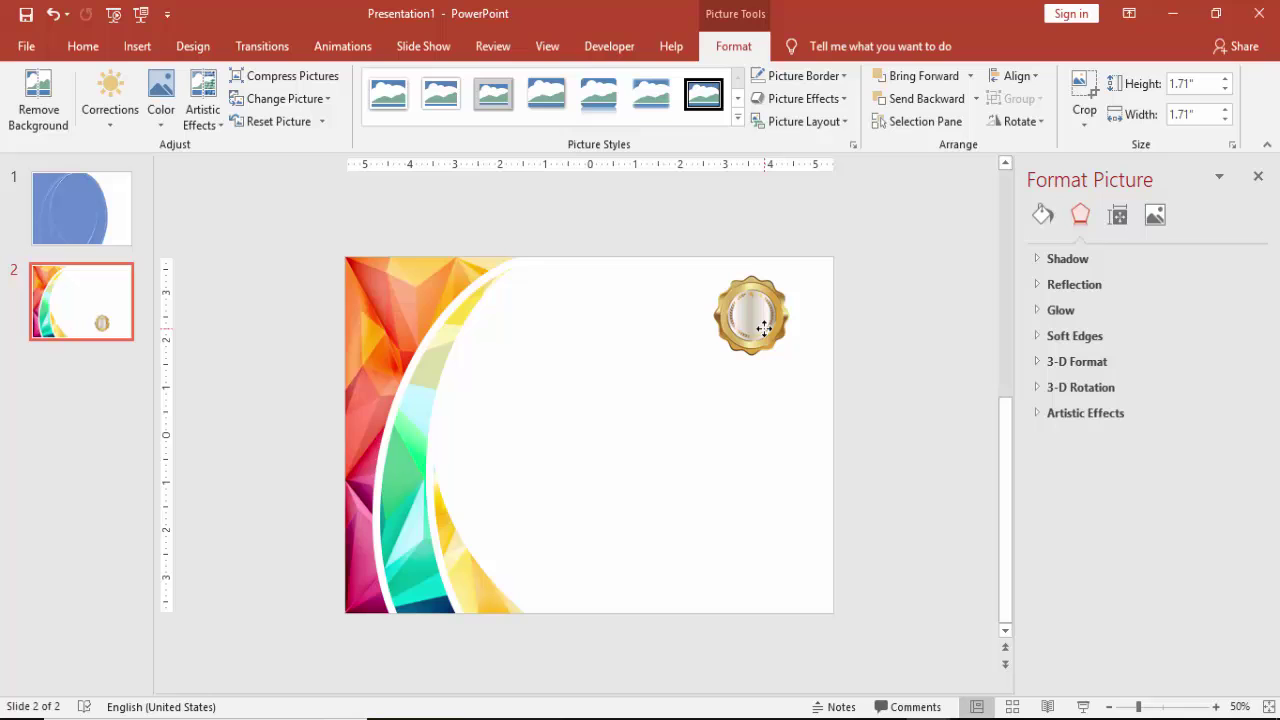
click(831, 330)
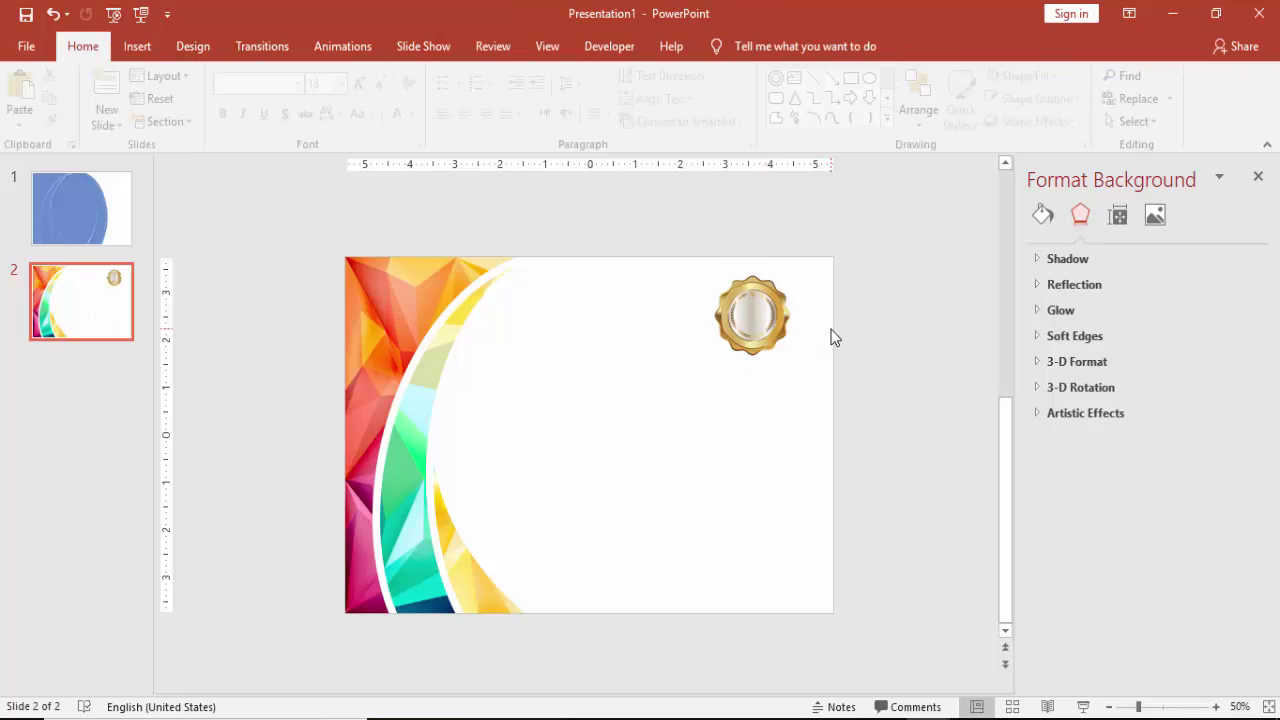
click(137, 46)
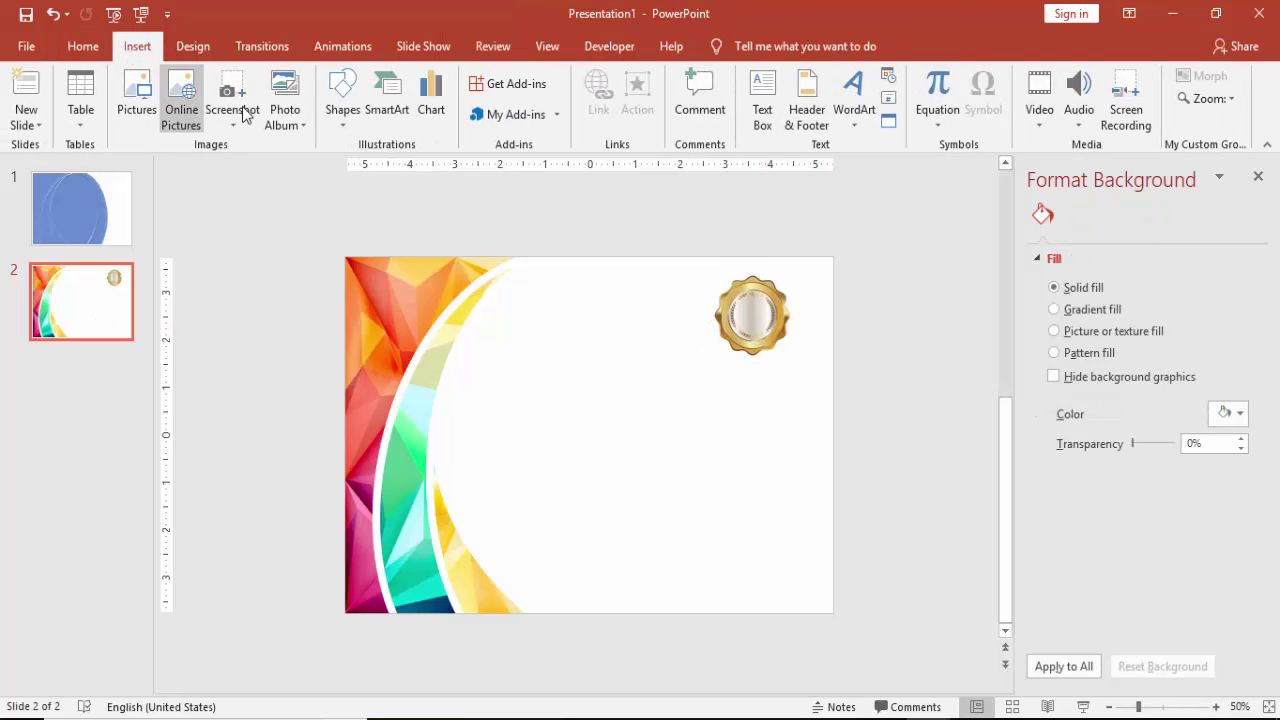
click(148, 118)
click(574, 437)
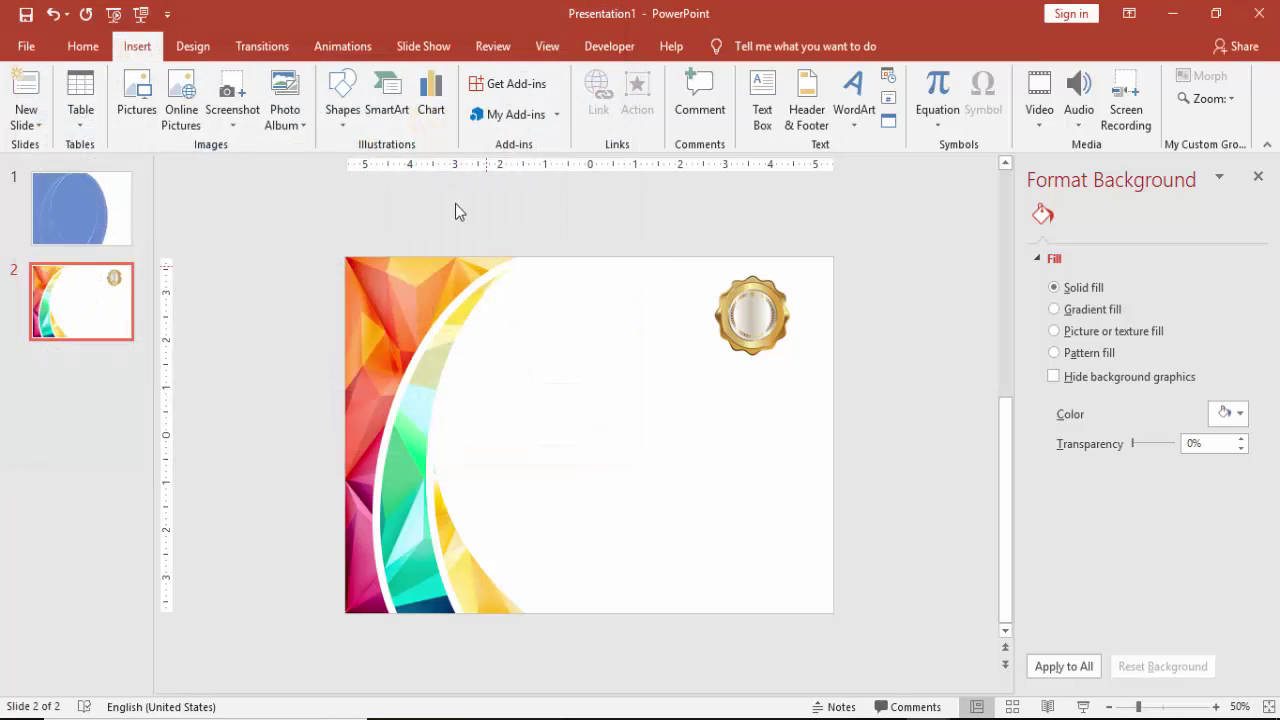
Draw a rectangle covering the whole slide, 7.5" high and 10.83" wide
click(342, 118)
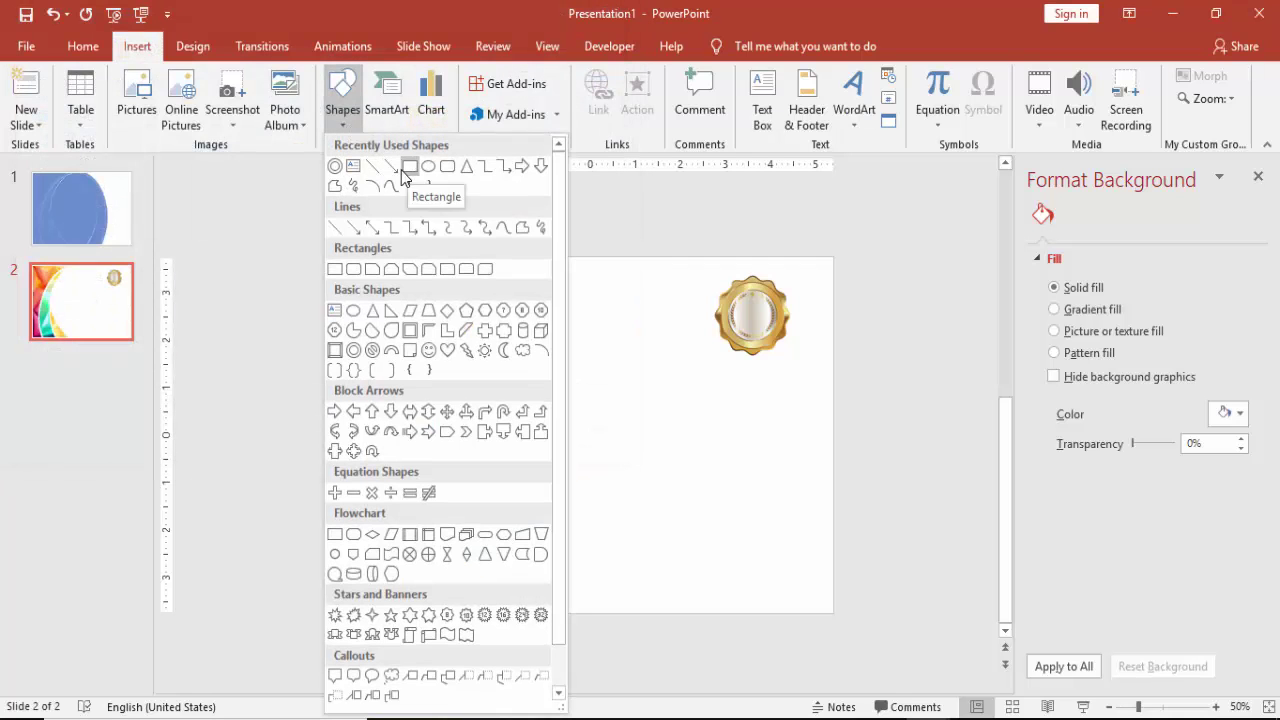
click(408, 167)
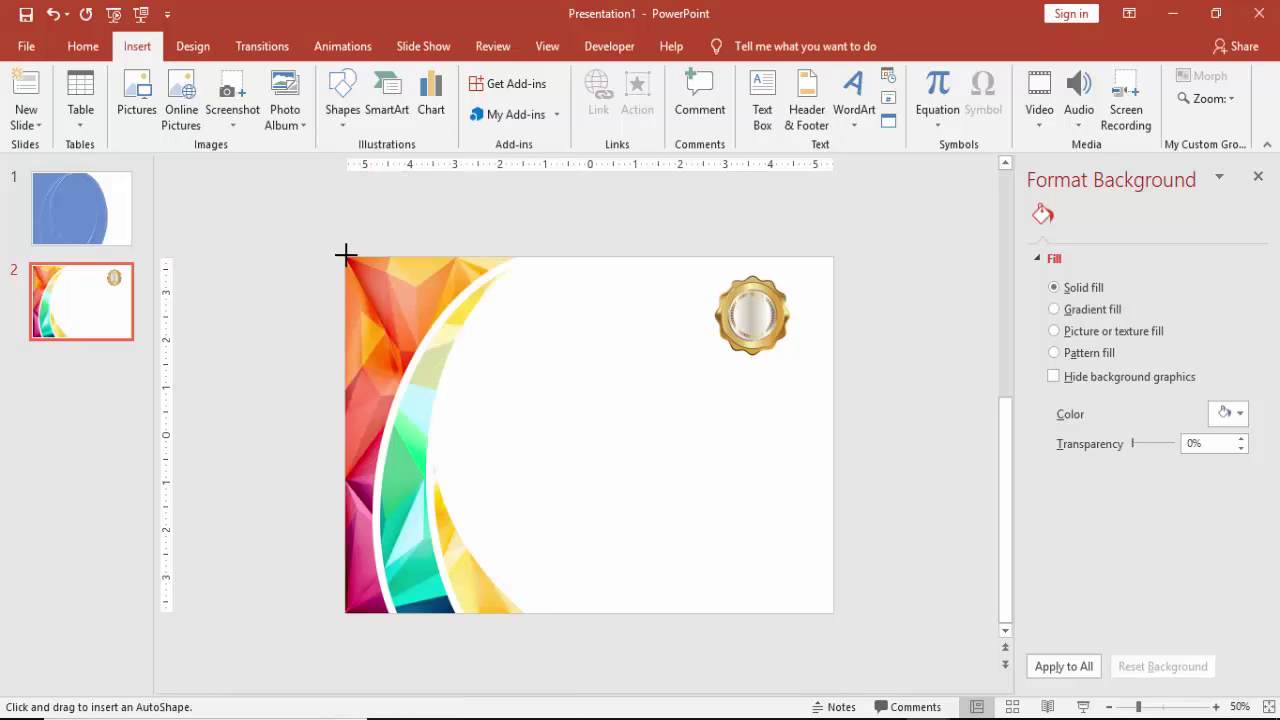
drag(354, 262, 834, 613)
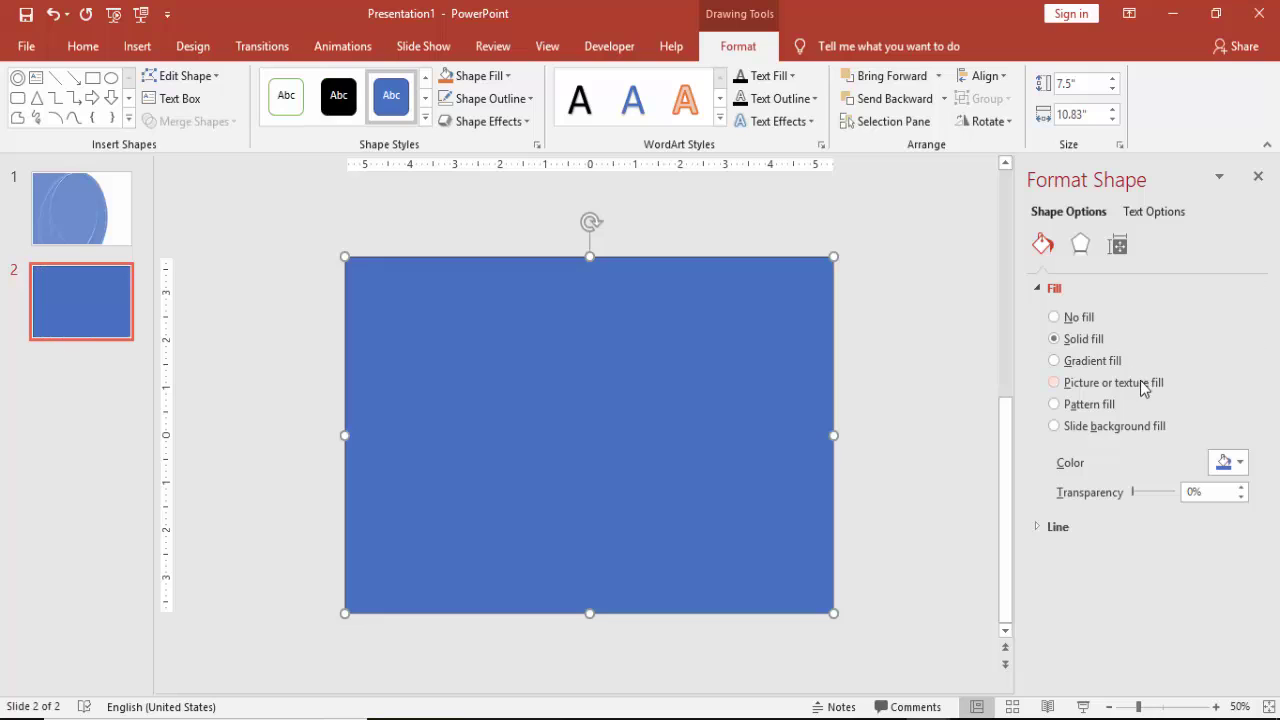
Fill the rectangle with the wavy-smooth-lines-pattern-background picture and remove its outline
click(1090, 387)
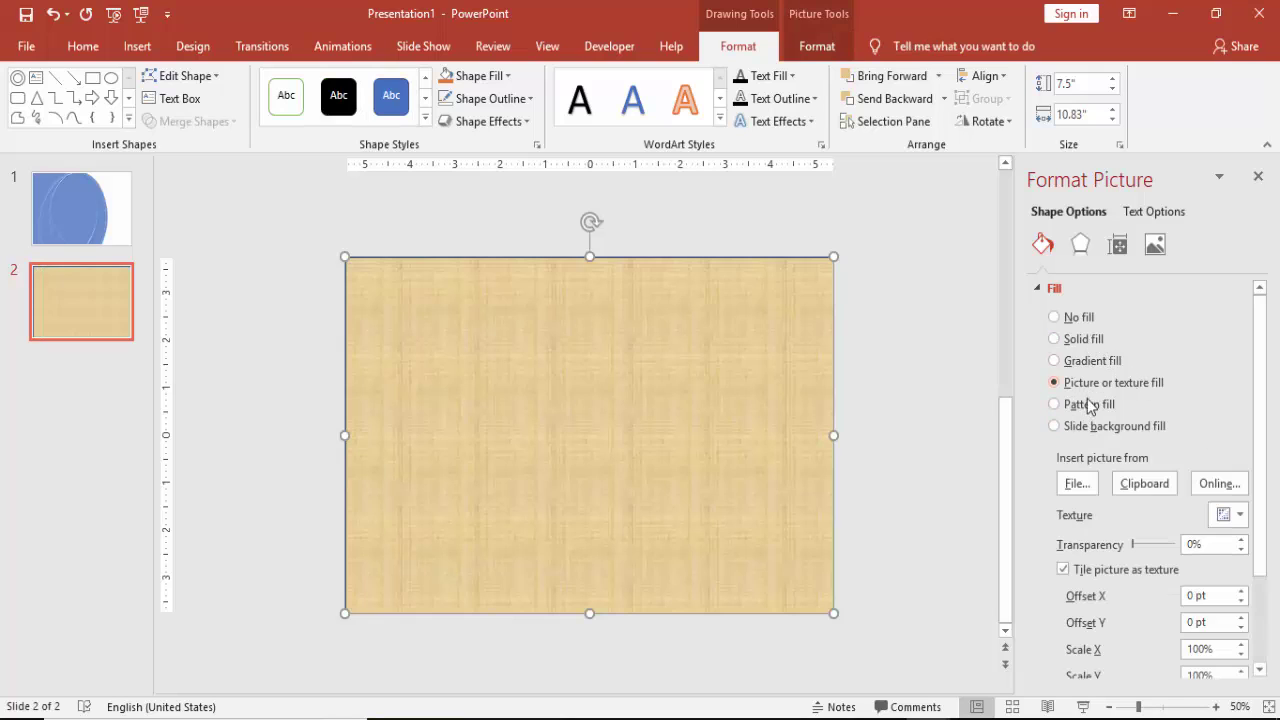
click(1080, 485)
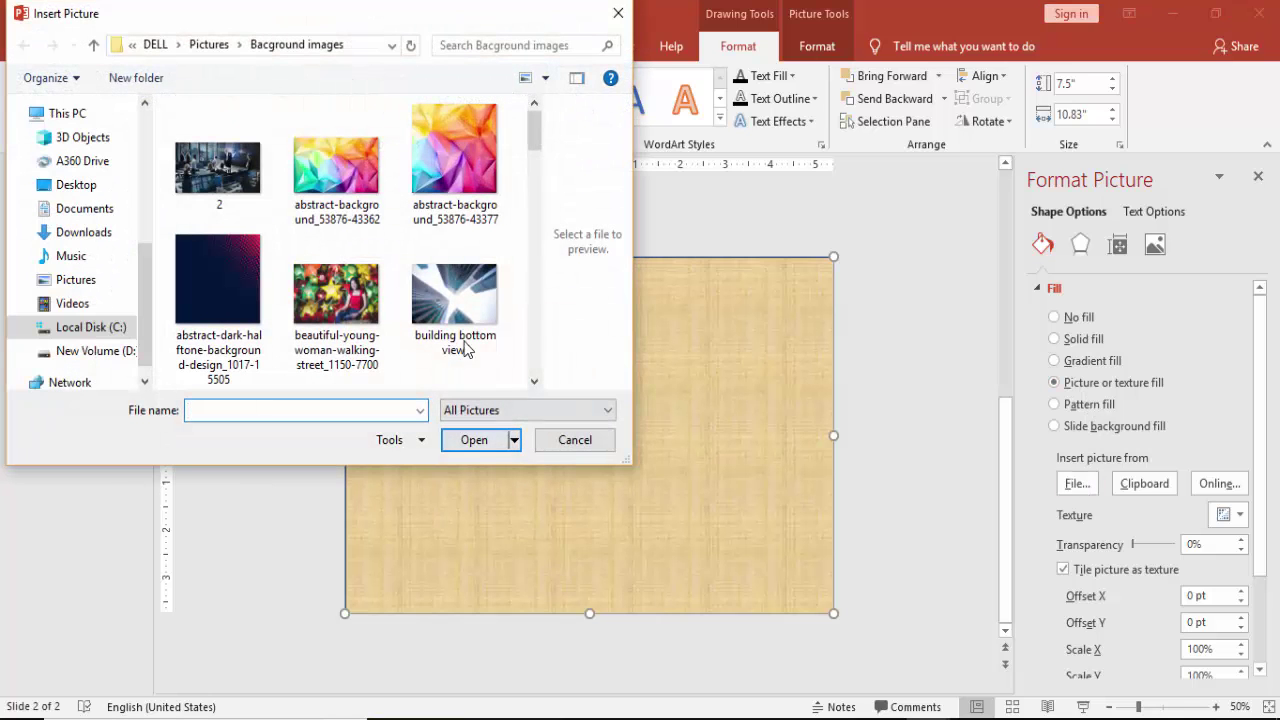
drag(535, 130, 535, 340)
click(218, 290)
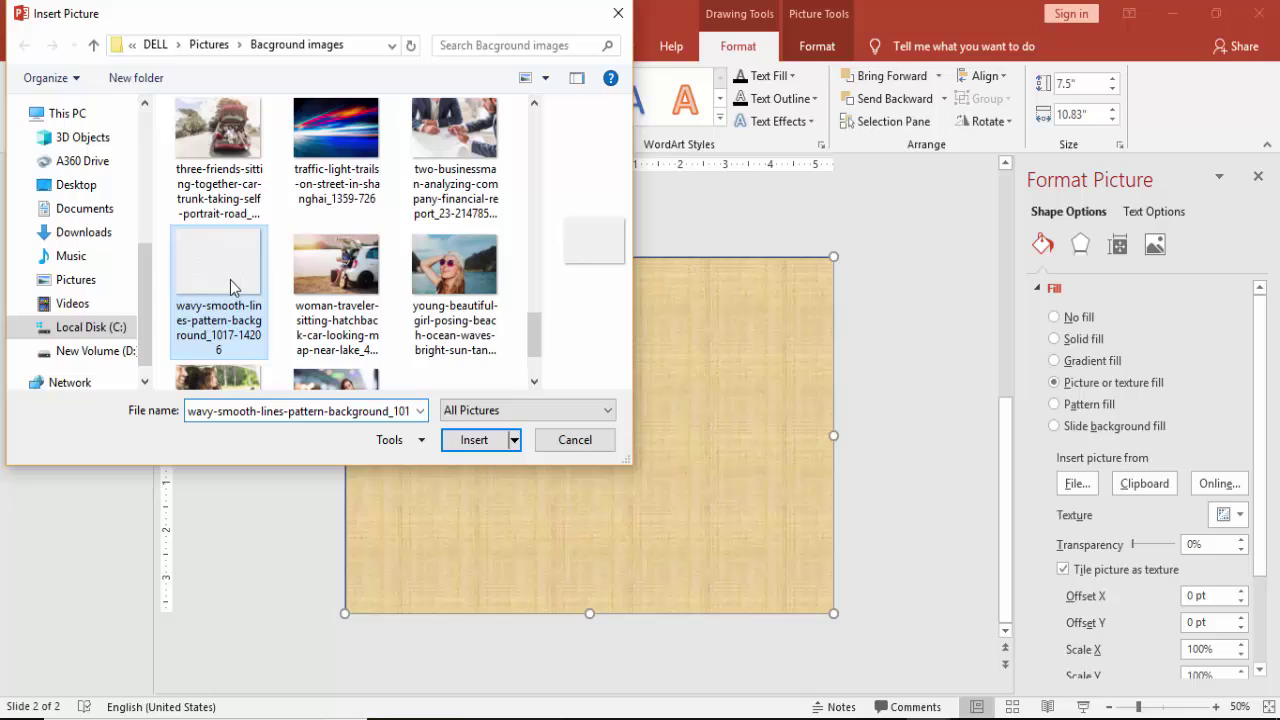
click(478, 448)
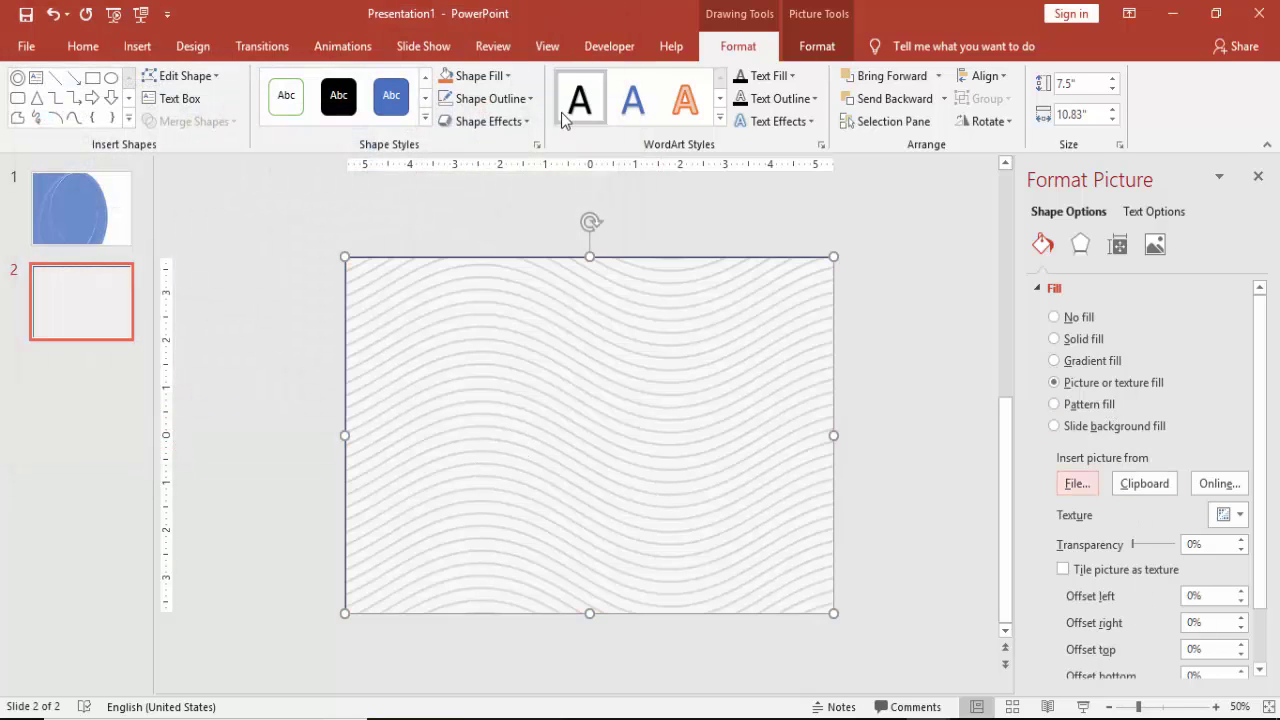
click(531, 103)
click(503, 274)
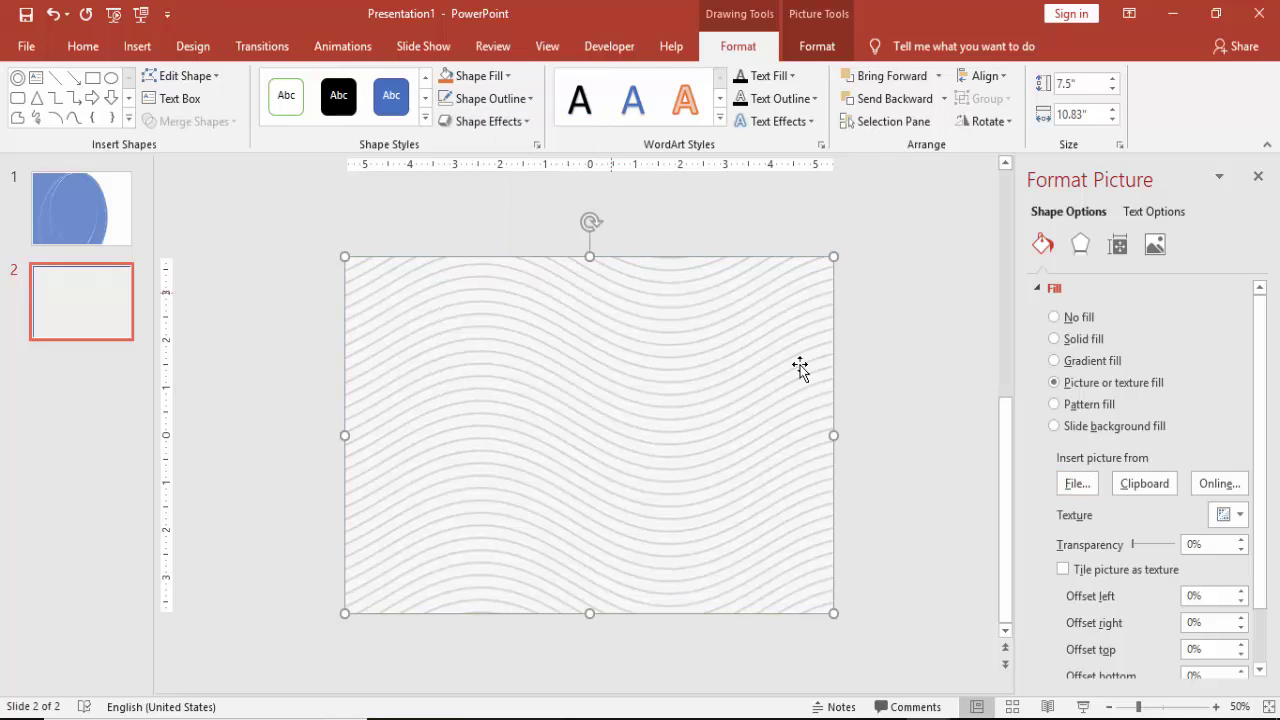
Set the wavy picture fill's transparency to 78% and send the rectangle to the back
drag(1137, 545, 1166, 546)
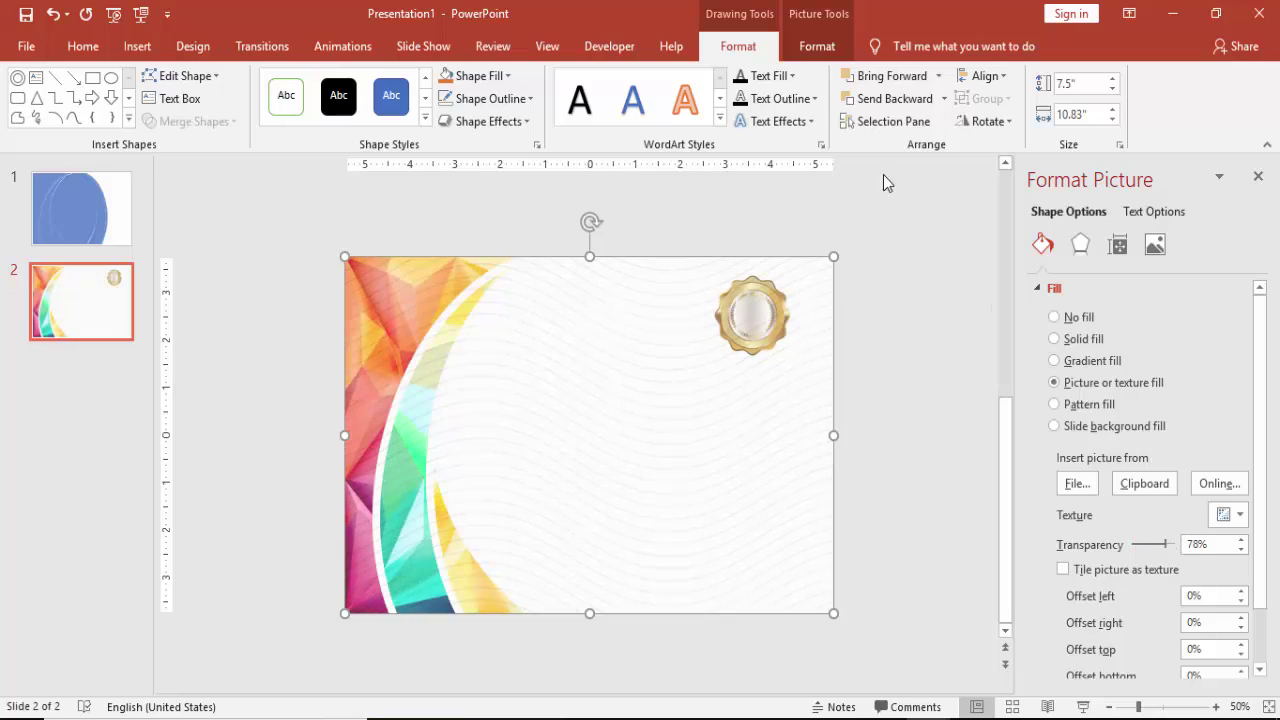
click(944, 98)
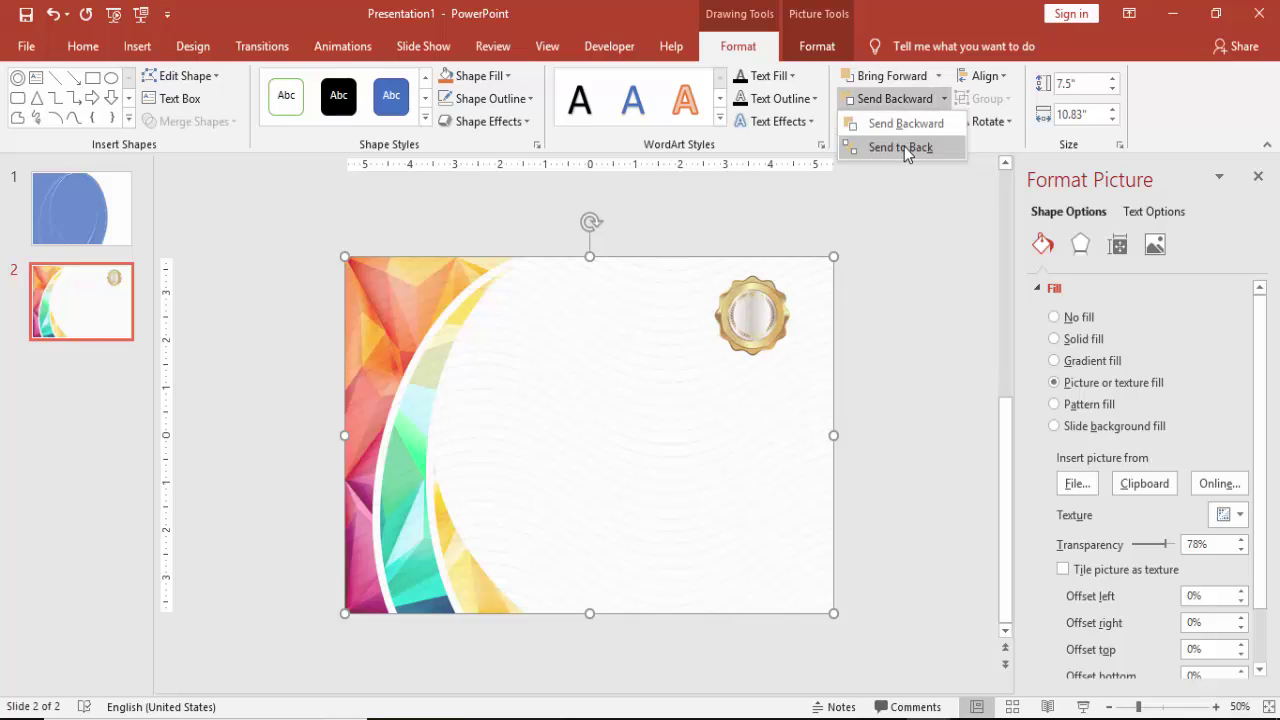
click(904, 146)
click(908, 274)
Raise the transparency of the wavy background rectangle's fill to 90%
click(686, 378)
click(1050, 245)
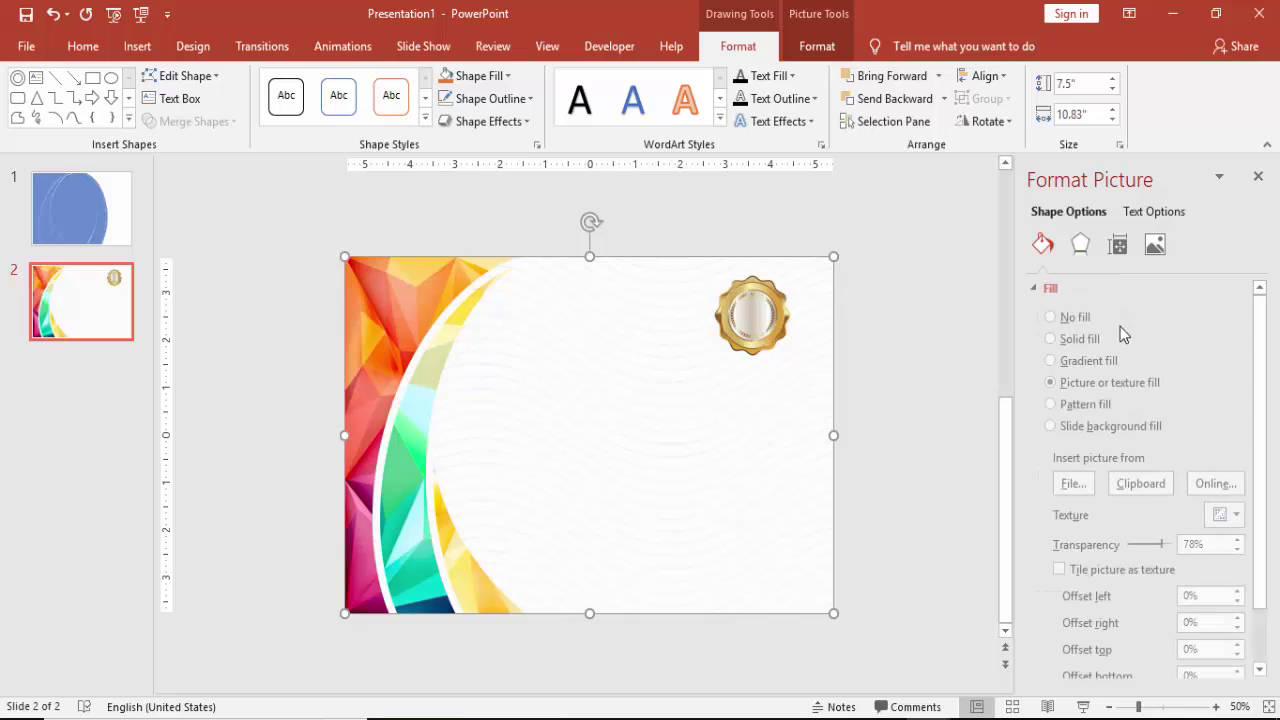
click(1241, 540)
click(1241, 540)
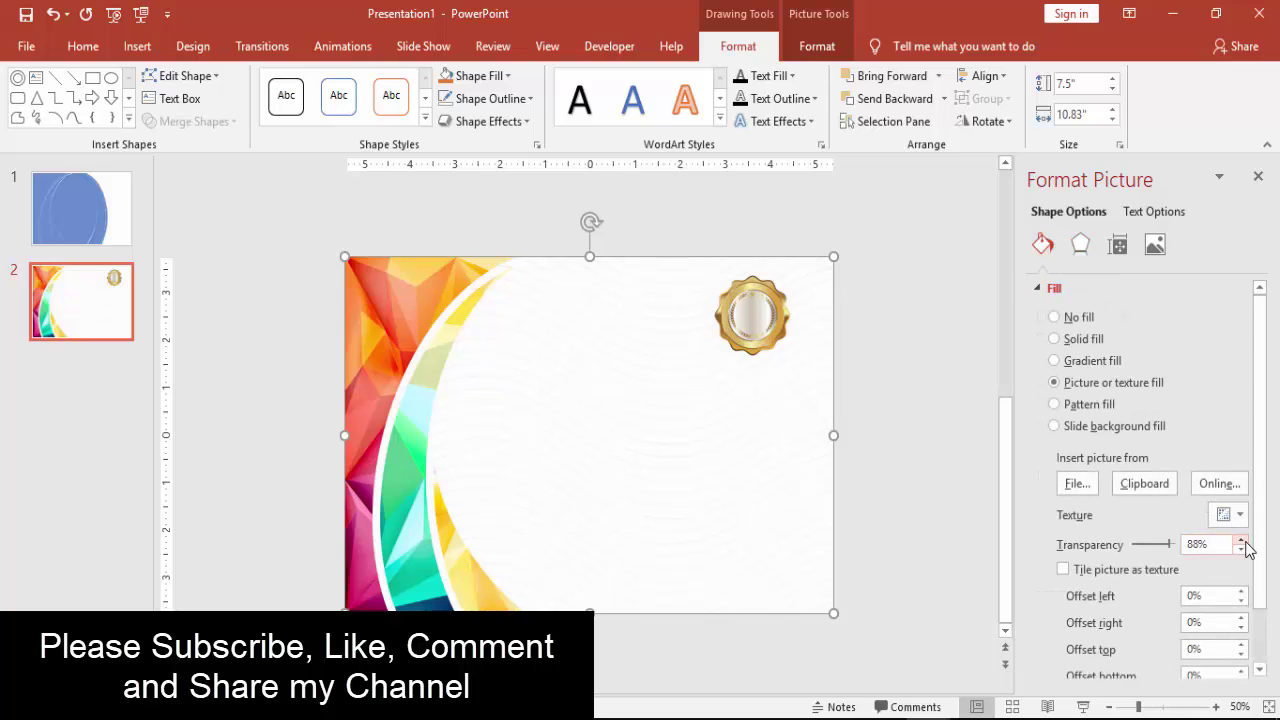
click(1241, 540)
click(1241, 540)
click(862, 352)
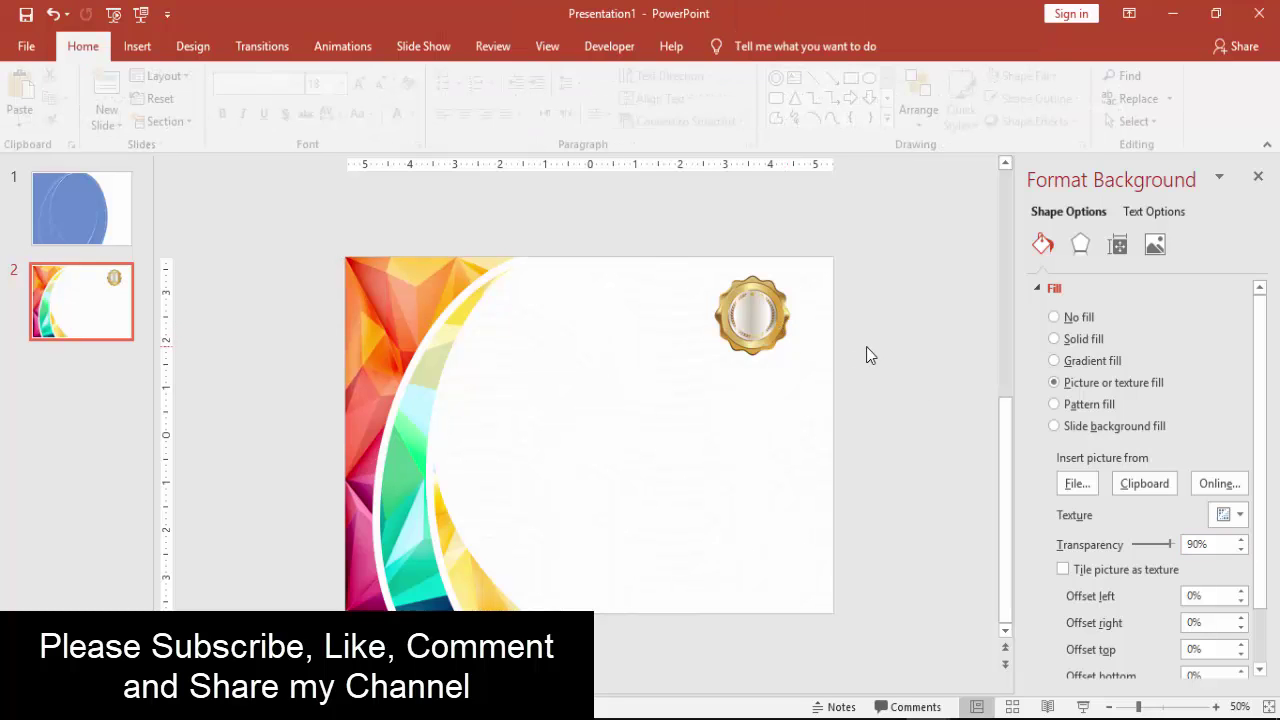
Cut all the design objects from slide 2 and switch to Slide Master view
drag(278, 222, 905, 650)
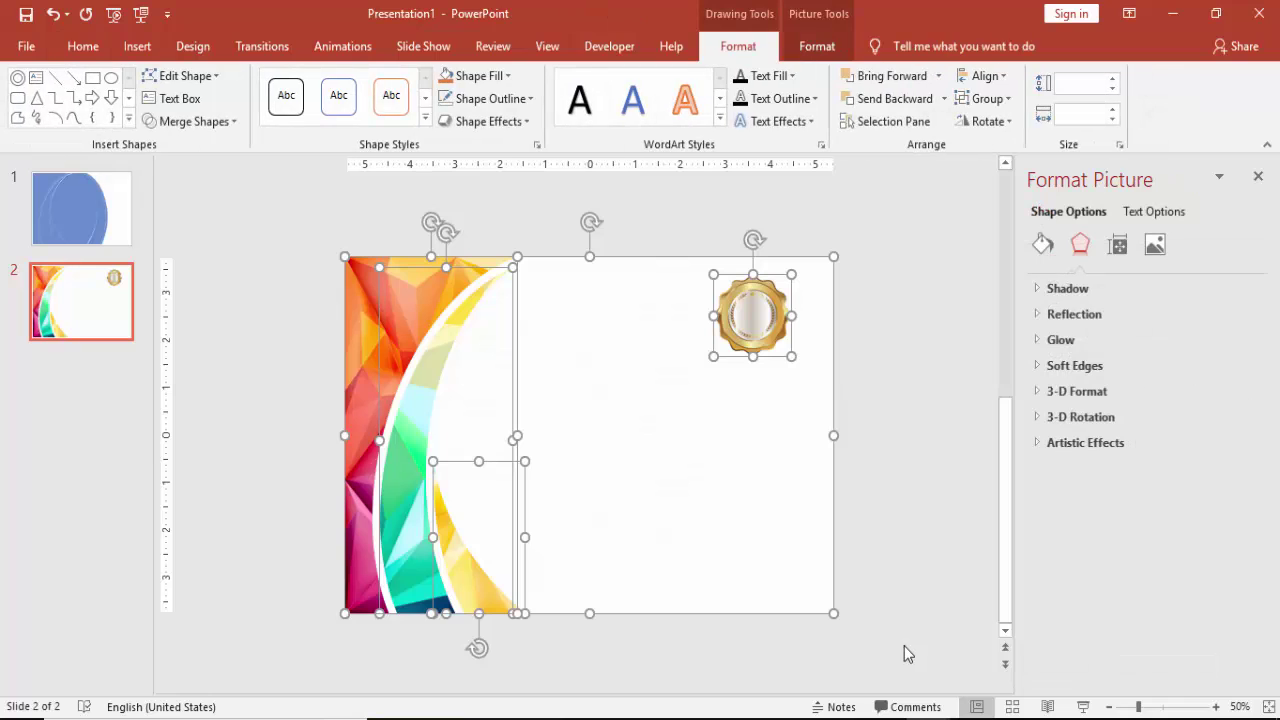
key(Delete)
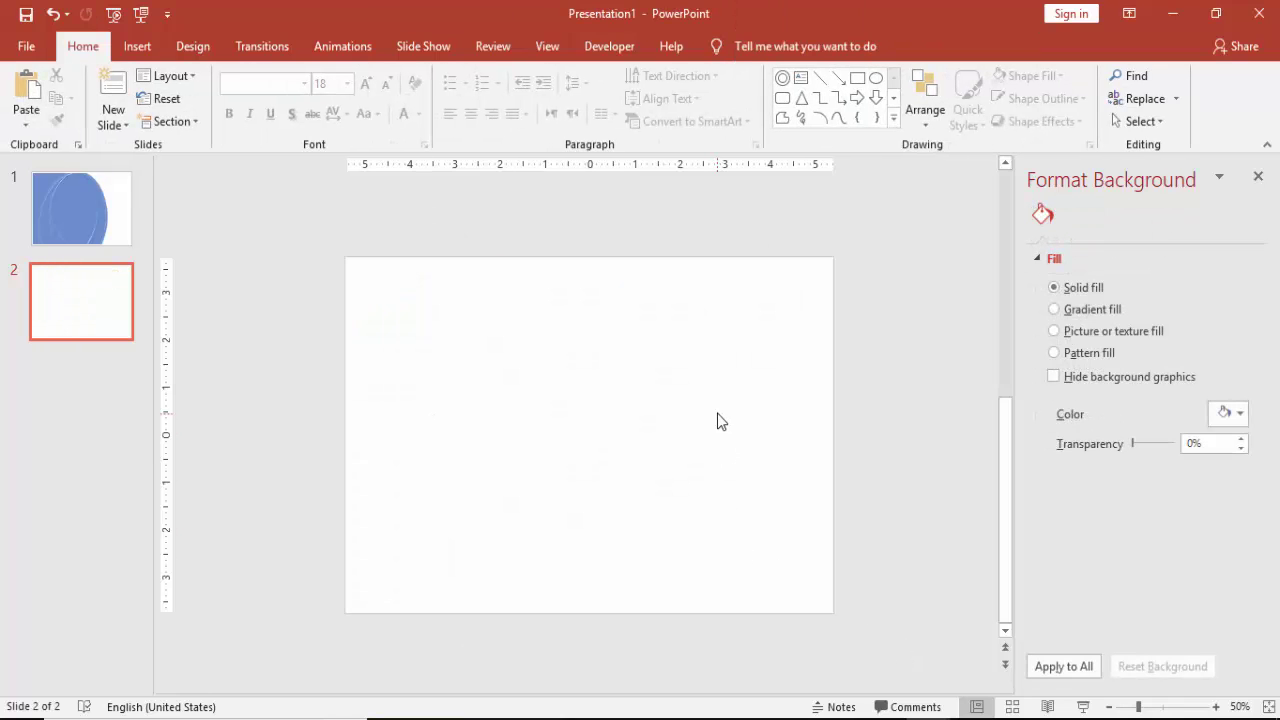
click(548, 47)
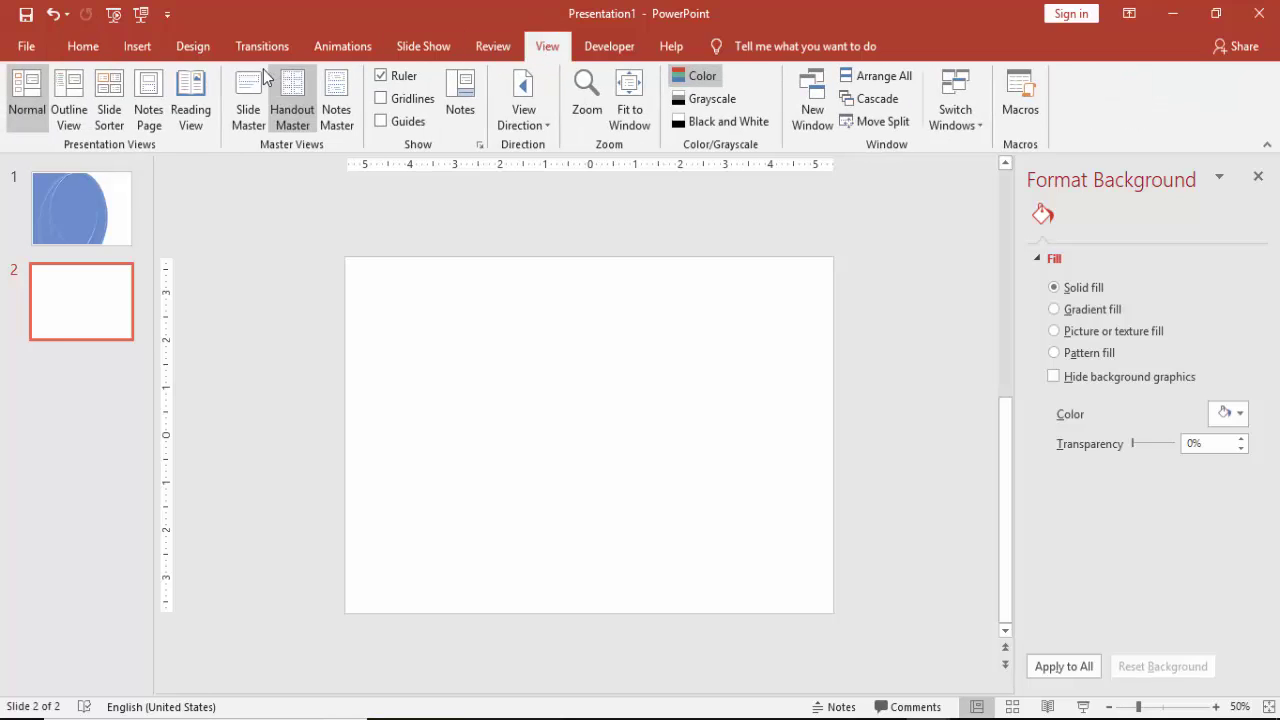
click(250, 100)
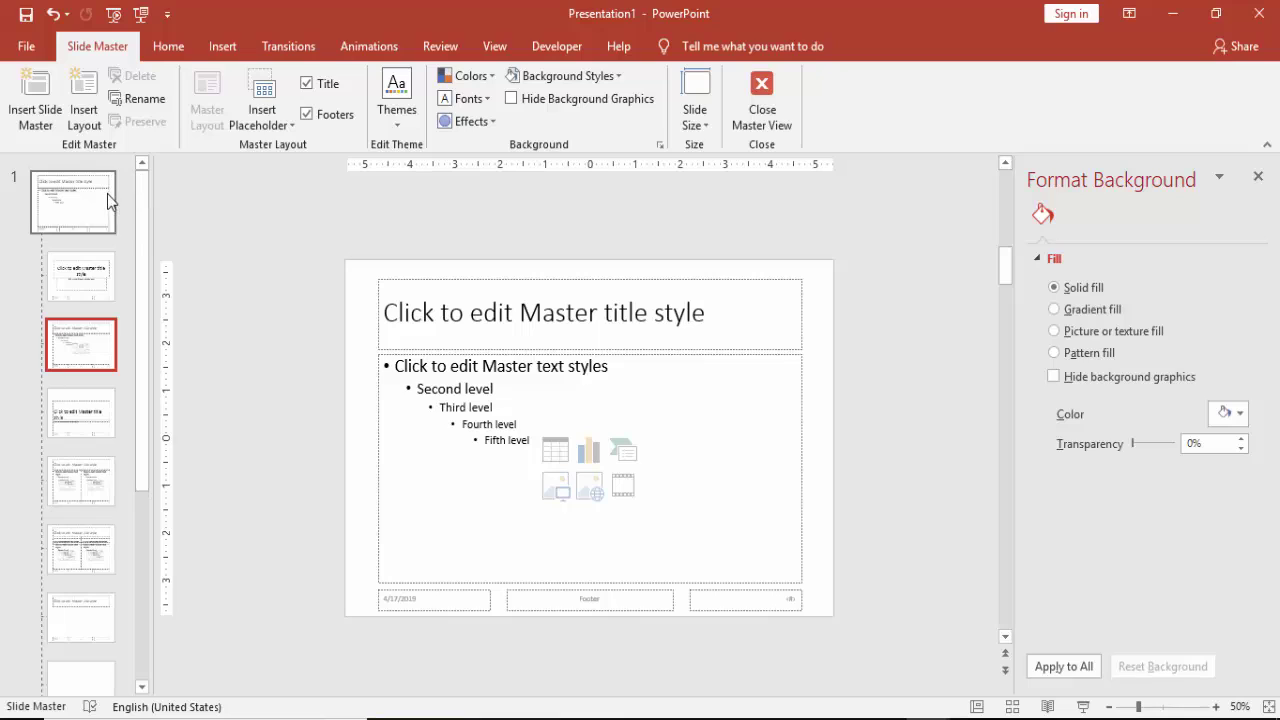
Delete the title, subtitle, date, footer and slide number placeholders from the first layout under the master
click(93, 272)
click(523, 314)
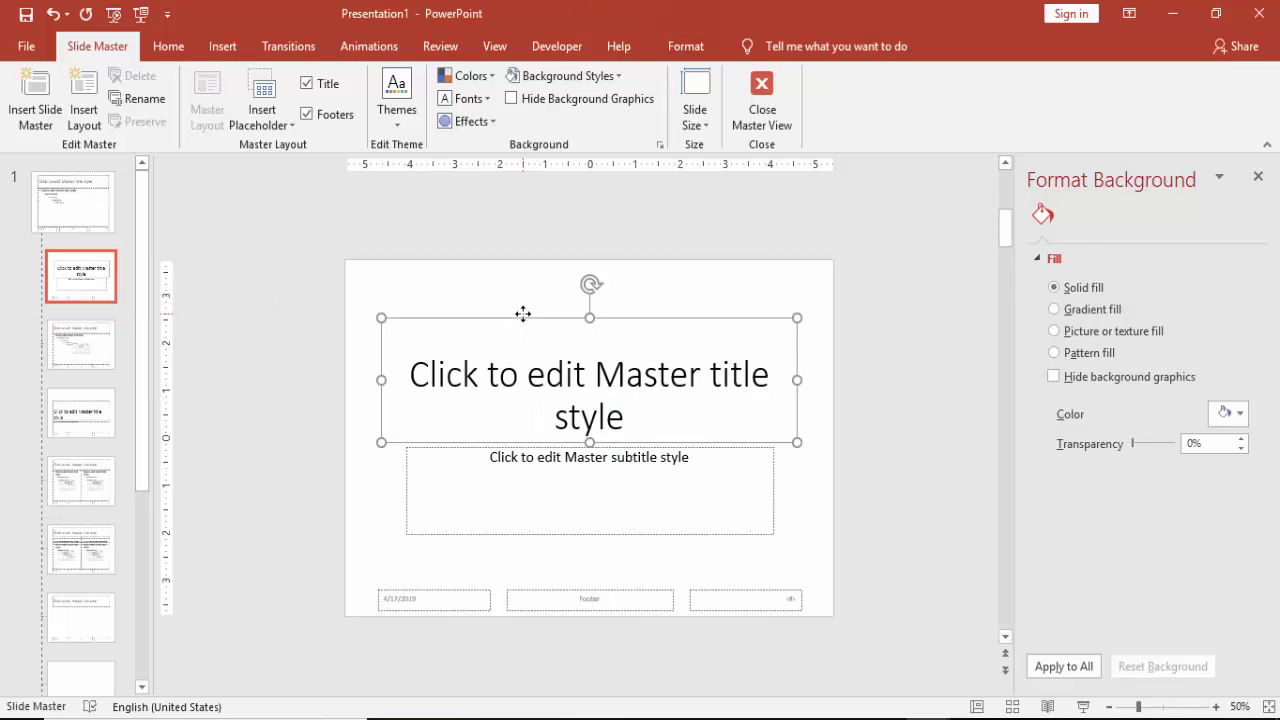
key(Delete)
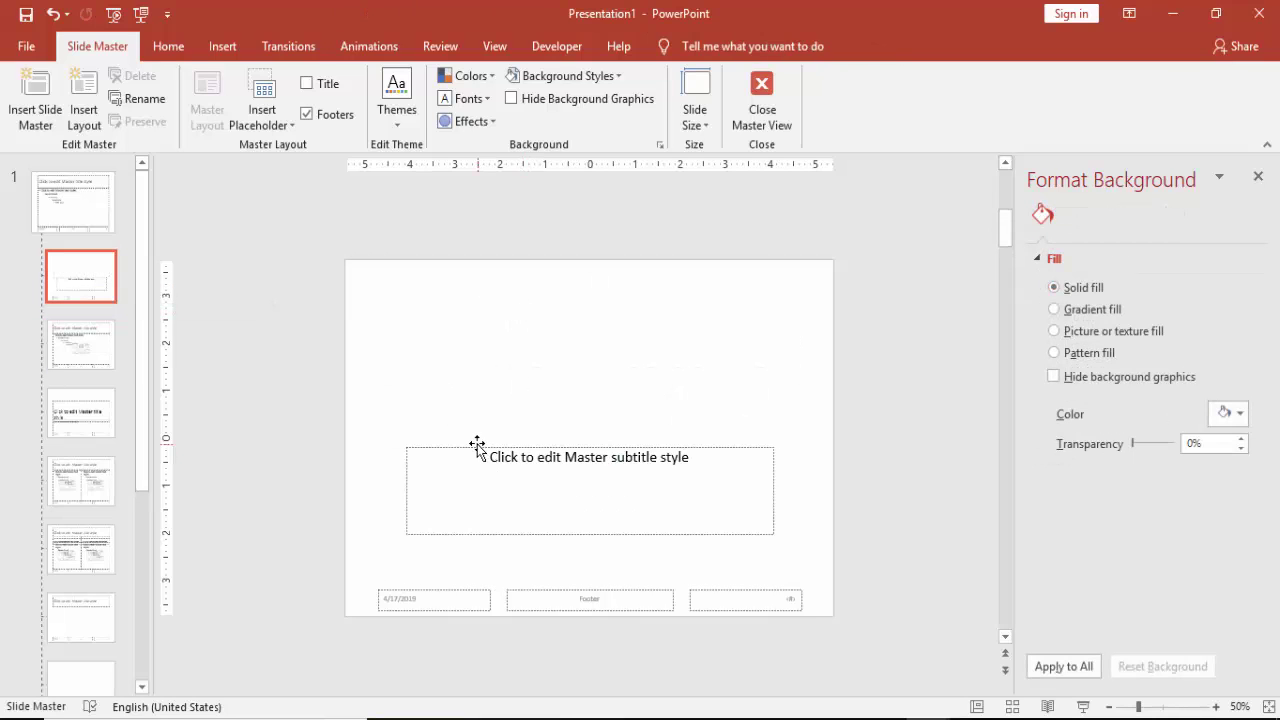
click(477, 445)
key(Delete)
drag(340, 568, 849, 655)
key(Delete)
Paste the cut design objects into the emptied first layout using the destination theme
right_click(476, 371)
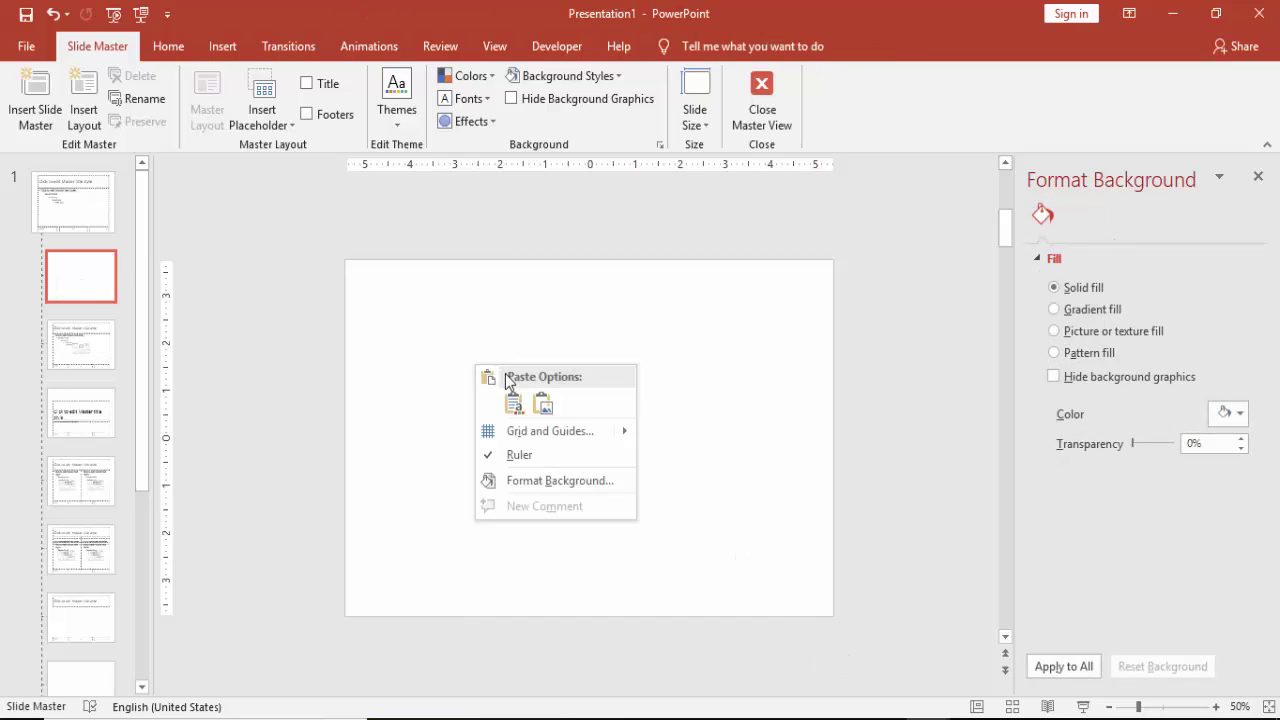
click(543, 404)
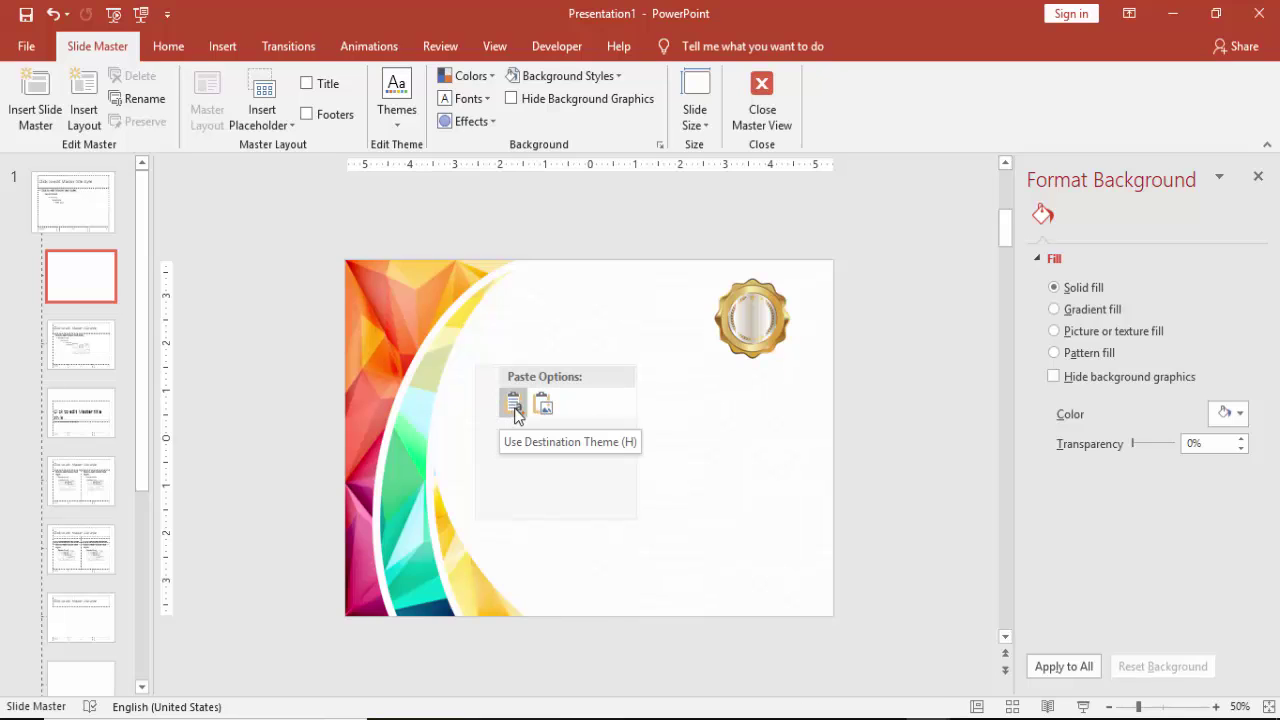
click(514, 404)
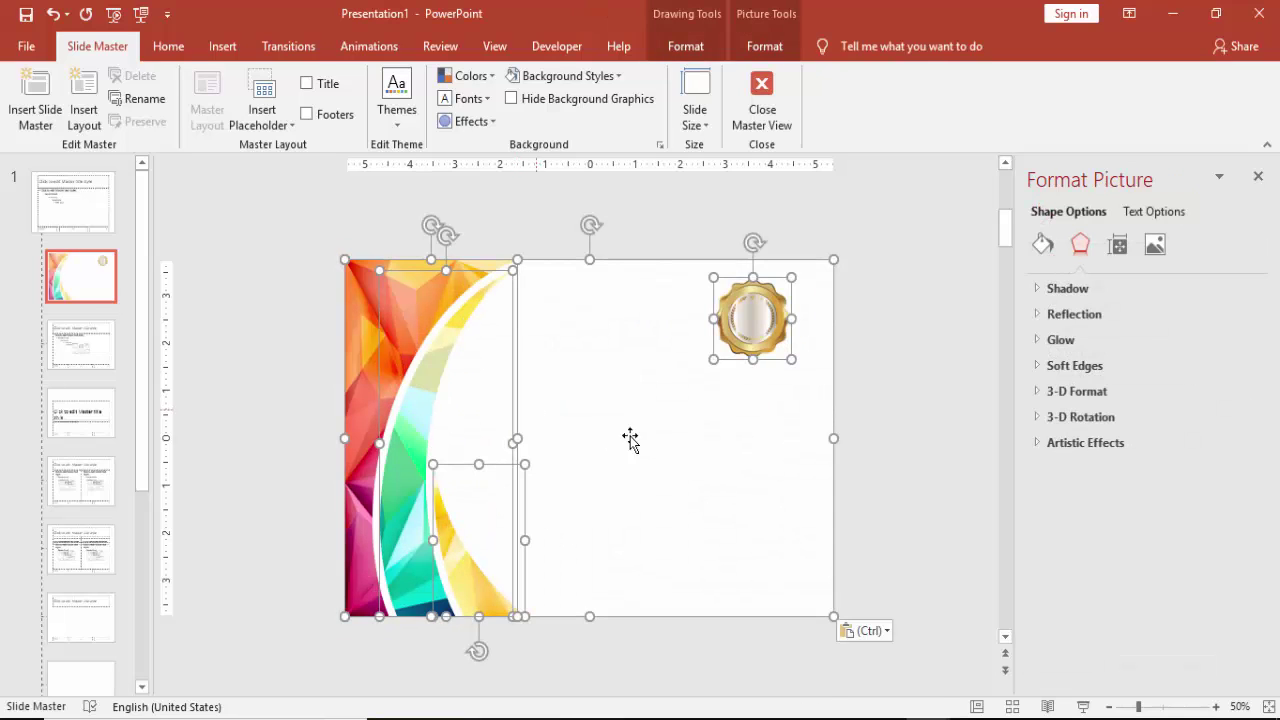
click(866, 440)
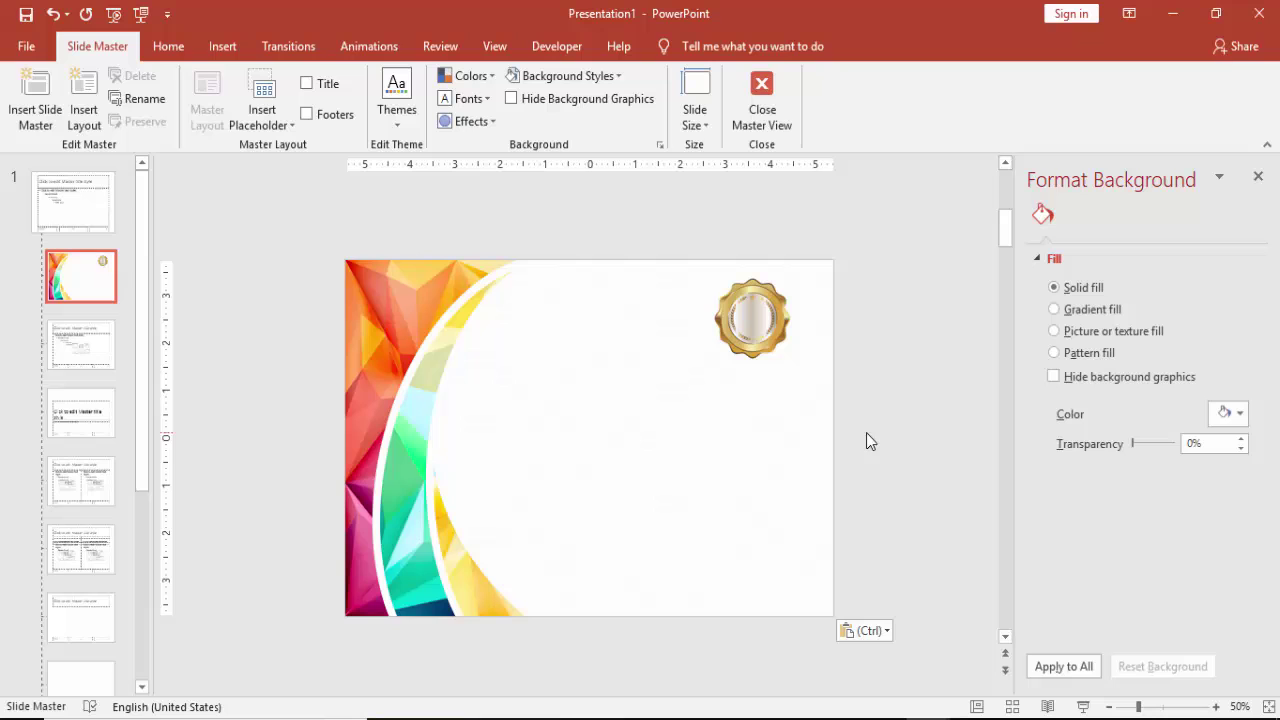
Close the master view and apply the Title Slide layout to slide 2
click(774, 96)
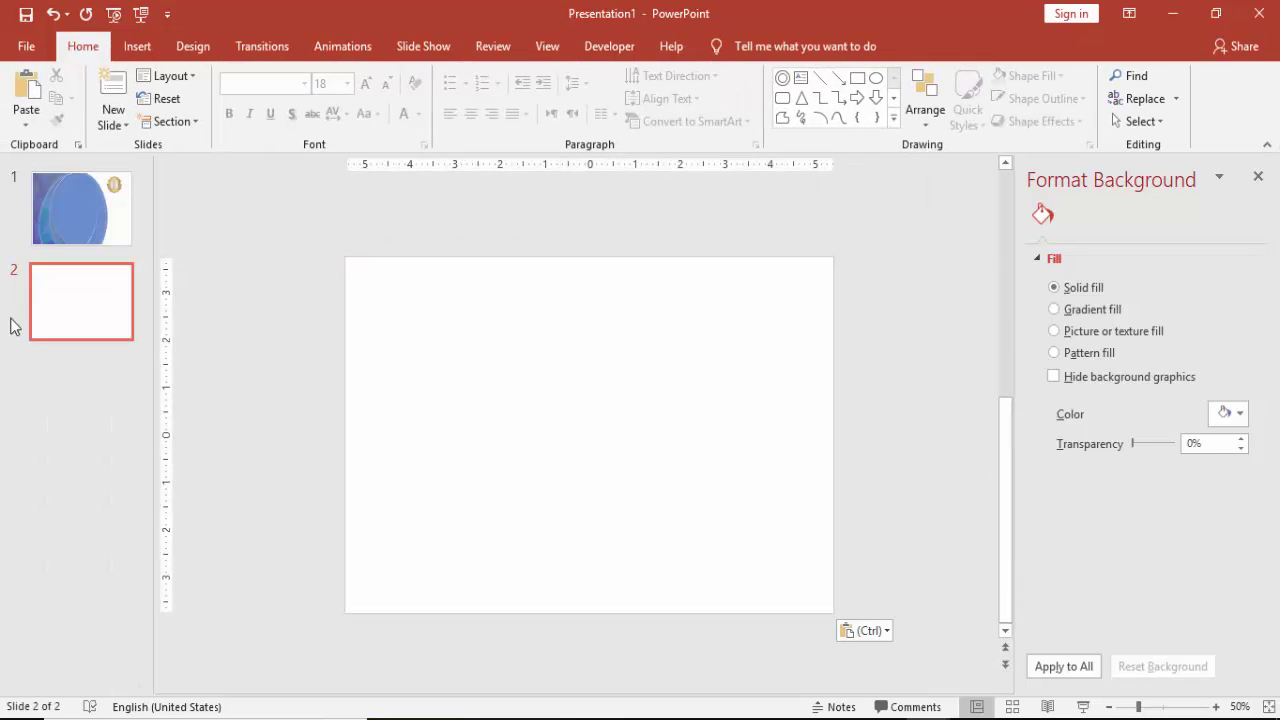
click(183, 78)
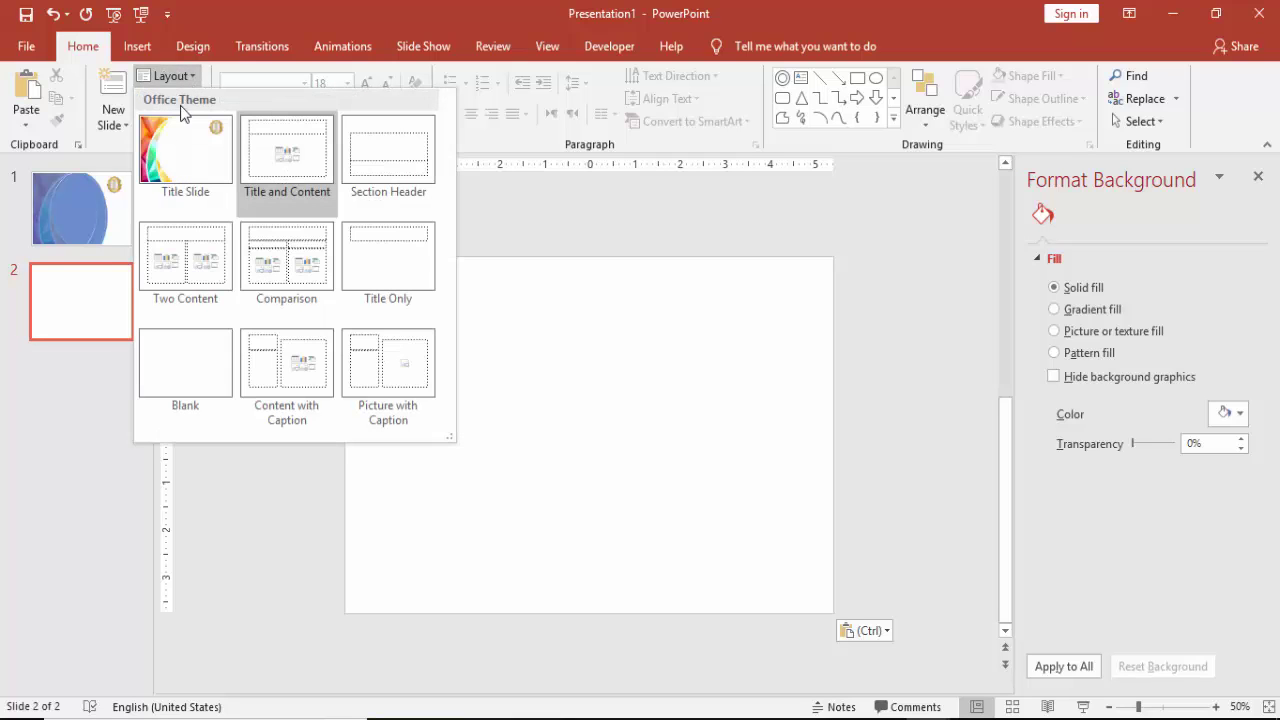
click(183, 160)
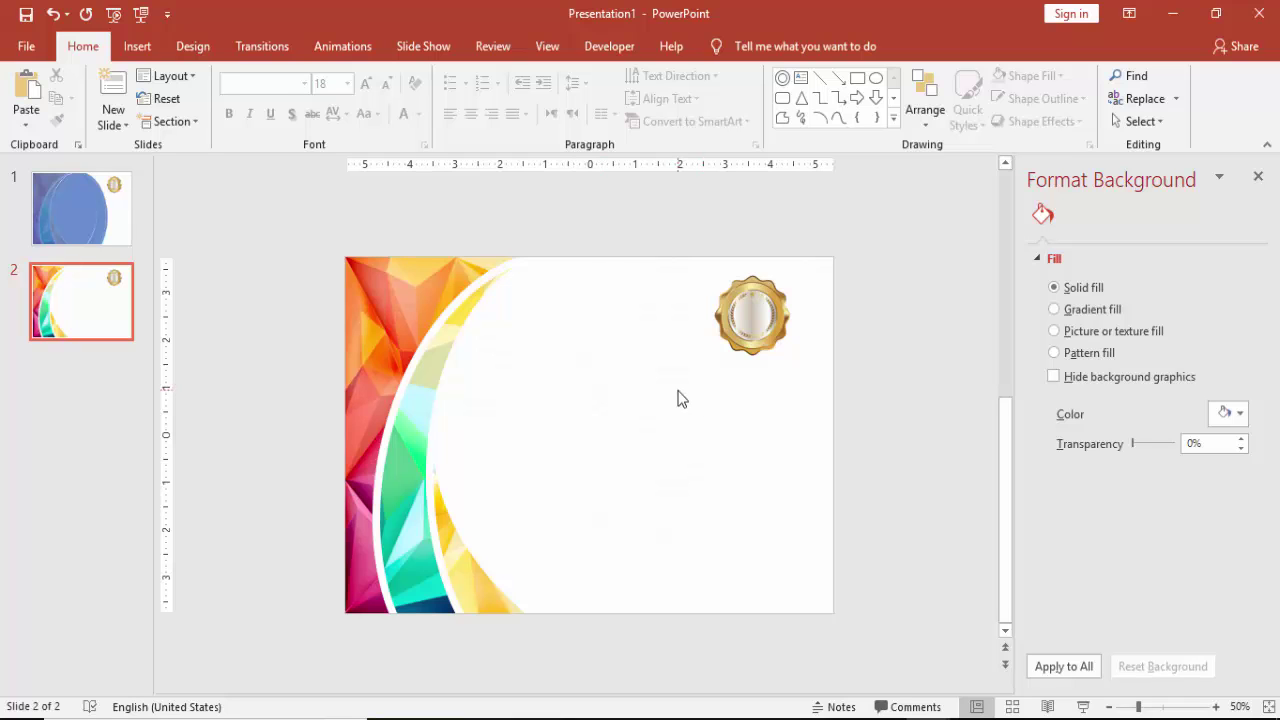
Add a text box about 3.3 in wide reading "Certificate" near the top of slide 2, beside the gold badge
click(136, 46)
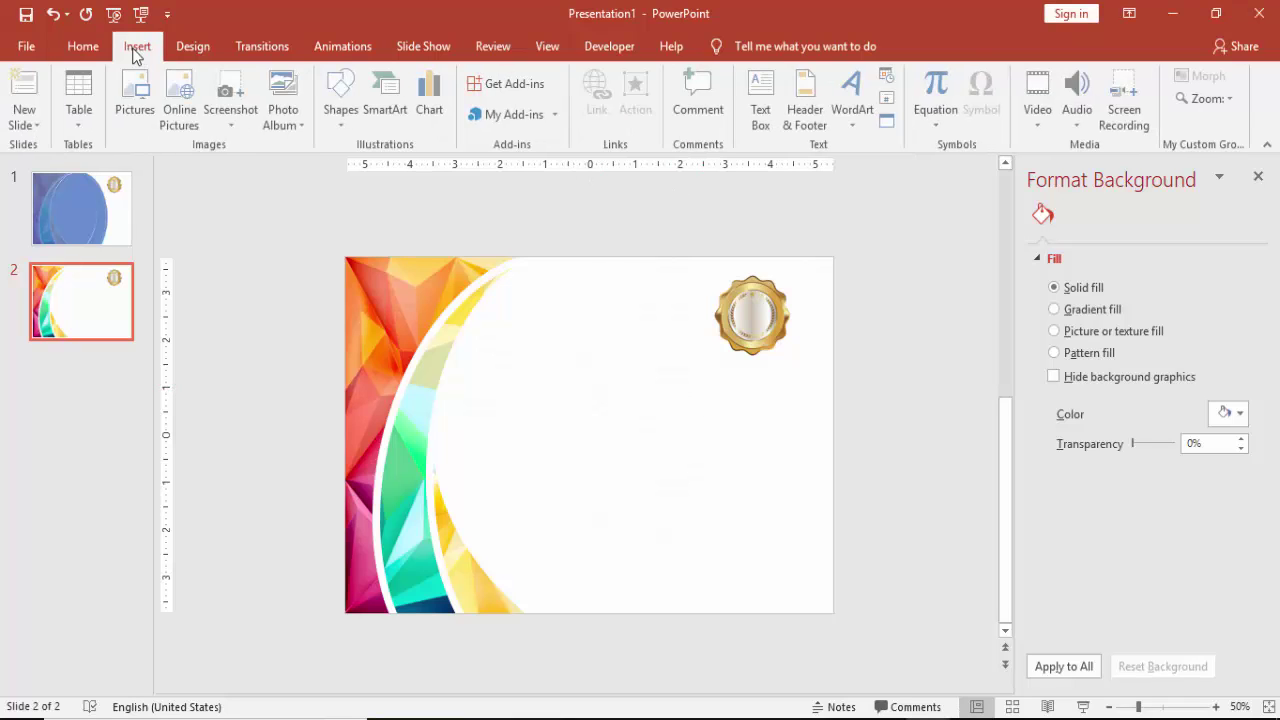
click(760, 100)
drag(526, 304, 677, 371)
text(Certificate)
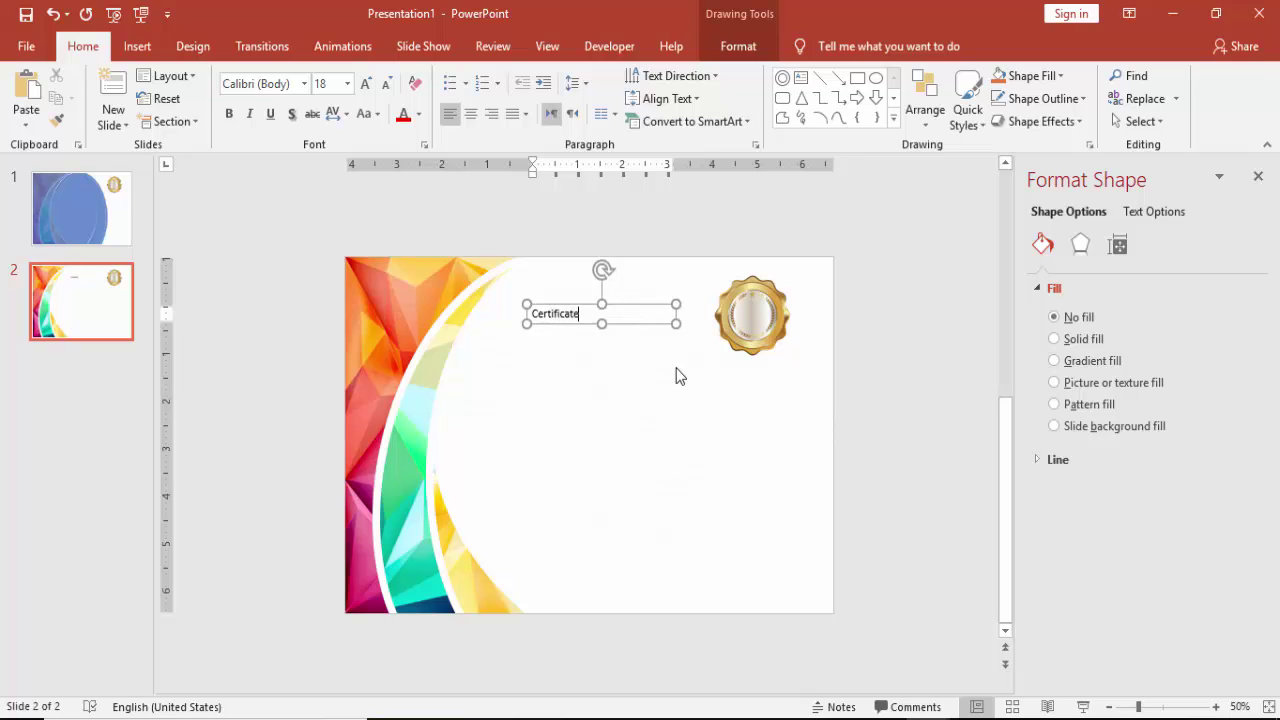
click(644, 302)
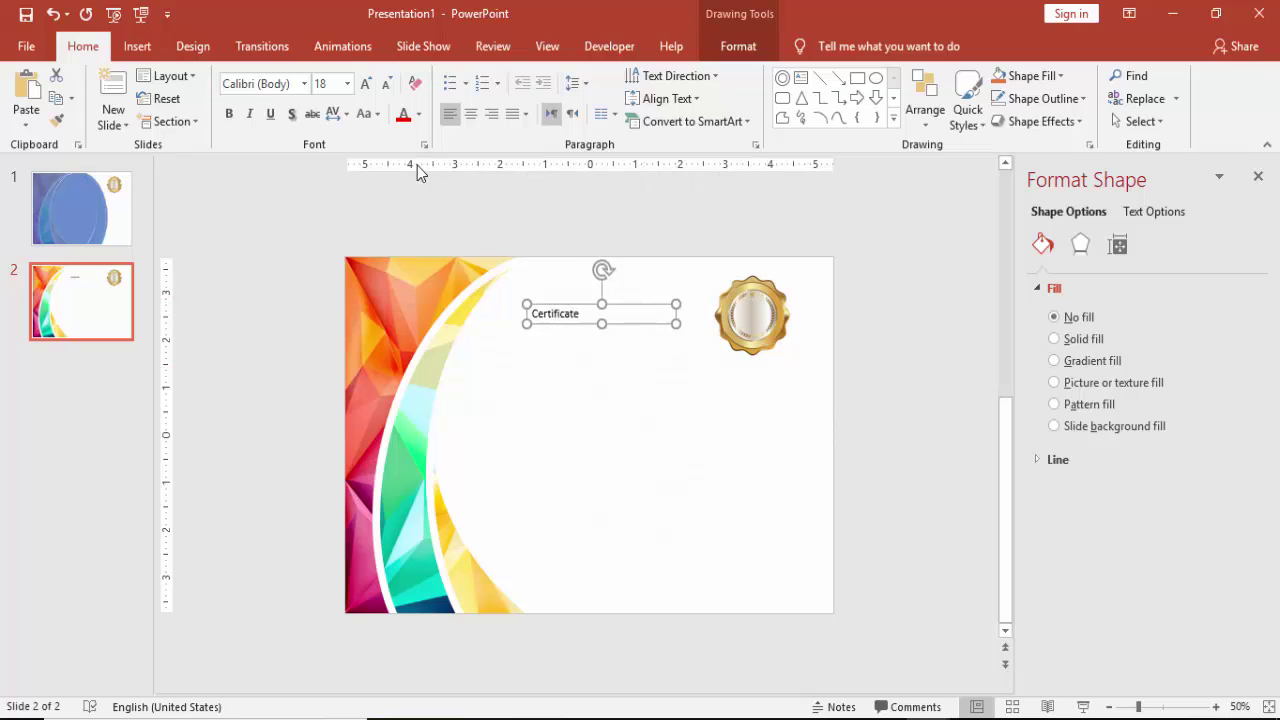
Format the "Certificate" text in the Edwardian Script font and enlarge it to 66 pt
click(293, 80)
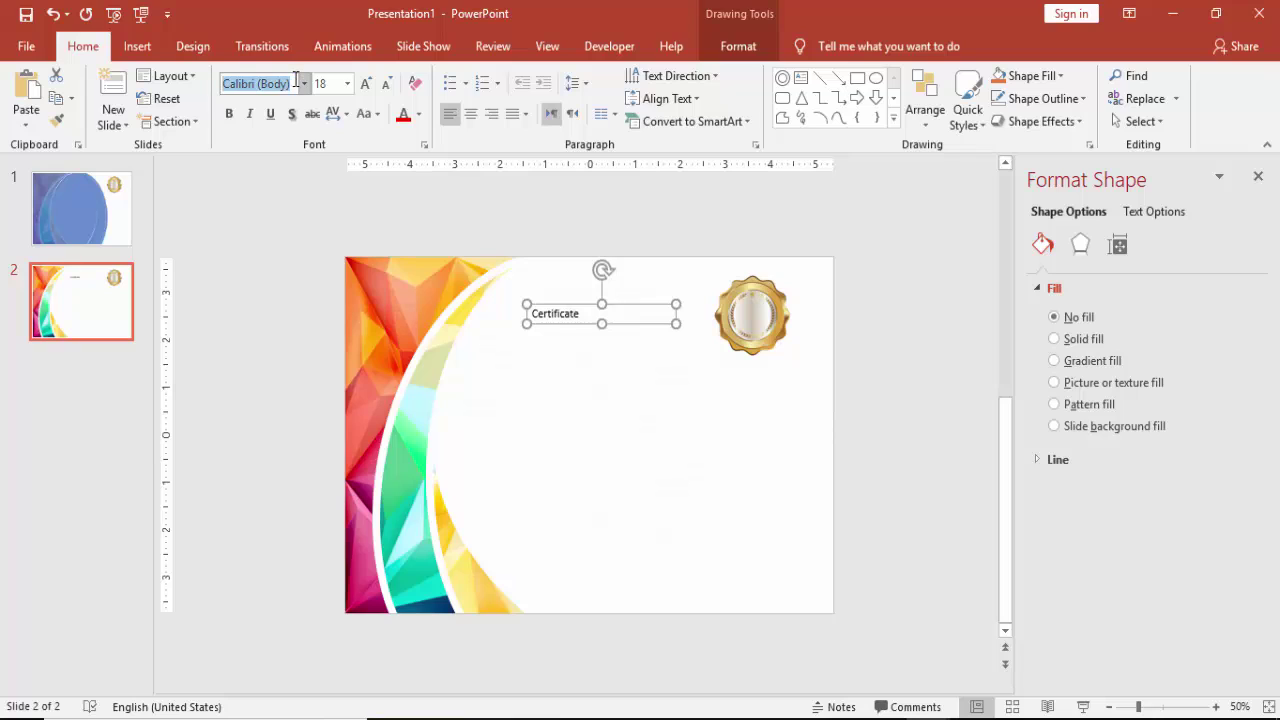
text(Edwardian Scri)
key(Return)
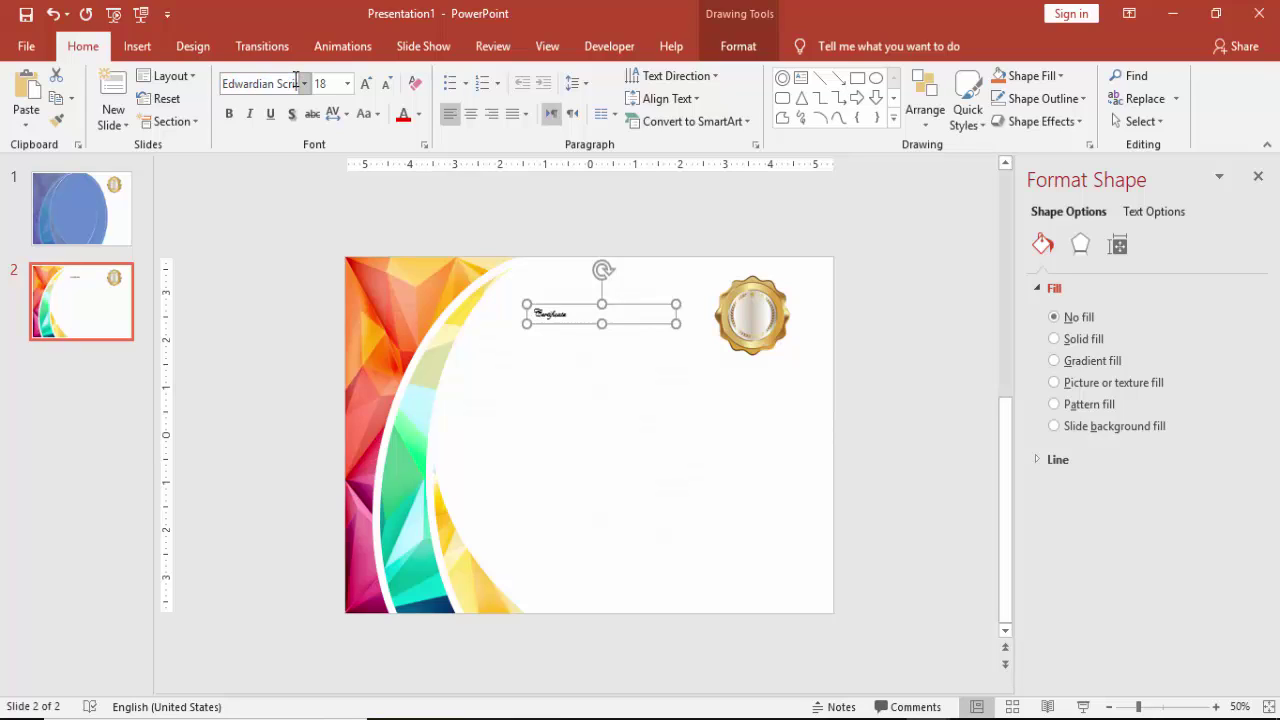
click(366, 83)
click(366, 83)
click(366, 83)
click(366, 83)
click(366, 83)
click(366, 83)
click(366, 83)
click(366, 83)
click(366, 88)
click(366, 88)
click(366, 88)
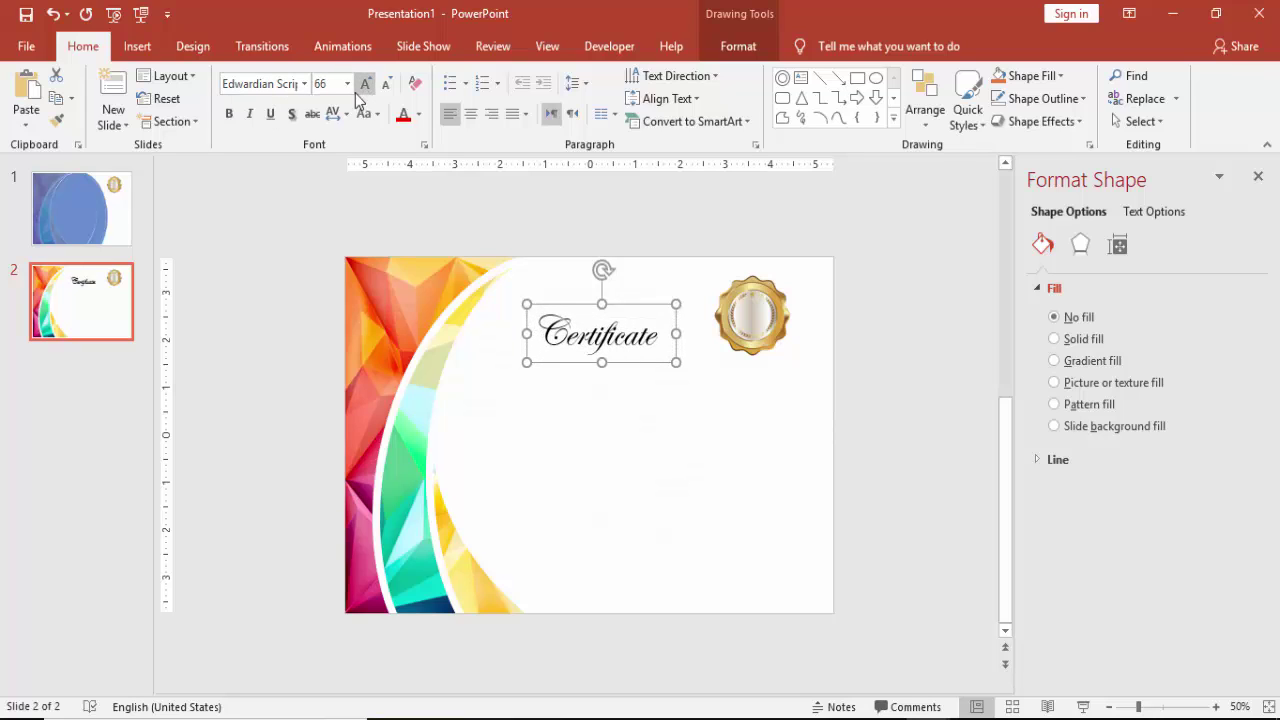
Make the "Certificate" heading bold at 80 pt and widen its text box so the word fits on one line
click(229, 116)
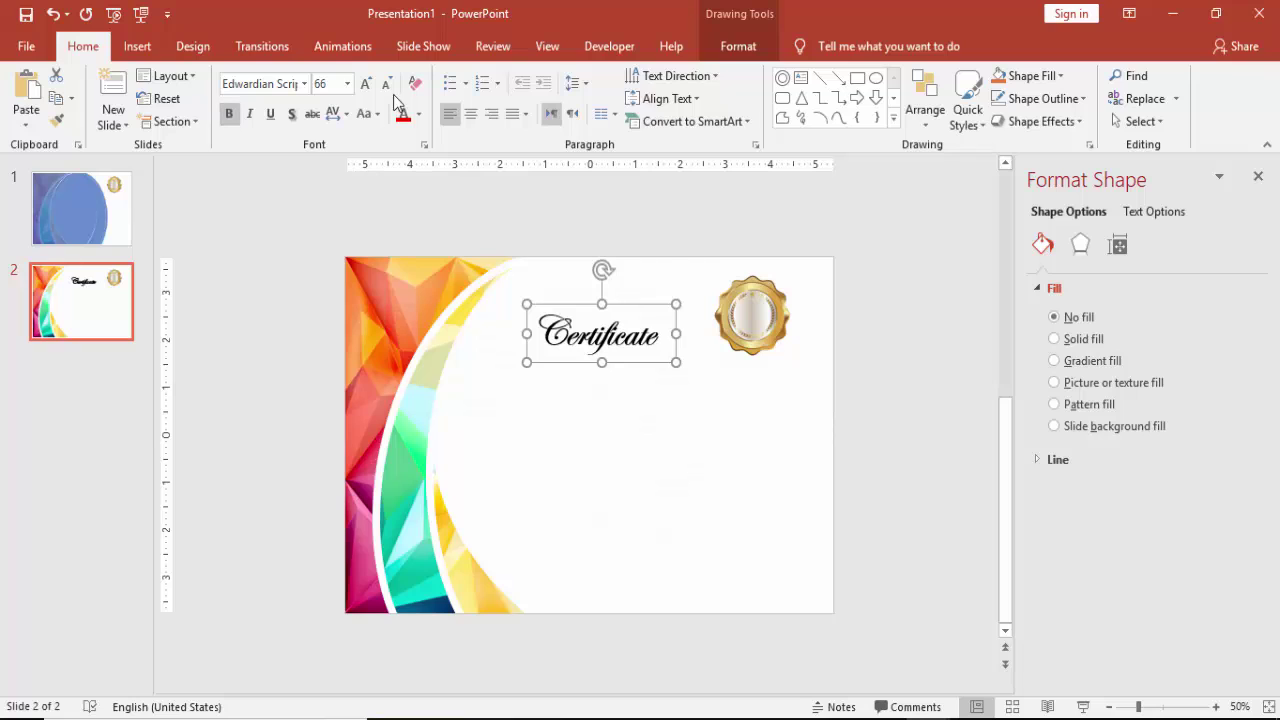
click(364, 84)
click(364, 84)
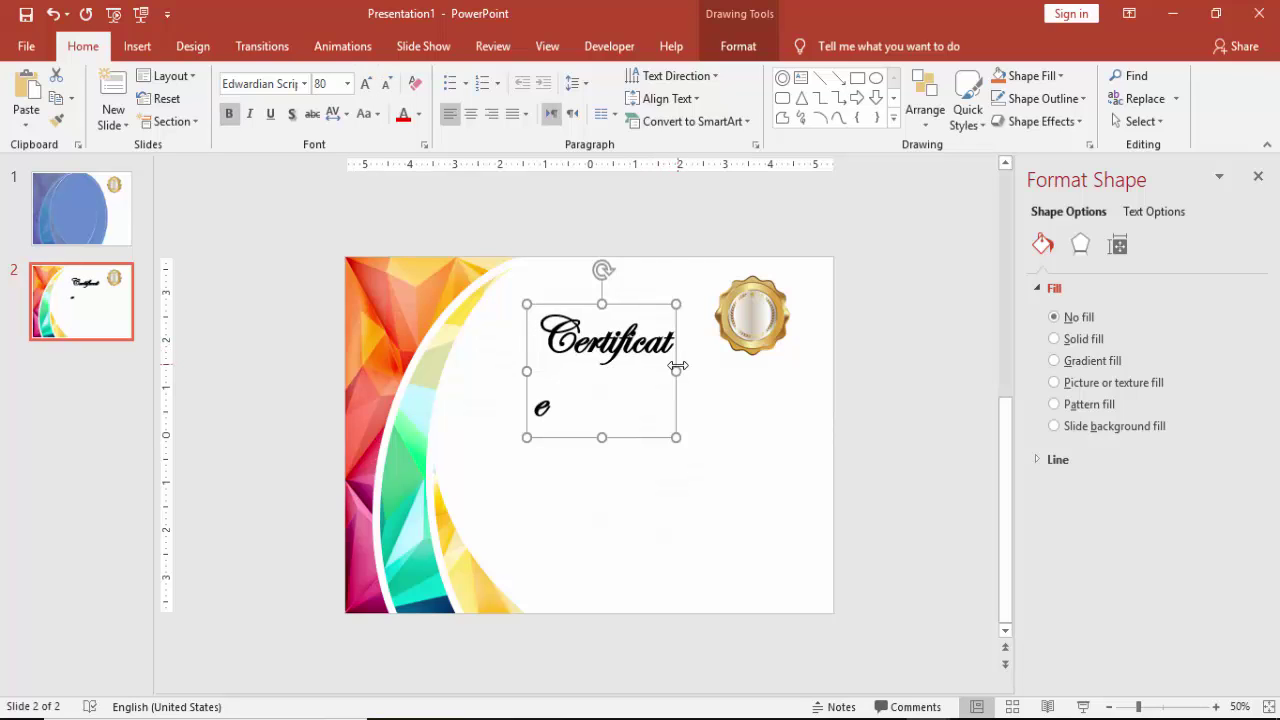
drag(678, 367, 749, 360)
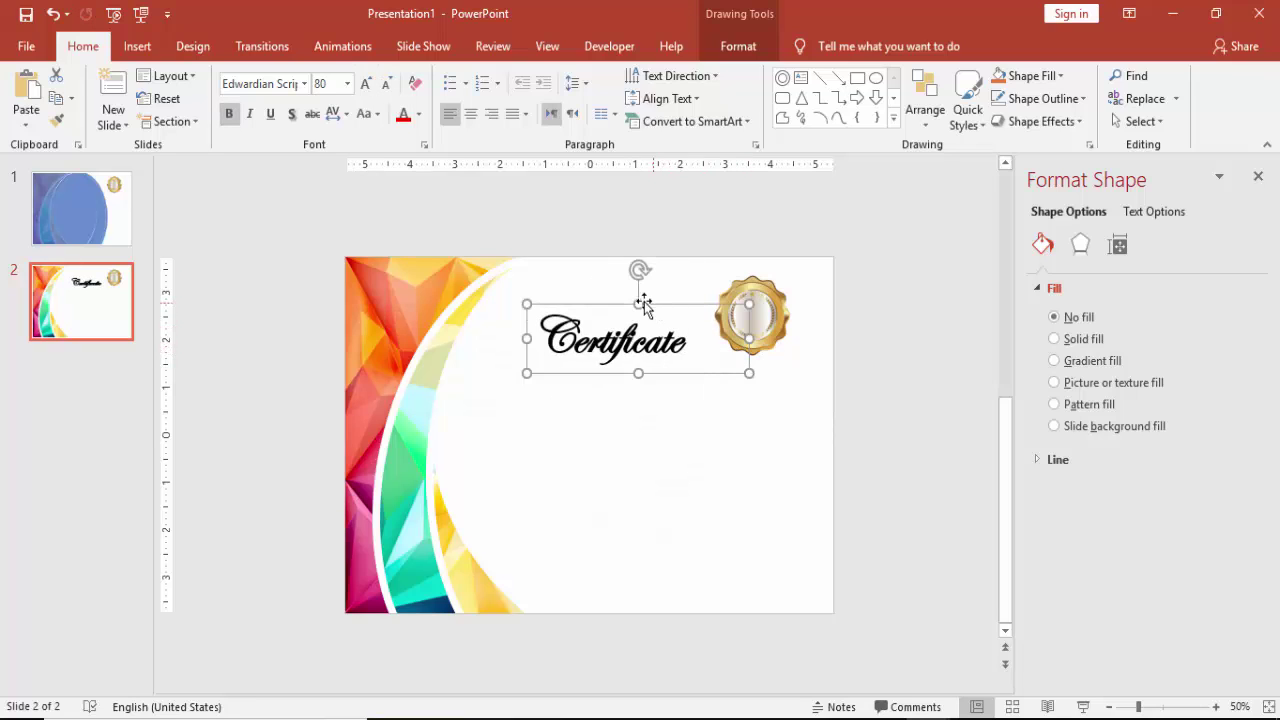
Set the "Certificate" heading's character spacing to Very Loose and remove its bold formatting
click(341, 114)
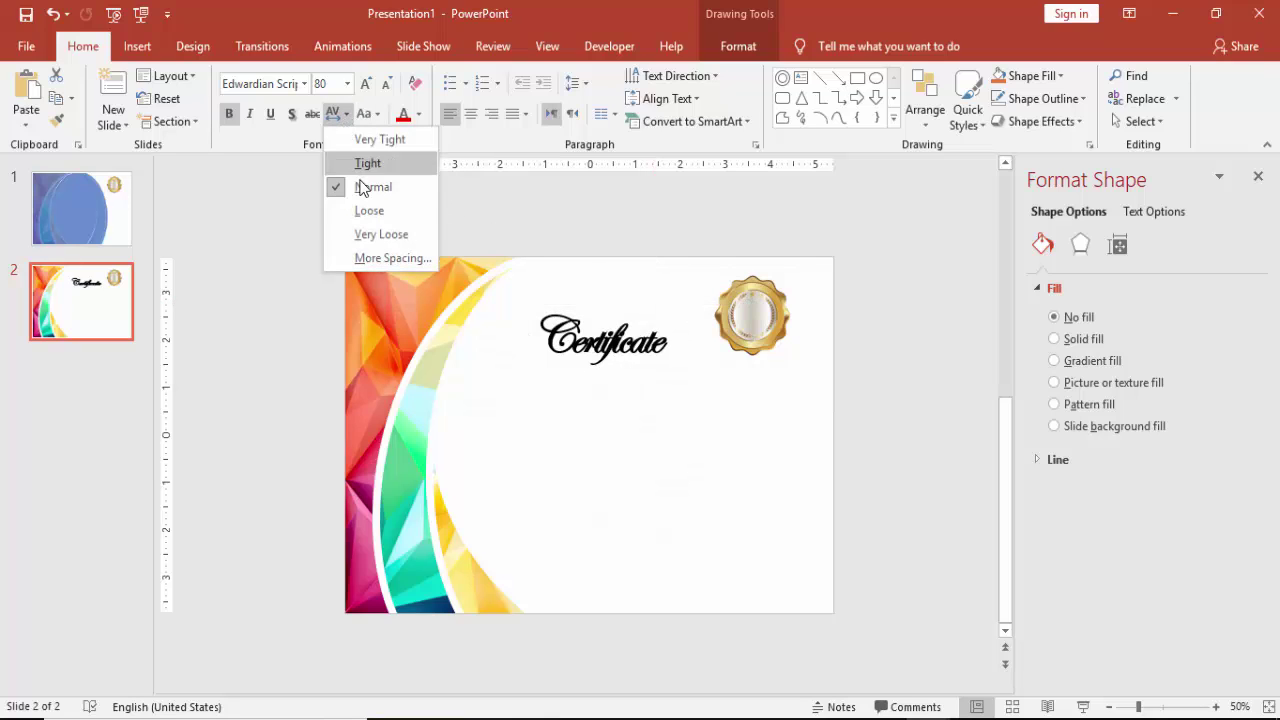
click(376, 236)
click(229, 113)
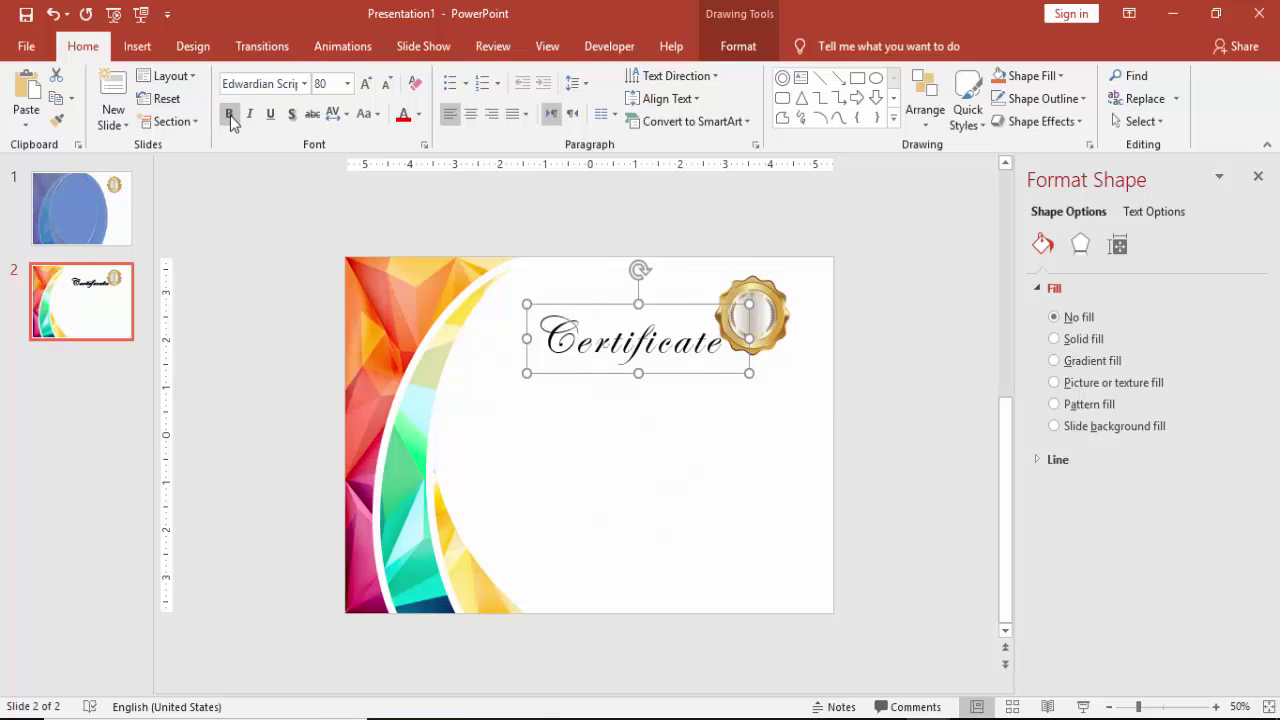
Move the "Certificate" heading up and clear of the badge, and recolour it orange-red with the Eyedropper from the colourful picture fill
drag(654, 294, 650, 277)
click(404, 113)
click(419, 114)
click(465, 312)
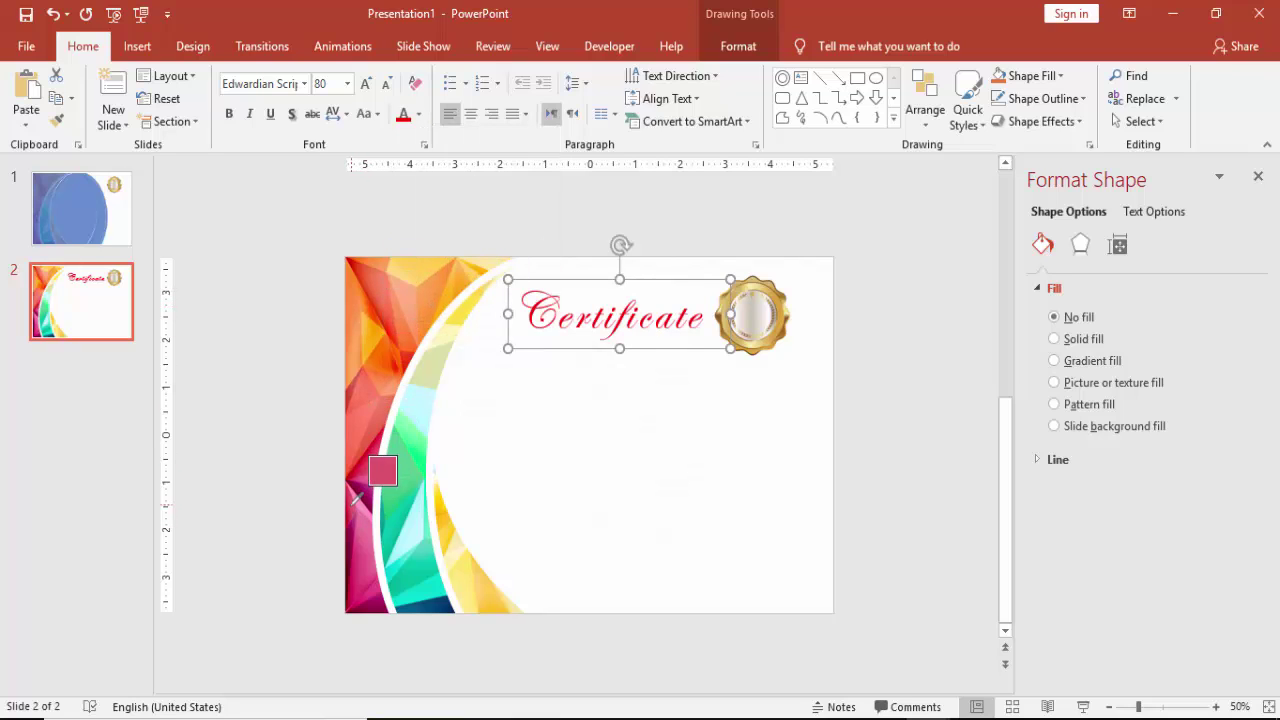
click(367, 265)
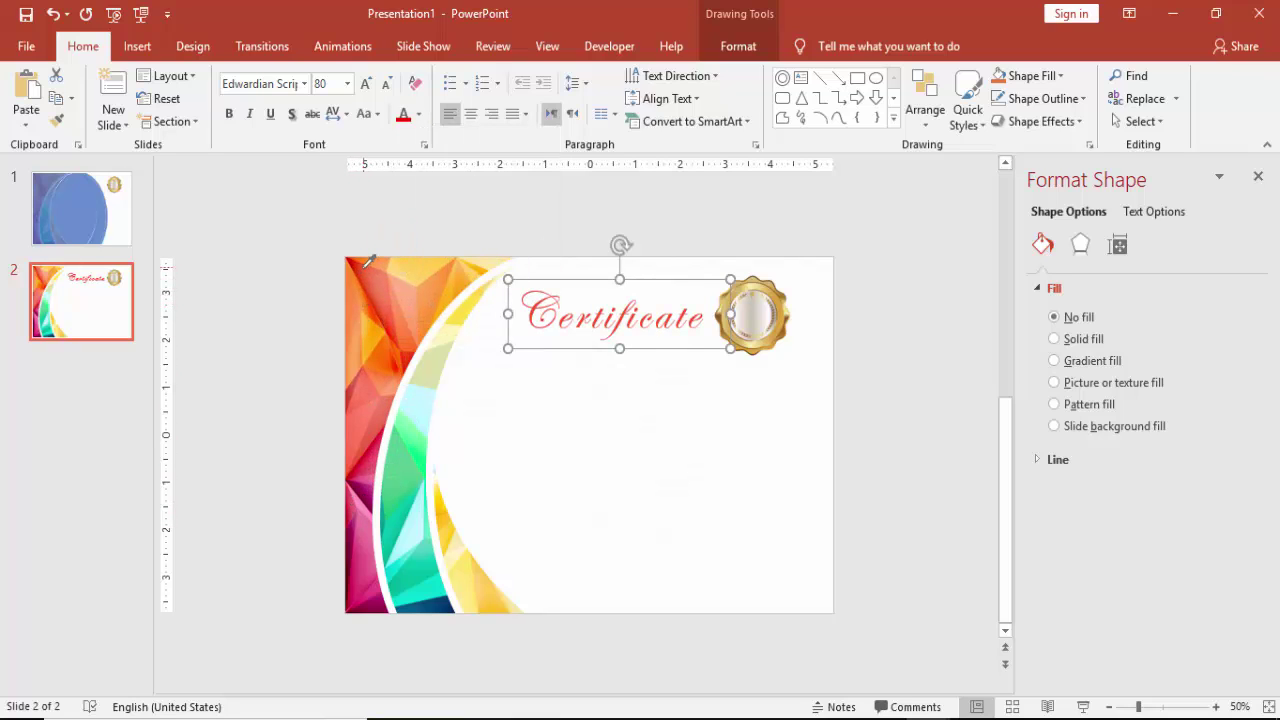
click(870, 341)
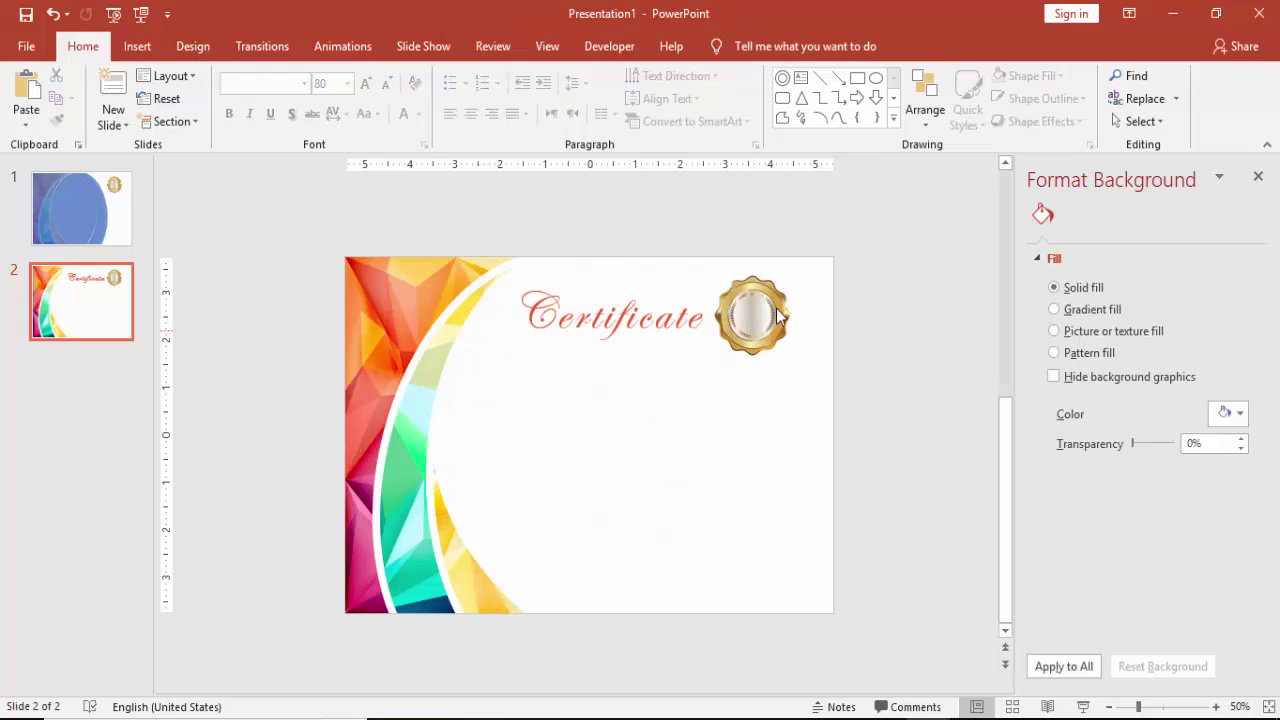
Add a text box about 5 in wide below the "Certificate" heading reading "OF APPRECIATION"
click(135, 46)
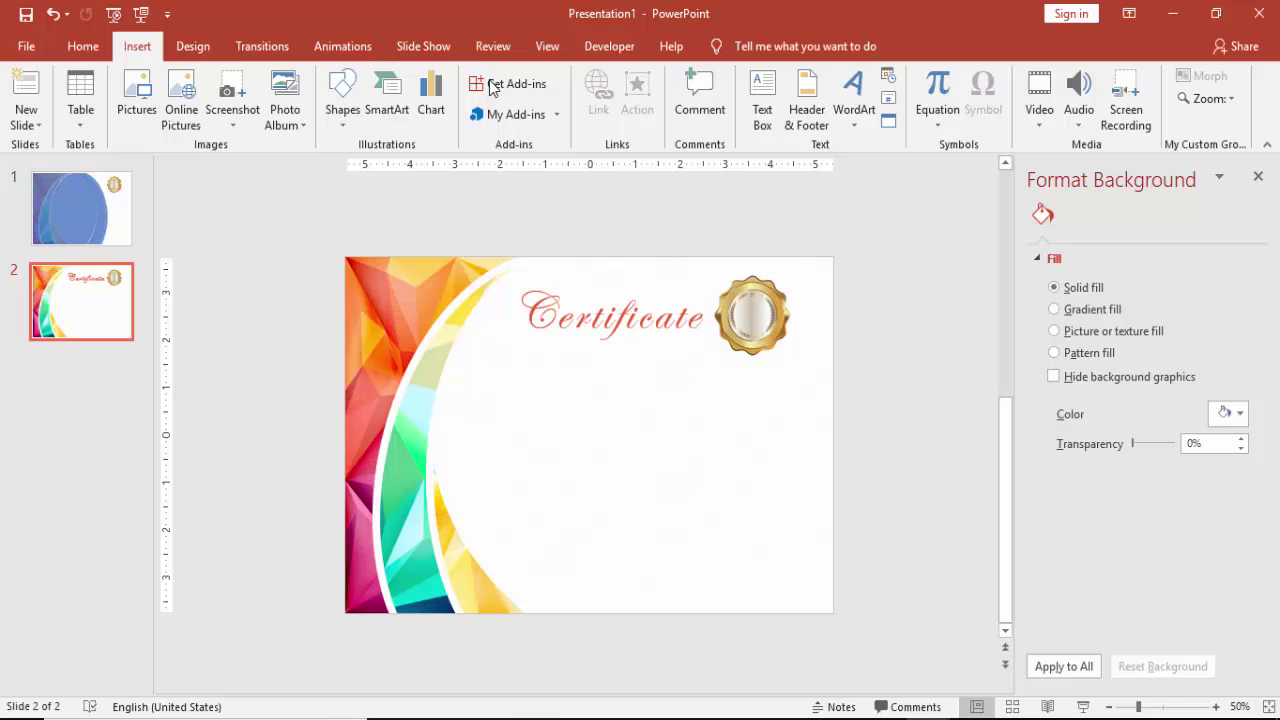
click(762, 100)
drag(536, 360, 757, 383)
text(OF APPREC)
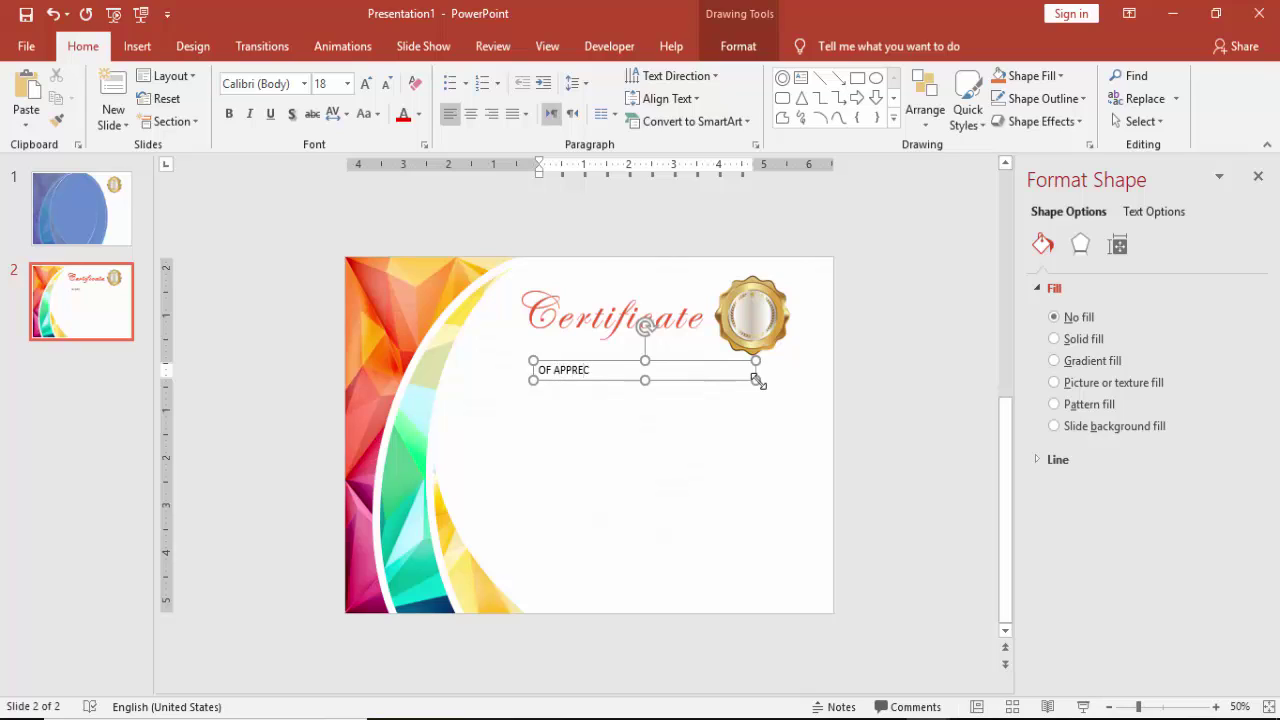
text(IATION)
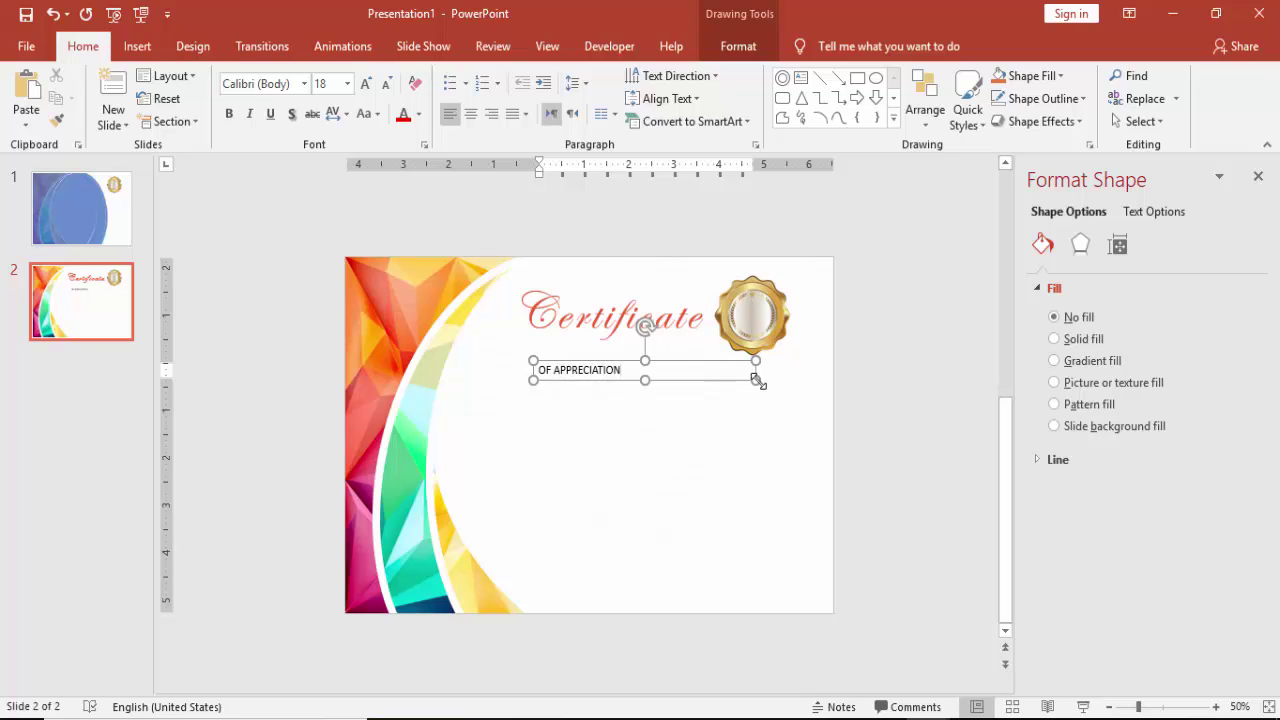
key(Escape)
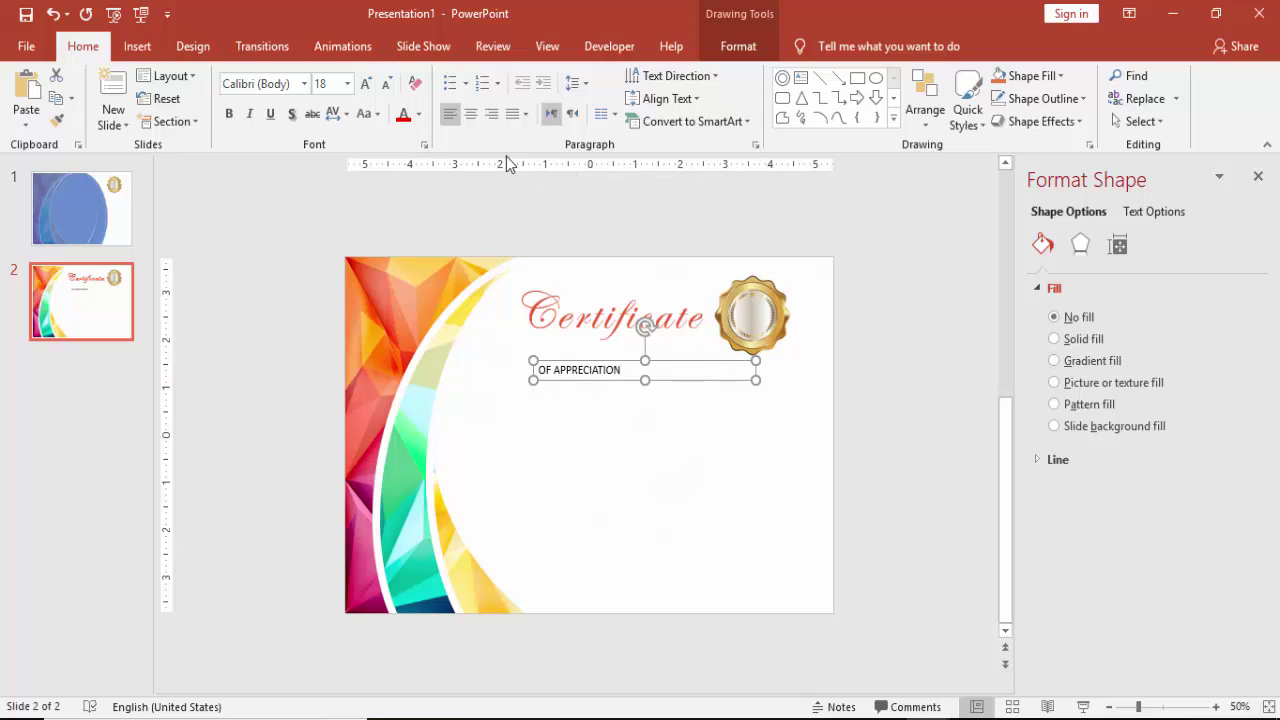
Centre the "OF APPRECIATION" text in the Orator Std font and move its box directly beneath the "Certificate" heading
click(472, 114)
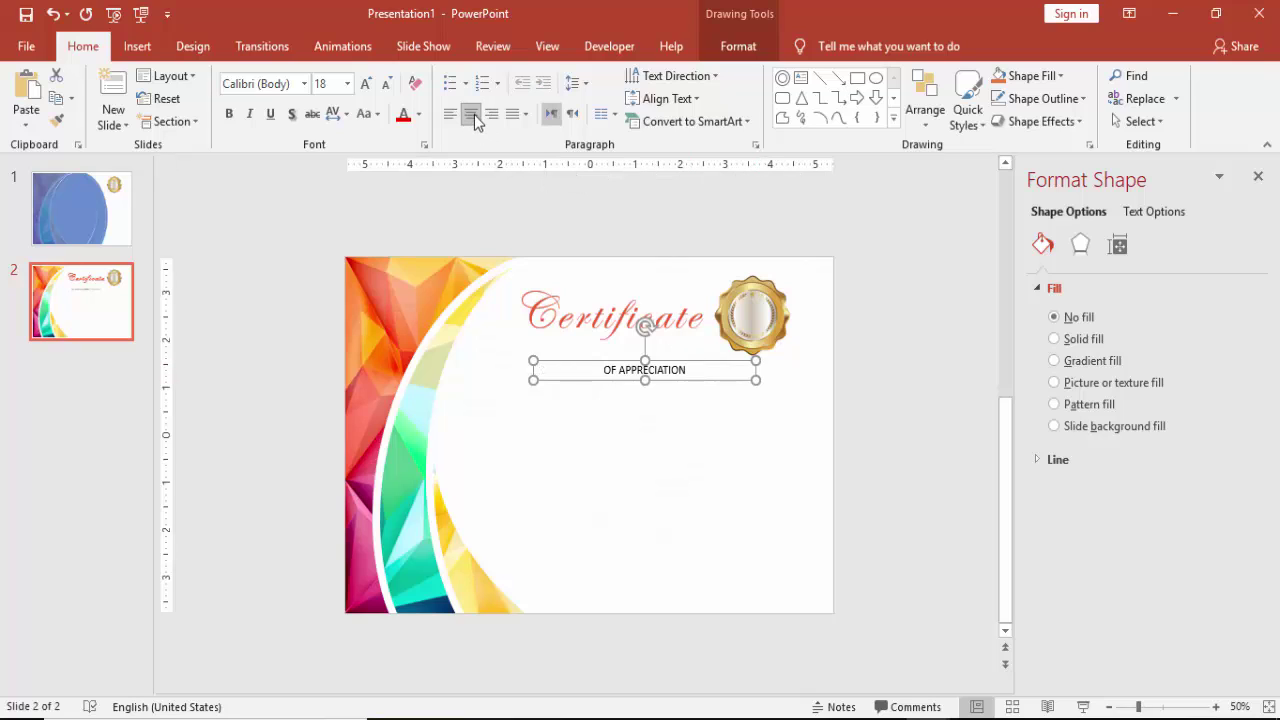
click(296, 84)
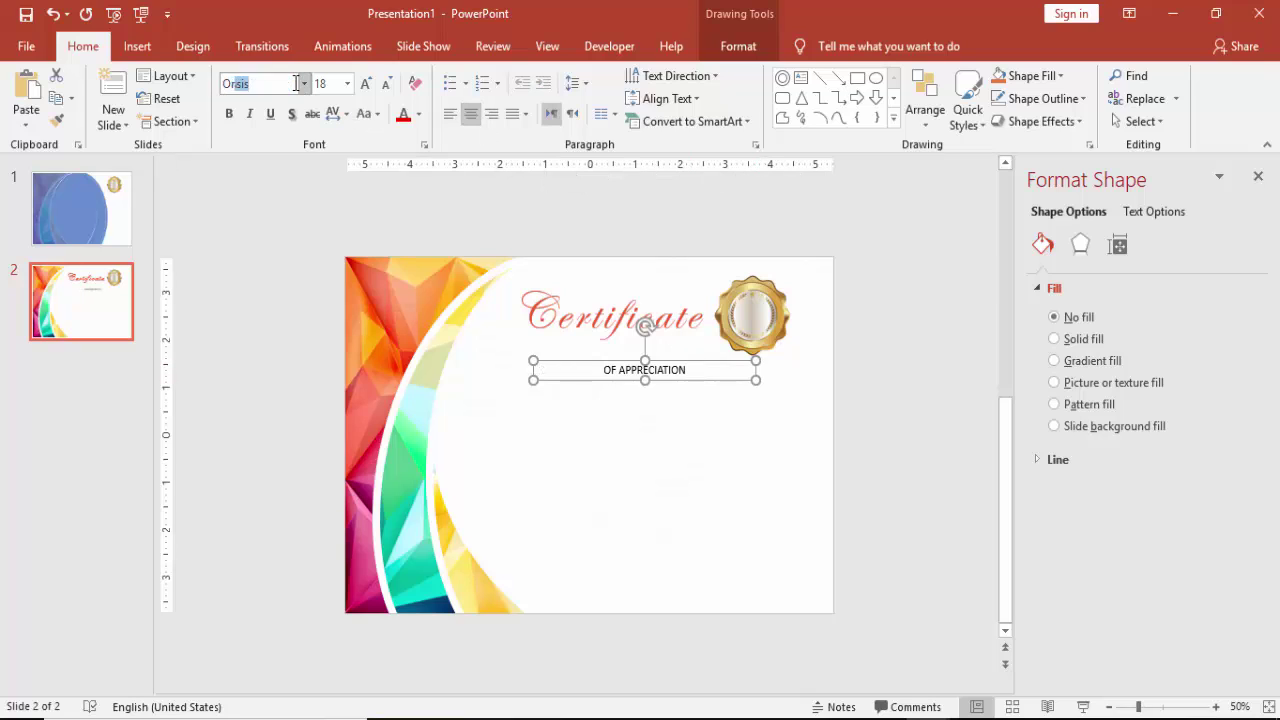
text(ator Std)
key(Return)
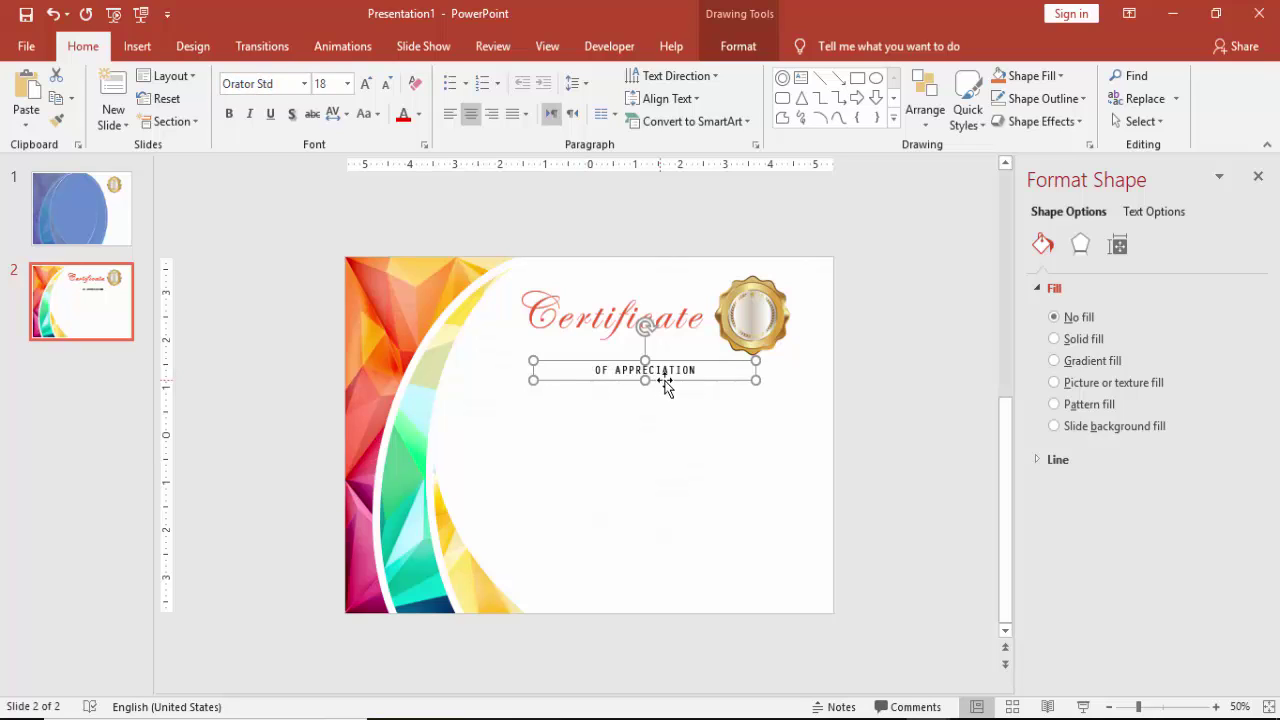
drag(687, 362, 657, 338)
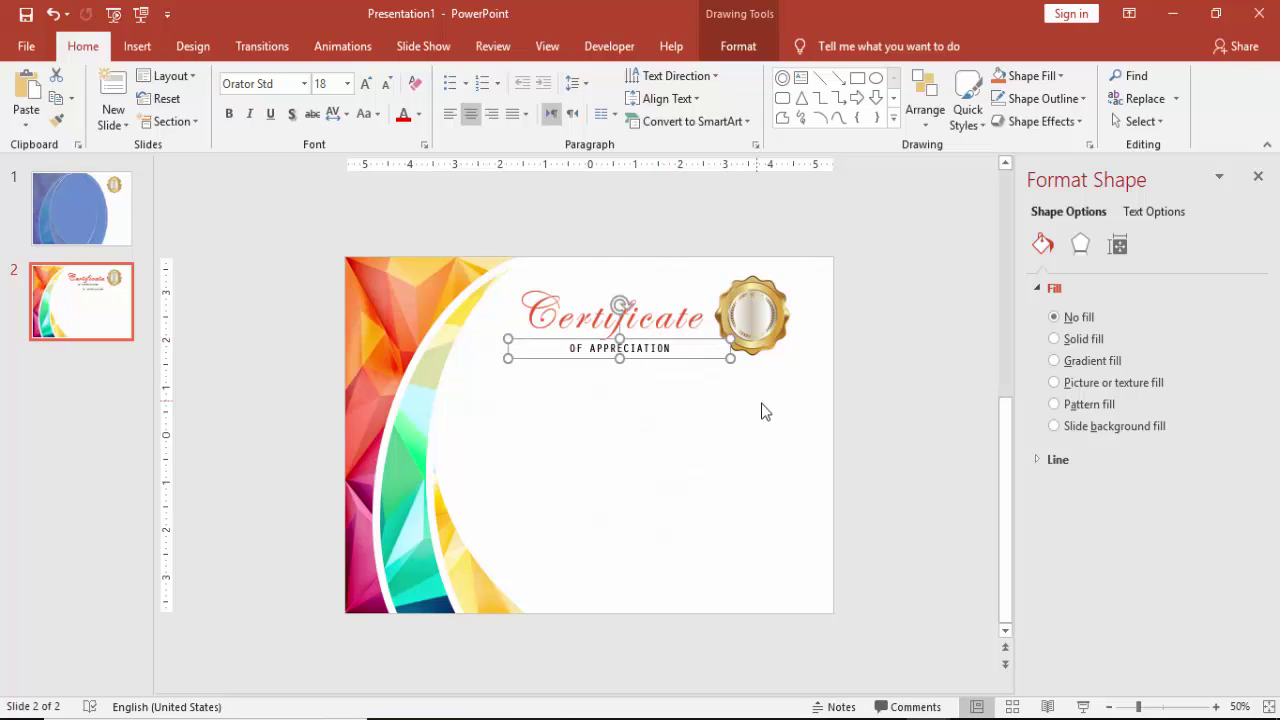
click(876, 418)
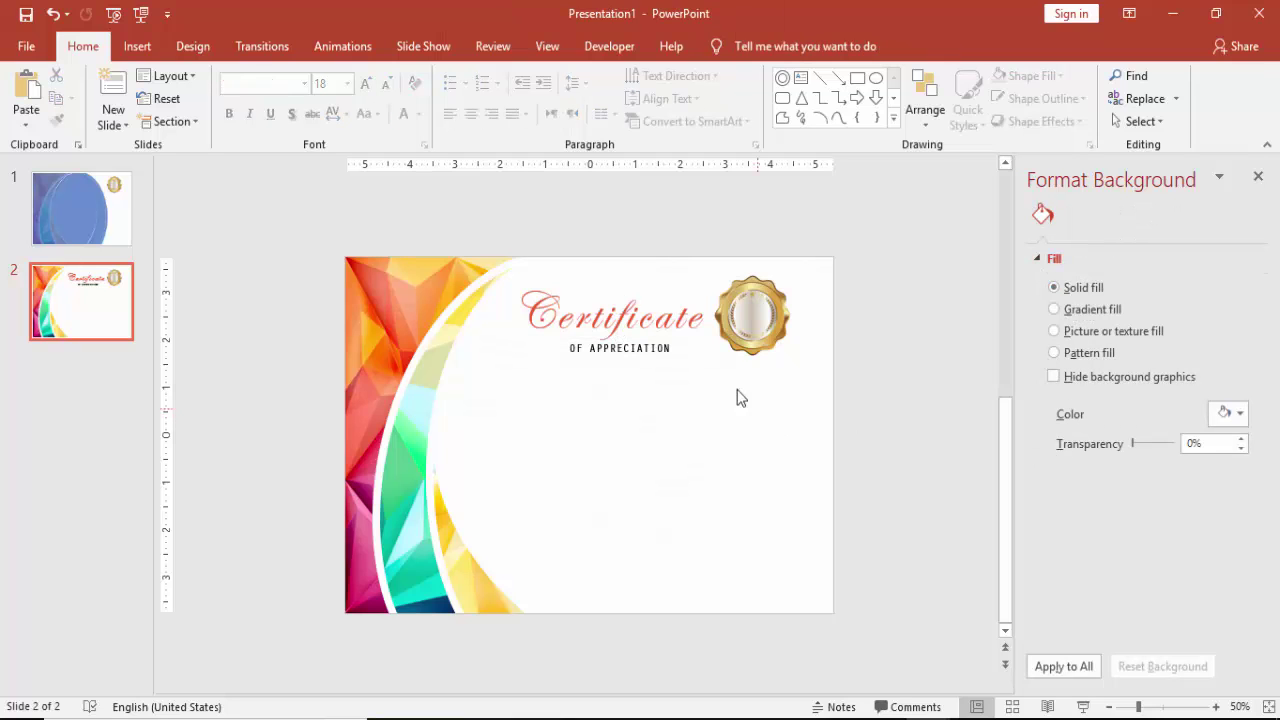
Add a text box about 7 in wide in the middle of the certificate reading "Your Name"
click(137, 46)
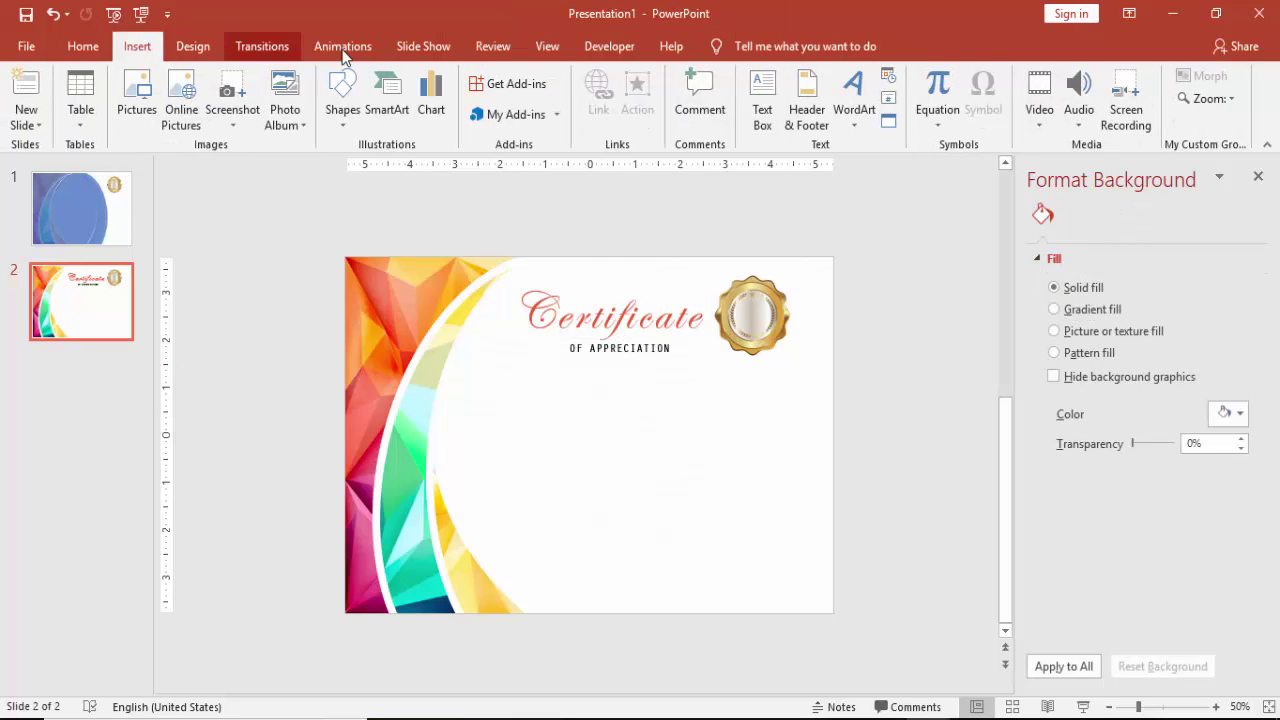
click(762, 100)
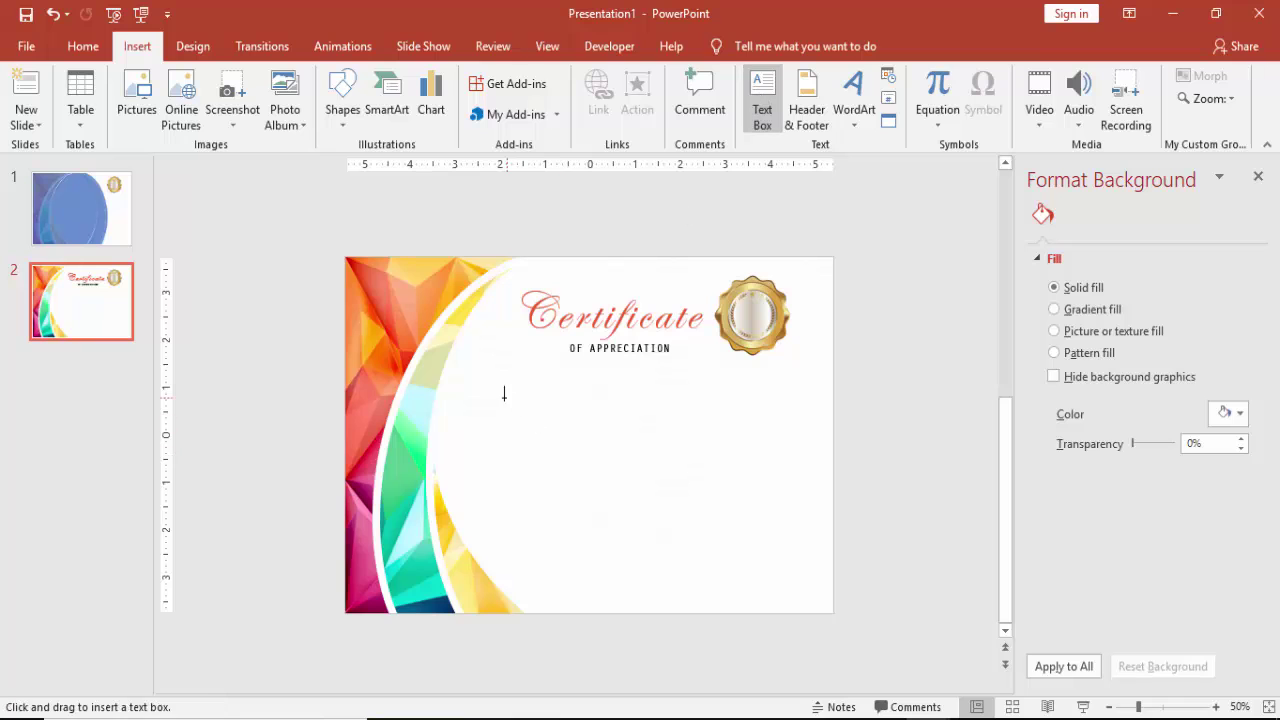
mouse_move(491, 405)
mouse_down()
mouse_move(694, 466)
mouse_move(806, 472)
mouse_up()
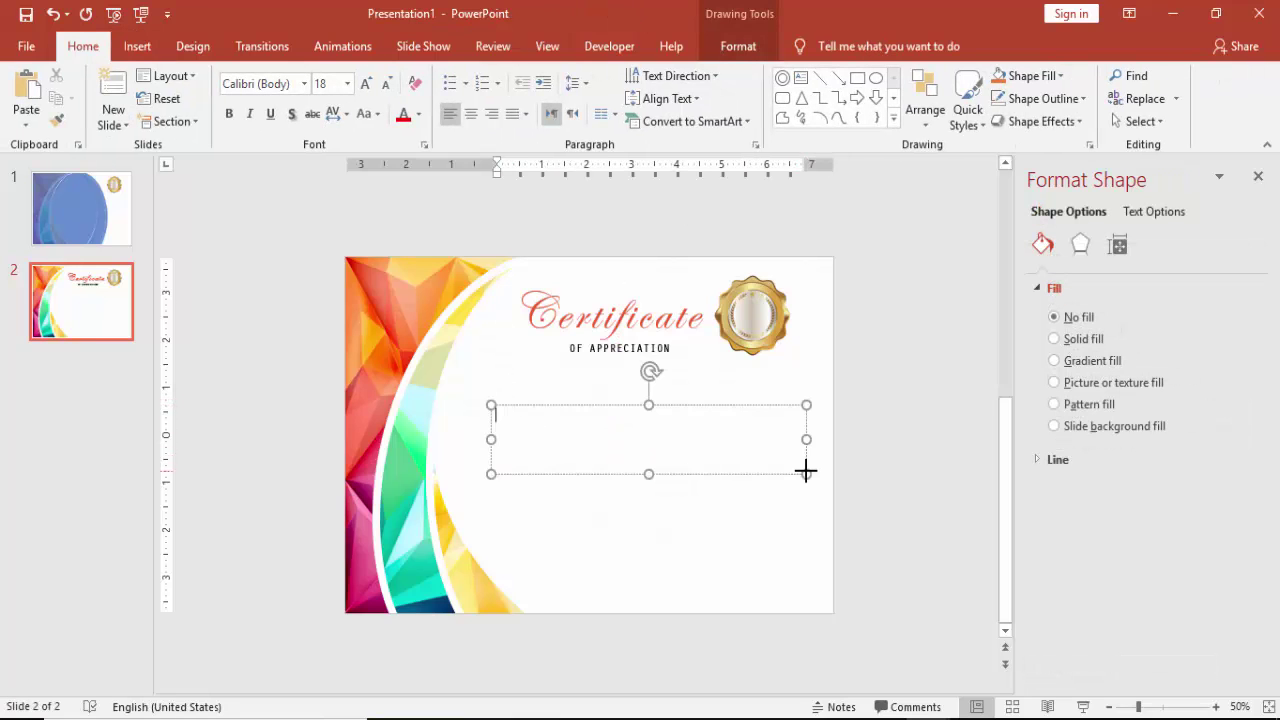
text(Your Name)
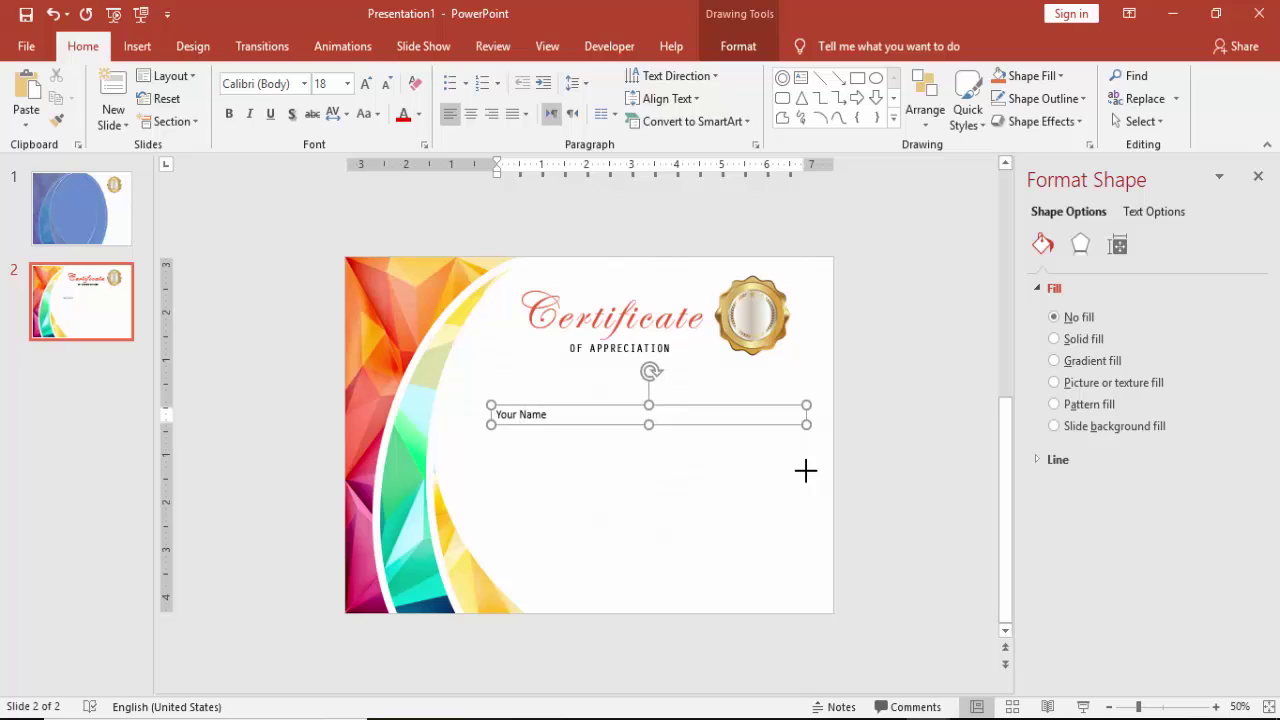
click(712, 405)
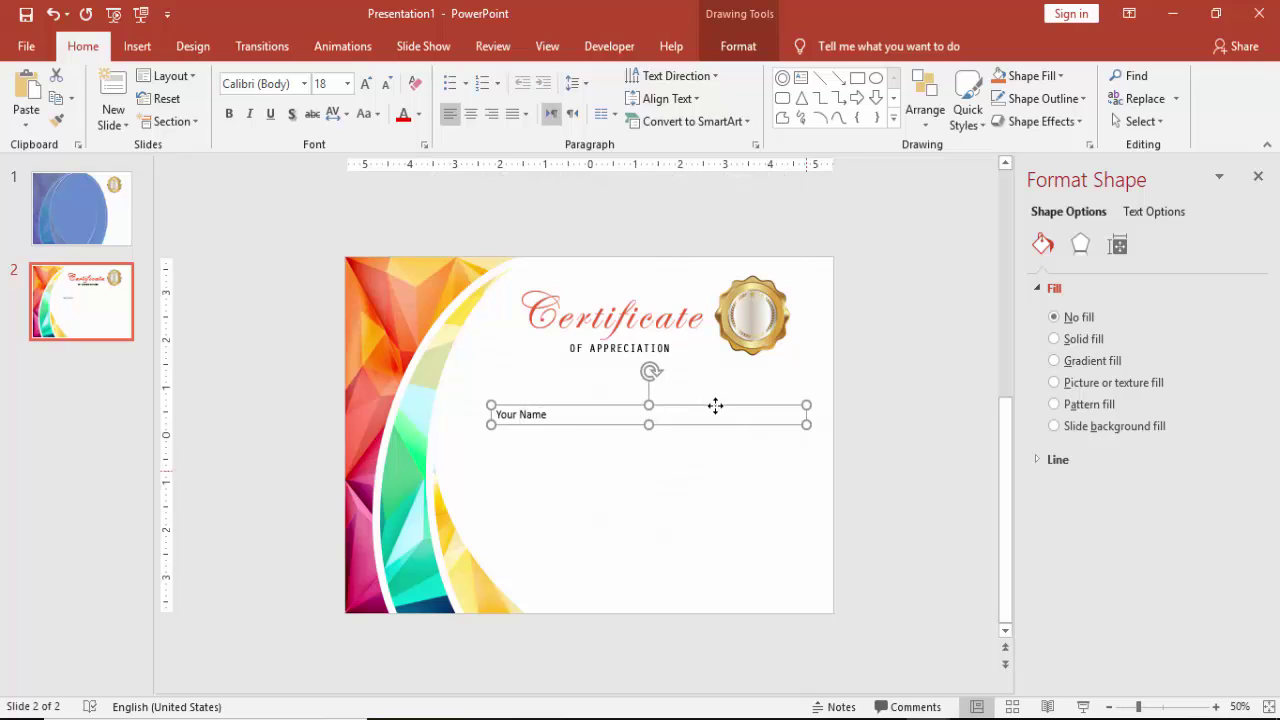
click(306, 84)
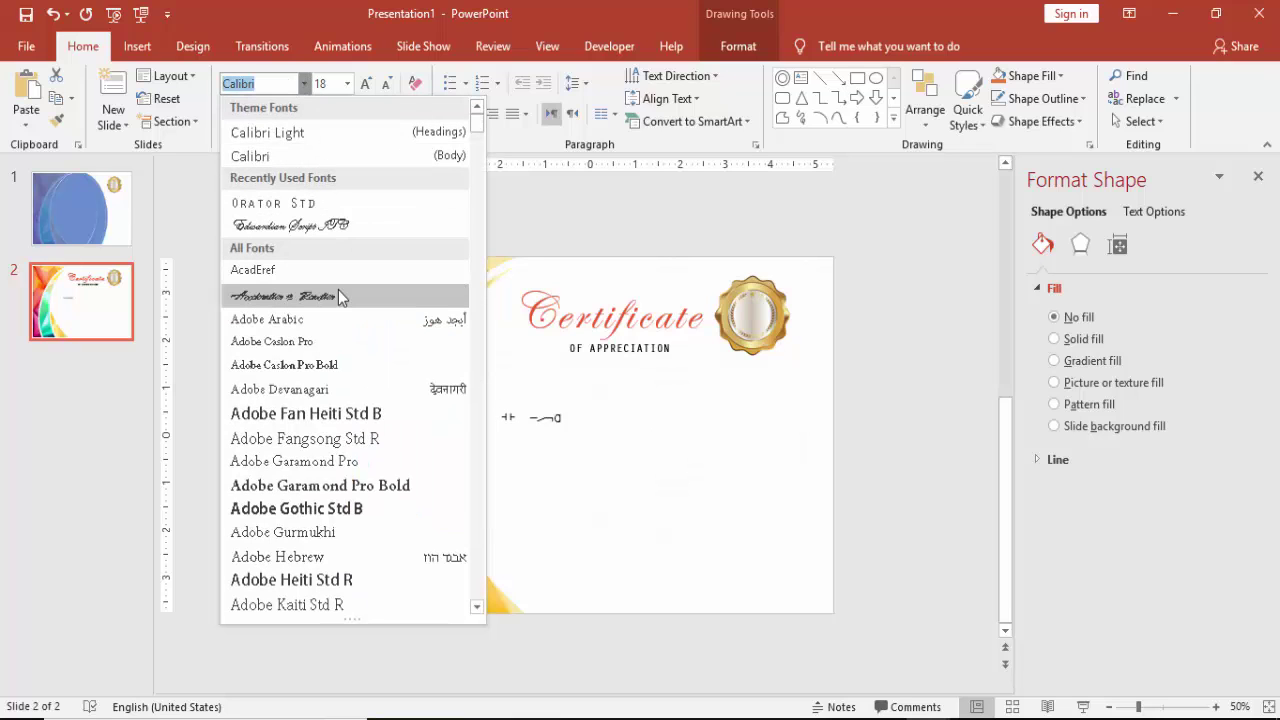
scroll(348, 360, down, 2)
scroll(350, 367, down, 7)
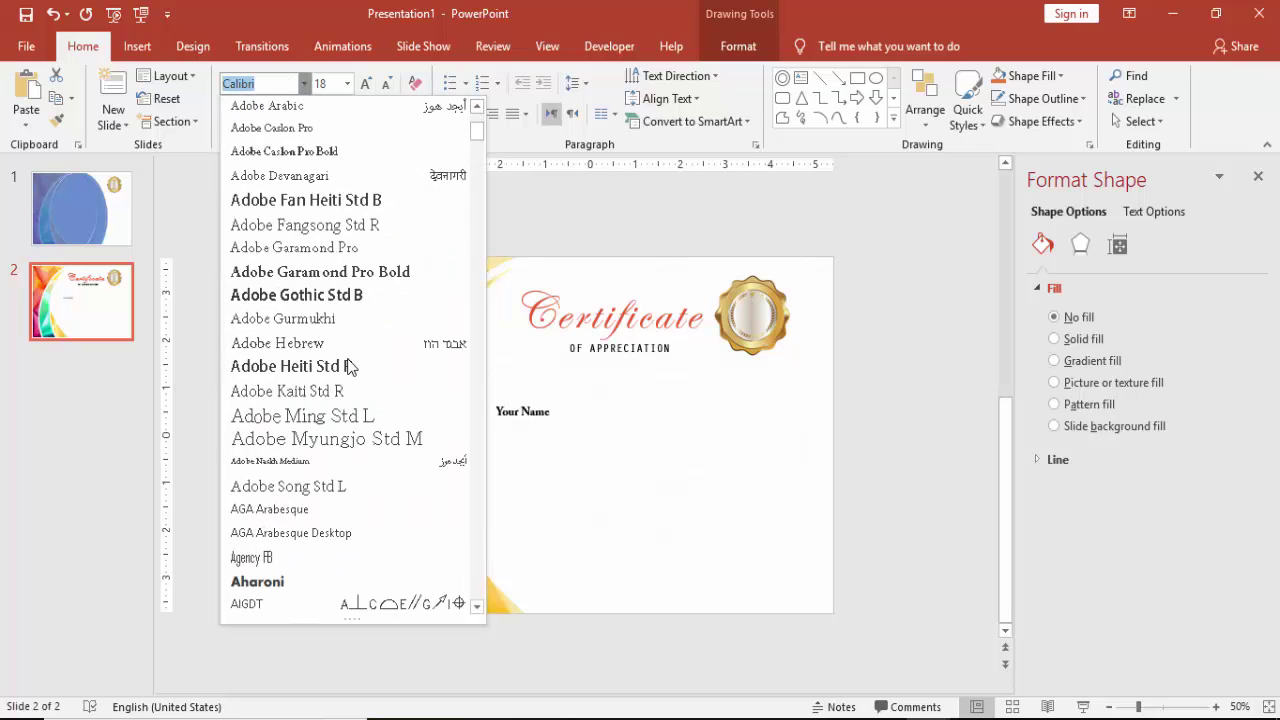
scroll(350, 367, down, 2)
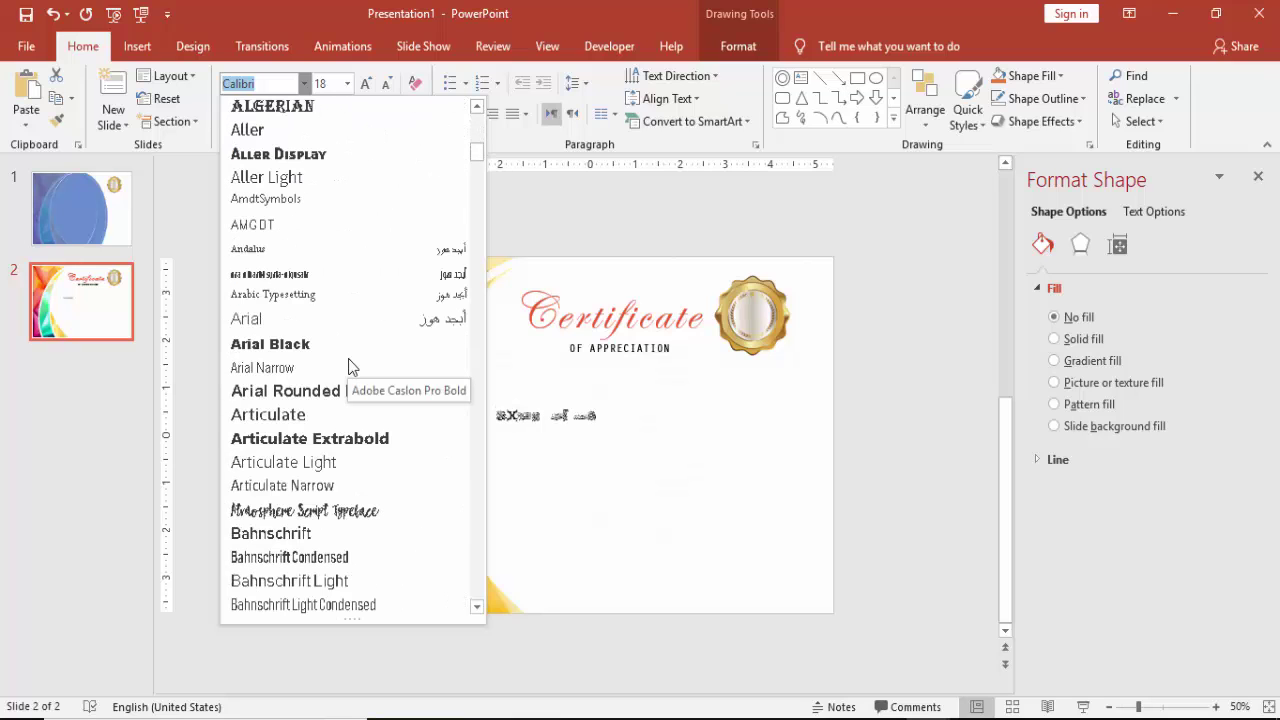
scroll(350, 367, down, 3)
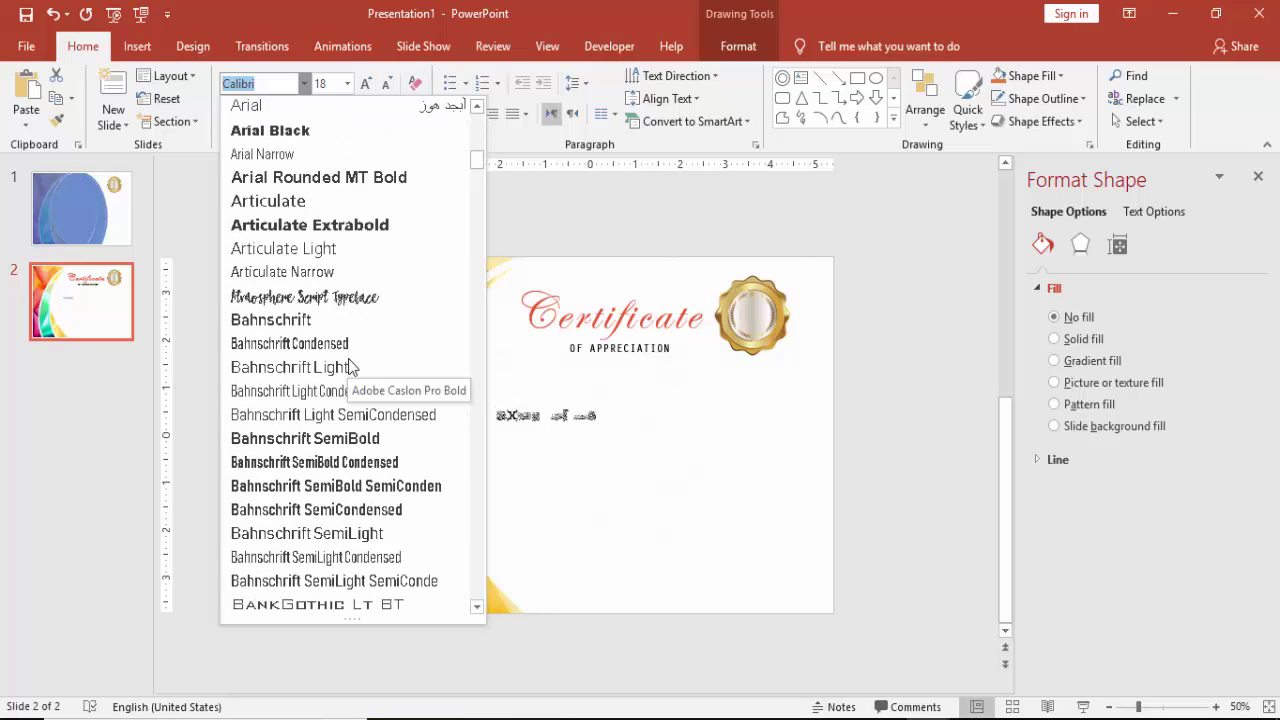
scroll(350, 367, down, 3)
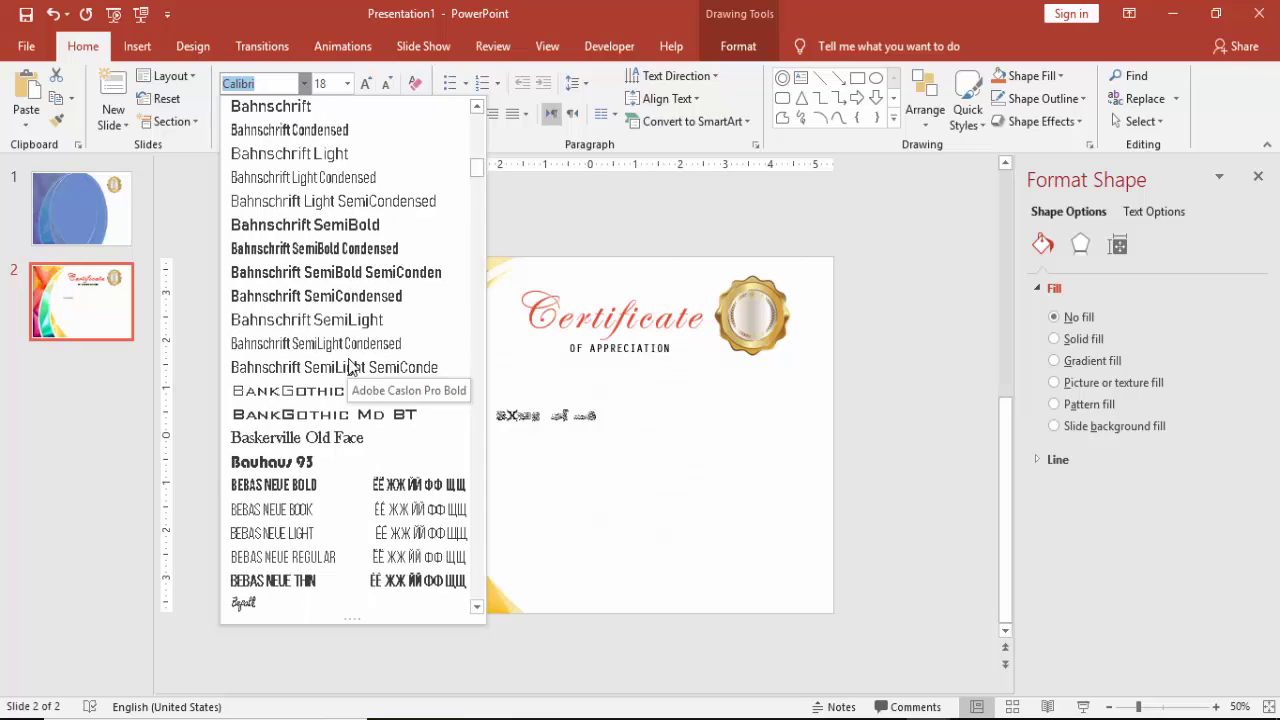
scroll(350, 367, down, 1)
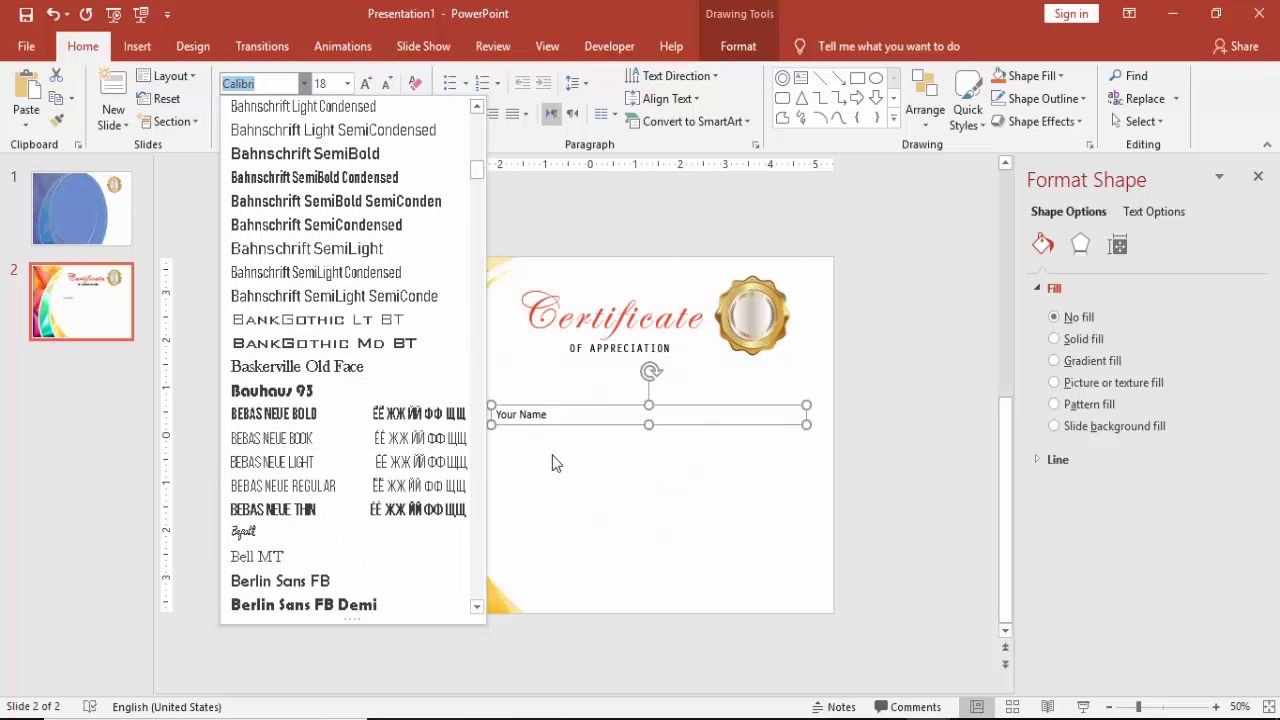
scroll(292, 532, down, 2)
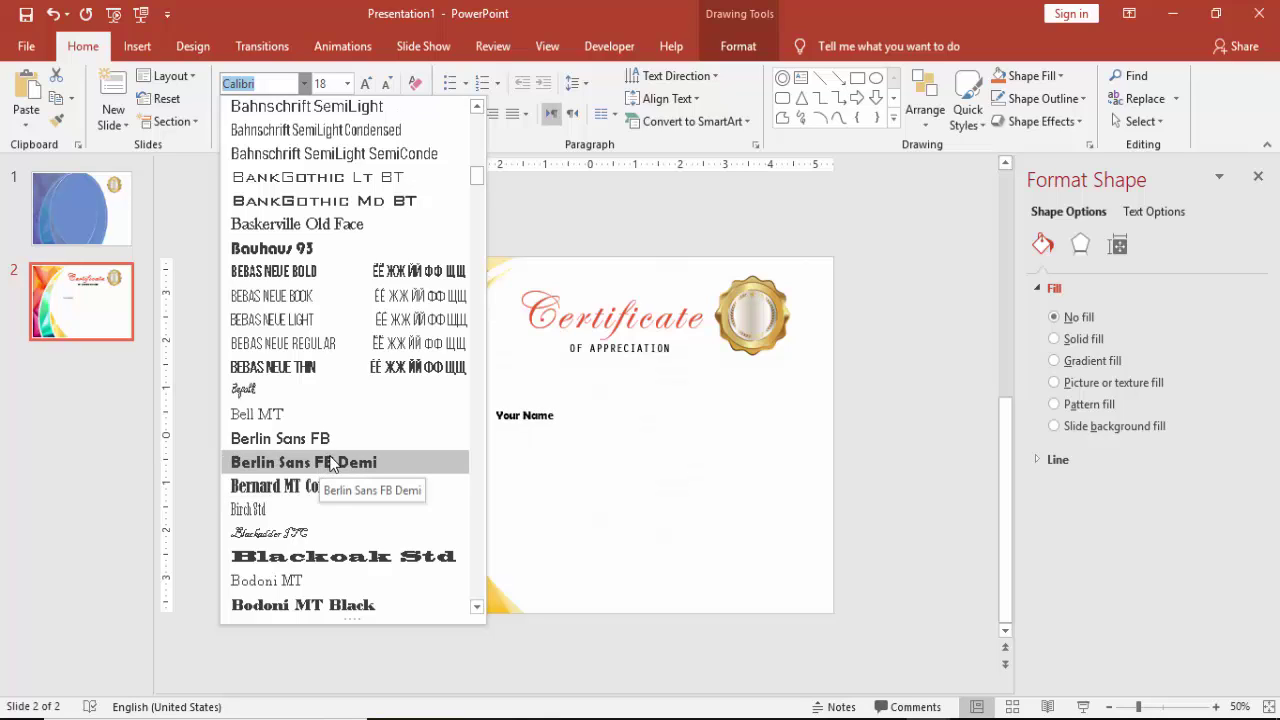
click(305, 85)
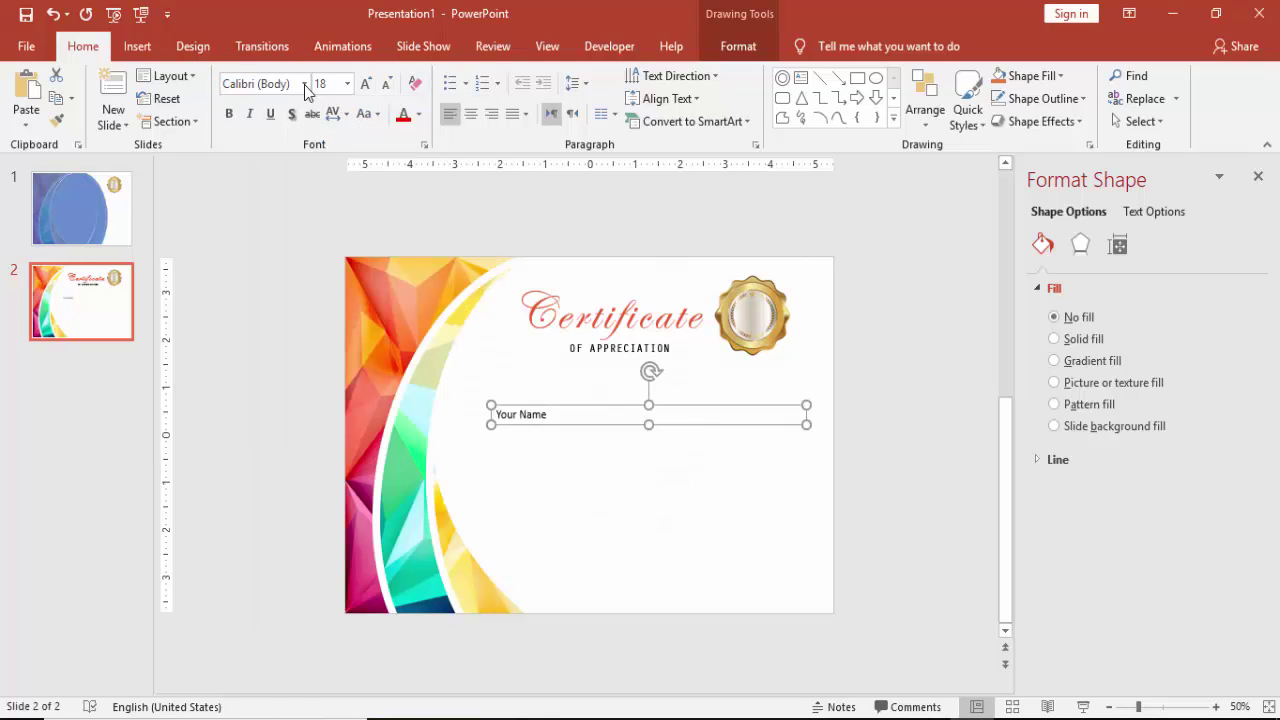
Set the "Your Name" text in the Great Vibes font at 54 pt
click(304, 85)
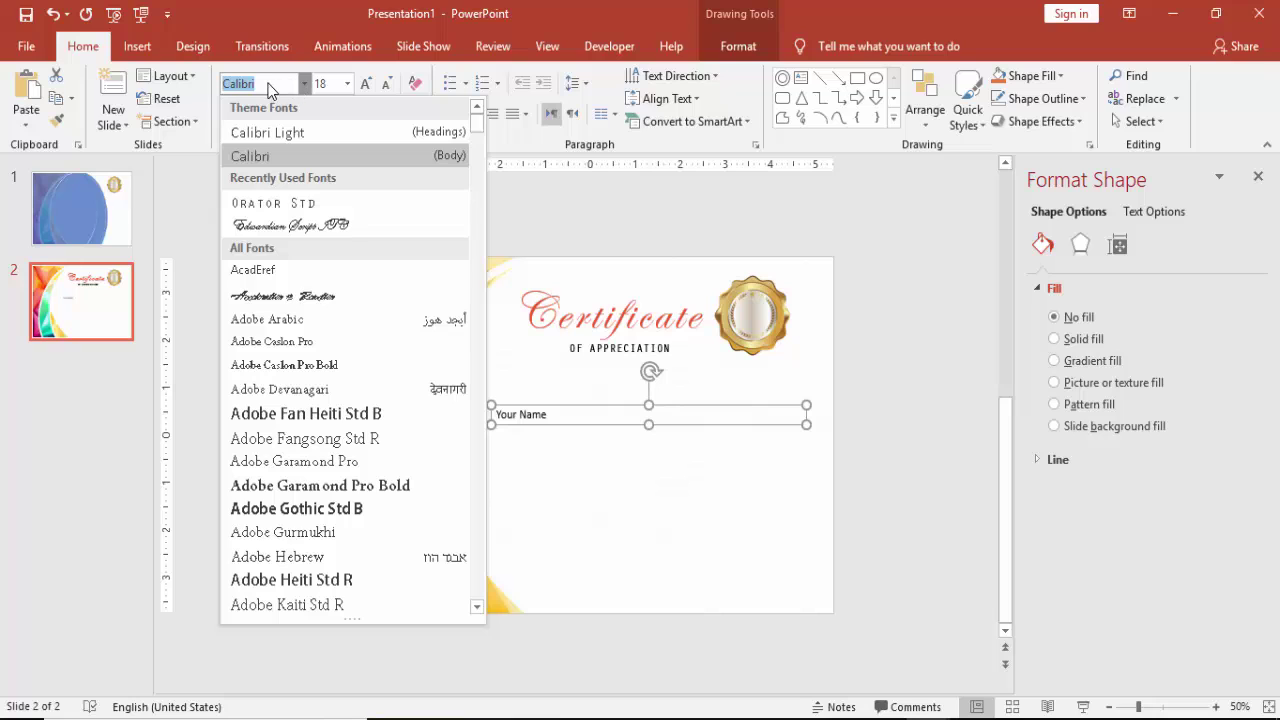
text(Great Vibes)
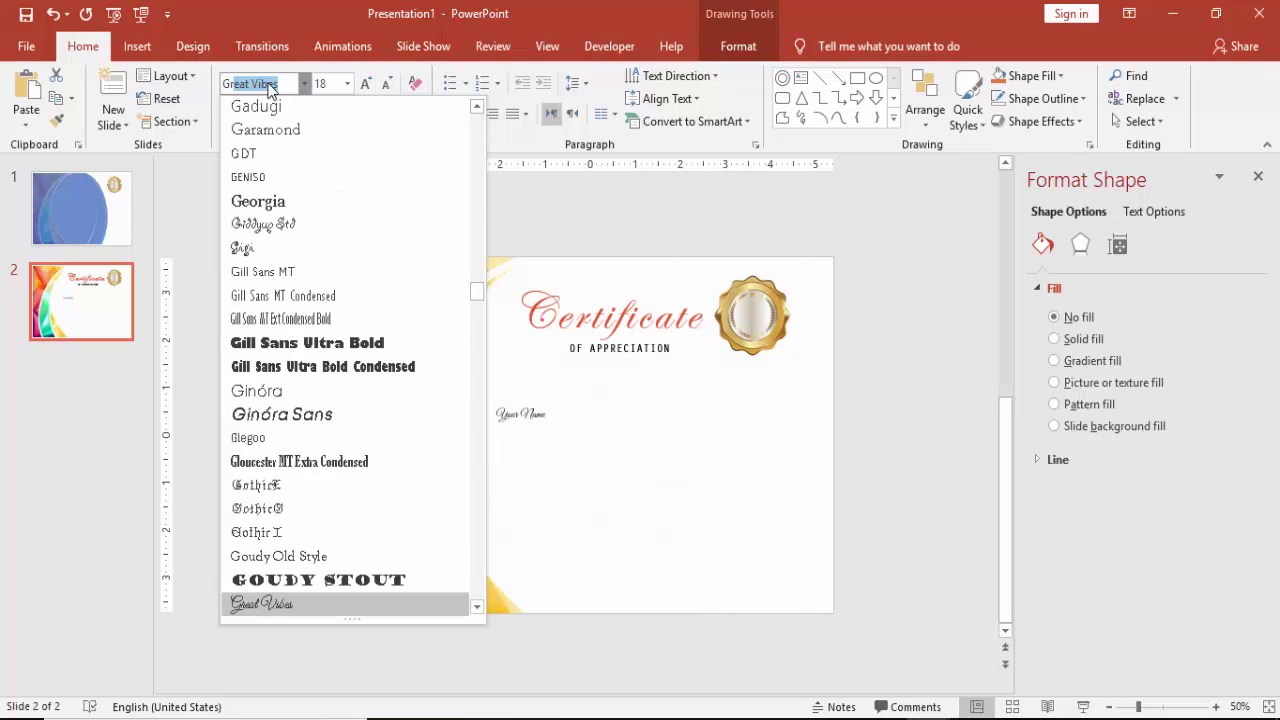
click(291, 606)
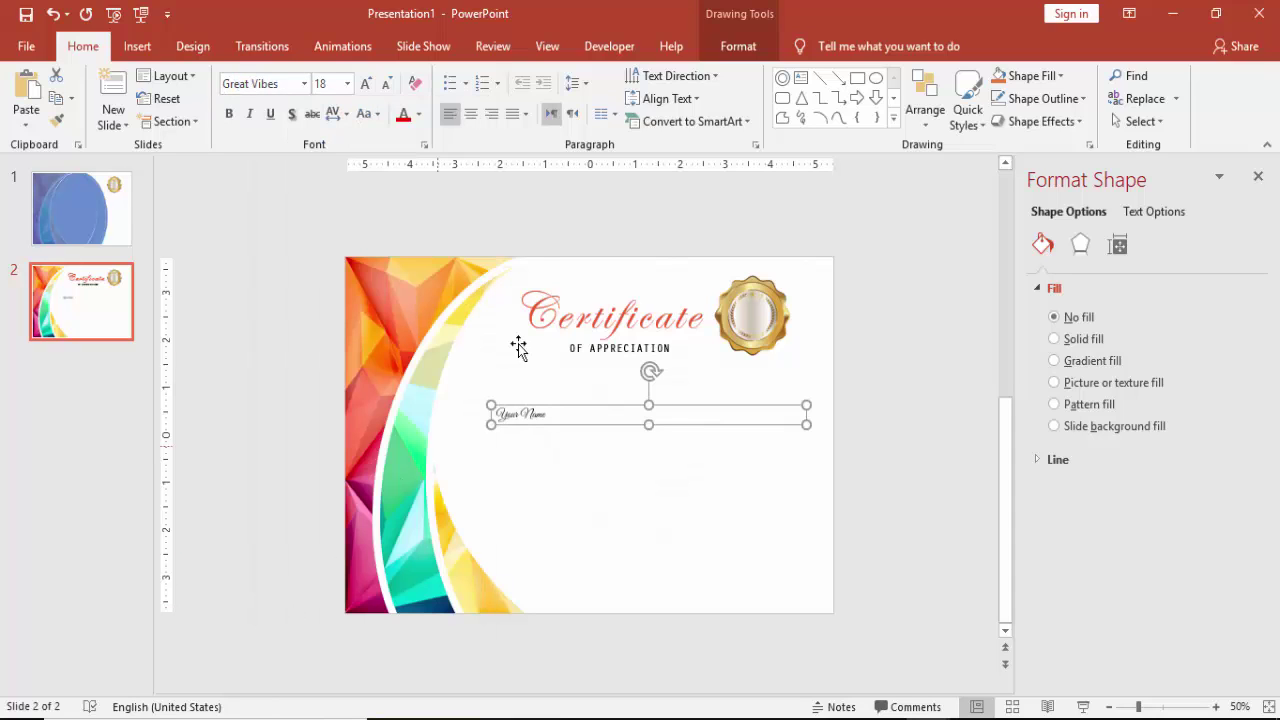
click(368, 86)
click(368, 86)
click(368, 86)
click(368, 86)
click(368, 86)
click(368, 86)
click(368, 86)
click(368, 86)
click(368, 86)
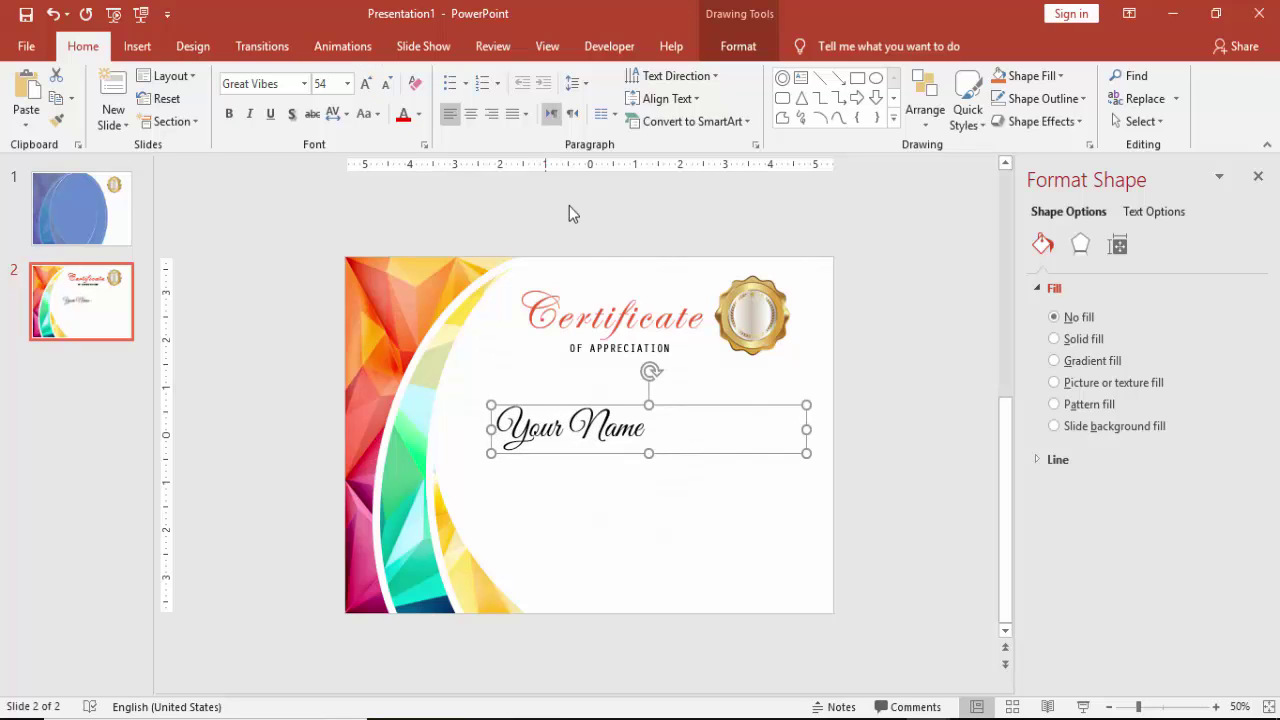
Recolour "Your Name" turquoise with the Eyedropper from the green part of the curved band
click(418, 114)
click(451, 353)
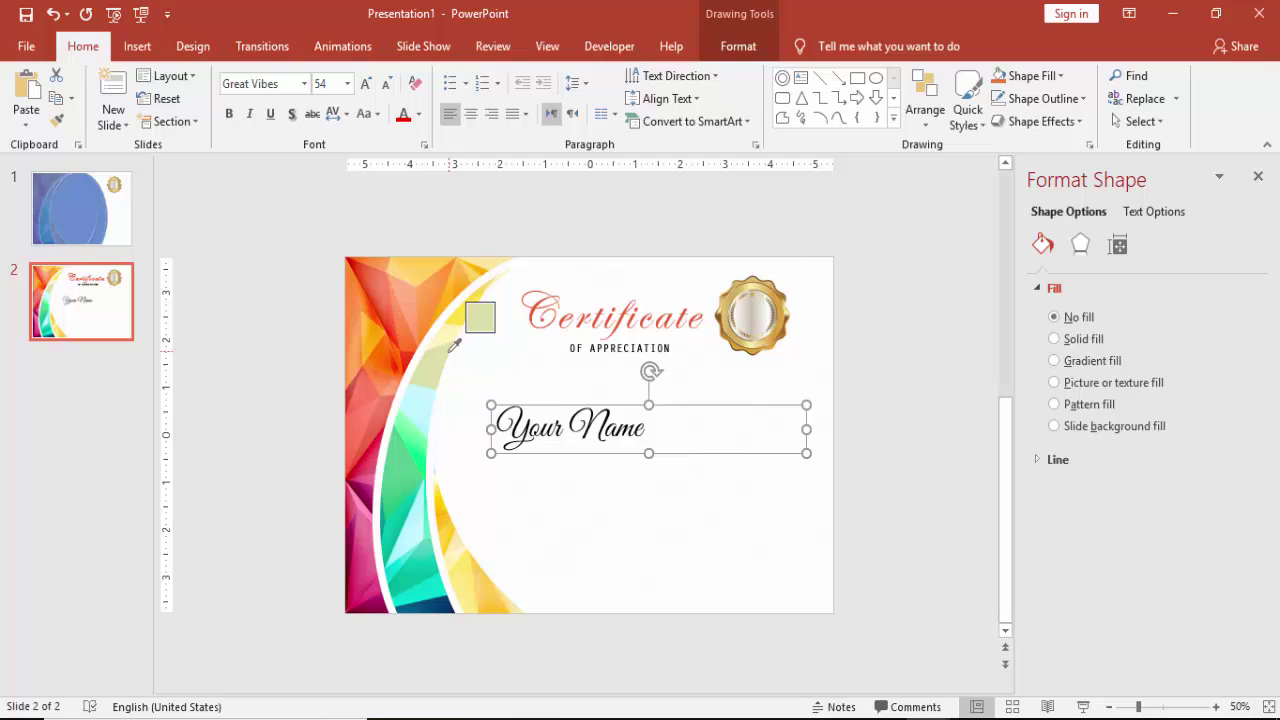
click(398, 539)
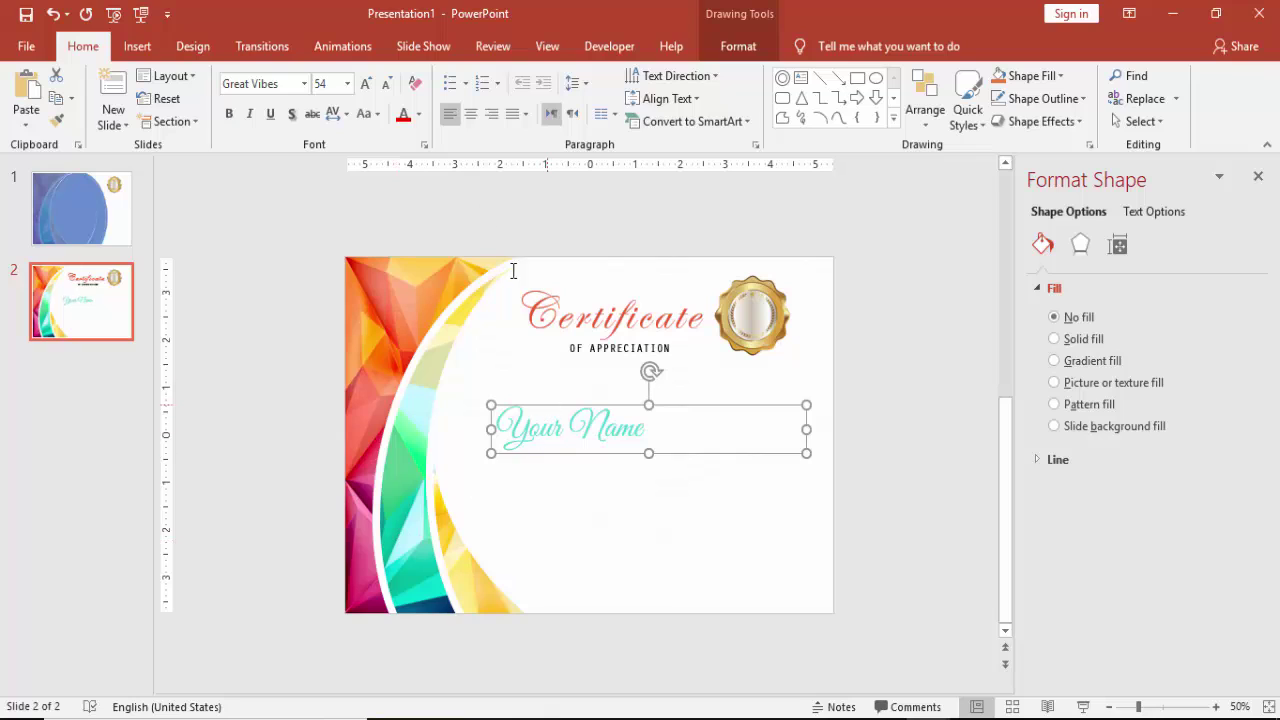
Centre the "Your Name" text and move its box up and left so it lines up beneath "OF APPRECIATION"
click(470, 114)
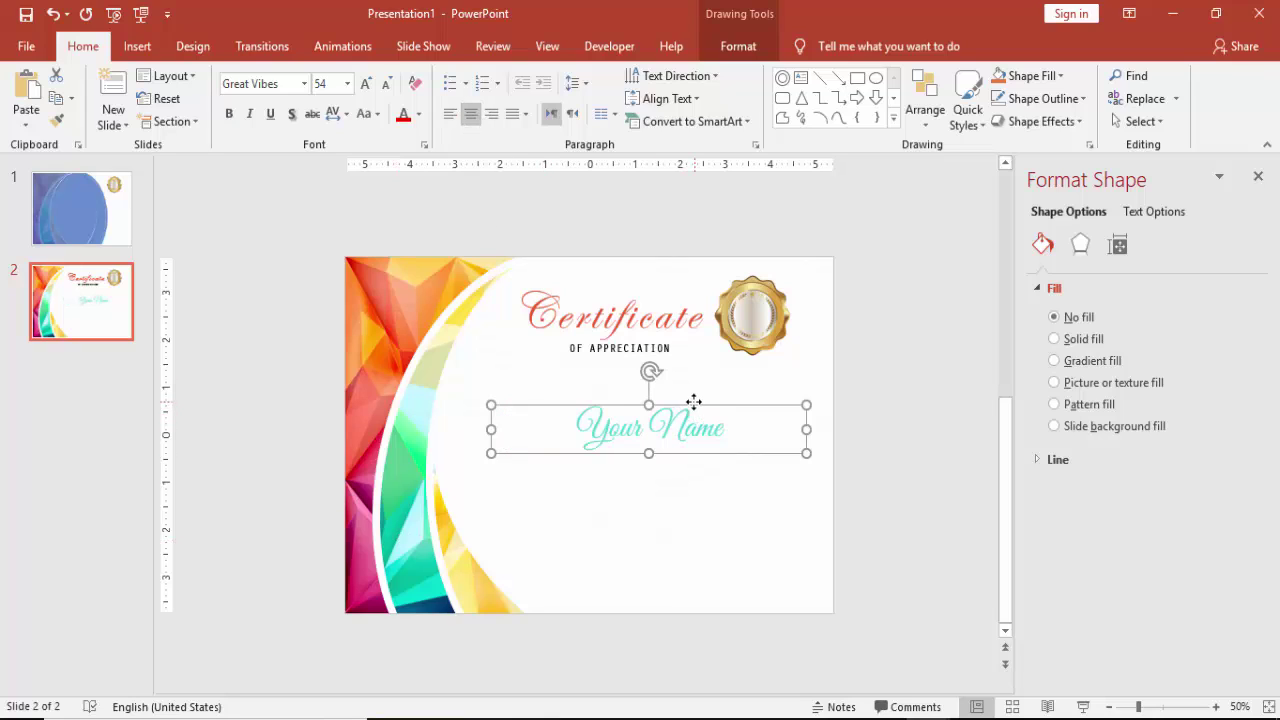
drag(694, 404, 665, 393)
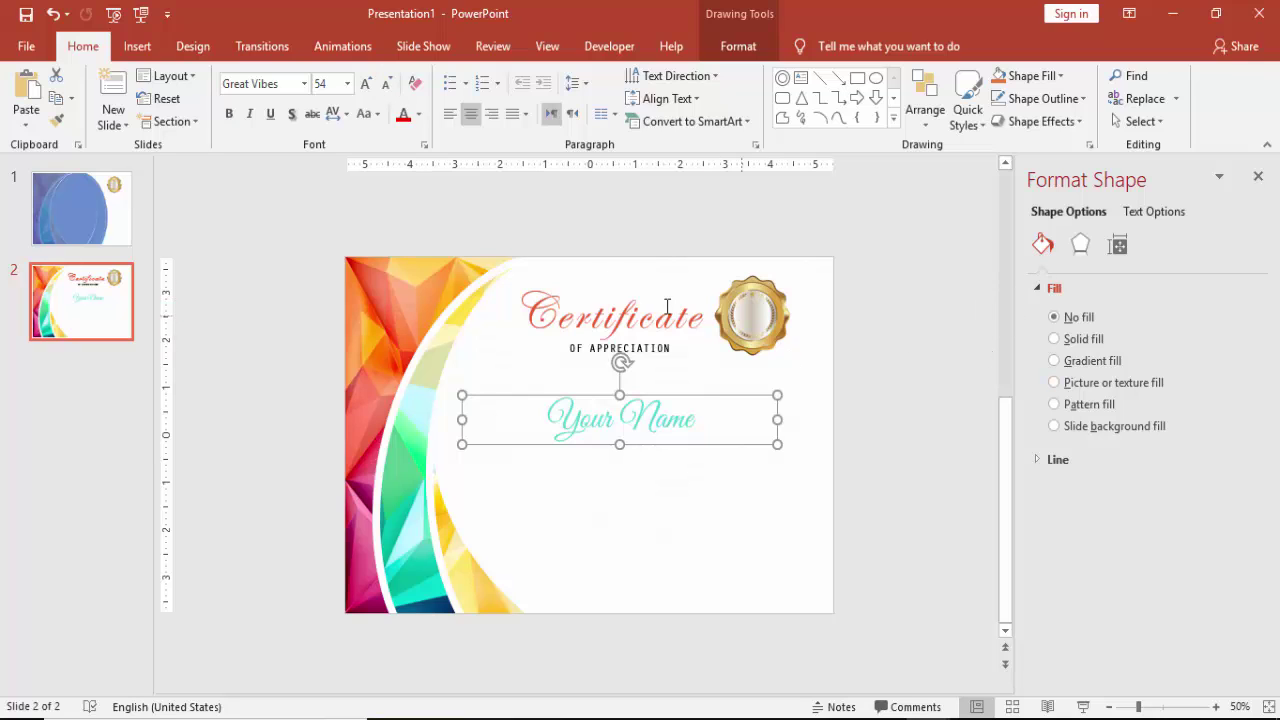
Darken the "Your Name" colour to teal RGB 43, 187, 180 and move its box slightly down
click(418, 114)
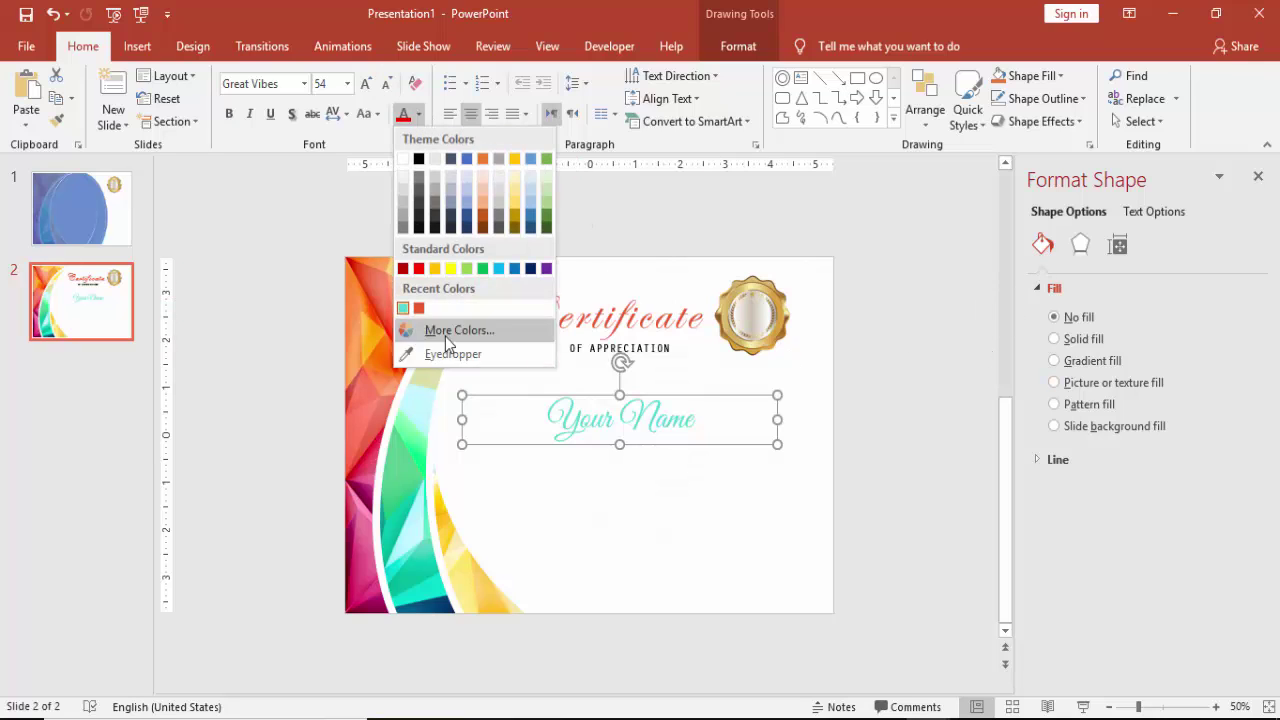
click(445, 336)
click(689, 327)
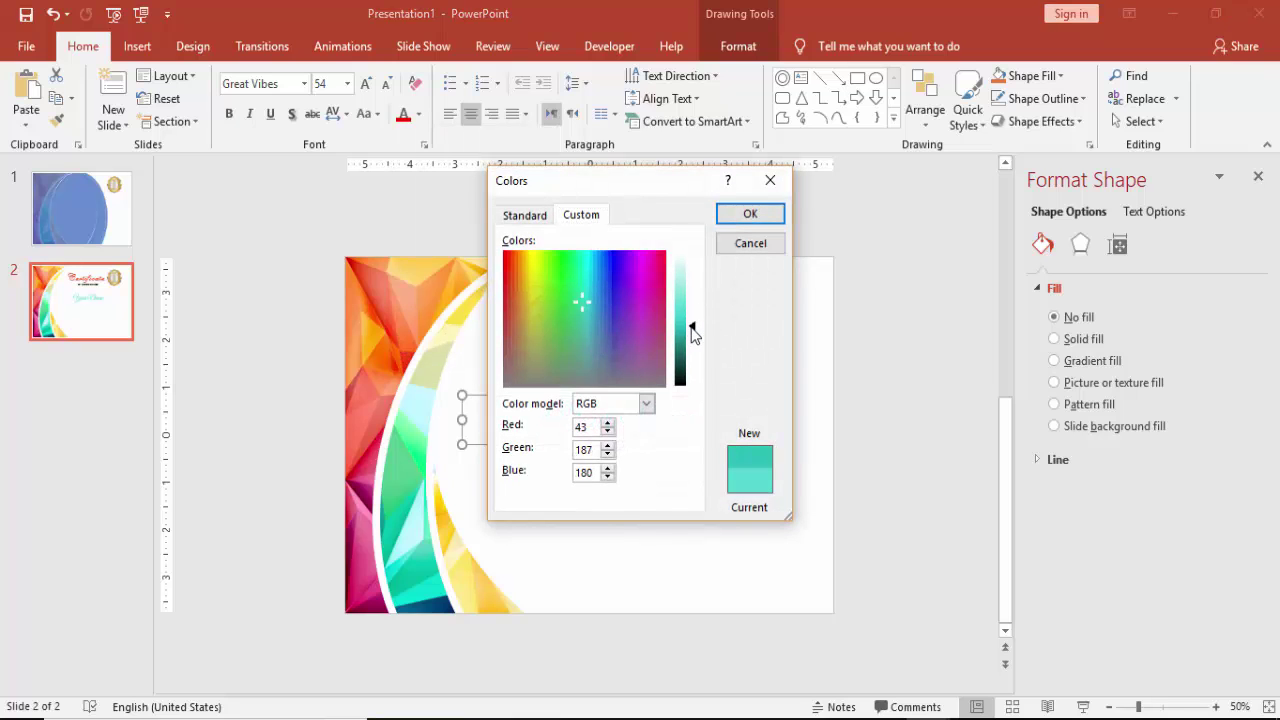
click(748, 214)
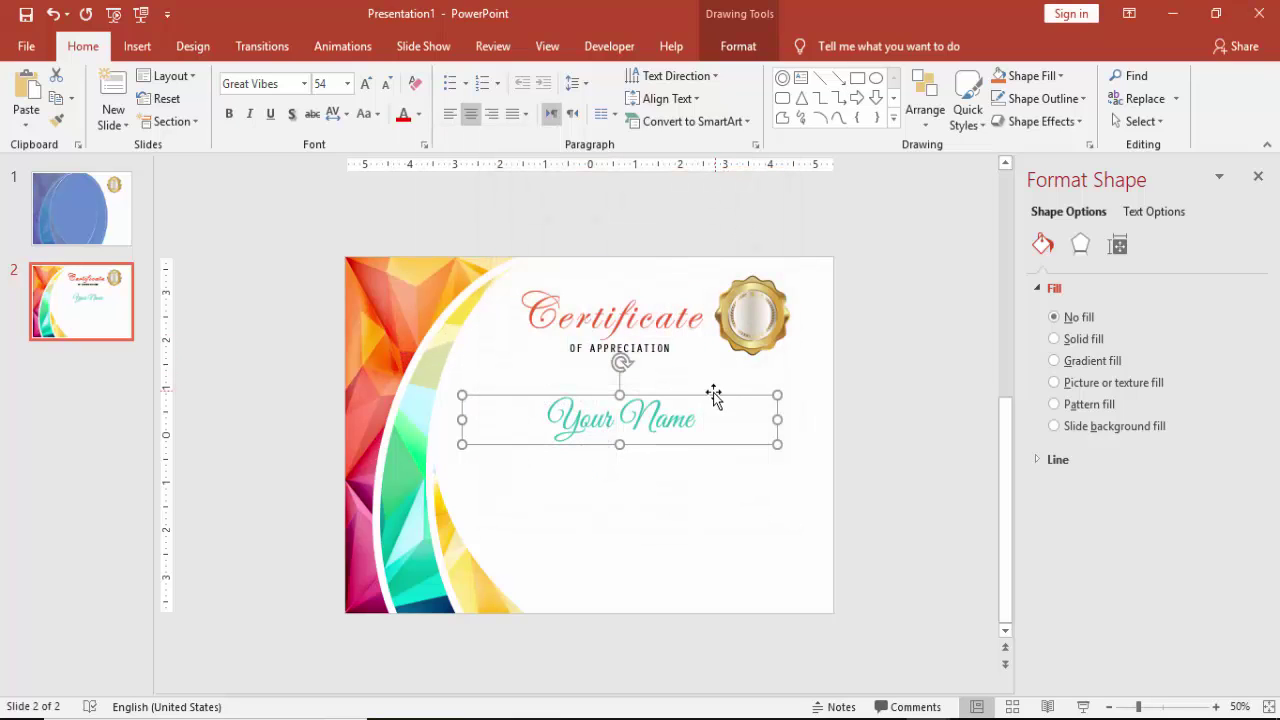
drag(706, 399, 706, 411)
click(880, 371)
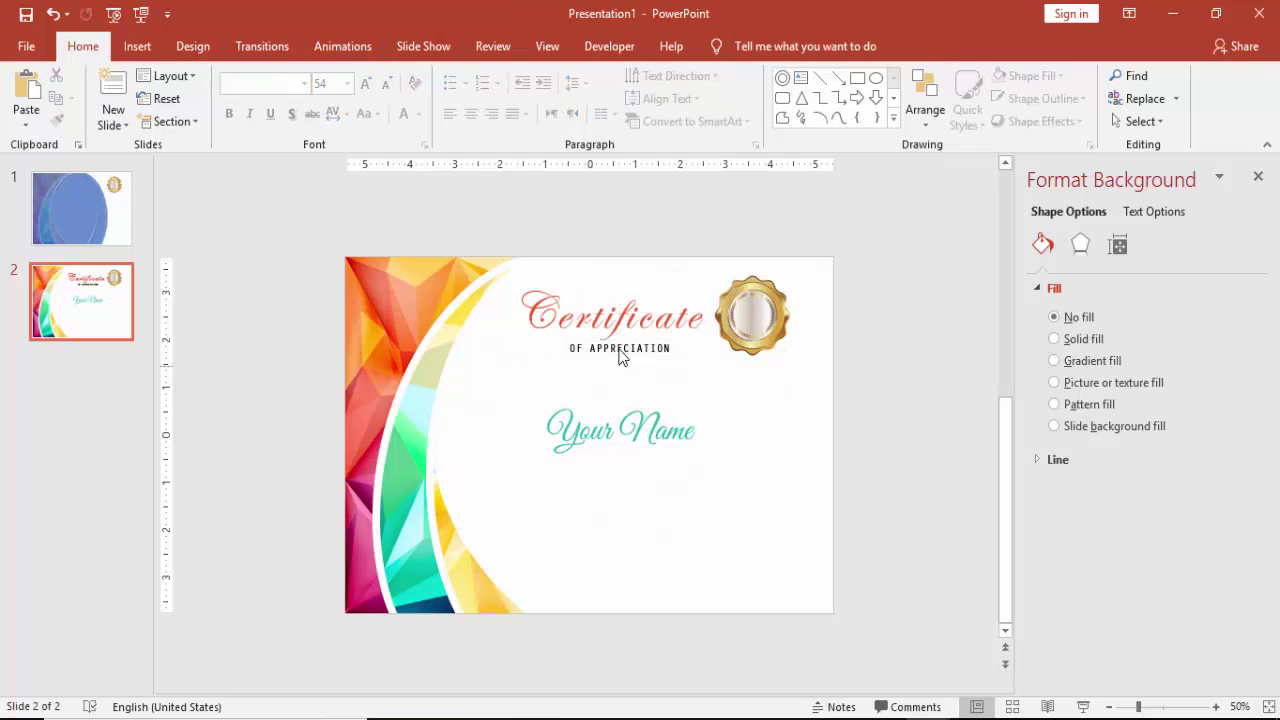
Duplicate the "OF APPRECIATION" text box, reword the copy as "PROUDLY PRESENTED TO" and place it directly above "Your Name"
click(619, 349)
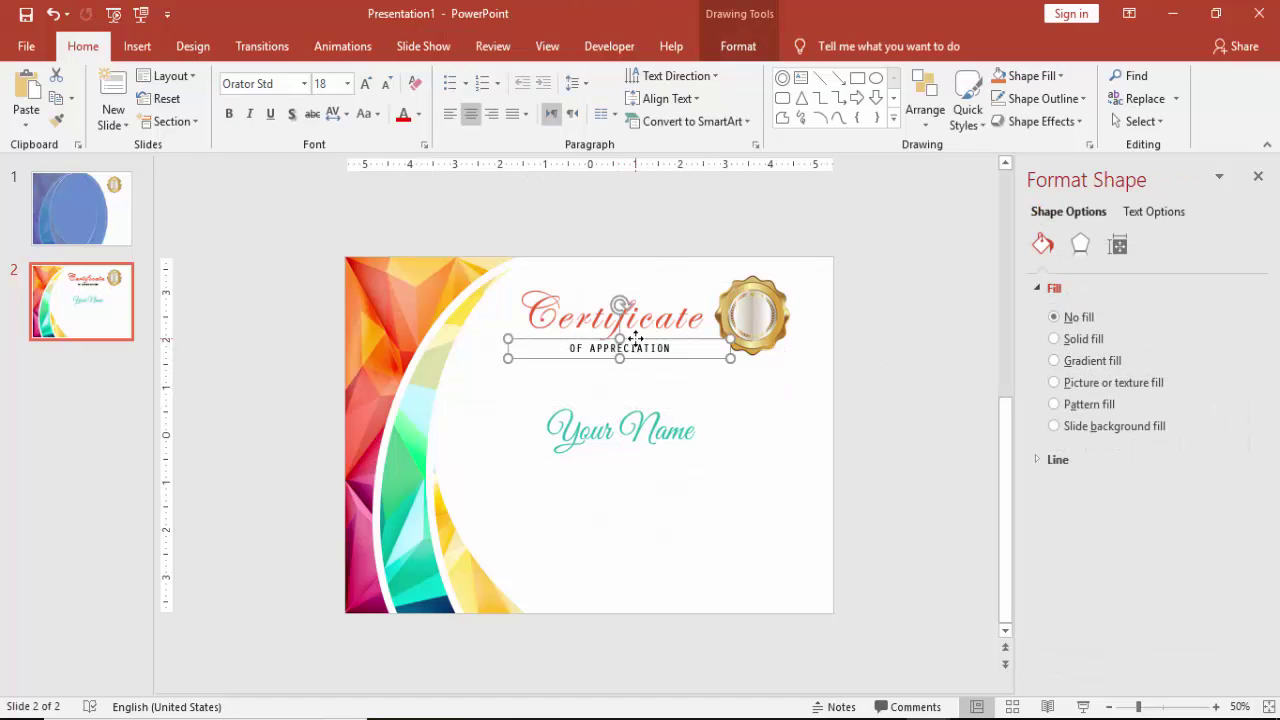
key(ctrl+d)
drag(683, 350, 678, 382)
drag(578, 393, 748, 399)
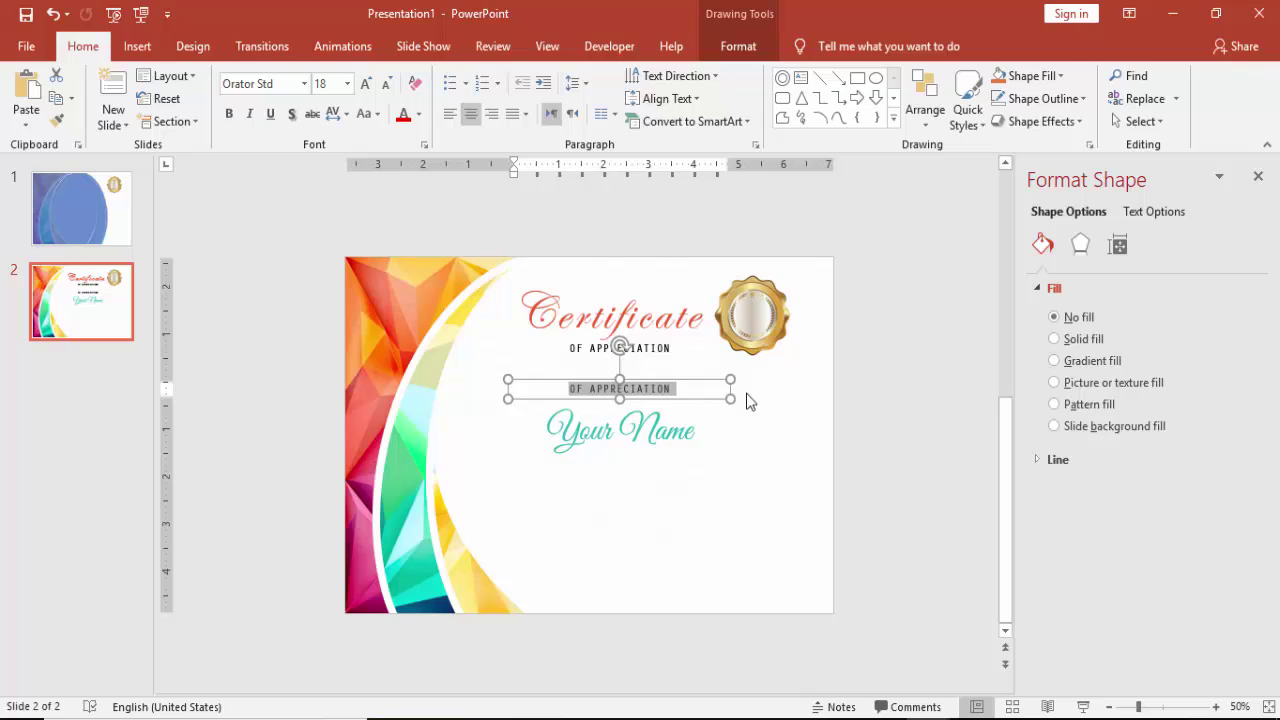
text(PRO)
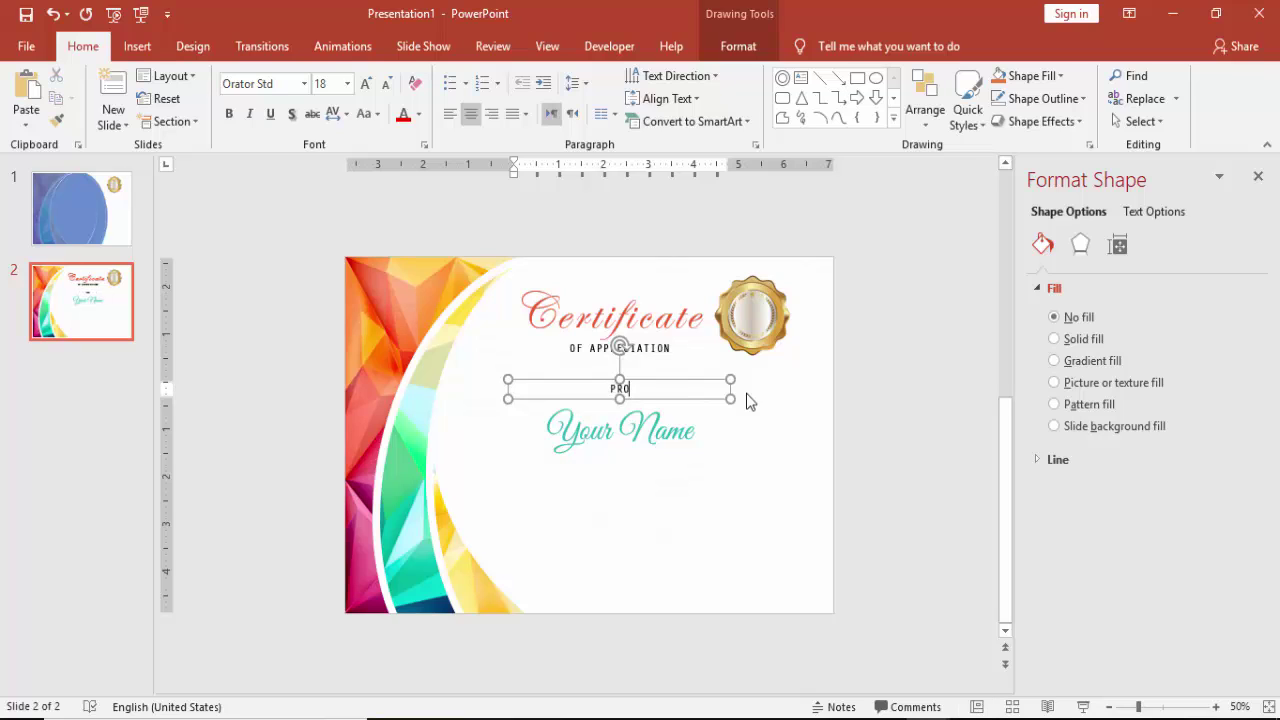
text(UDLY PRESENTED TO)
drag(662, 383, 658, 387)
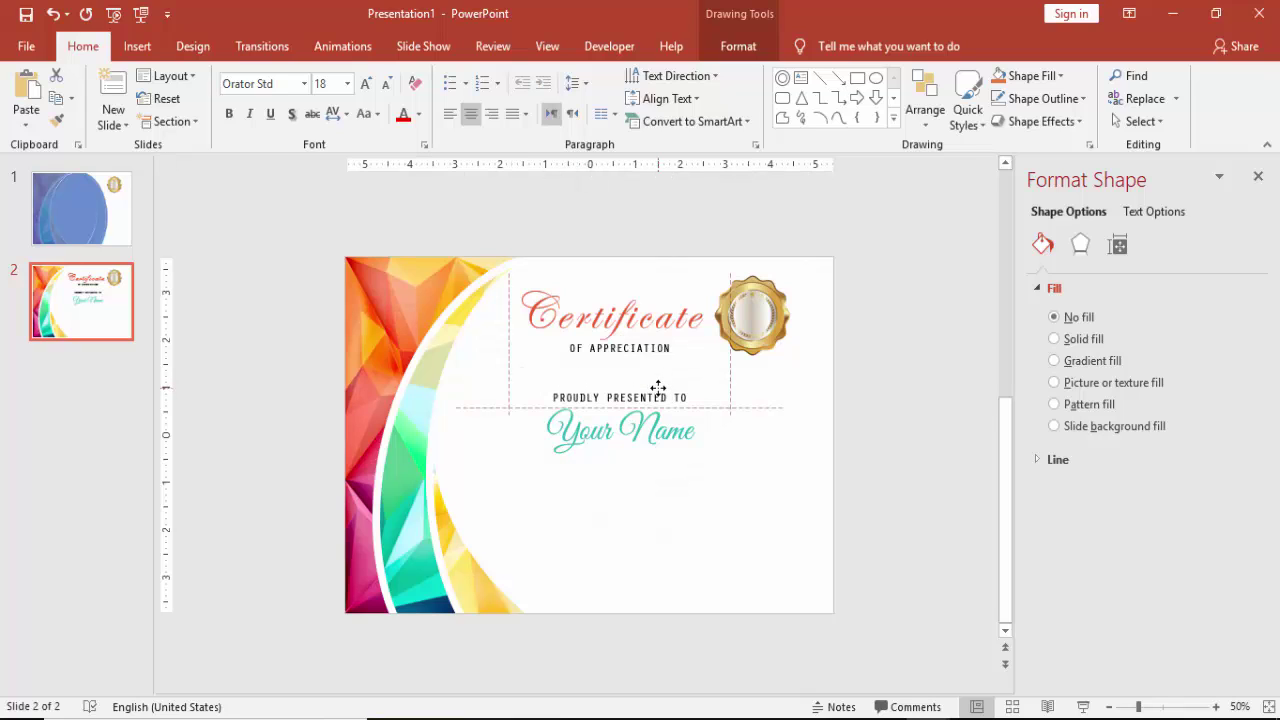
drag(658, 387, 658, 387)
click(706, 482)
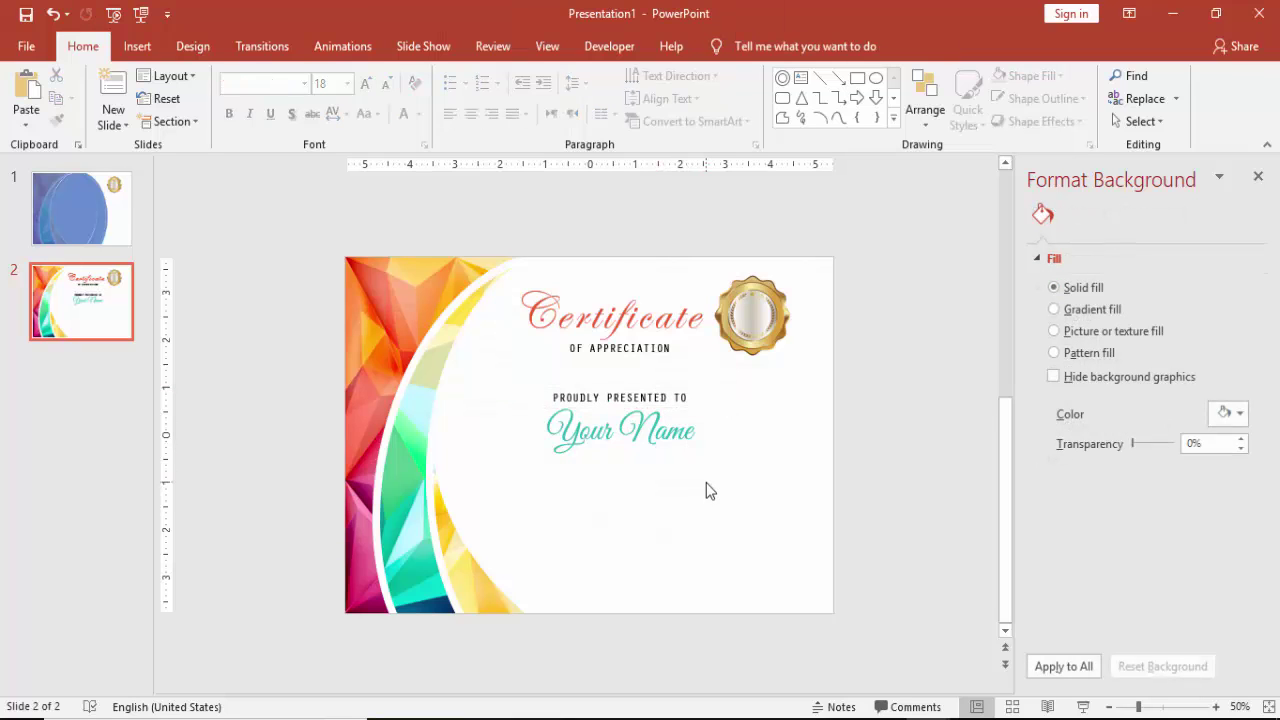
Copy the "PROUDLY PRESENTED TO" text box to below "Your Name" and set the copy's font size to 14 pt
click(693, 398)
ctrl+drag(690, 389, 700, 480)
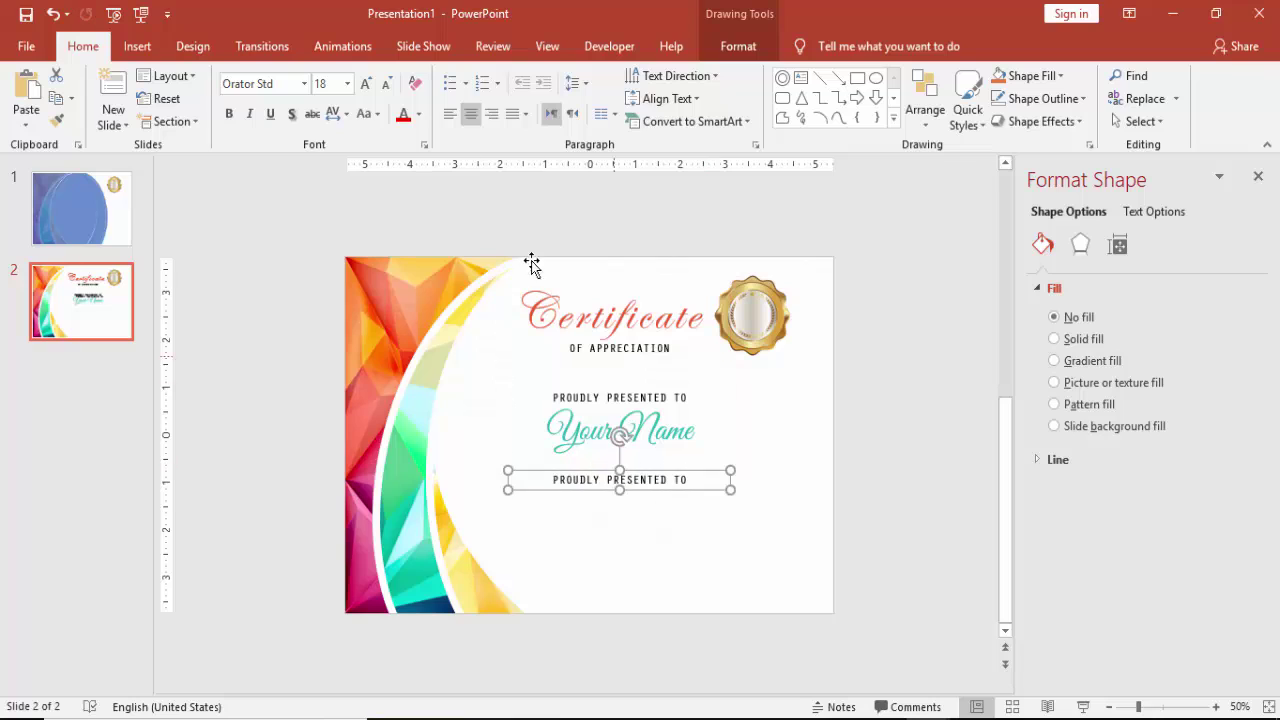
click(386, 83)
click(386, 83)
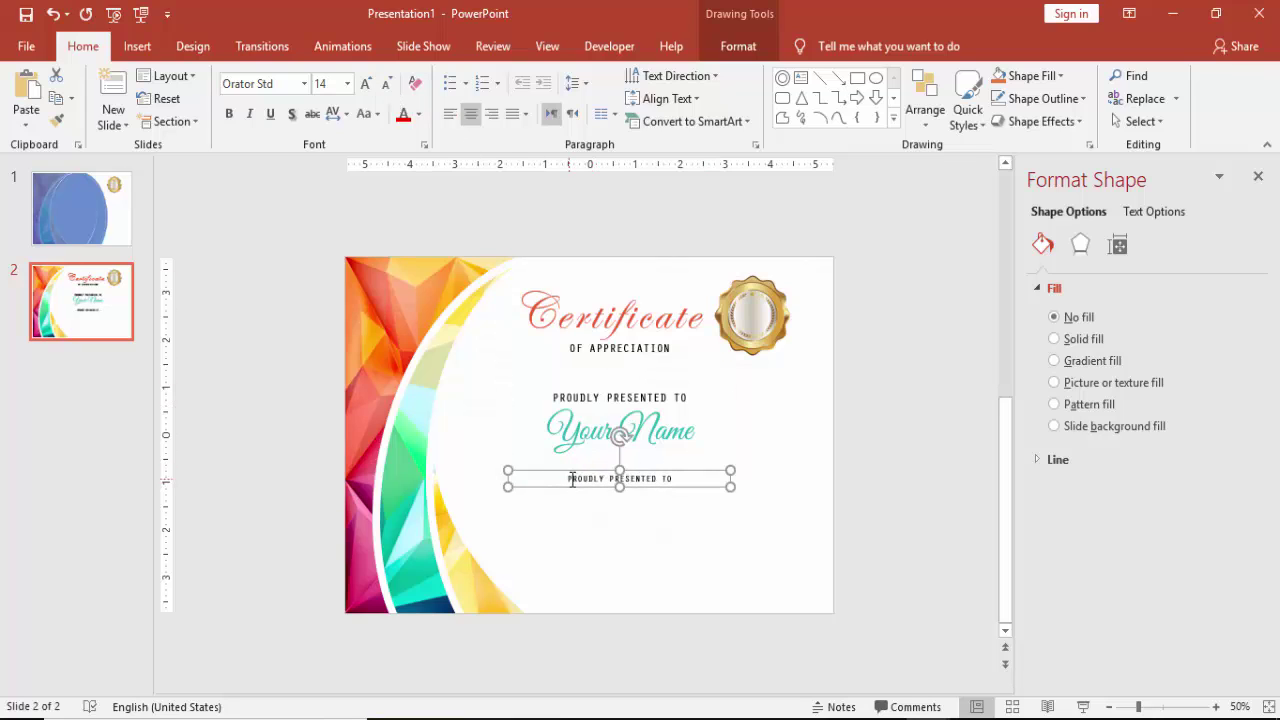
Replace the text of the line below "Your Name" with "TYPE THE DETAILED CERTIFICATE TEXT" and nudge its box slightly down
drag(568, 479, 709, 490)
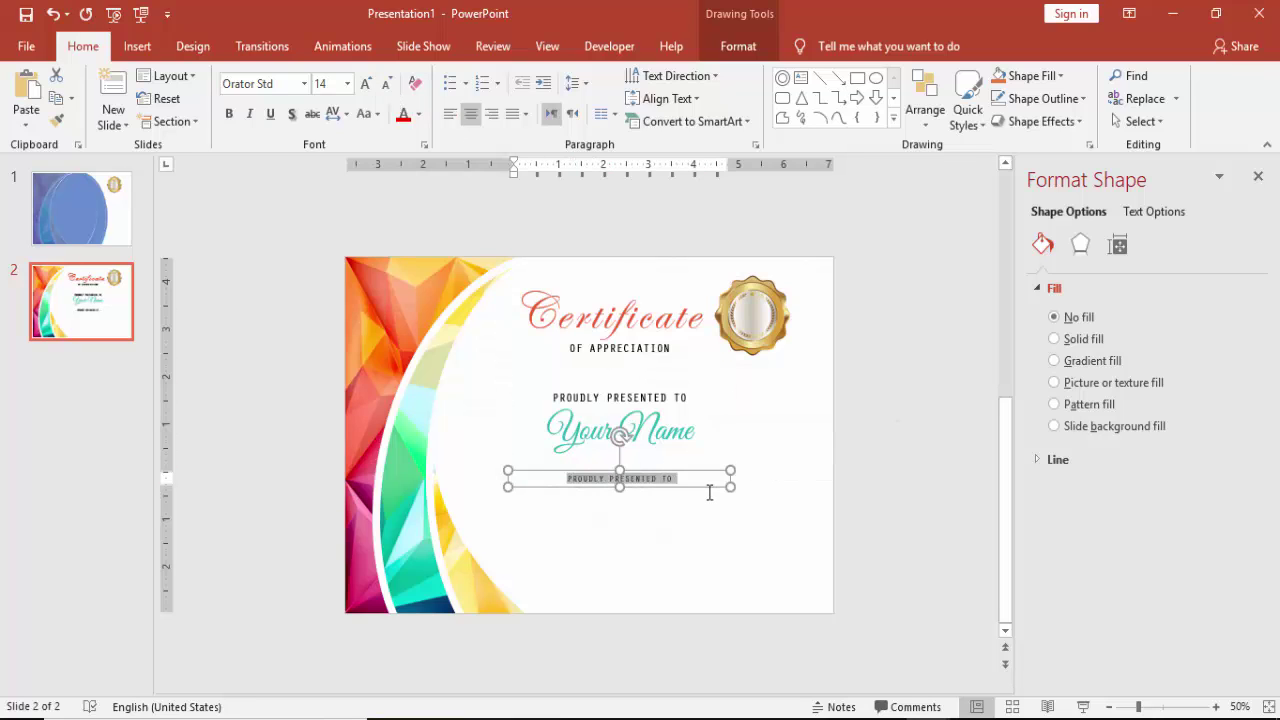
key(BackSpace)
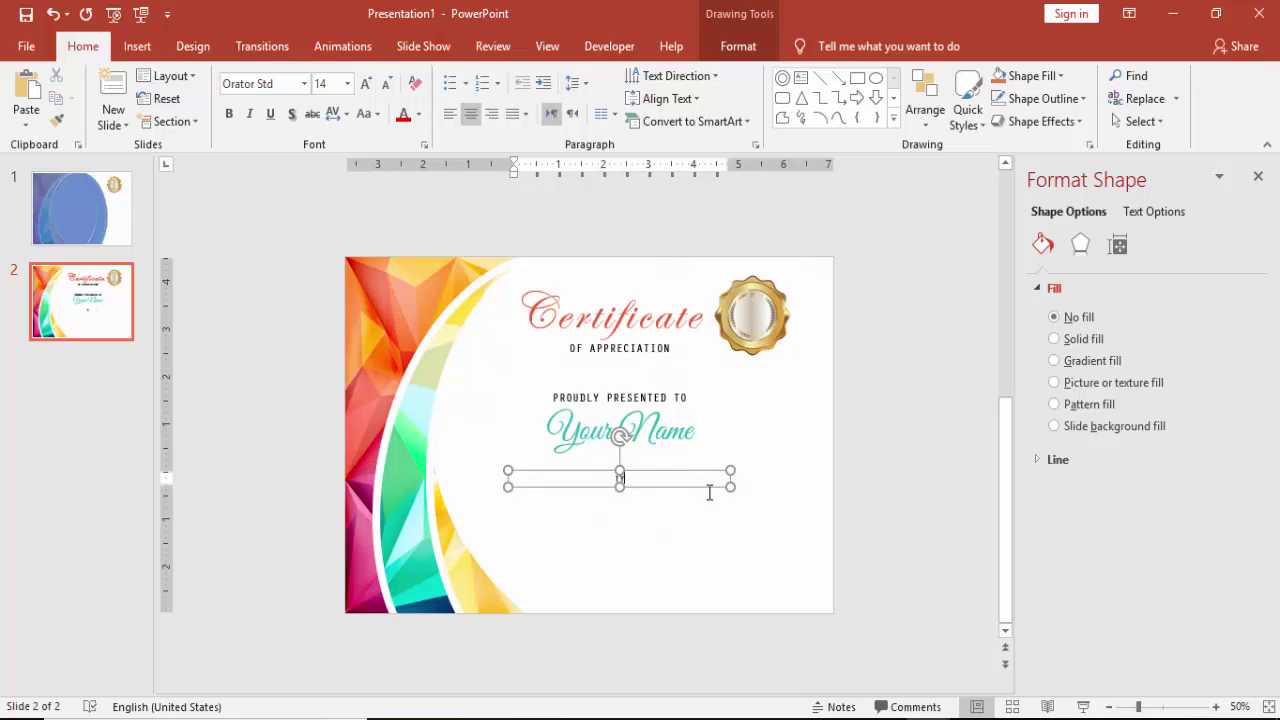
text(TYPE THE DETAILED CERTIFICATE TEXT)
drag(663, 471, 663, 473)
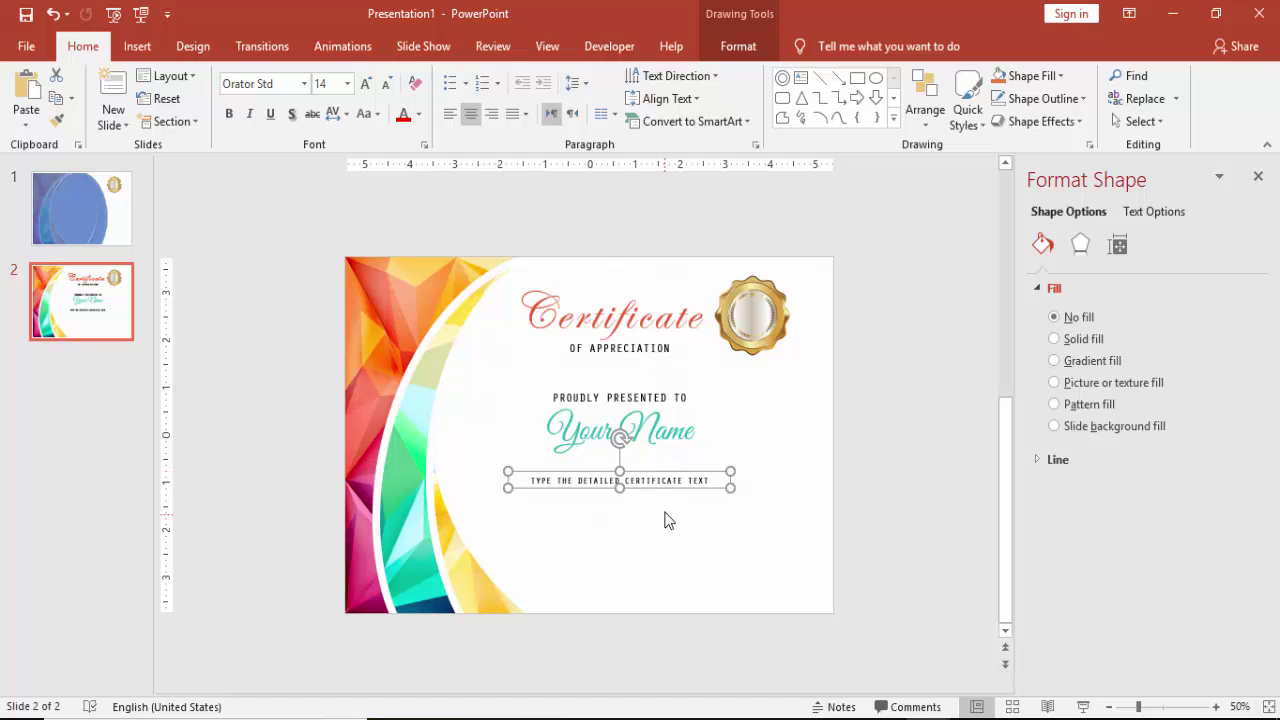
click(651, 546)
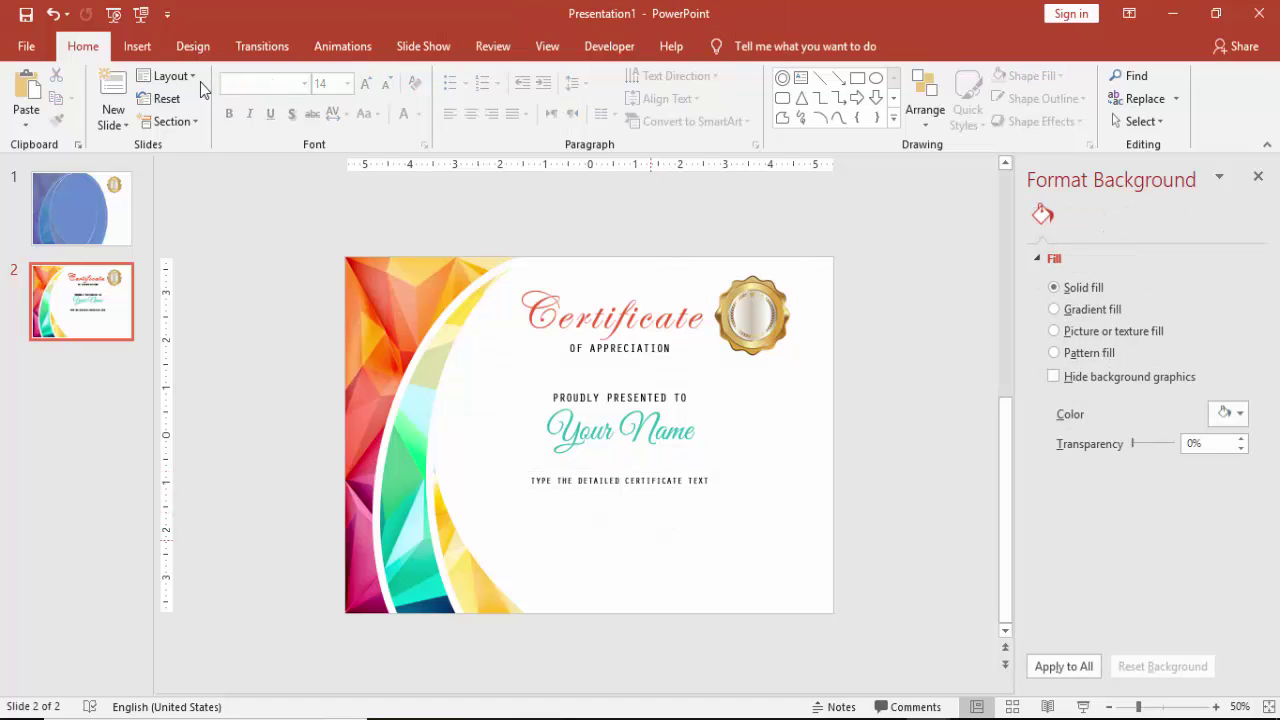
Add a text box below the "TYPE THE DETAILED CERTIFICATE TEXT" line and fill it with one lorem ipsum paragraph generated by =LOREM(1)
click(137, 46)
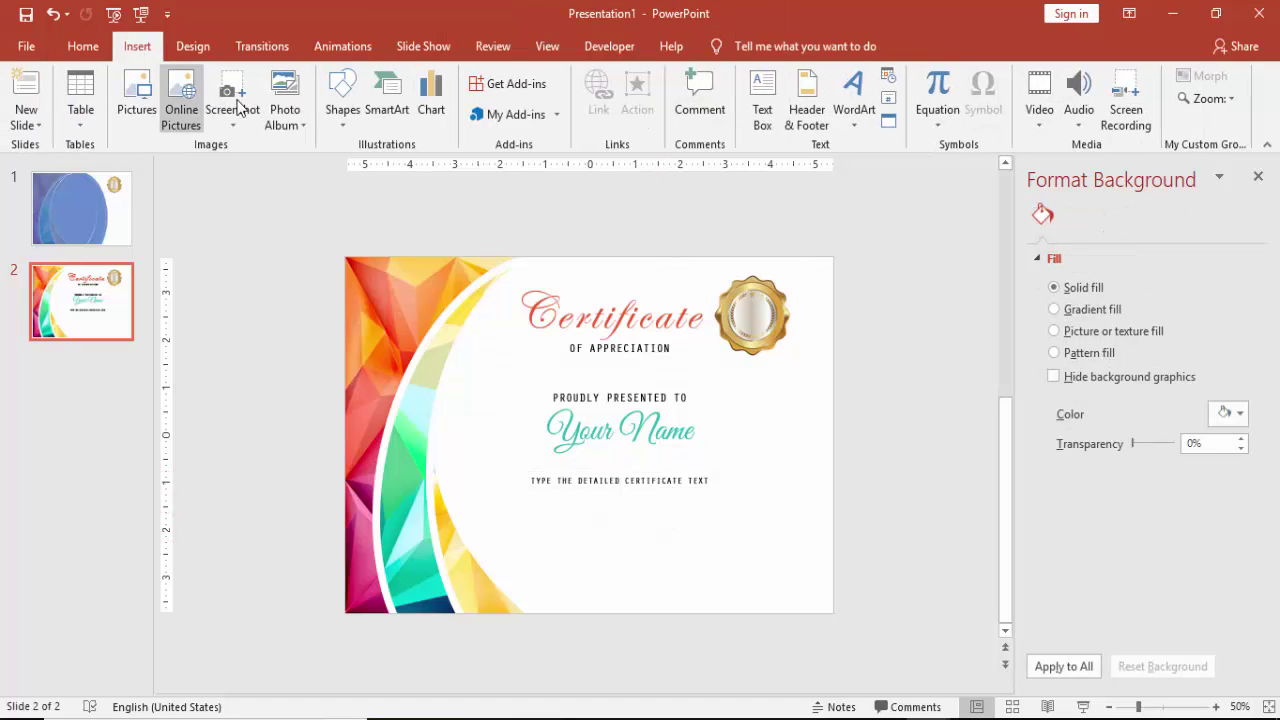
click(762, 105)
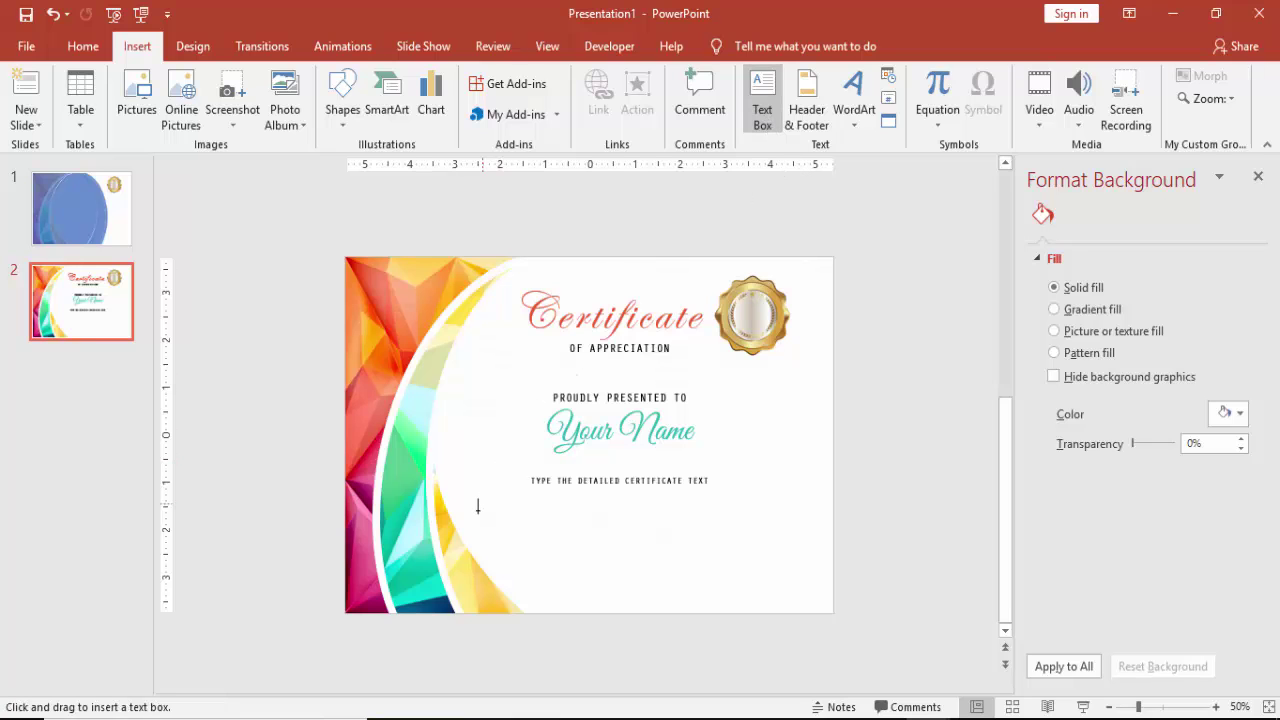
mouse_move(483, 509)
mouse_down()
mouse_move(666, 563)
mouse_move(824, 583)
mouse_up()
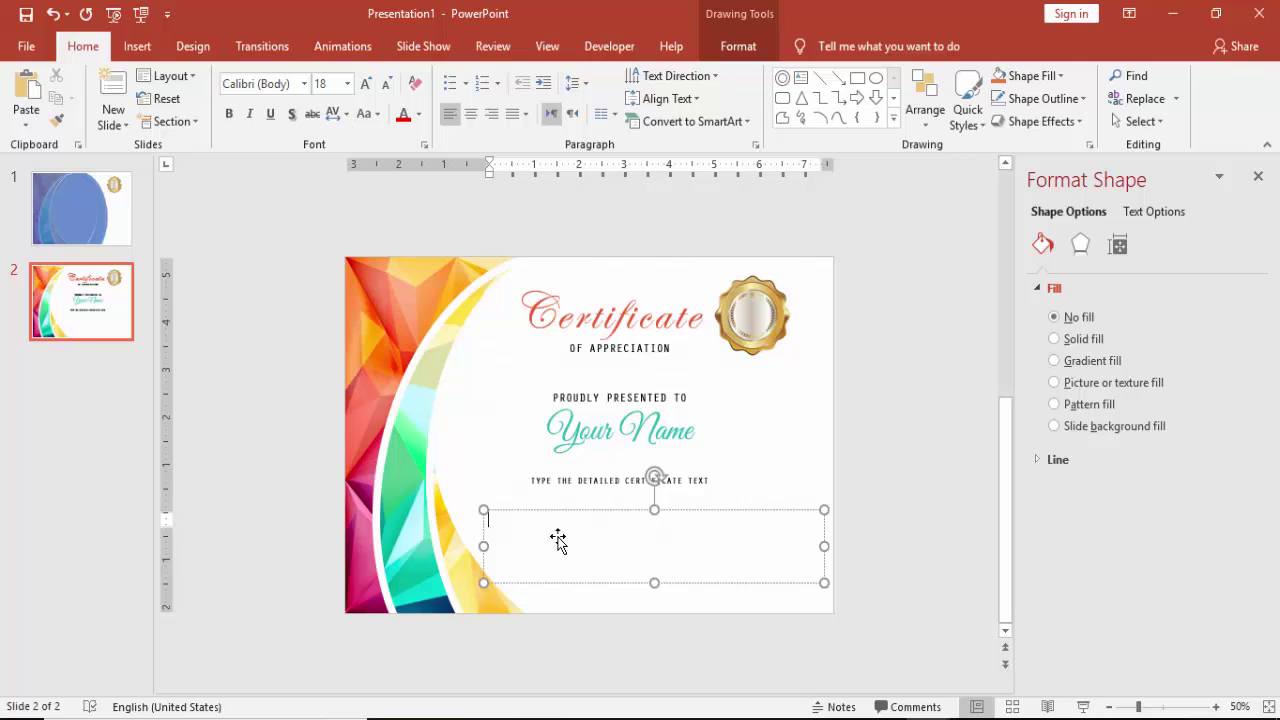
text(=LOREM()
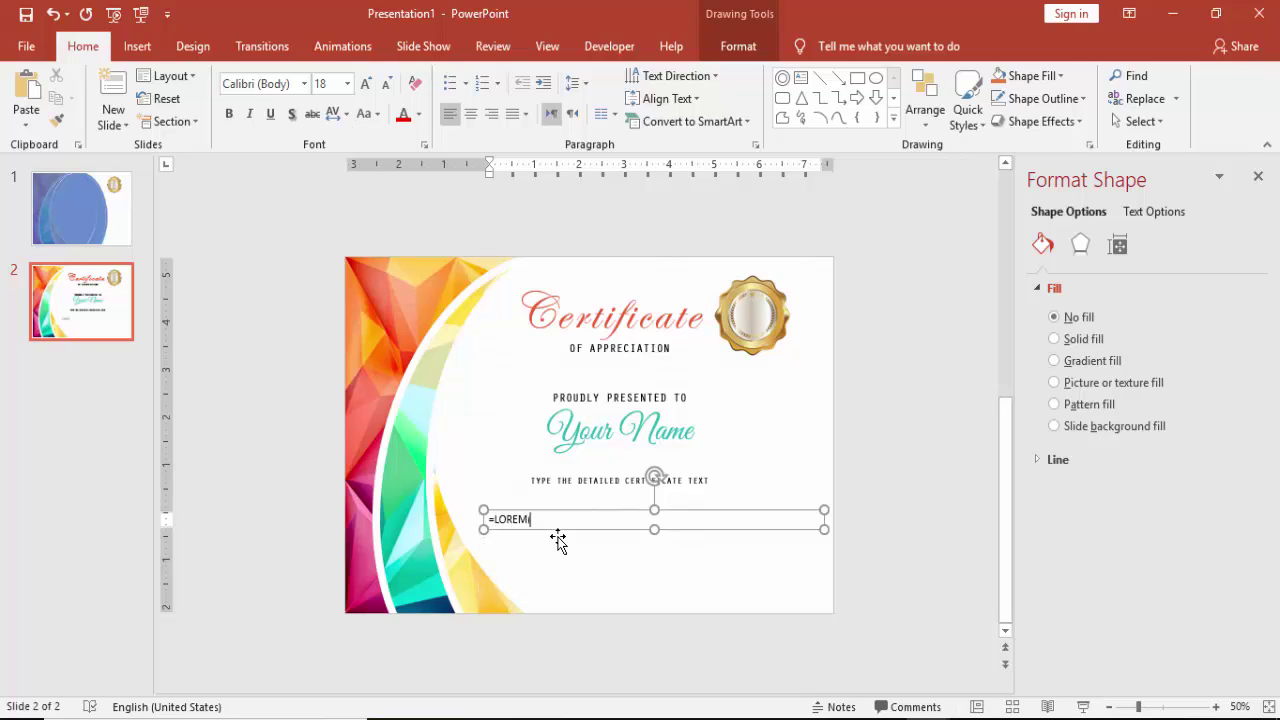
text(1))
key(Return)
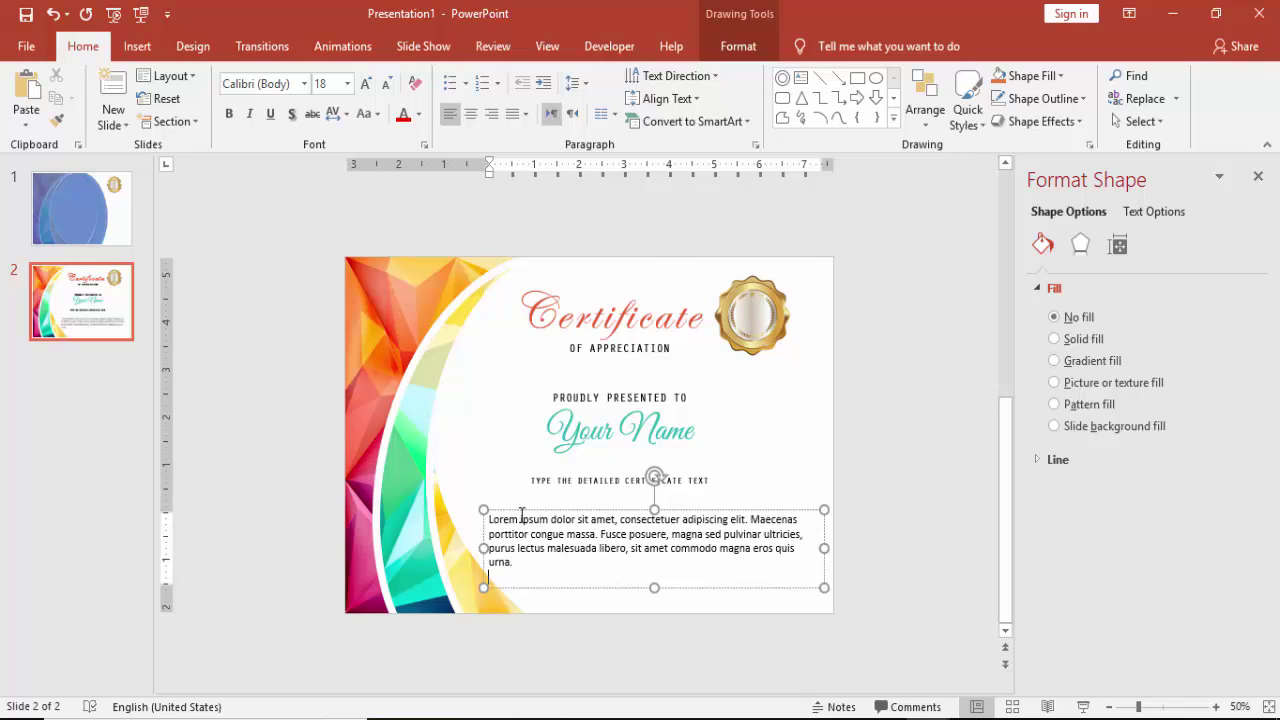
Centre the lorem ipsum paragraph at 14 pt and move its box up and slightly left, directly under the "TYPE THE DETAILED CERTIFICATE TEXT" line
click(520, 510)
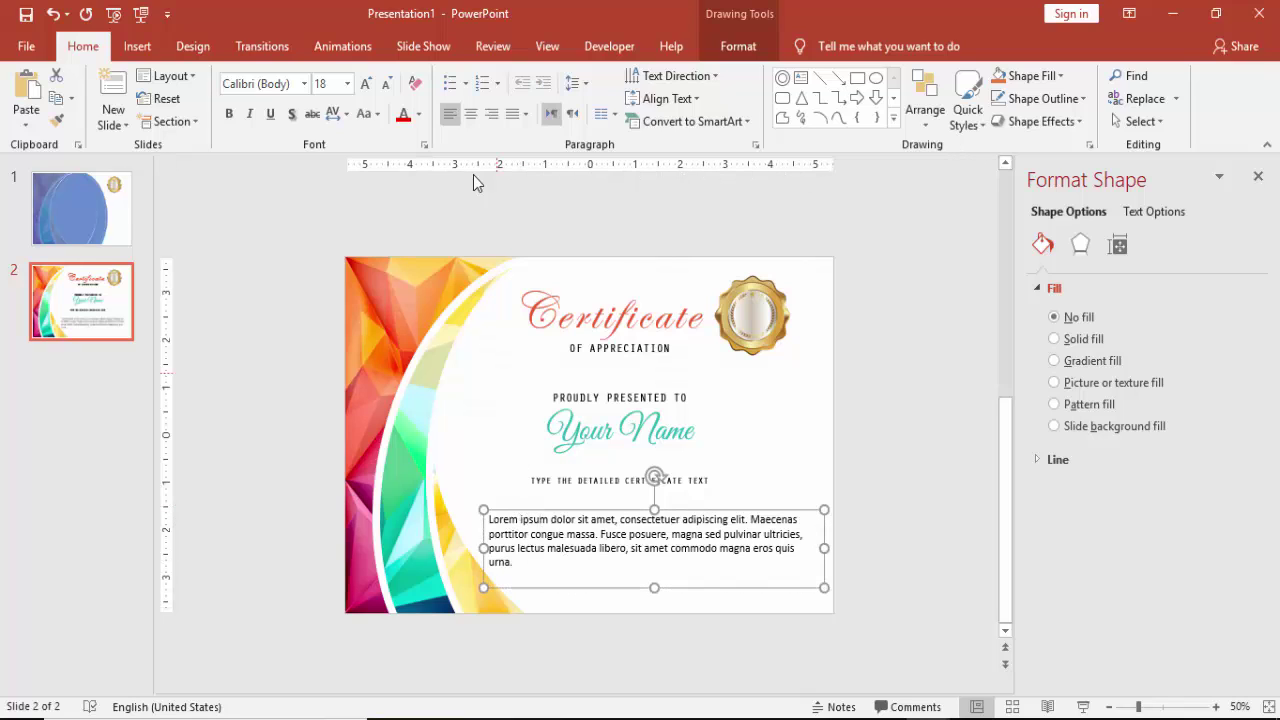
click(471, 121)
click(384, 85)
click(384, 85)
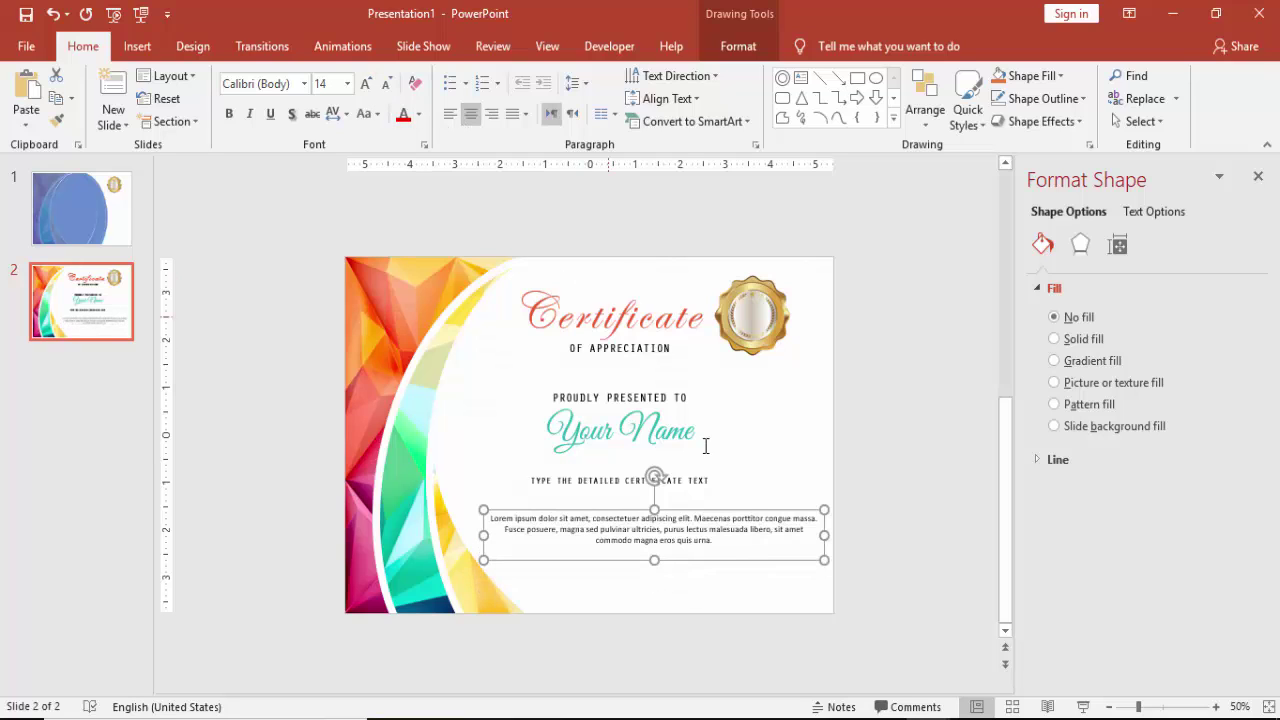
drag(744, 512, 721, 496)
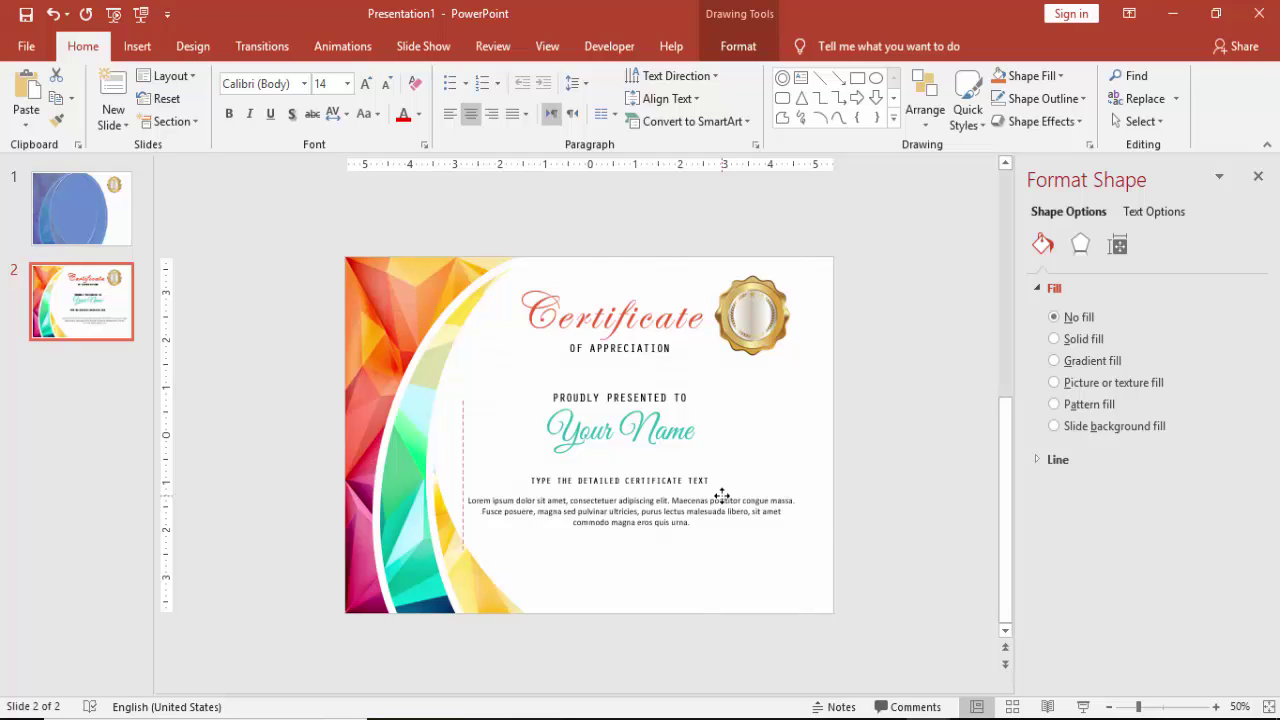
drag(721, 496, 721, 497)
click(845, 516)
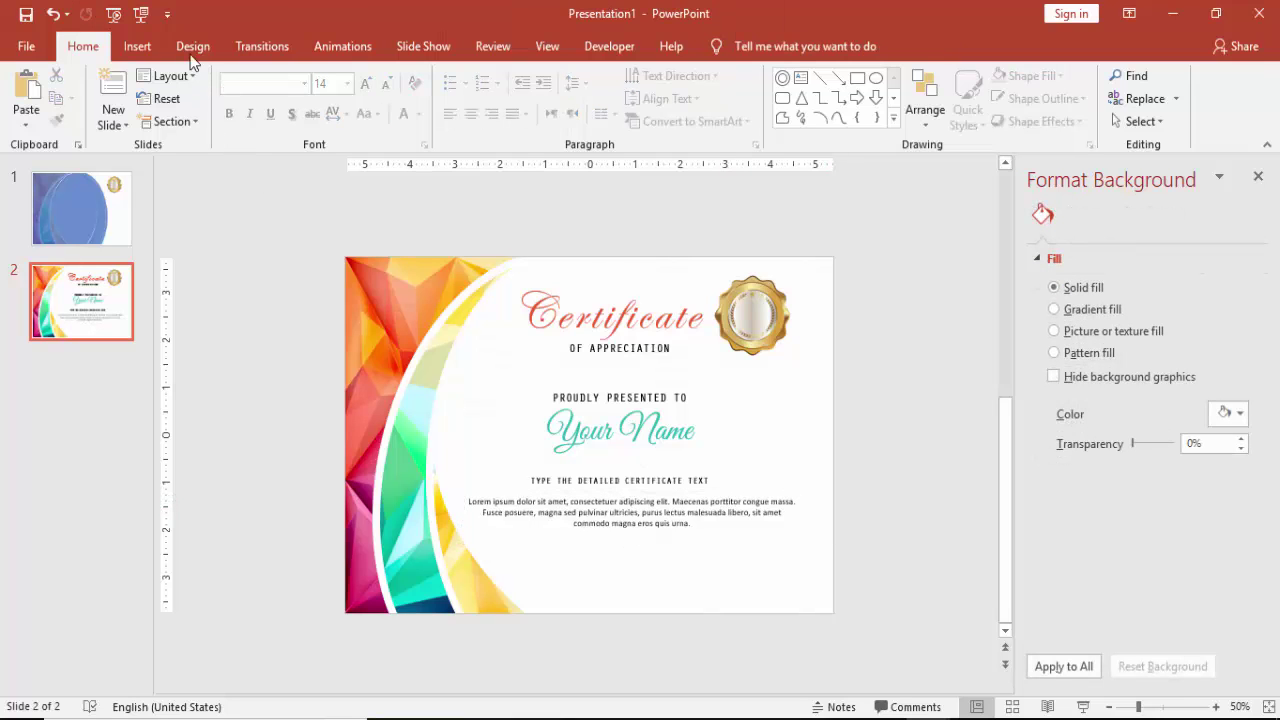
Draw a horizontal line about 2.1 inches long below the body text on the left and copy it level to the right side
click(137, 47)
click(337, 125)
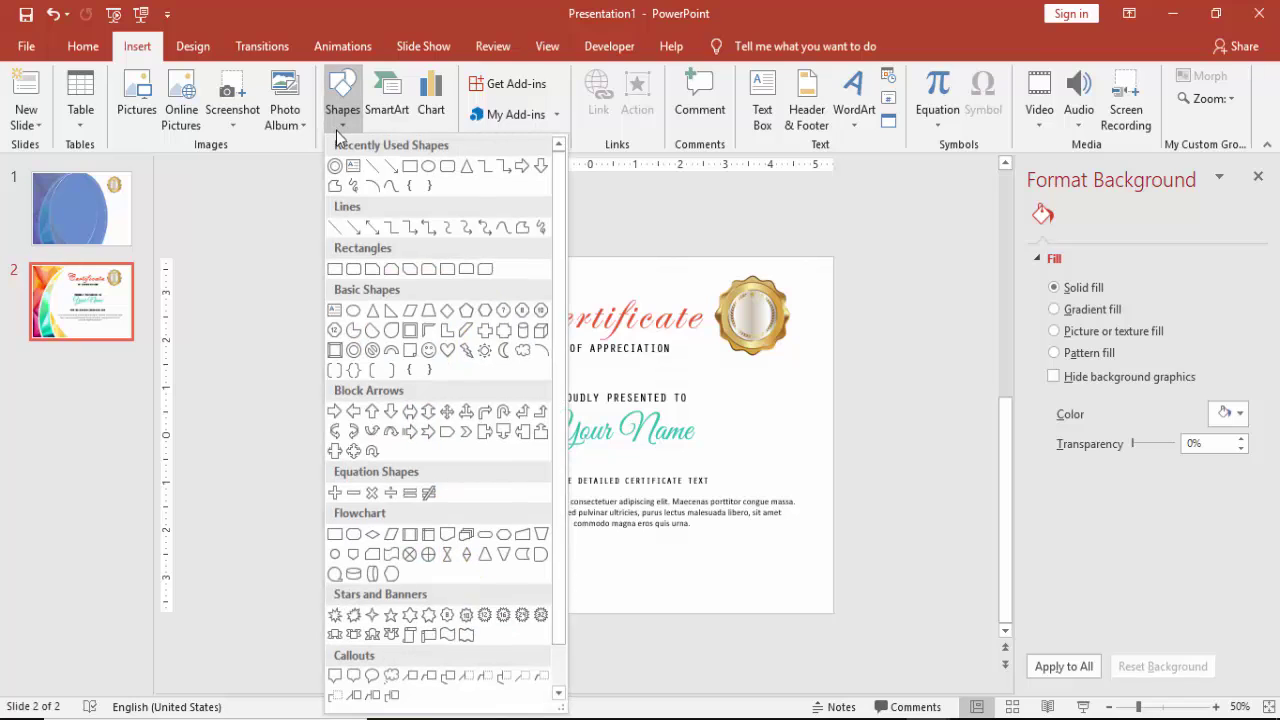
click(372, 166)
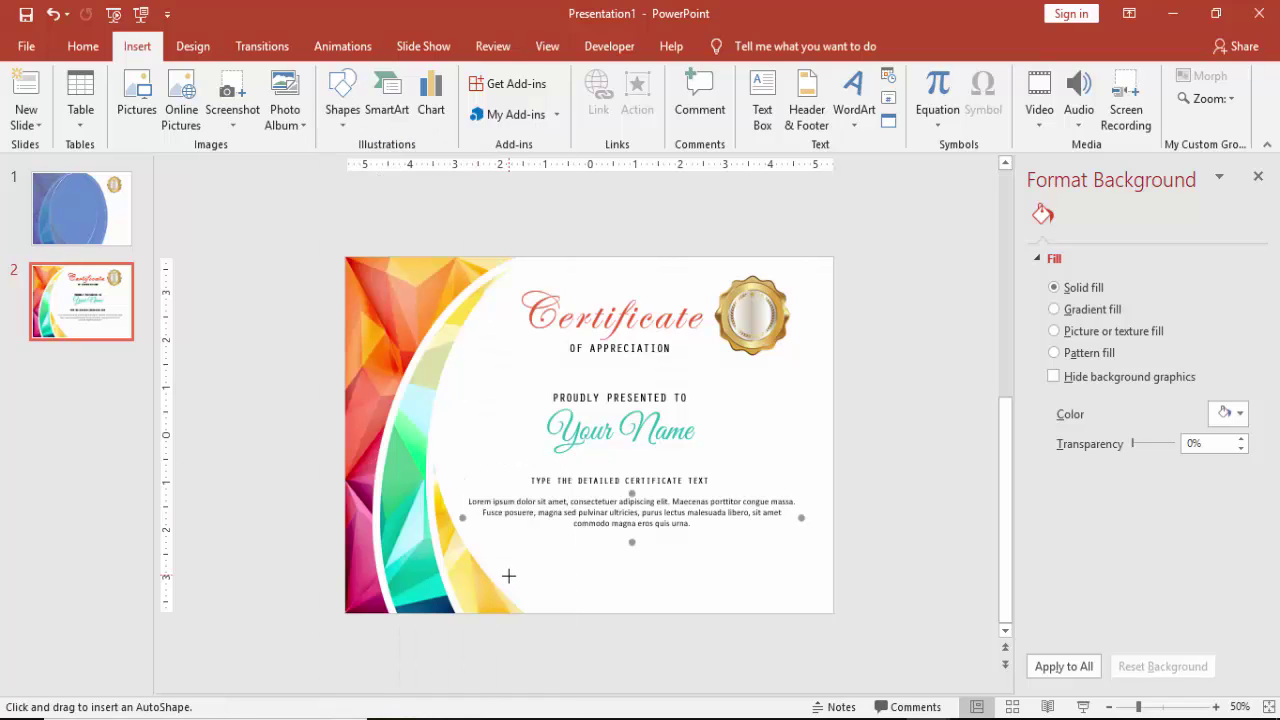
drag(509, 576, 785, 576)
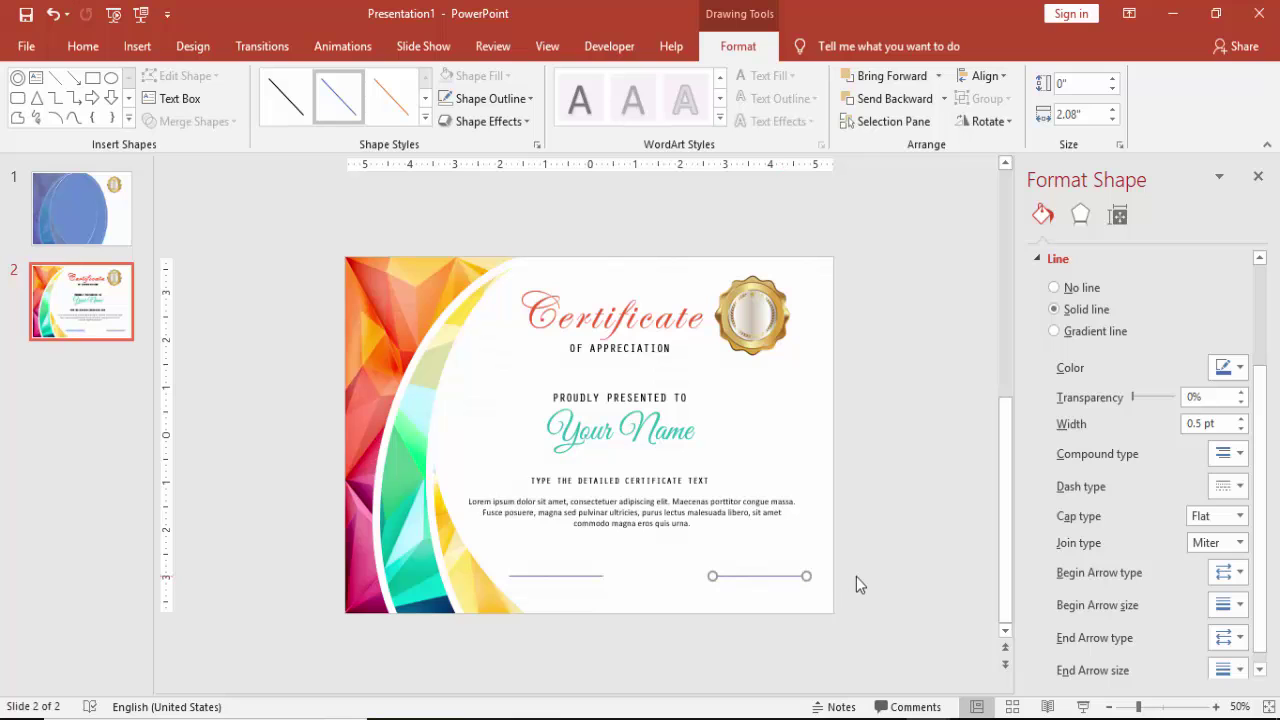
click(246, 257)
Add a small text box reading "Date" near the certificate's bottom edge, with the text centred at 14 pt
click(140, 50)
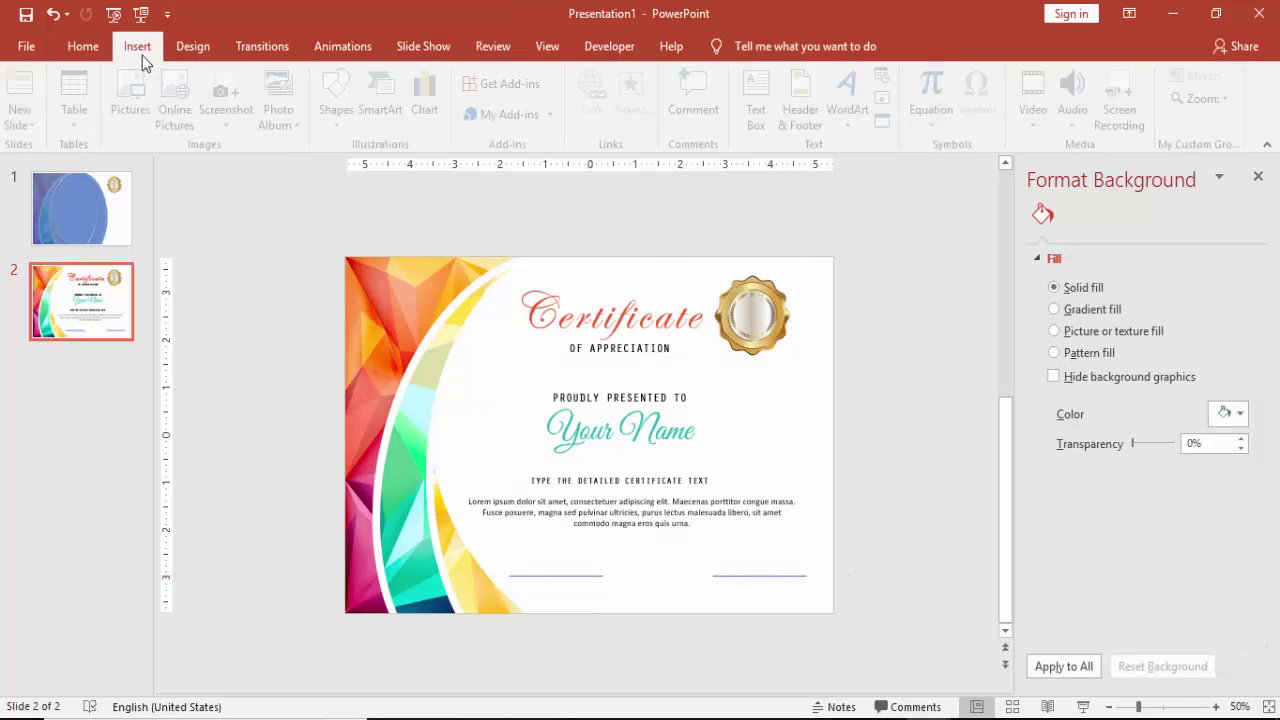
click(757, 116)
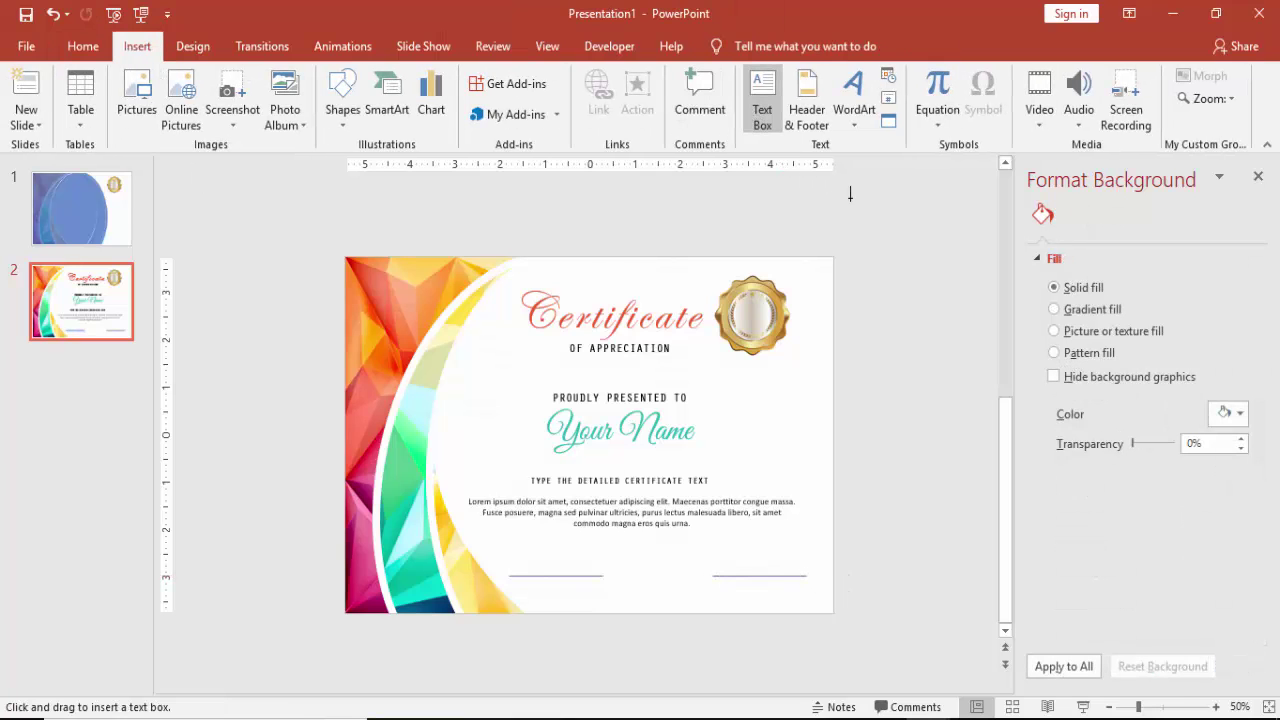
drag(545, 601, 622, 624)
text(Date)
click(608, 602)
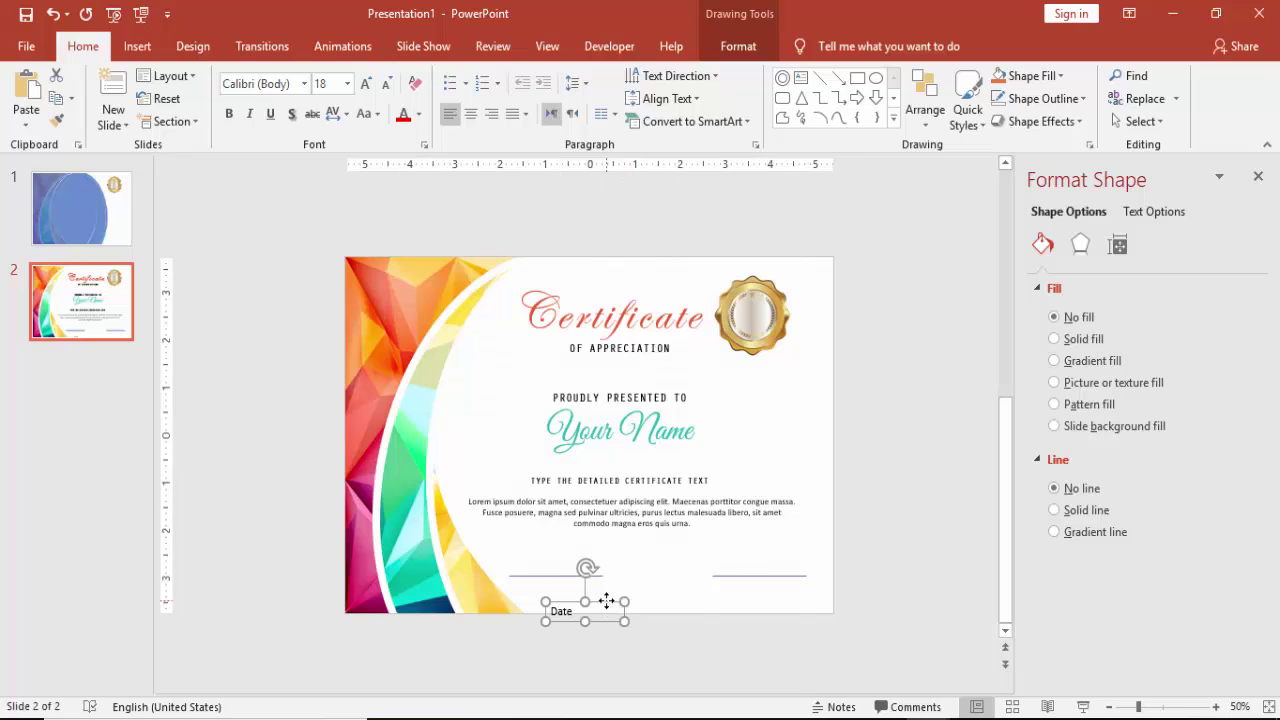
click(470, 113)
click(386, 85)
click(386, 85)
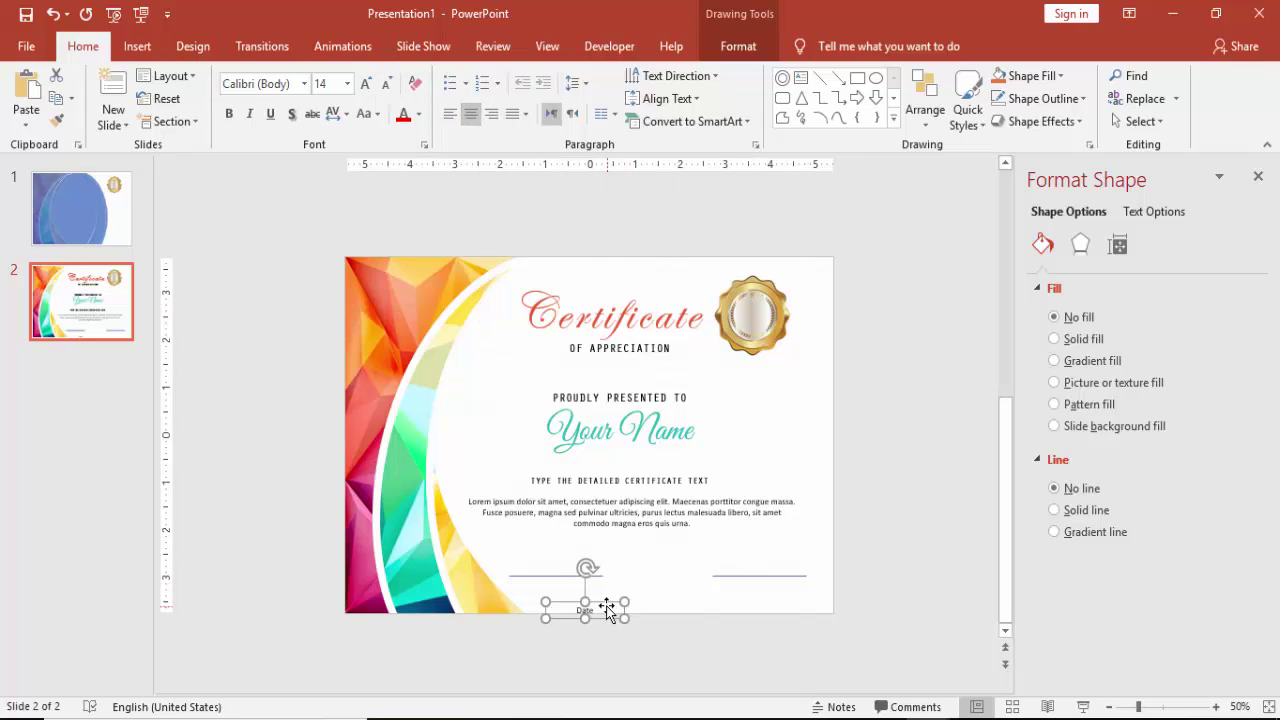
Place the "Date" box under the left line, copy it under the right line and reword the copy as "Signature"
mouse_move(608, 606)
mouse_down()
mouse_move(574, 589)
mouse_move(810, 580)
mouse_move(786, 585)
mouse_up()
double_click(752, 594)
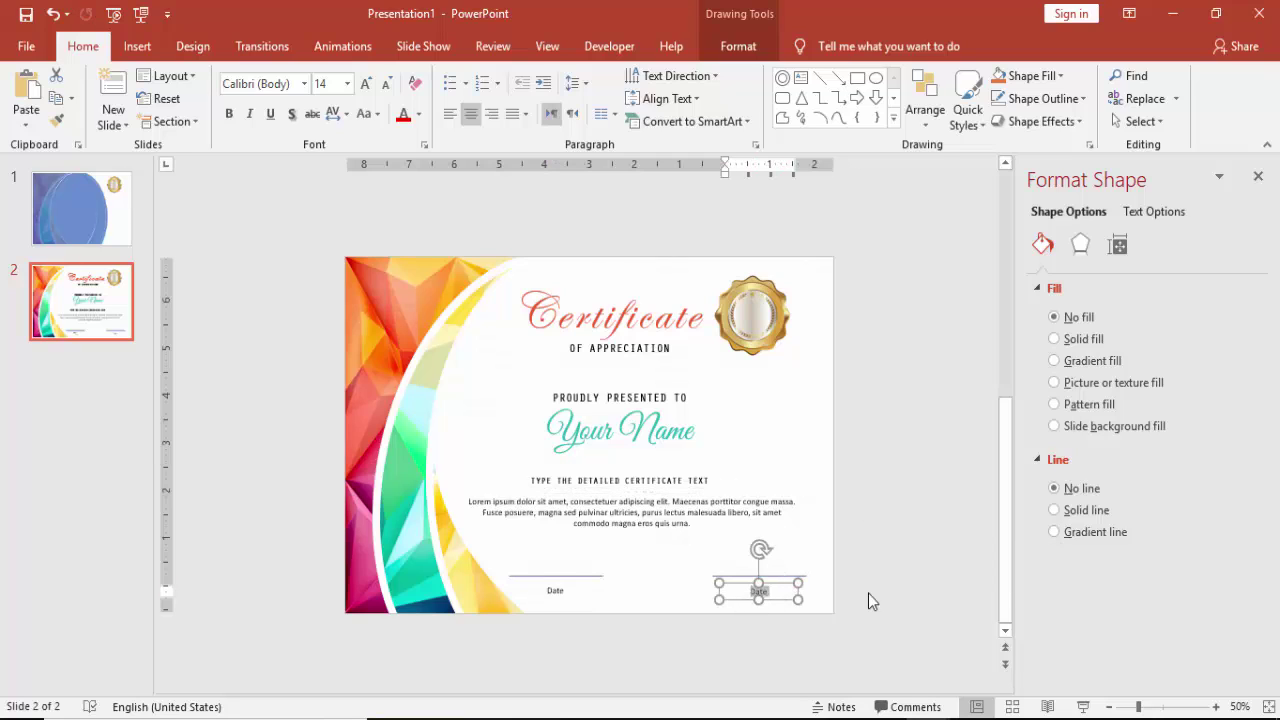
text(Signatur)
Align the "Date" and "Signature" text boxes with each other at the same height
shift+click(561, 589)
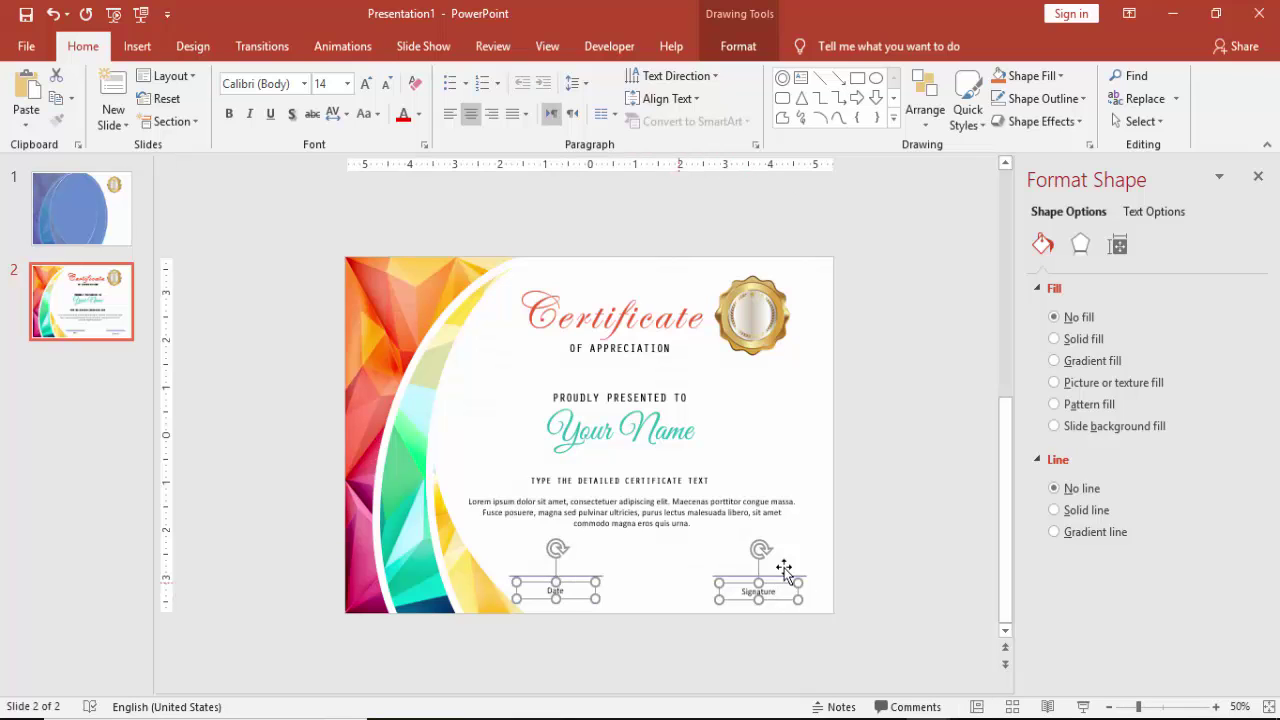
click(757, 50)
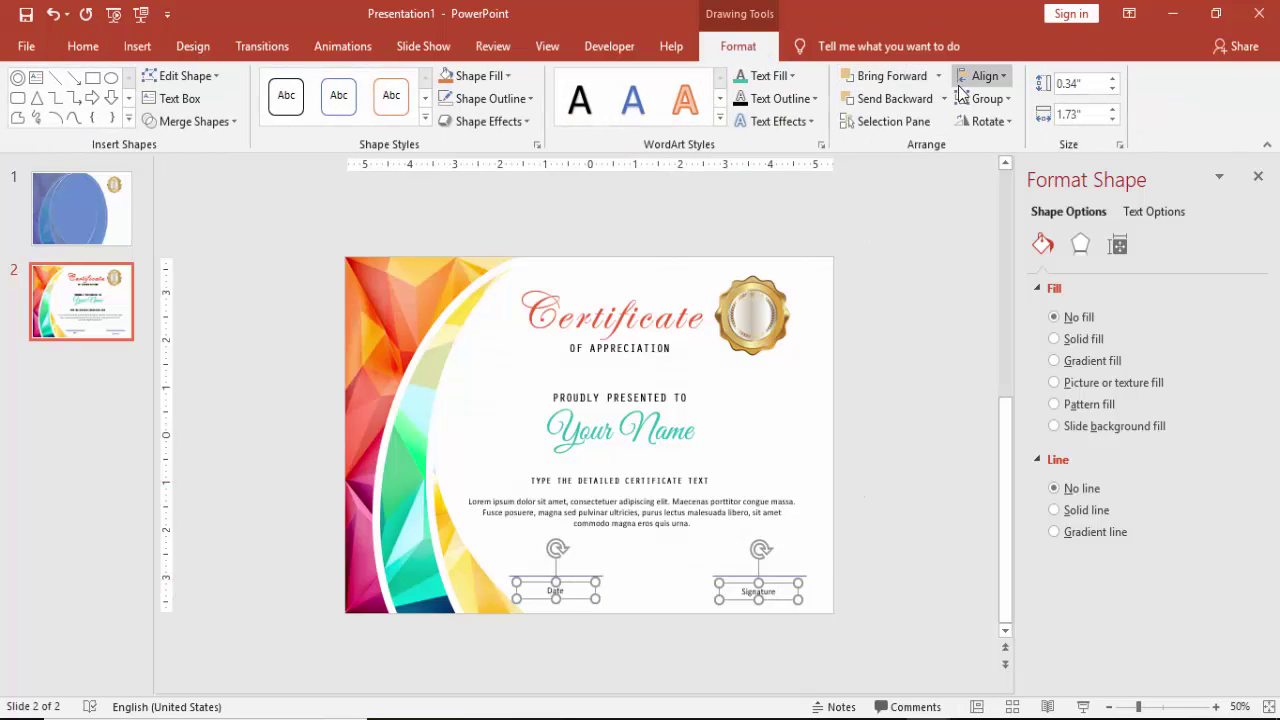
click(982, 76)
click(1027, 183)
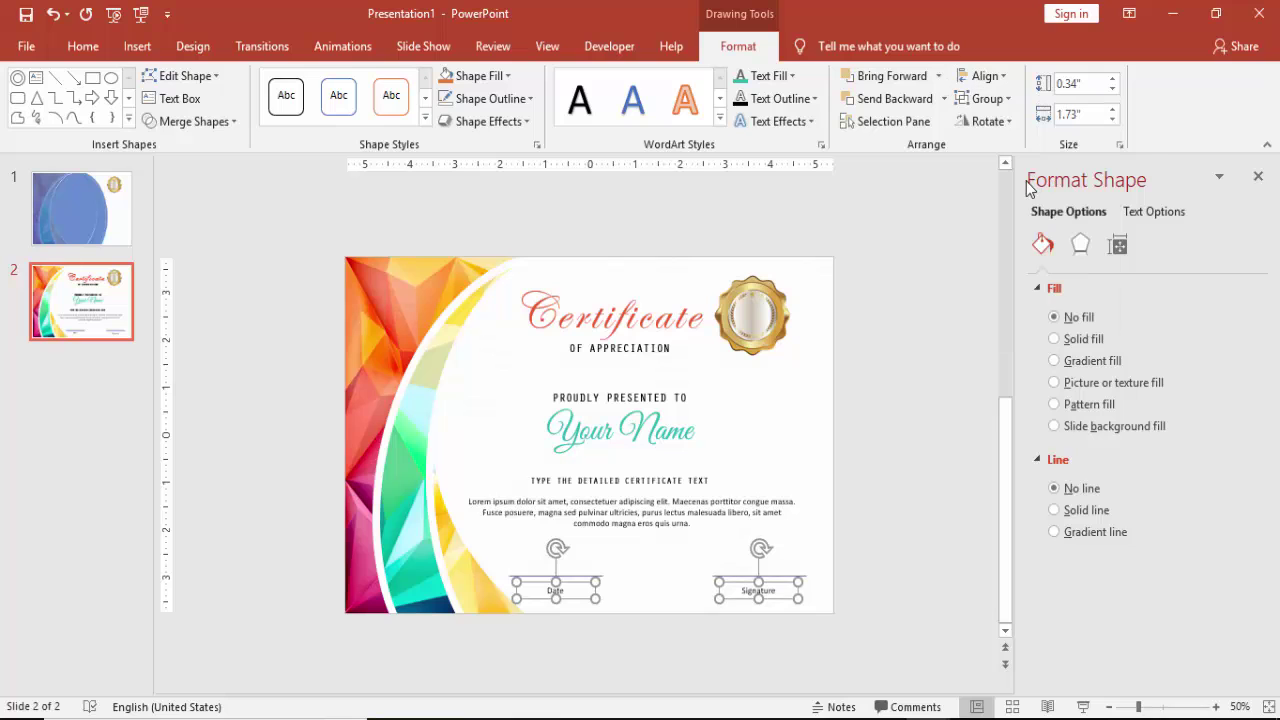
click(906, 433)
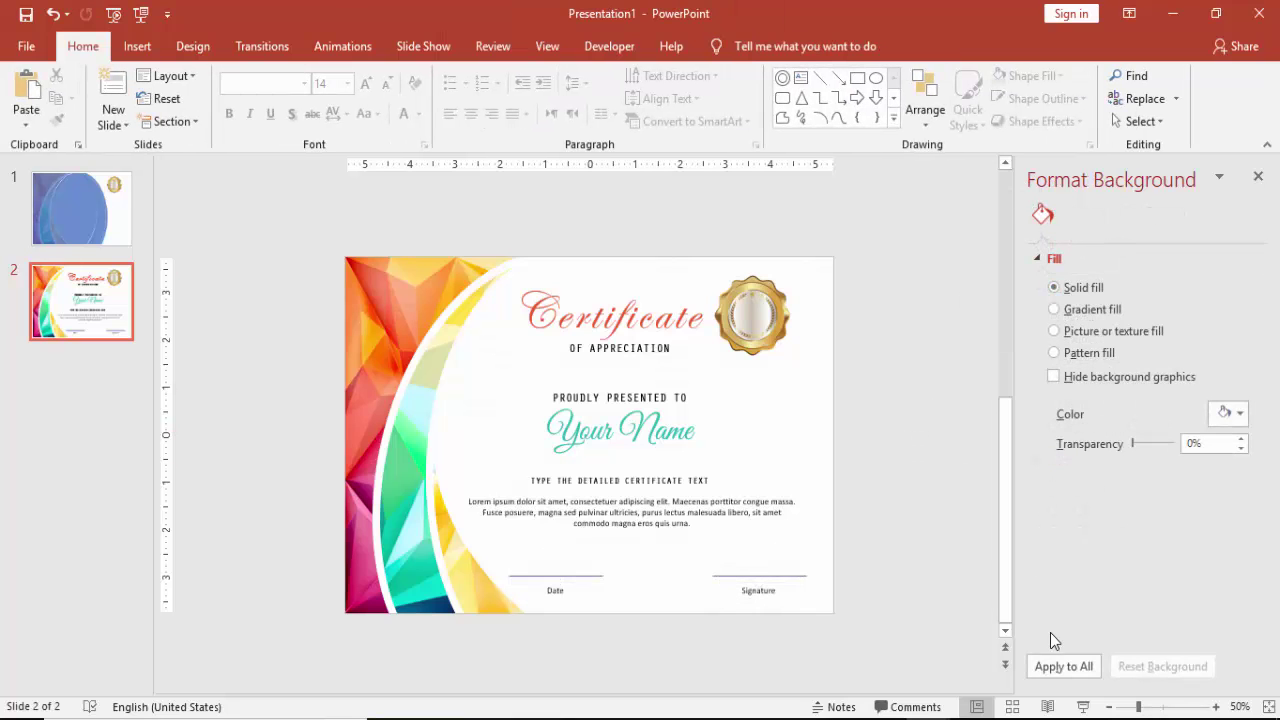
Preview the finished certificate as a full-screen slide show and return to editing
click(1083, 706)
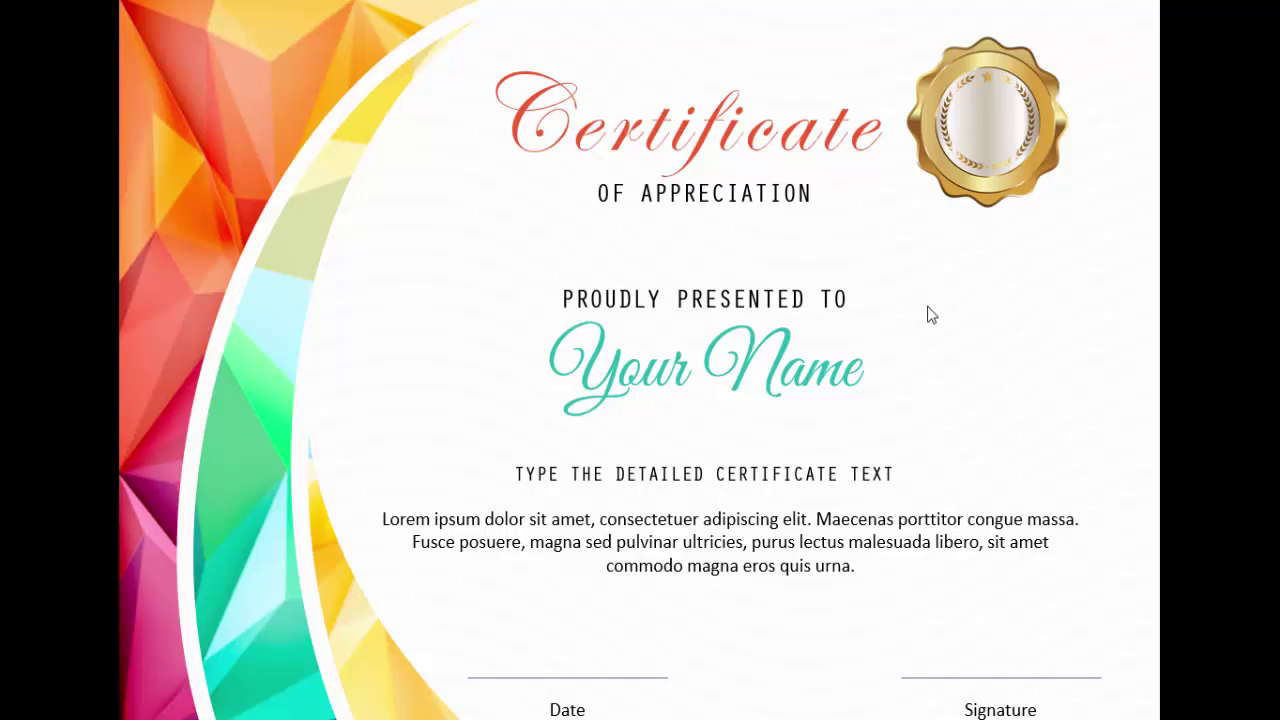
key(Escape)
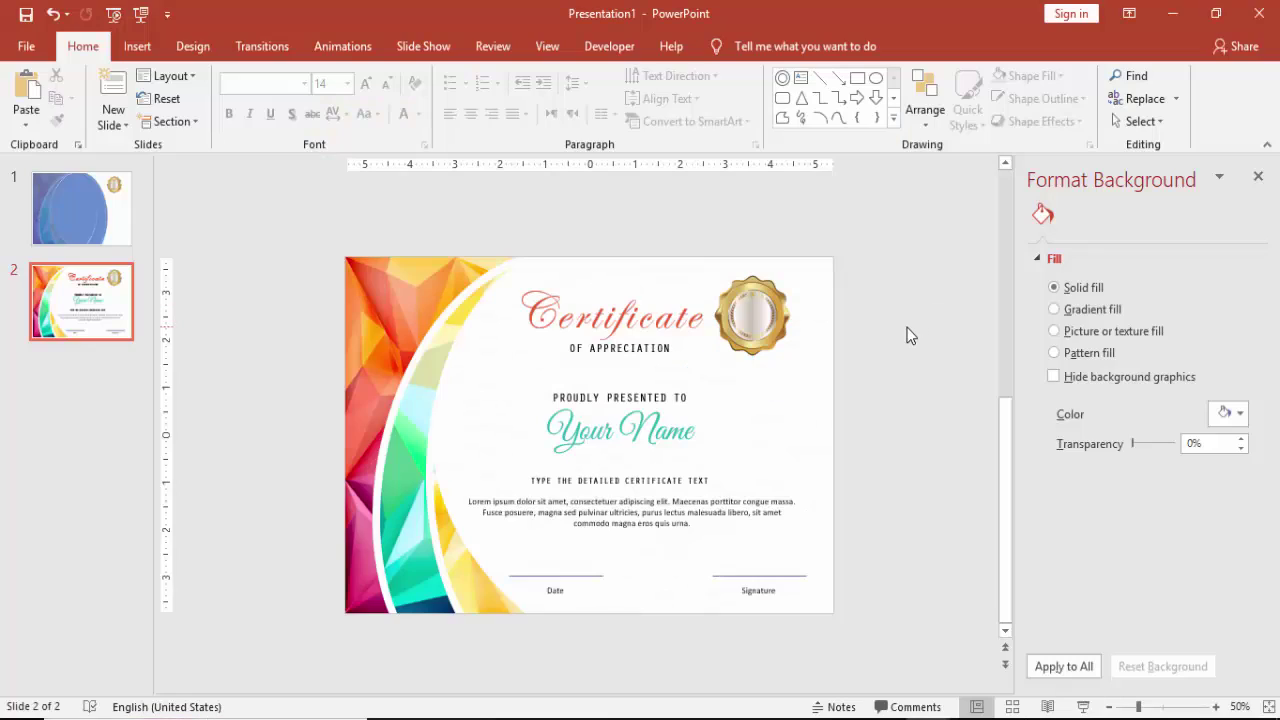